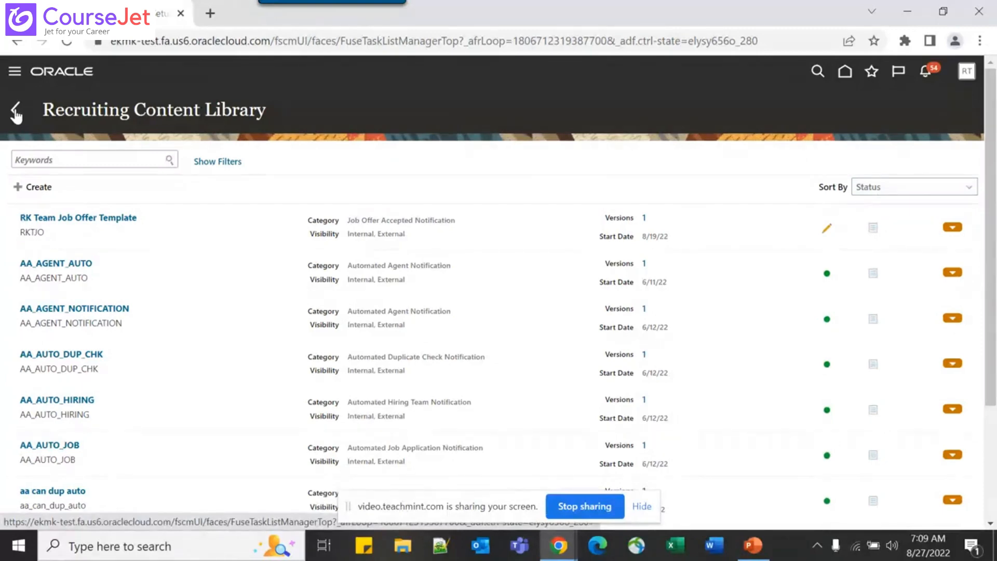
Return from the Recruiting Content Library to the Setup: Recruiting and Candidate Experience task list
{"action": "left_click", "coordinate": [15, 111]}
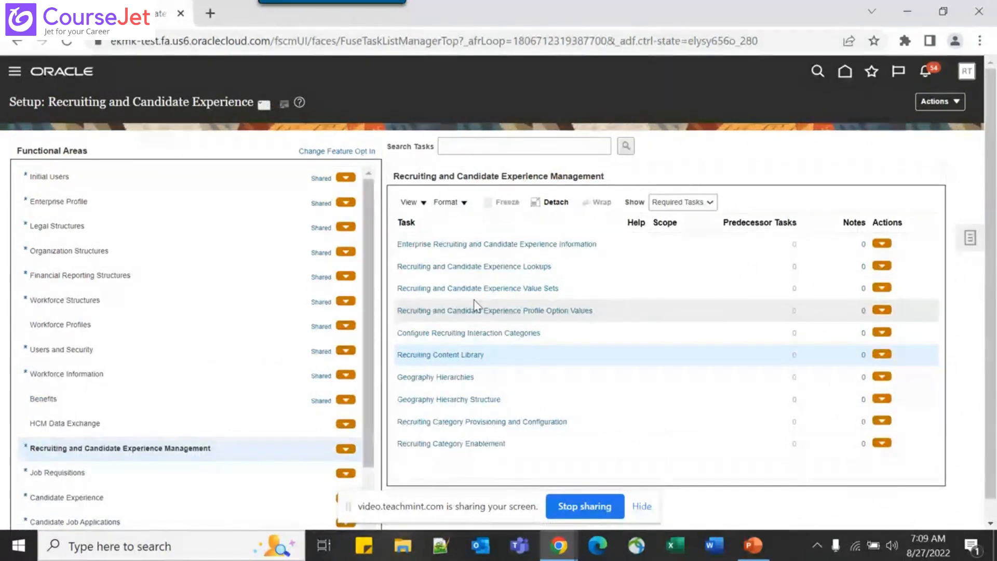
Open Enterprise Recruiting and Candidate Experience Information, then view the Email Retry Count slide
{"action": "left_click", "coordinate": [504, 245]}
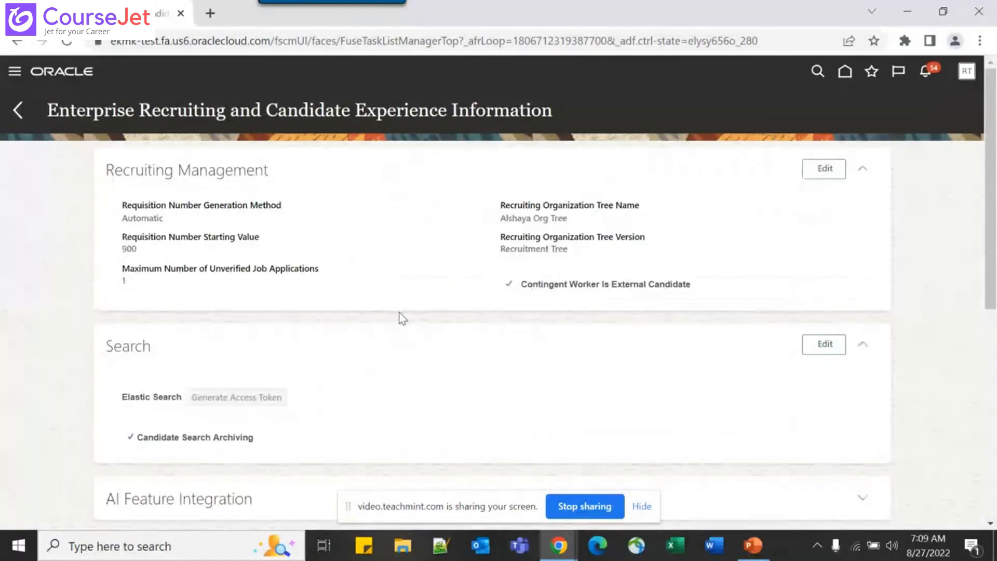
{"action": "key", "text": "alt+Tab"}
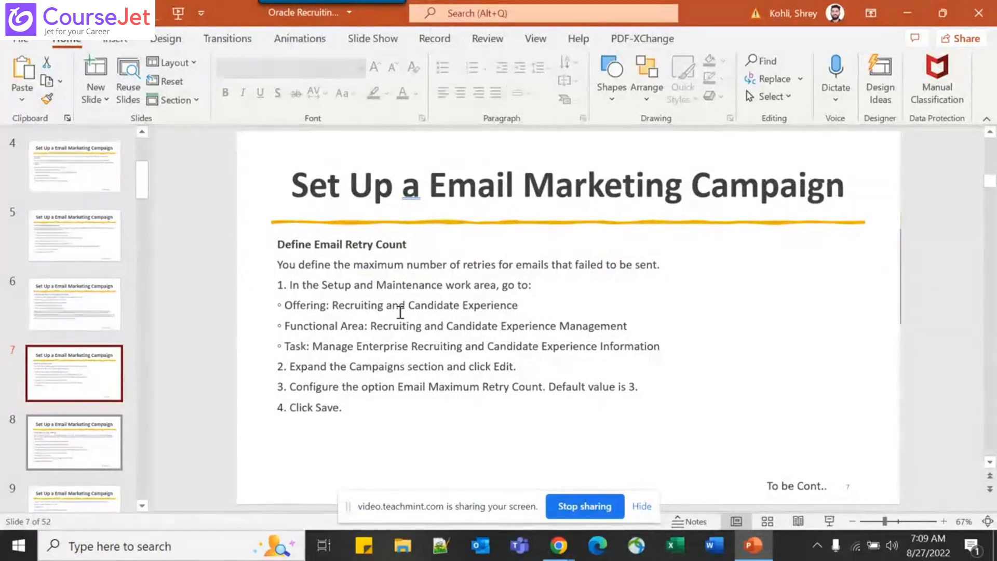
Back in Oracle, expand the Campaigns section and switch it into edit mode
{"action": "key", "text": "alt+Tab"}
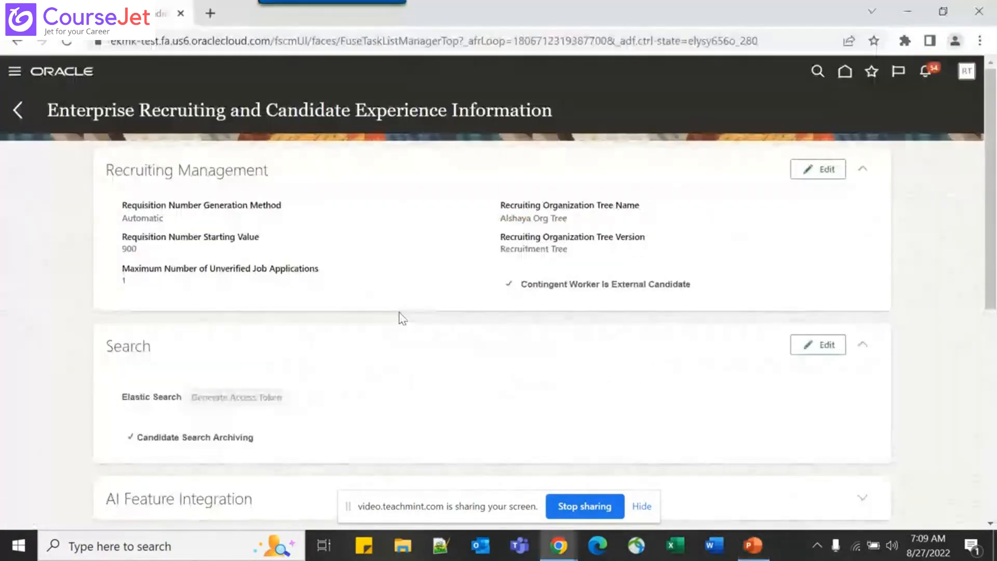
{"action": "scroll", "coordinate": [403, 319], "scroll_direction": "down", "scroll_amount": 7}
{"action": "scroll", "coordinate": [403, 318], "scroll_direction": "down", "scroll_amount": 1}
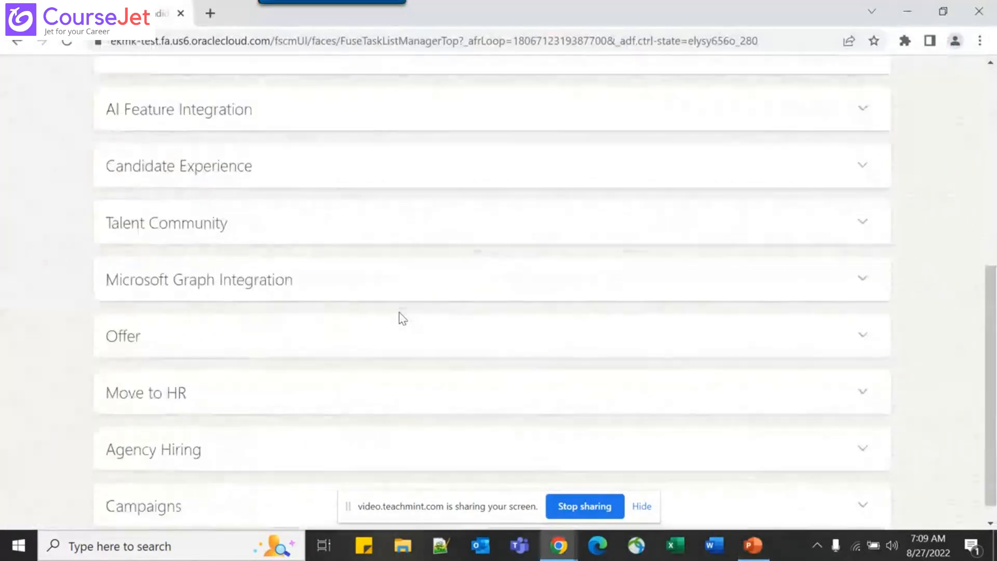
{"action": "left_click", "coordinate": [863, 483]}
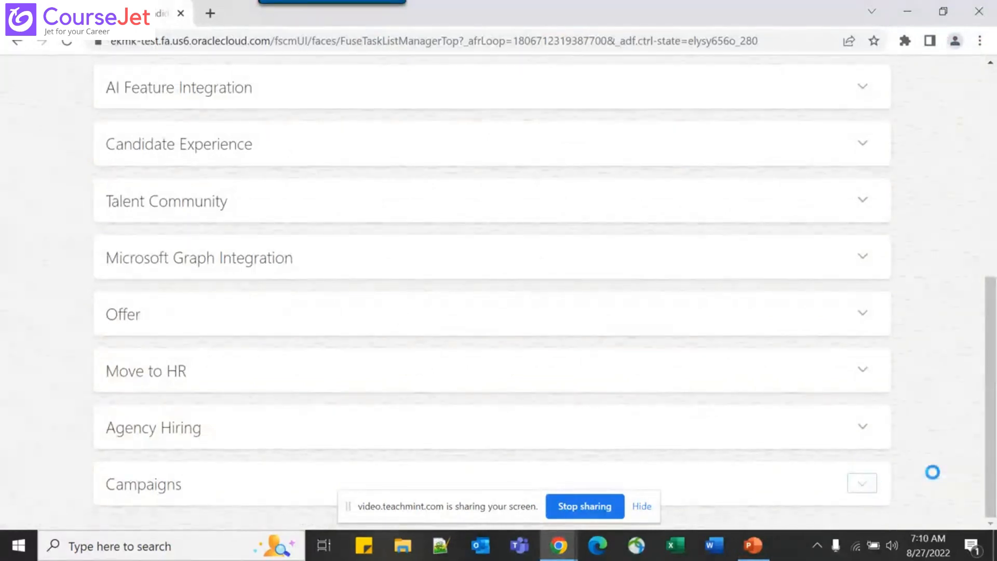
{"action": "scroll", "coordinate": [873, 450], "scroll_direction": "down", "scroll_amount": 2}
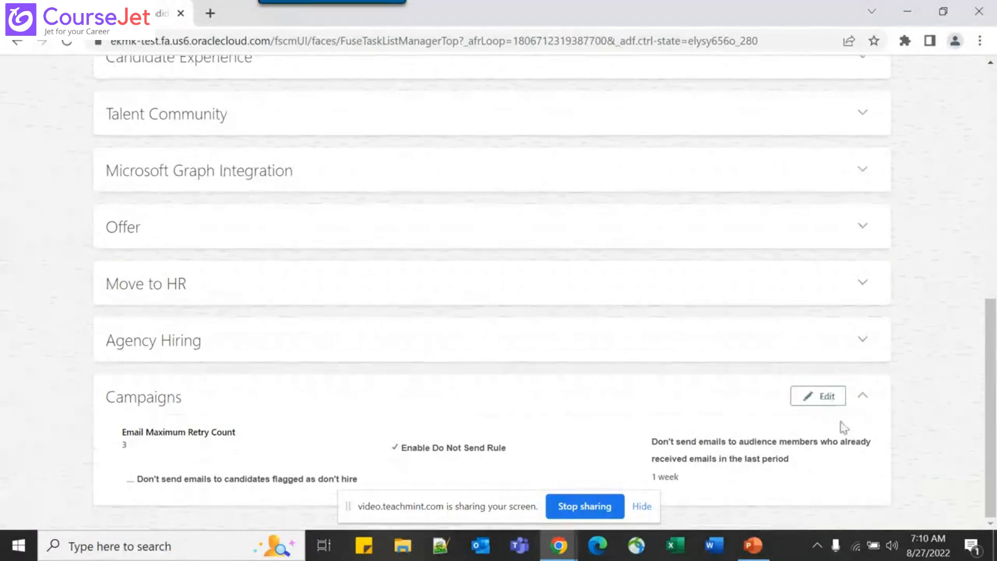
{"action": "left_click", "coordinate": [820, 395]}
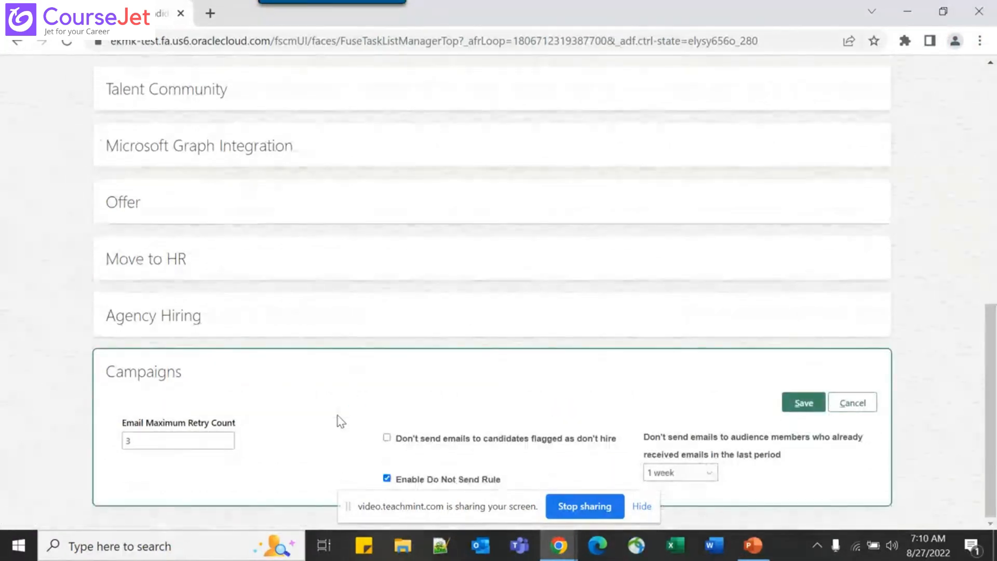
Check Email Maximum Retry Count 3 against the slide, then cancel without saving
{"action": "double_click", "coordinate": [194, 440]}
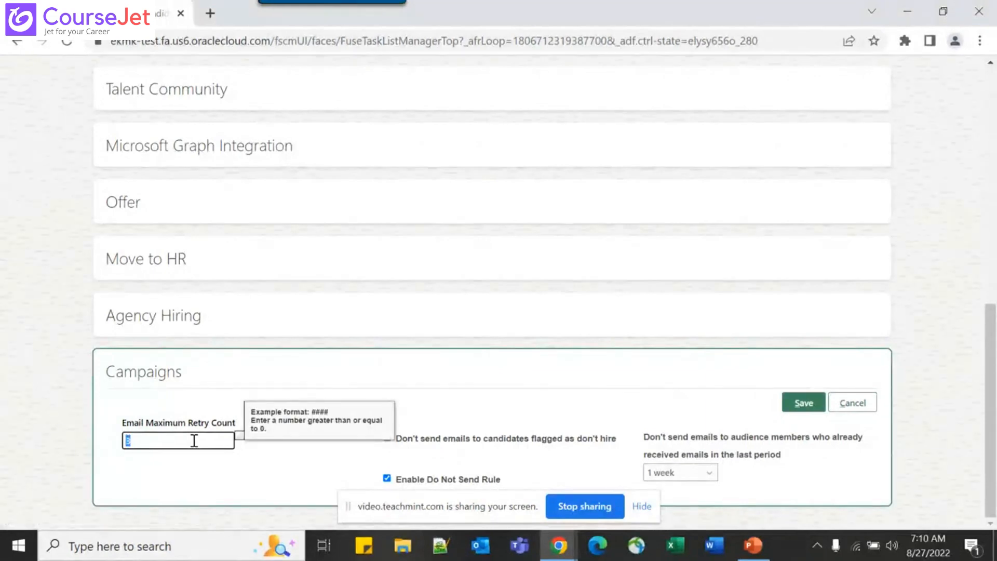
{"action": "key", "text": "alt+Tab"}
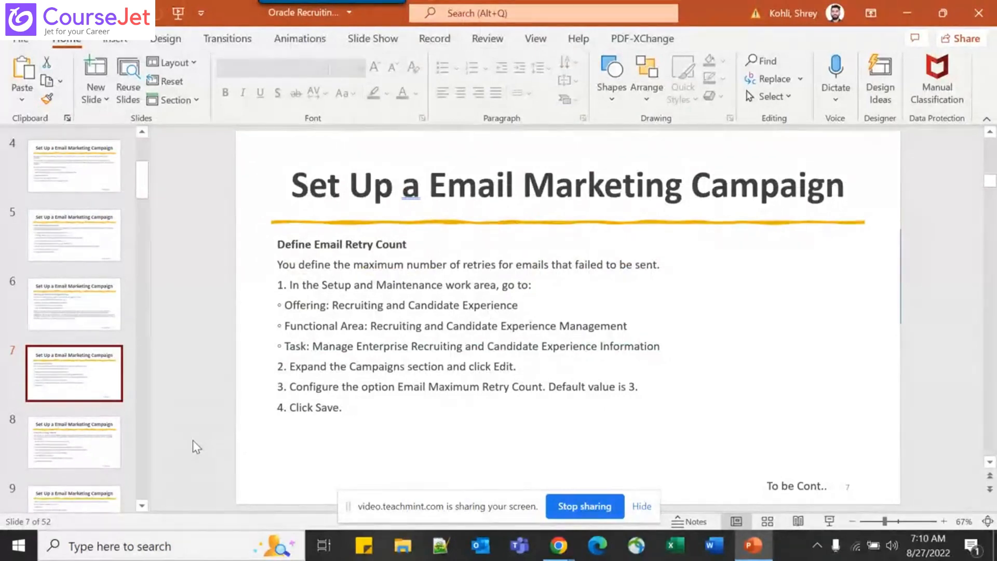
{"action": "key", "text": "alt+Tab"}
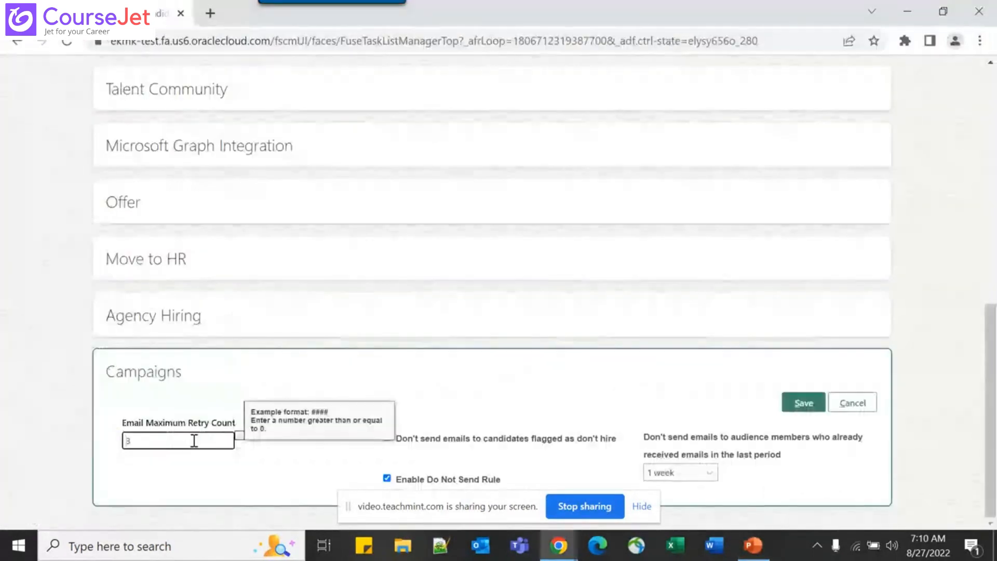
{"action": "double_click", "coordinate": [195, 441]}
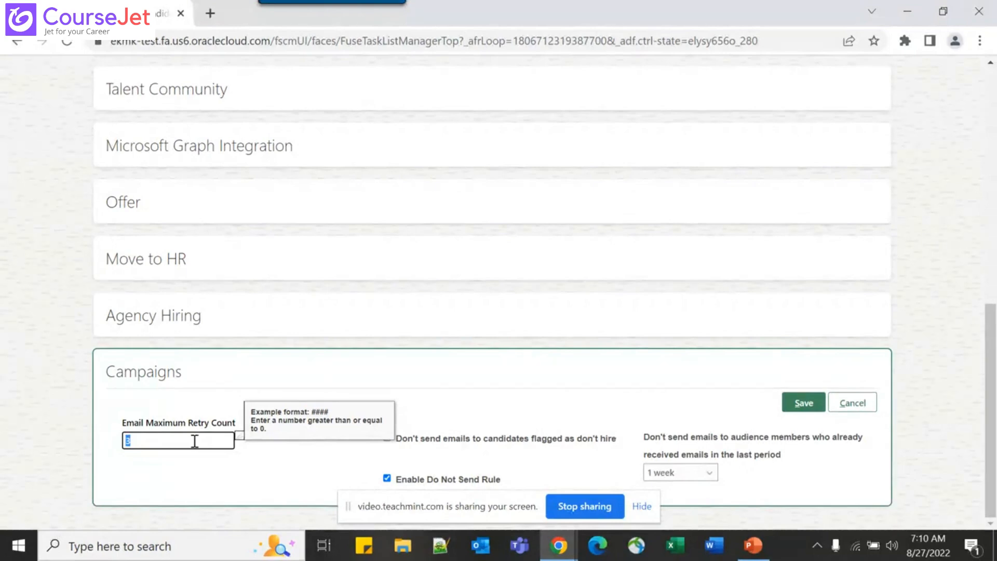
{"action": "left_click", "coordinate": [194, 441]}
{"action": "left_click", "coordinate": [285, 380]}
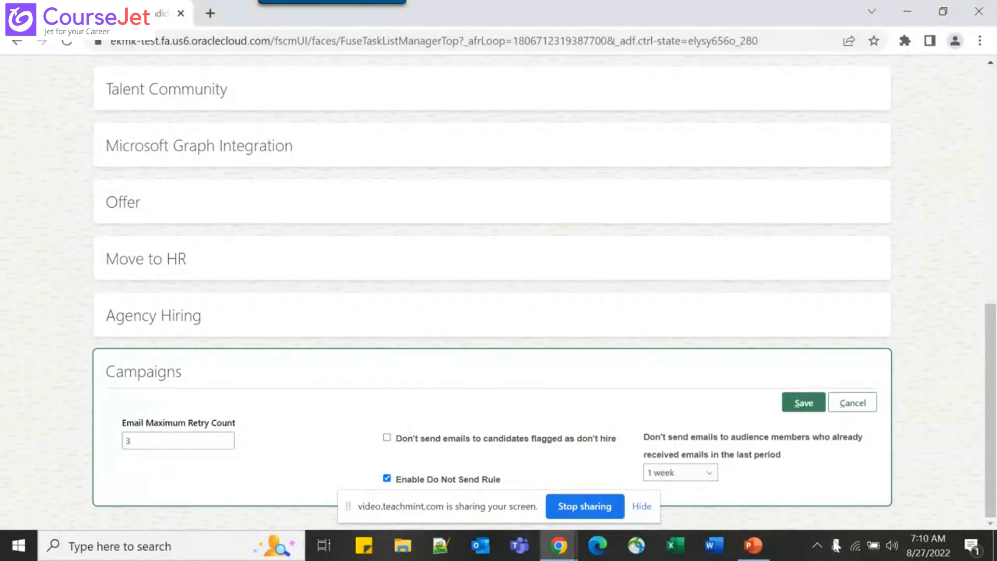
{"action": "left_click", "coordinate": [853, 404]}
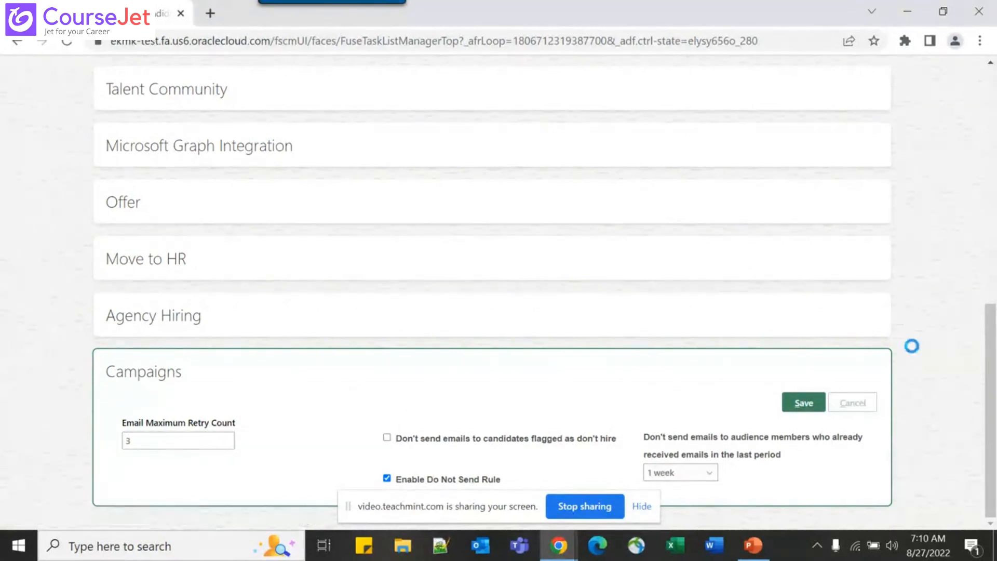
{"action": "scroll", "coordinate": [916, 353], "scroll_direction": "down", "scroll_amount": 1}
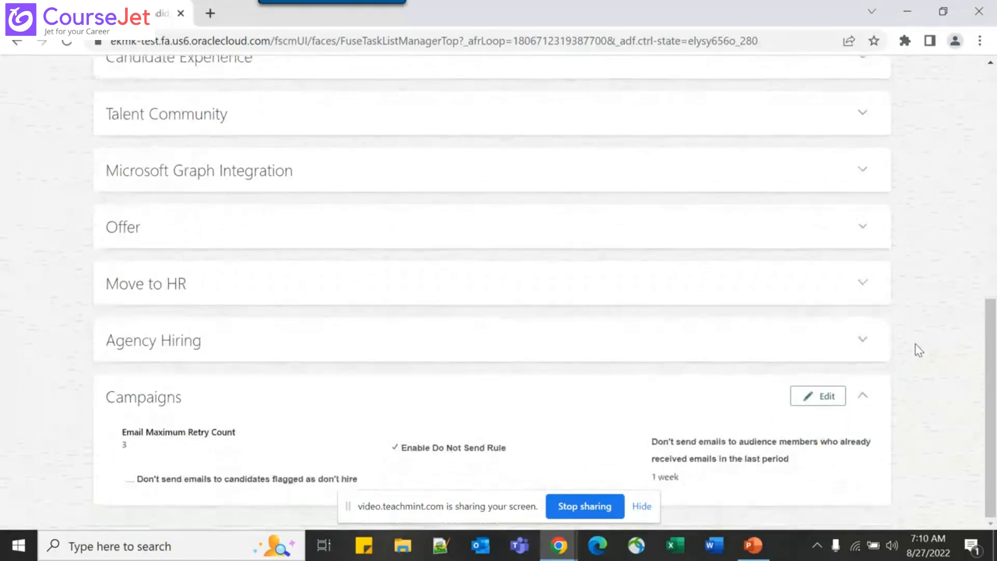
Review the campaign audience slide, then reopen the Oracle Campaigns settings for editing
{"action": "key", "text": "alt+Tab"}
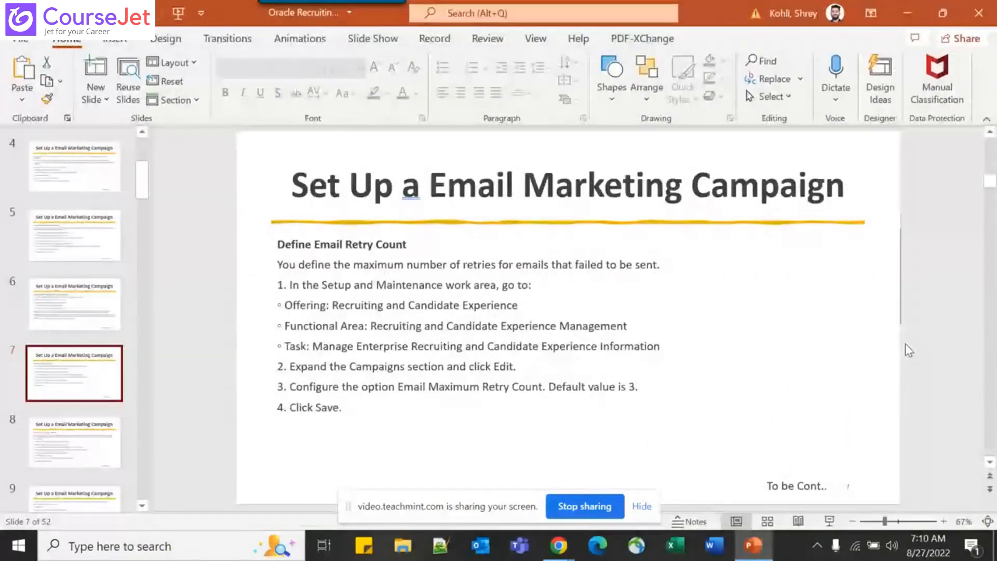
{"action": "scroll", "coordinate": [496, 345], "scroll_direction": "down", "scroll_amount": 1}
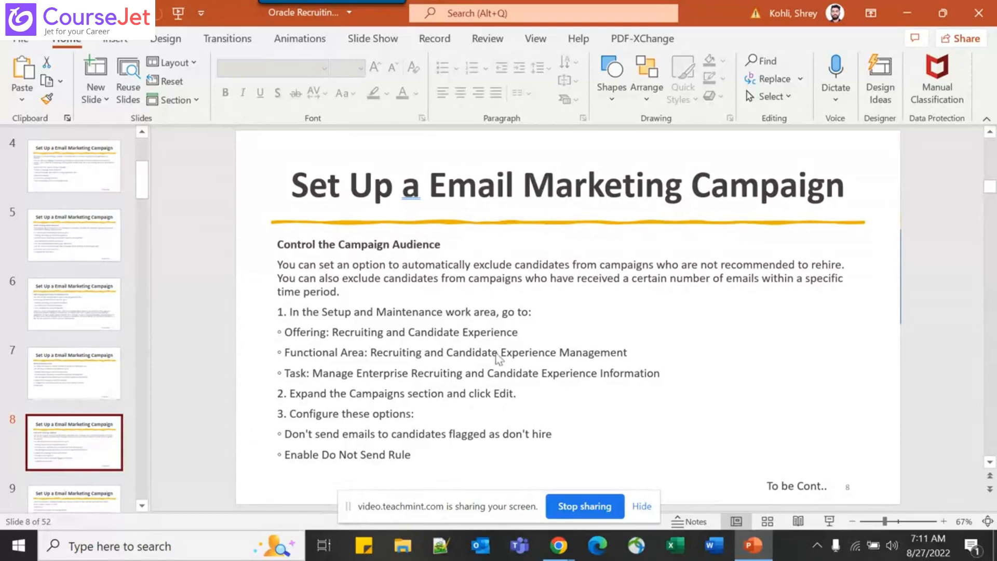
{"action": "key", "text": "alt+Tab"}
{"action": "left_click", "coordinate": [819, 395]}
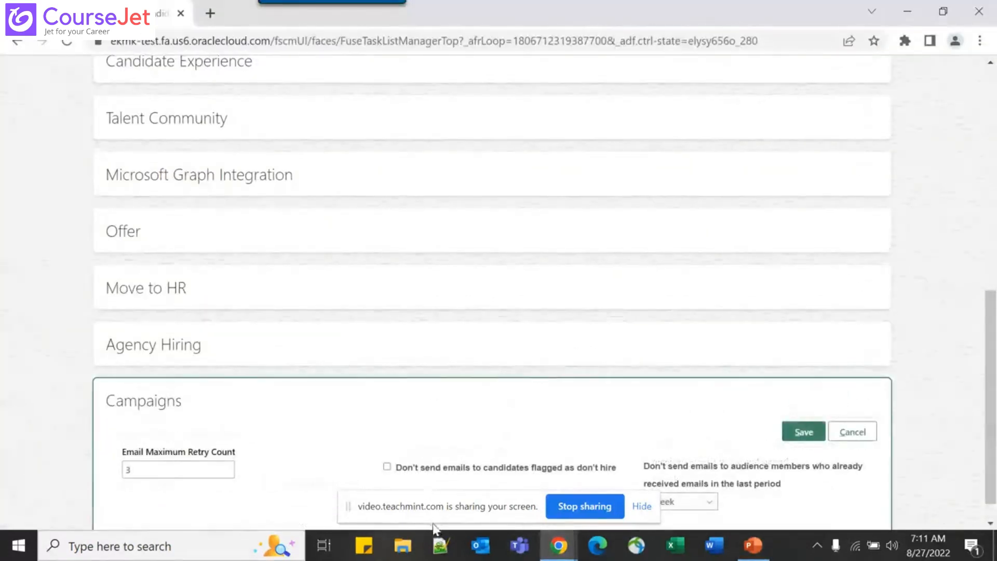
Inspect the 'Don't send emails to candidates flagged as don't hire' option, cancel, and view slide 8
{"action": "scroll", "coordinate": [450, 474], "scroll_direction": "down", "scroll_amount": 1}
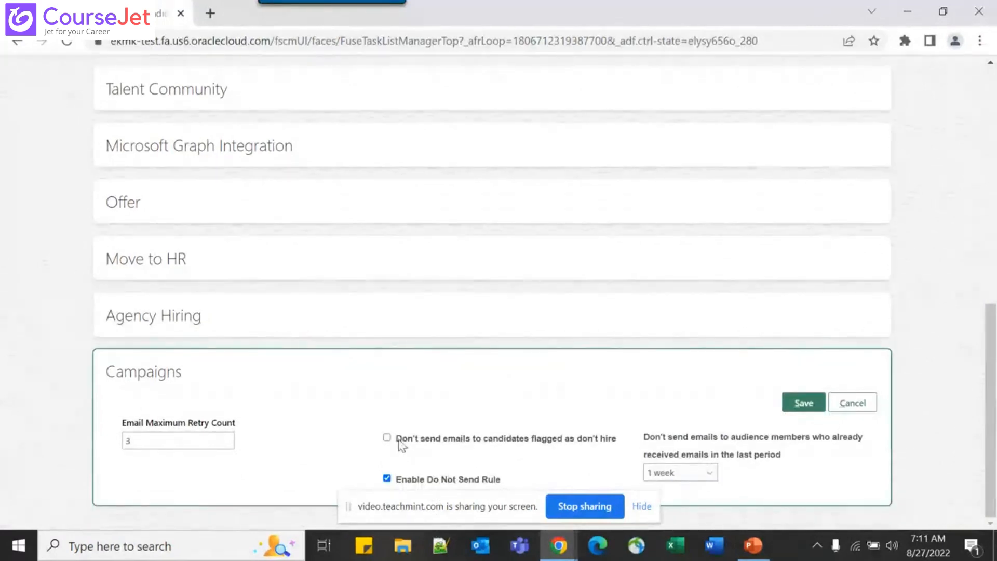
{"action": "left_click_drag", "start_coordinate": [397, 440], "coordinate": [620, 446]}
{"action": "left_click", "coordinate": [586, 446]}
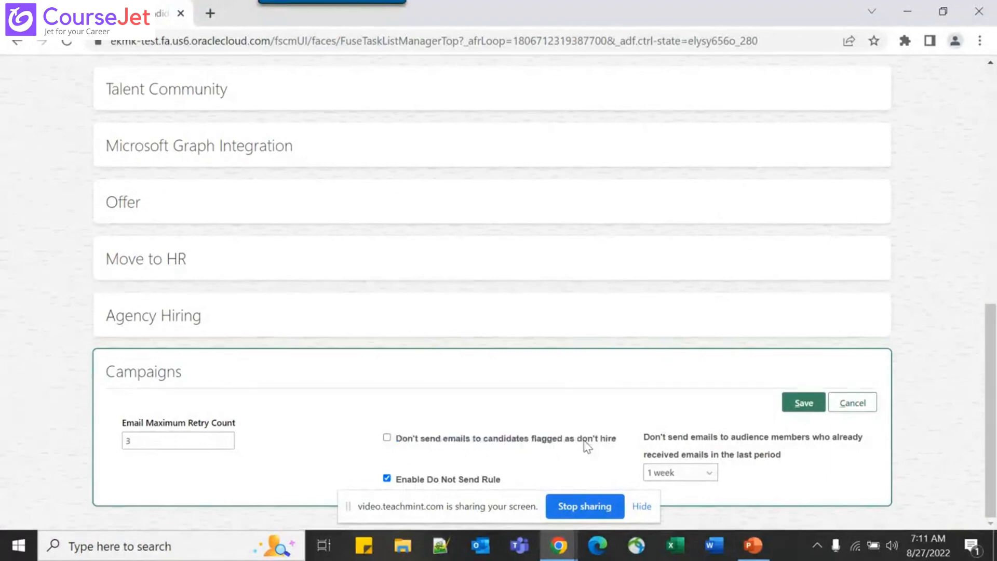
{"action": "triple_click", "coordinate": [587, 446]}
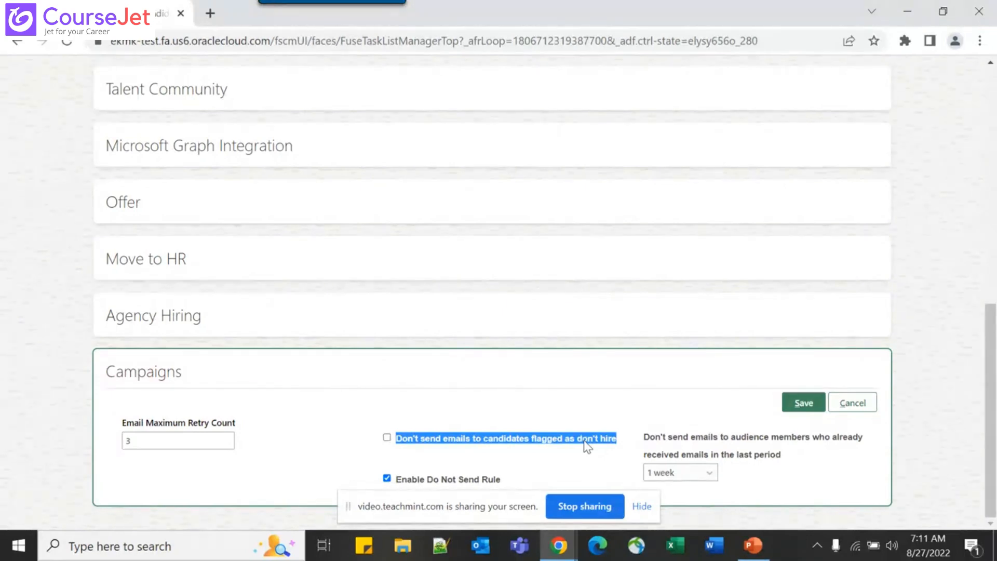
{"action": "triple_click", "coordinate": [587, 440]}
{"action": "left_click", "coordinate": [598, 417]}
{"action": "left_click", "coordinate": [836, 398]}
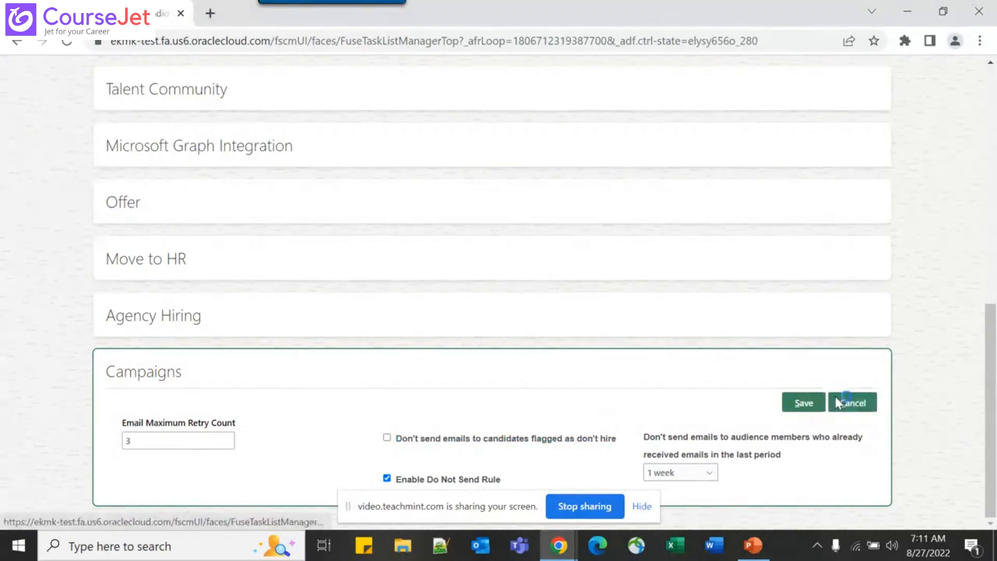
{"action": "key", "text": "alt+Tab"}
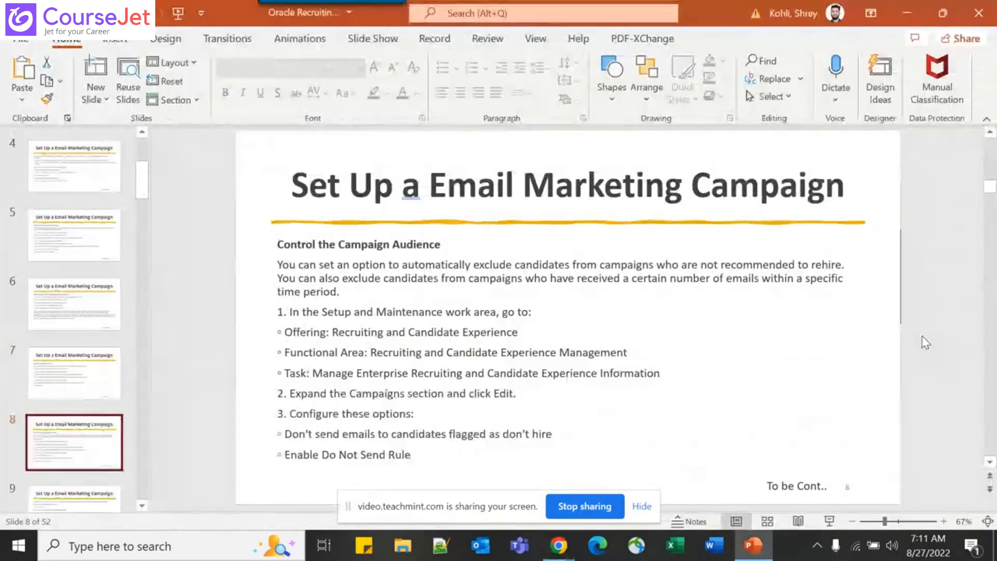
Glance at slide 9 and back to slide 8, then return to Oracle Campaigns
{"action": "scroll", "coordinate": [922, 337], "scroll_direction": "down", "scroll_amount": 1}
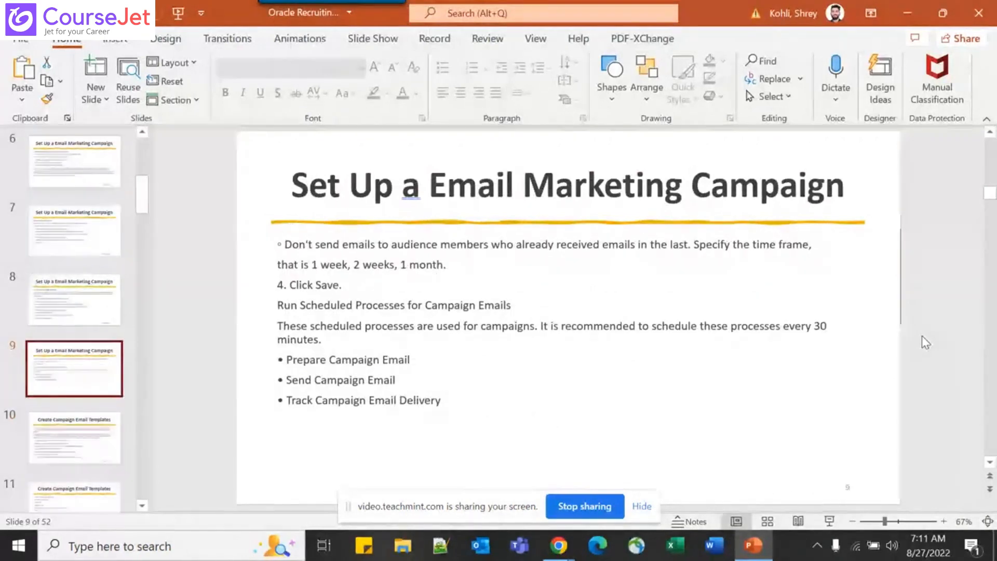
{"action": "scroll", "coordinate": [922, 336], "scroll_direction": "up", "scroll_amount": 1}
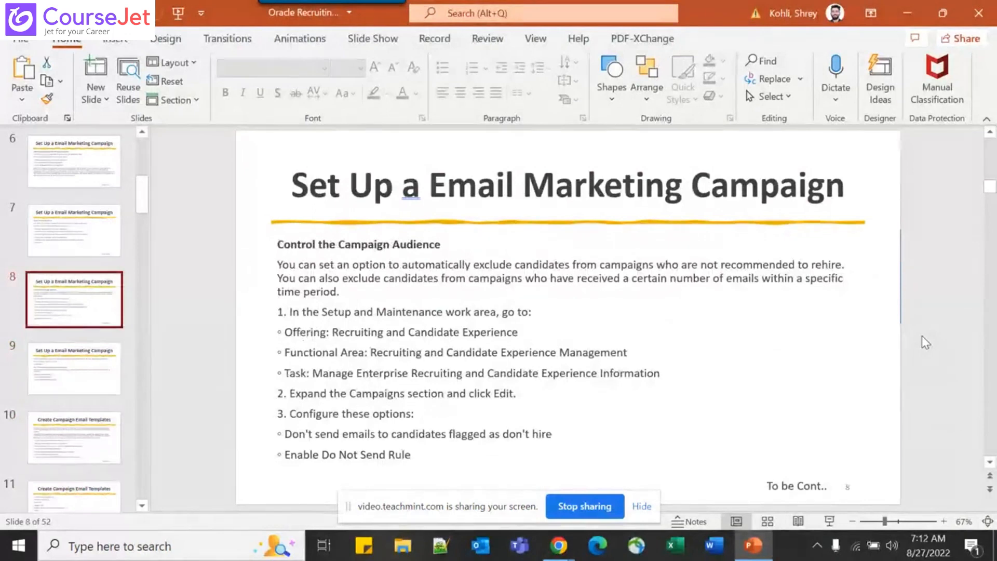
{"action": "key", "text": "alt+Tab"}
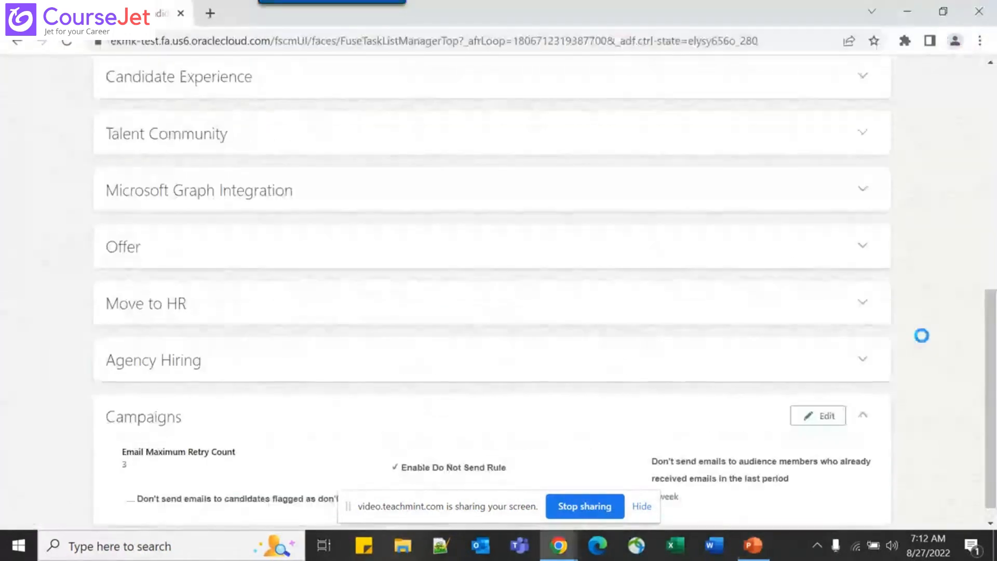
Reopen Campaigns for editing, confirm the period stays at 1 week, then view slide 9
{"action": "scroll", "coordinate": [922, 335], "scroll_direction": "down", "scroll_amount": 1}
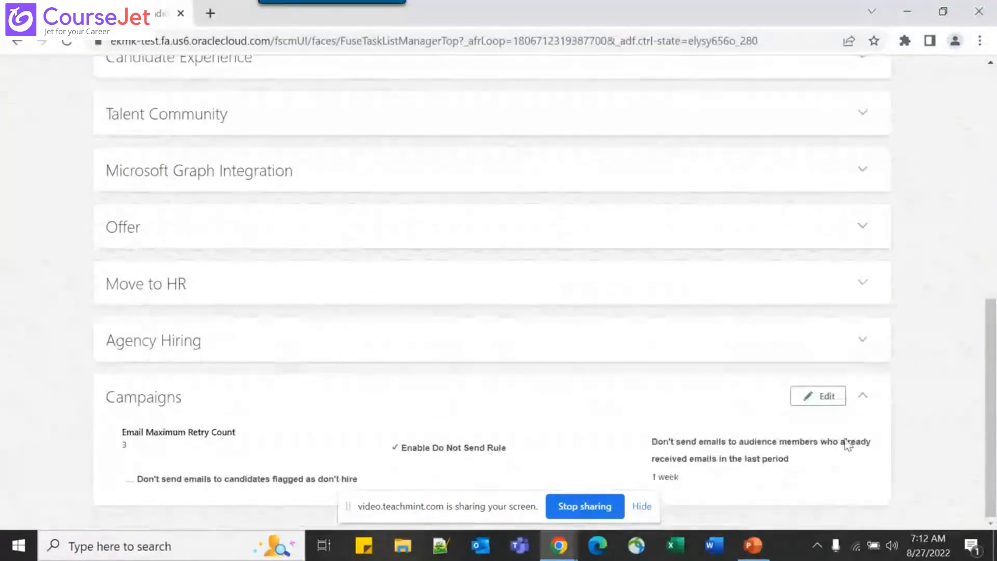
{"action": "left_click", "coordinate": [830, 397]}
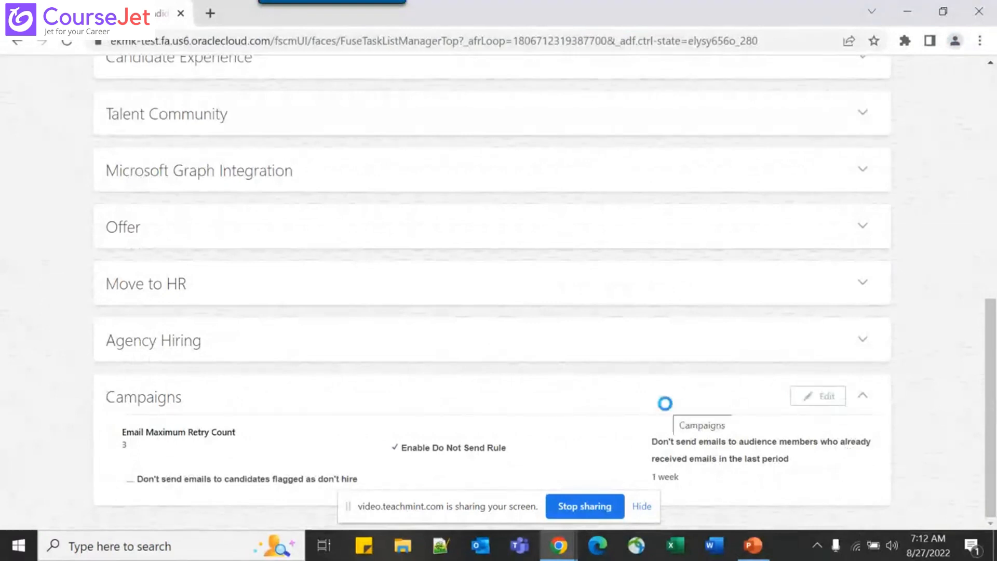
{"action": "scroll", "coordinate": [832, 474], "scroll_direction": "down", "scroll_amount": 1}
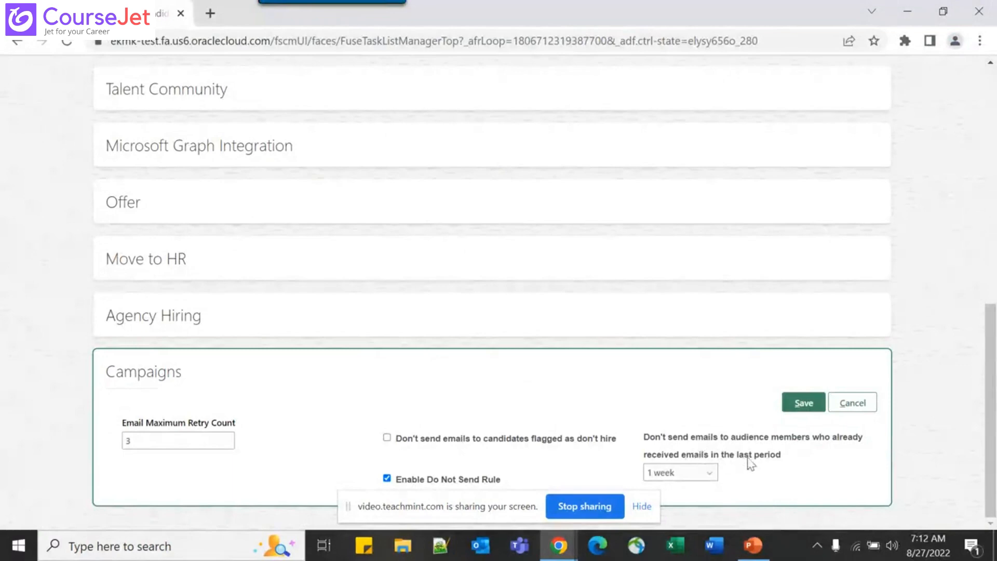
{"action": "left_click", "coordinate": [684, 474]}
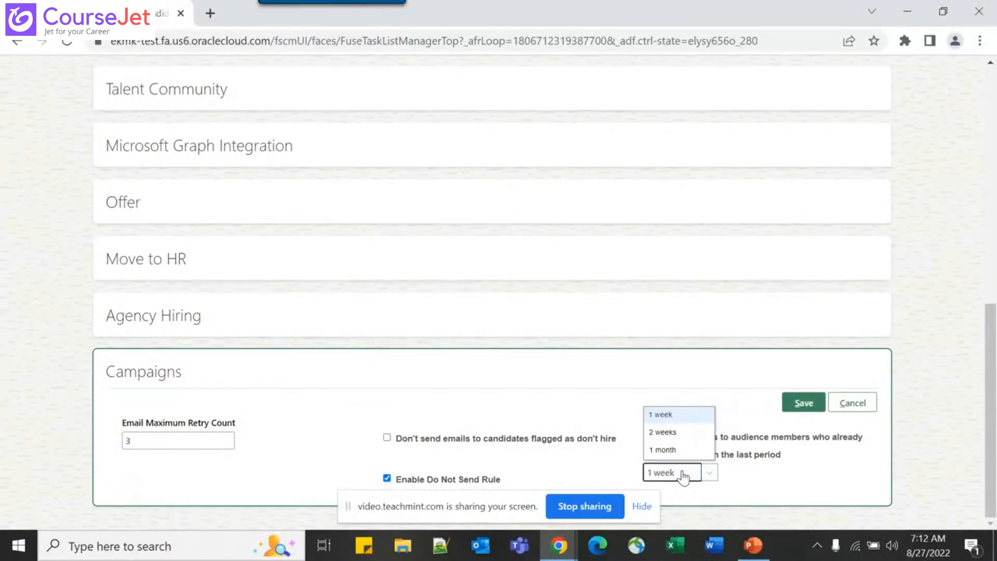
{"action": "left_click", "coordinate": [828, 487]}
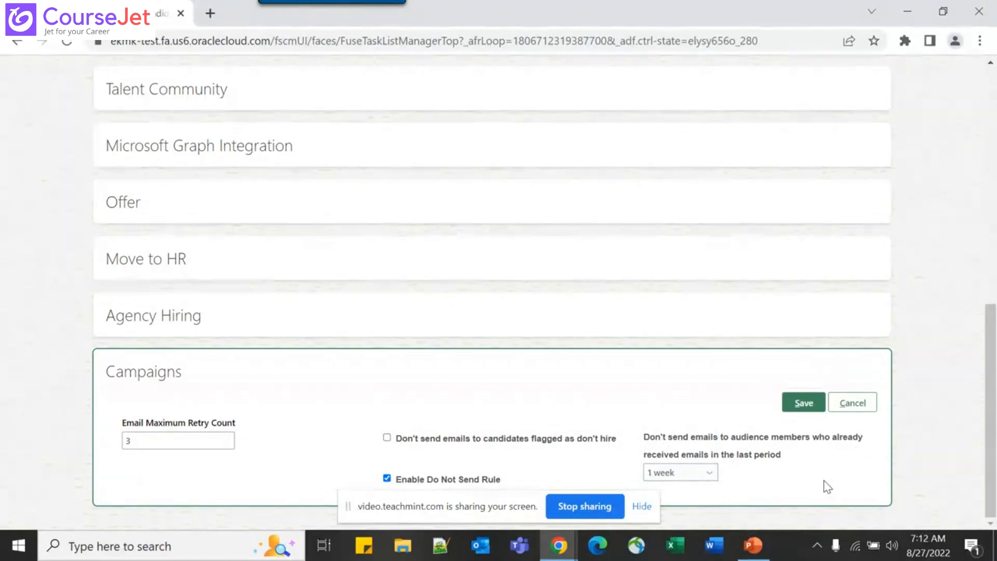
{"action": "key", "text": "alt+Tab"}
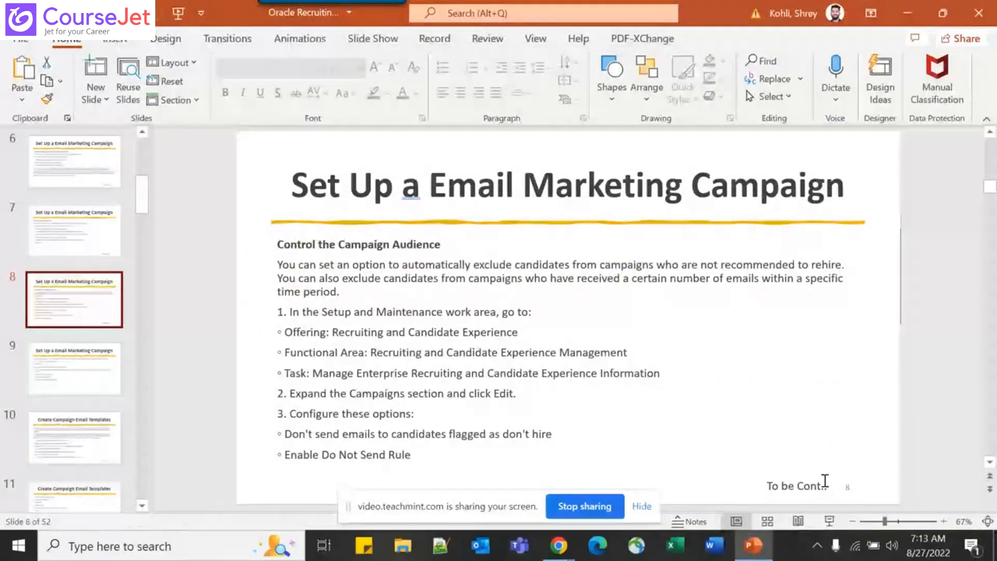
{"action": "scroll", "coordinate": [825, 481], "scroll_direction": "down", "scroll_amount": 1}
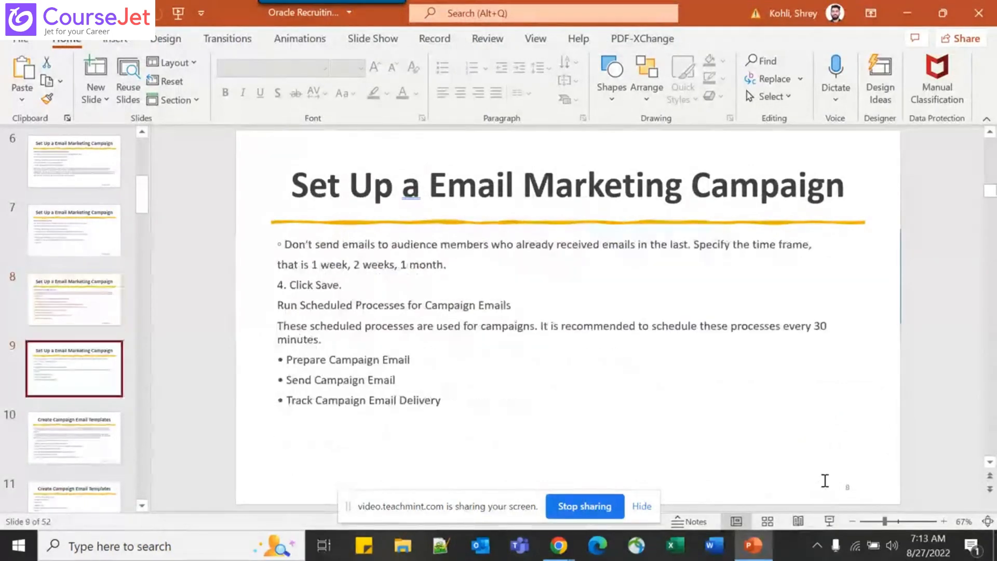
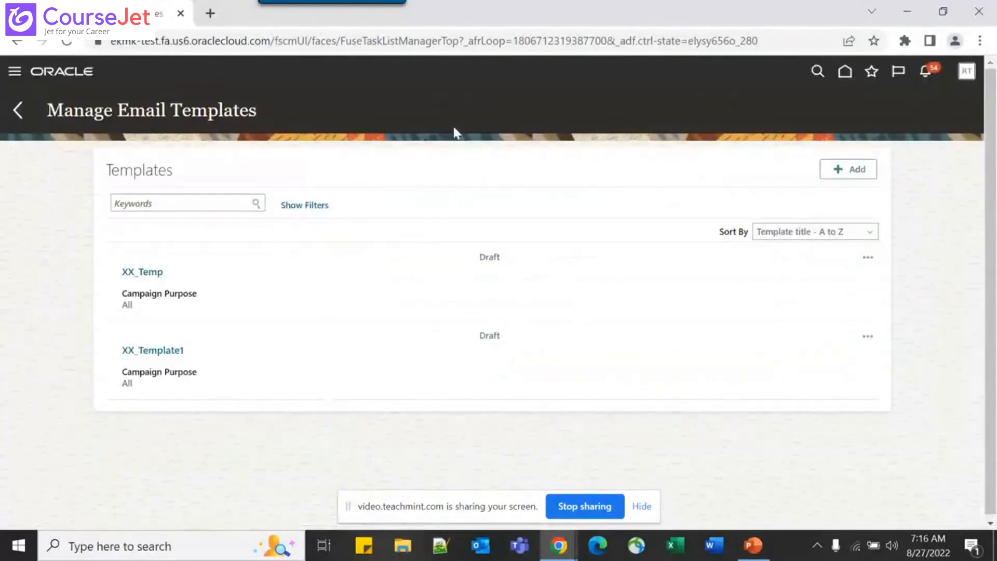
Add a new template named Test_Templates with type Candidate notification email template
{"action": "left_click", "coordinate": [852, 172]}
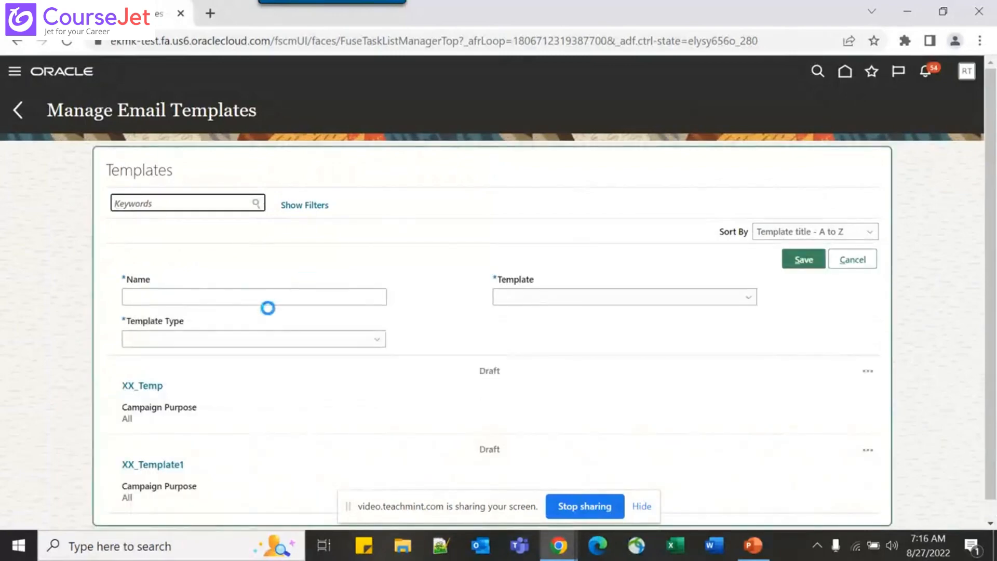
{"action": "left_click", "coordinate": [213, 296]}
{"action": "type", "text": "T"}
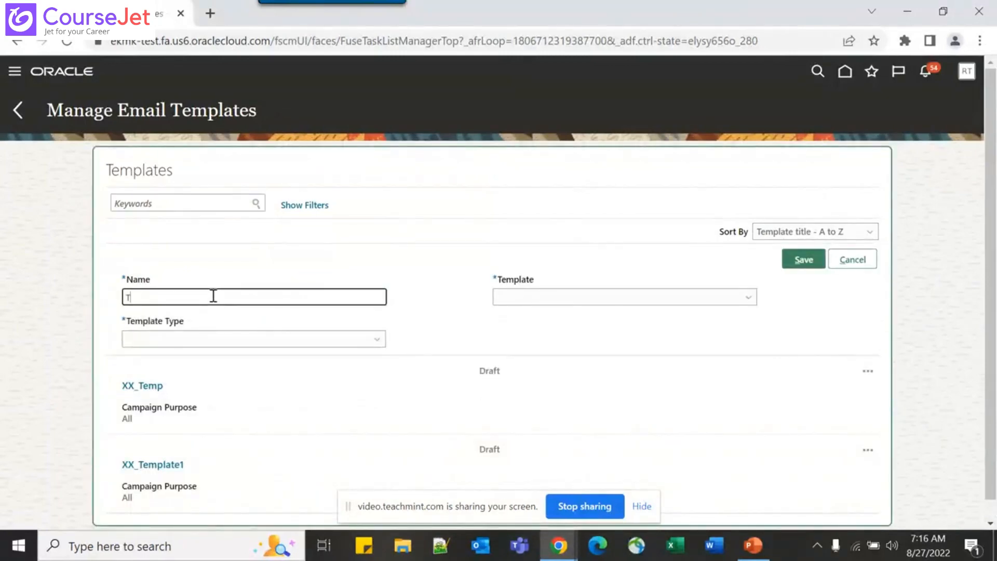
{"action": "type", "text": "est_Templates"}
{"action": "key", "text": "Tab"}
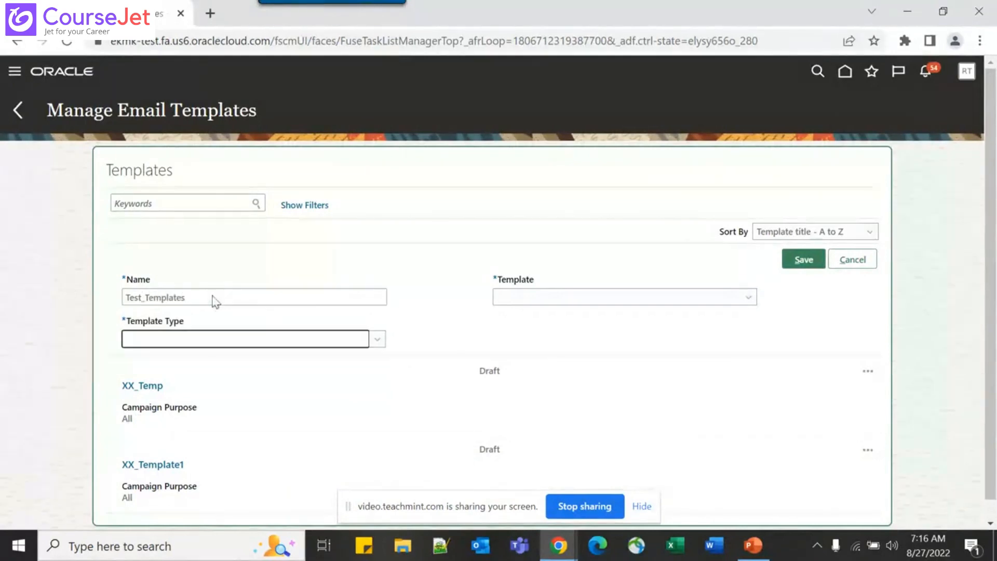
{"action": "left_click", "coordinate": [223, 344]}
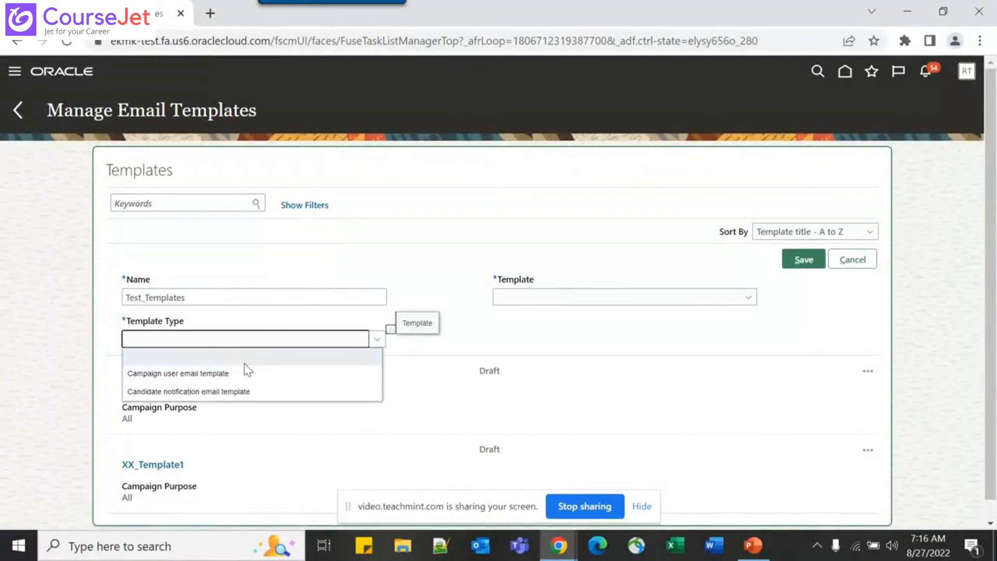
{"action": "left_click", "coordinate": [241, 393]}
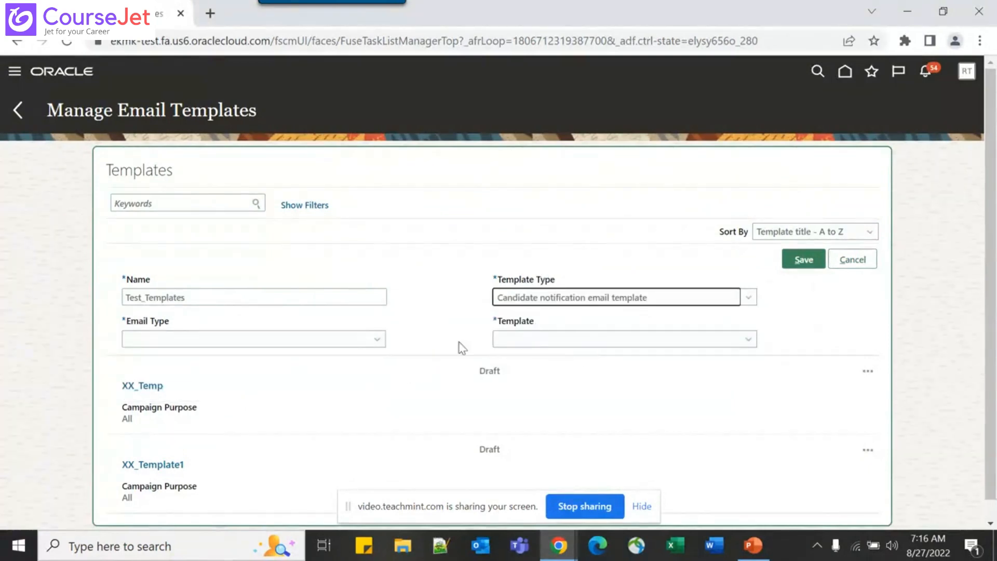
Choose Global Template as the email type and Basic as the starting layout
{"action": "left_click", "coordinate": [359, 347]}
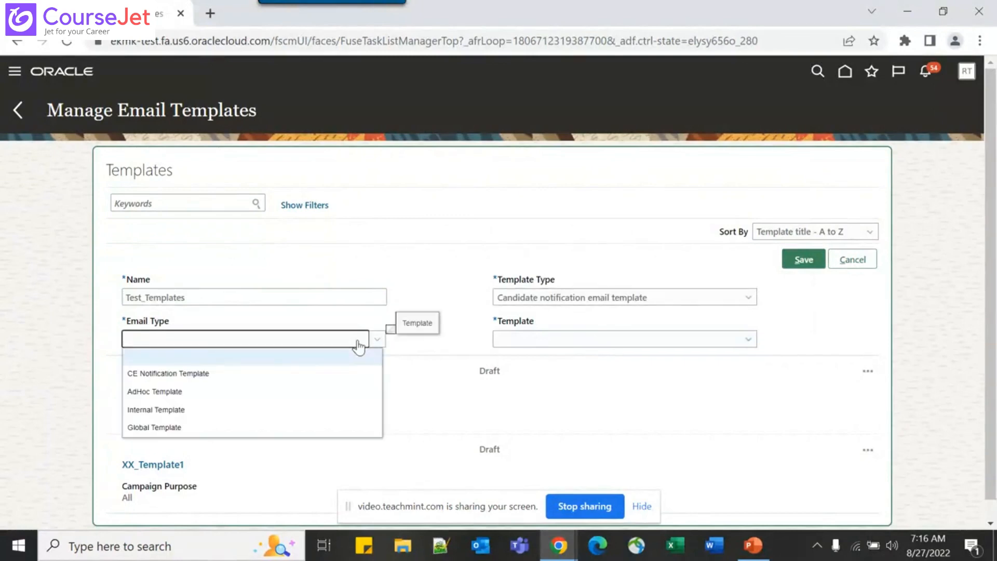
{"action": "left_click", "coordinate": [290, 429]}
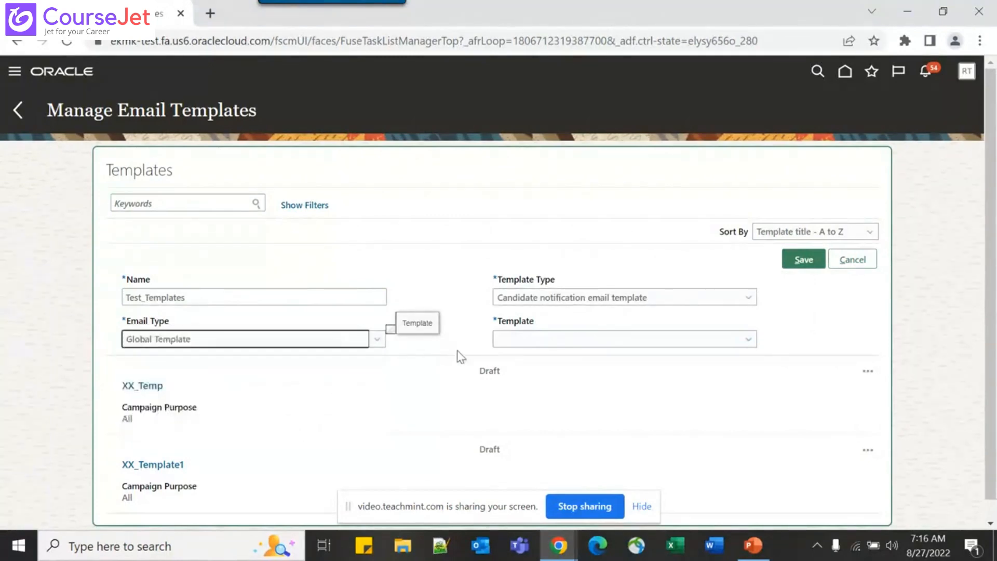
{"action": "left_click", "coordinate": [535, 340]}
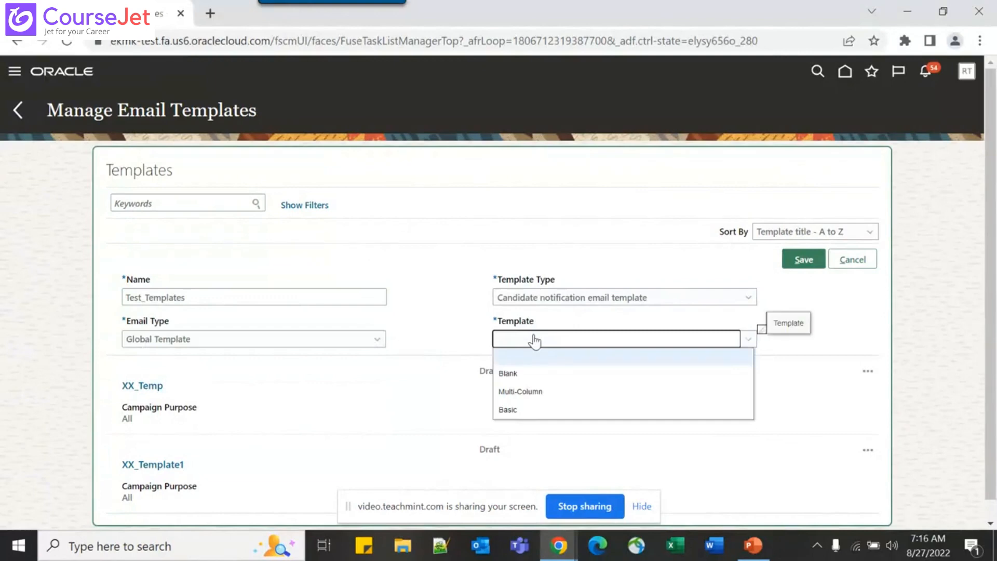
{"action": "left_click", "coordinate": [509, 409]}
{"action": "key", "text": "alt+Tab"}
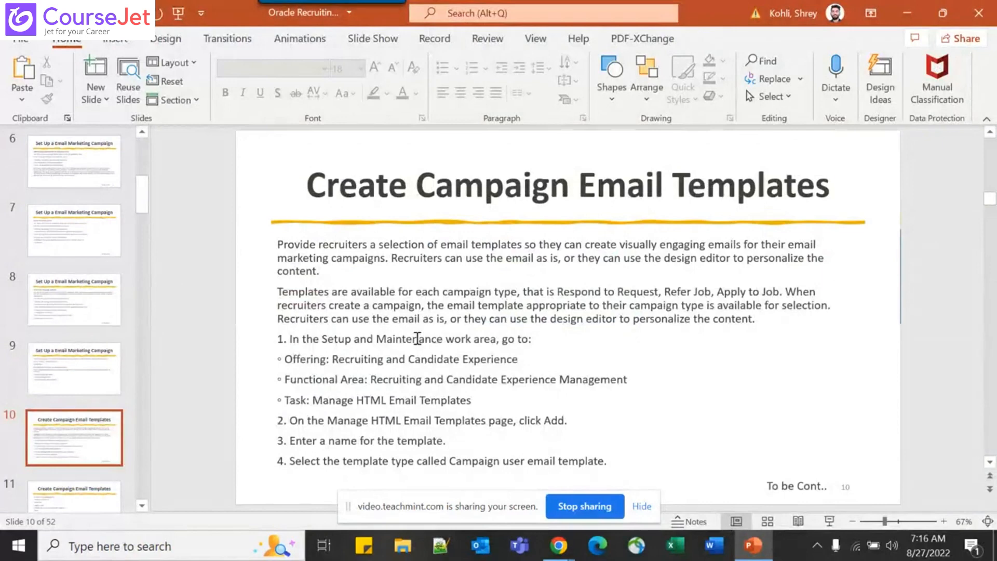
{"action": "scroll", "coordinate": [417, 339], "scroll_direction": "down", "scroll_amount": 1}
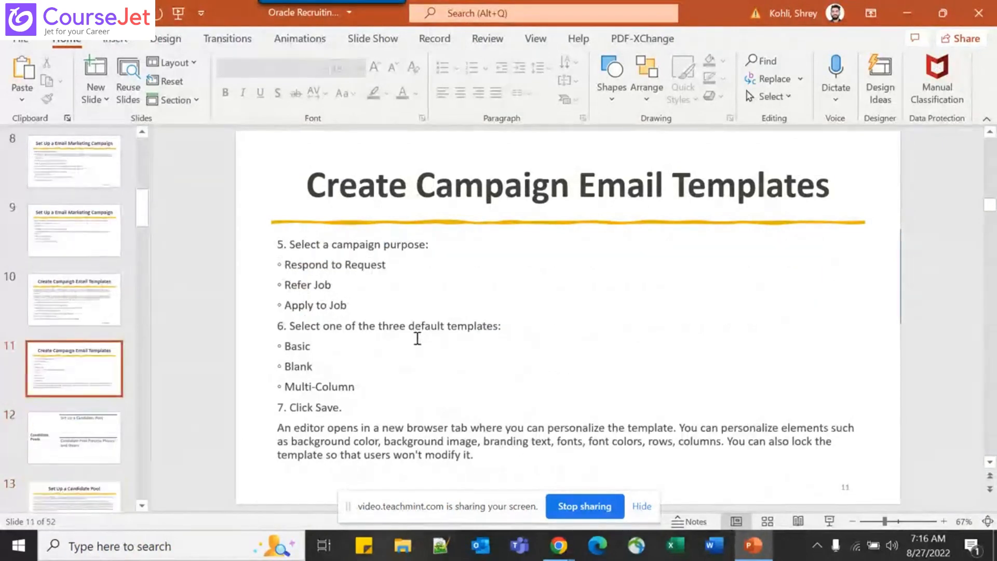
{"action": "key", "text": "alt+Tab"}
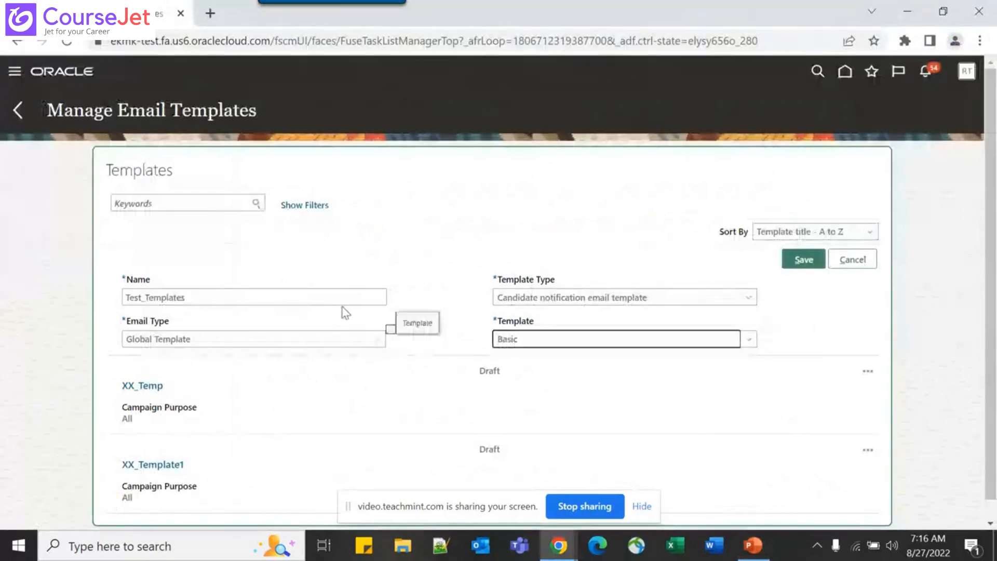
Change the type to Campaign user email template, set Campaign Purpose to All, and keep Basic layout
{"action": "left_click", "coordinate": [532, 298]}
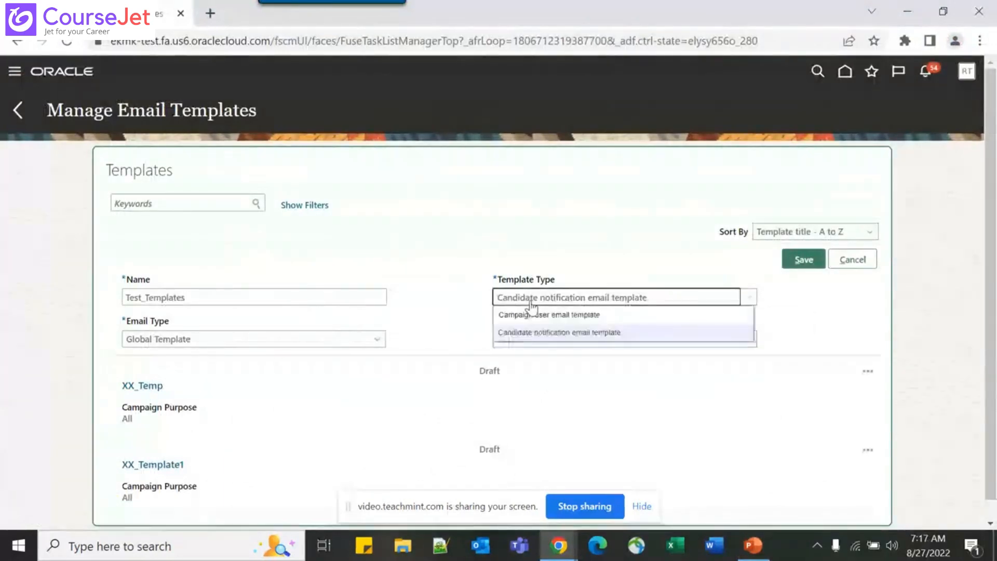
{"action": "left_click", "coordinate": [598, 315]}
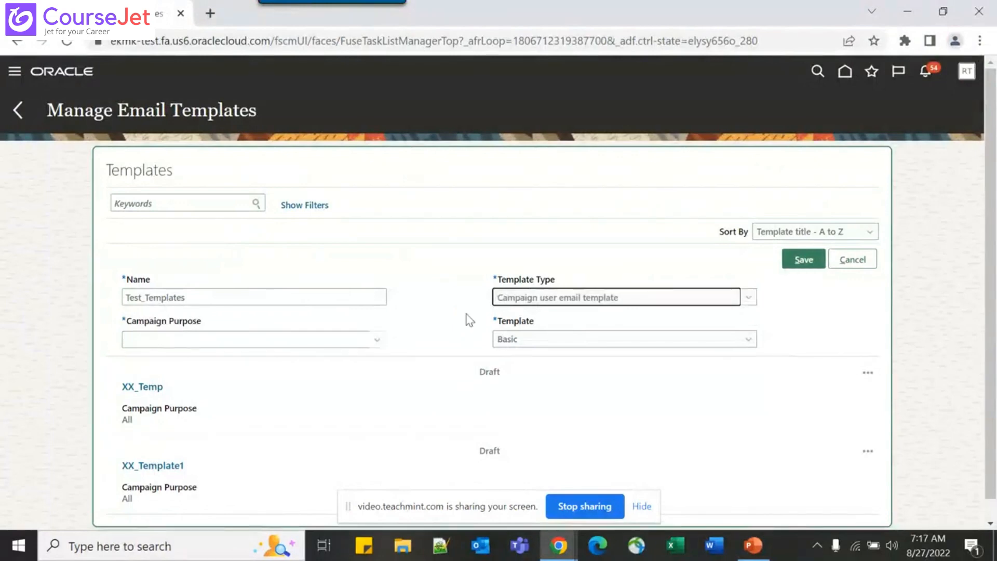
{"action": "left_click", "coordinate": [274, 340]}
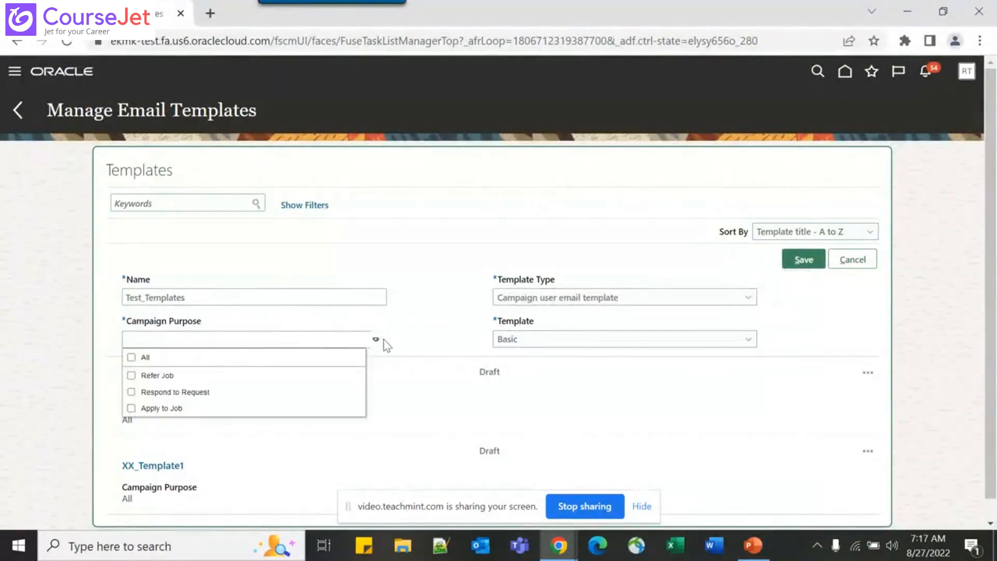
{"action": "left_click", "coordinate": [132, 357]}
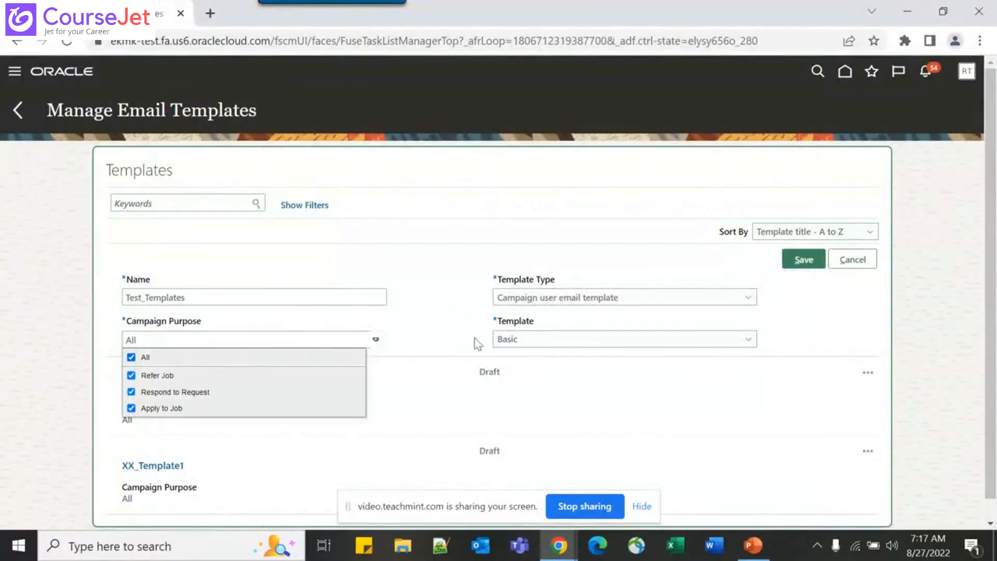
{"action": "left_click", "coordinate": [427, 332]}
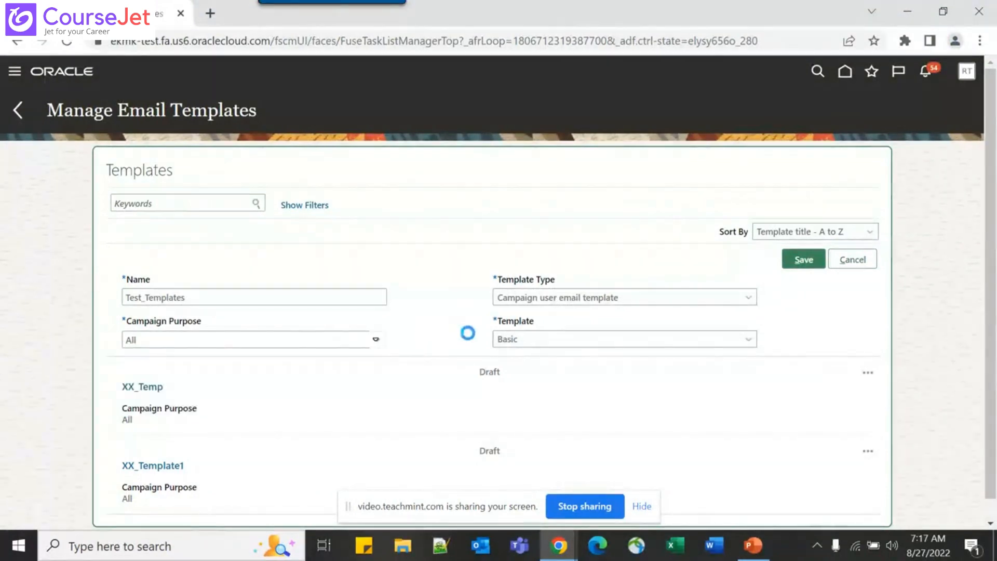
{"action": "left_click", "coordinate": [558, 341]}
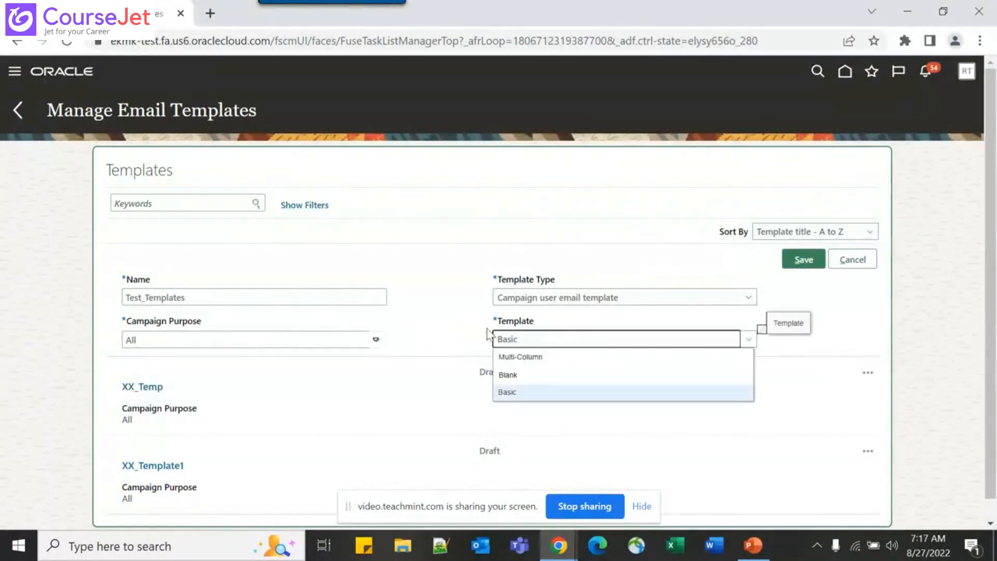
{"action": "left_click", "coordinate": [436, 331]}
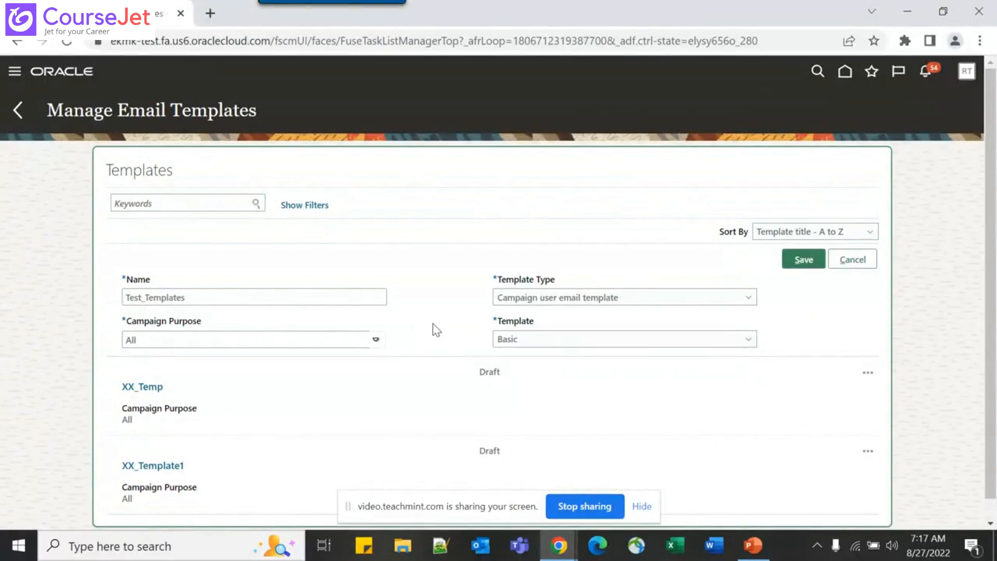
{"action": "left_click", "coordinate": [547, 343]}
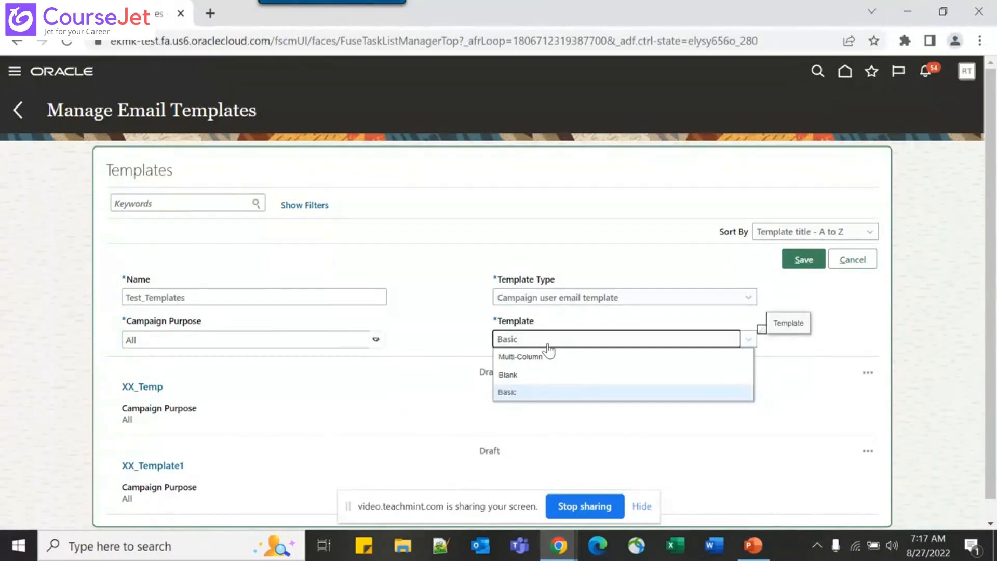
{"action": "left_click", "coordinate": [438, 312]}
{"action": "key", "text": "alt+Tab"}
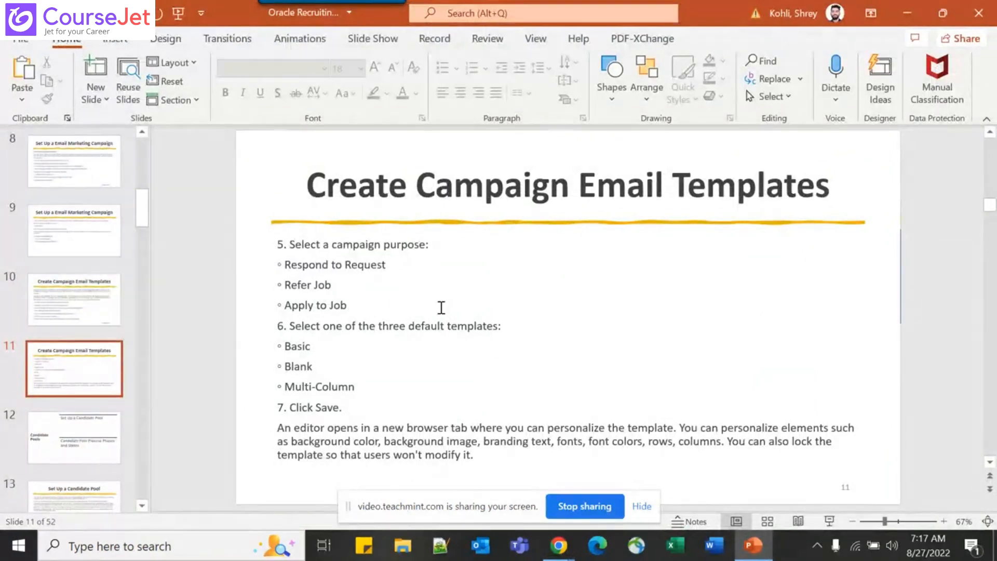
{"action": "key", "text": "alt+Tab"}
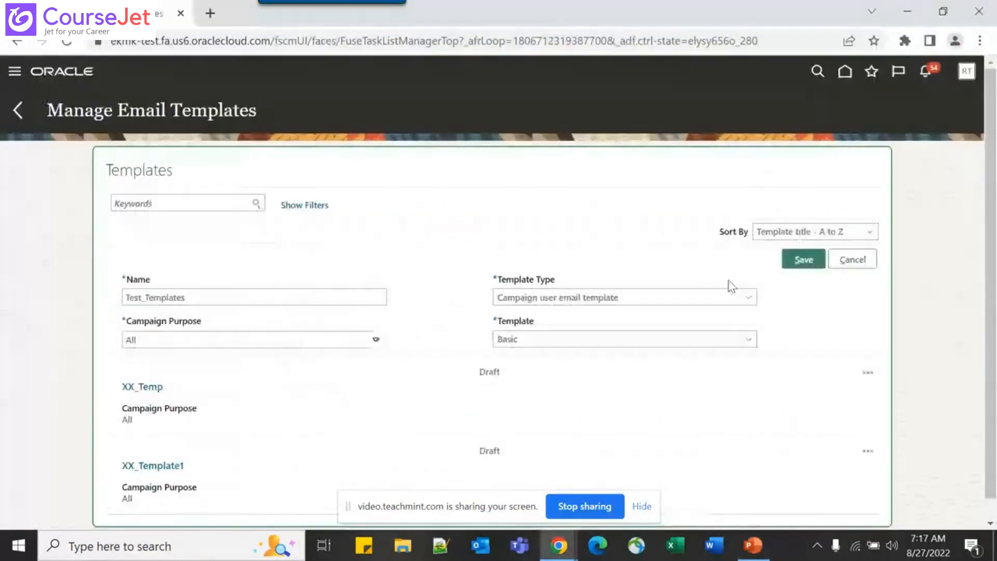
Save Test_Templates, opening the HTML Designer with Draft Saved and the 'Join Our Team!' layout
{"action": "left_click", "coordinate": [804, 260]}
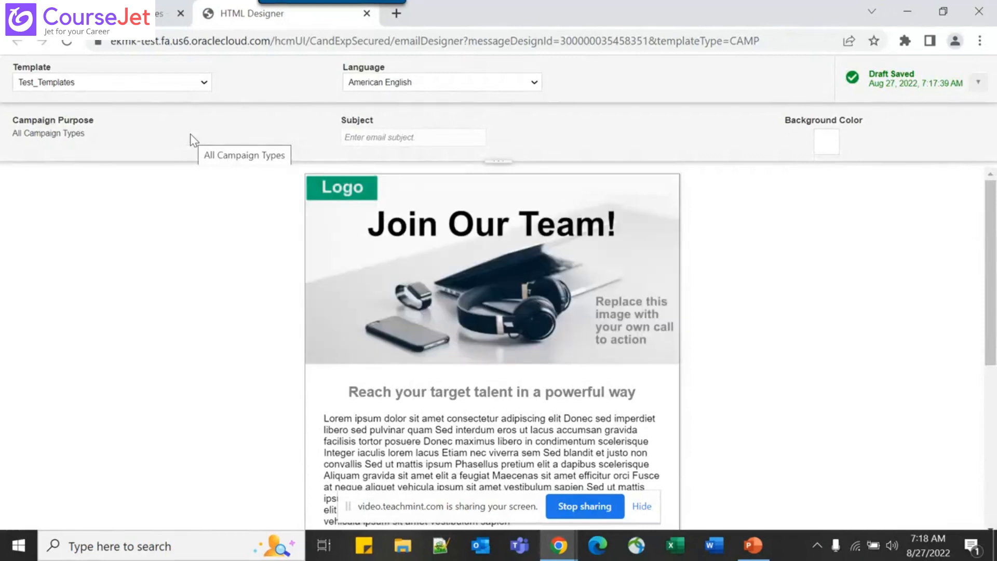
Enter 'Test Campaign' as the email subject, leaving the purpose and template fields unchanged
{"action": "mouse_move", "coordinate": [368, 282]}
{"action": "scroll", "coordinate": [597, 340], "scroll_direction": "down", "scroll_amount": 6}
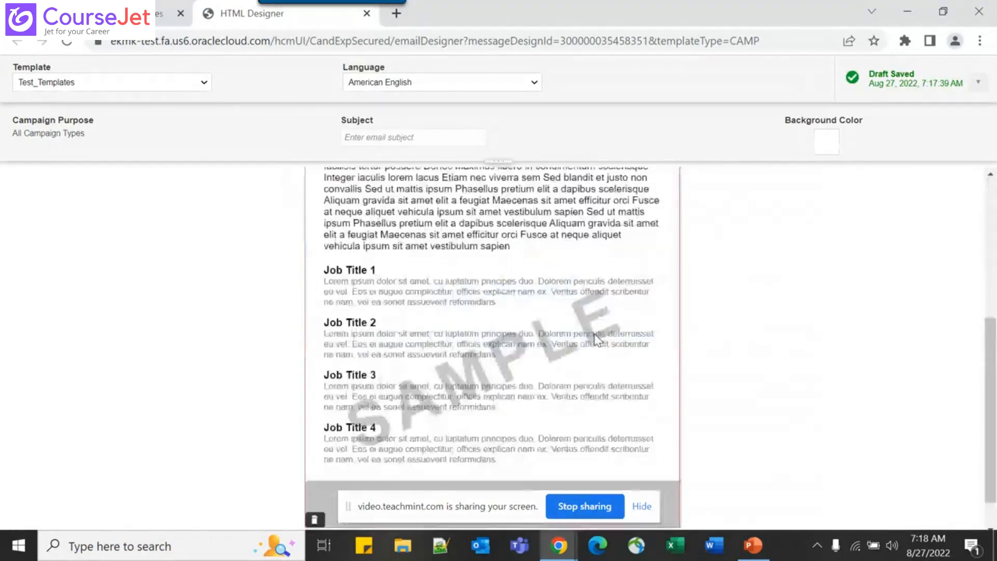
{"action": "scroll", "coordinate": [597, 341], "scroll_direction": "up", "scroll_amount": 2}
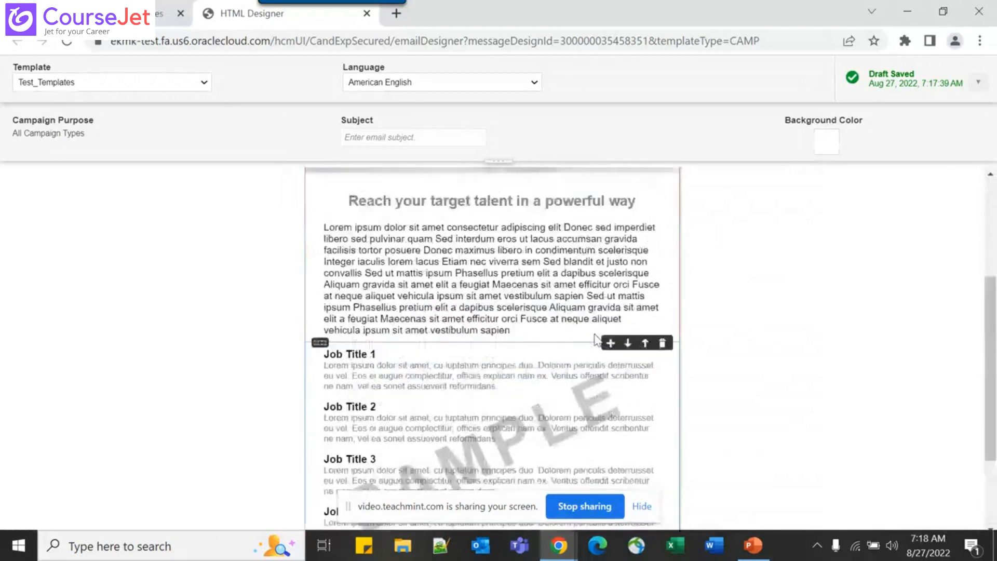
{"action": "scroll", "coordinate": [597, 340], "scroll_direction": "up", "scroll_amount": 4}
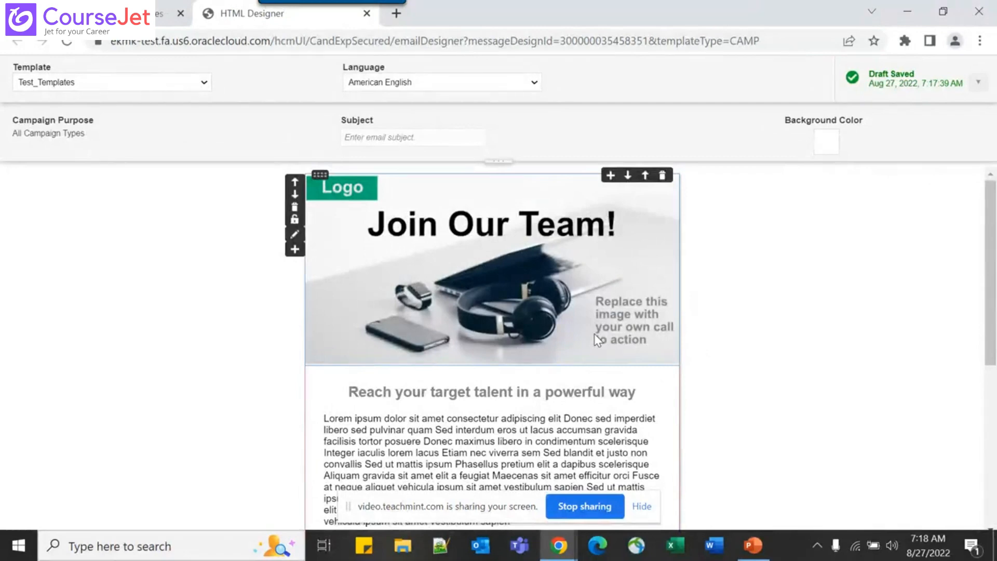
{"action": "left_click", "coordinate": [420, 142]}
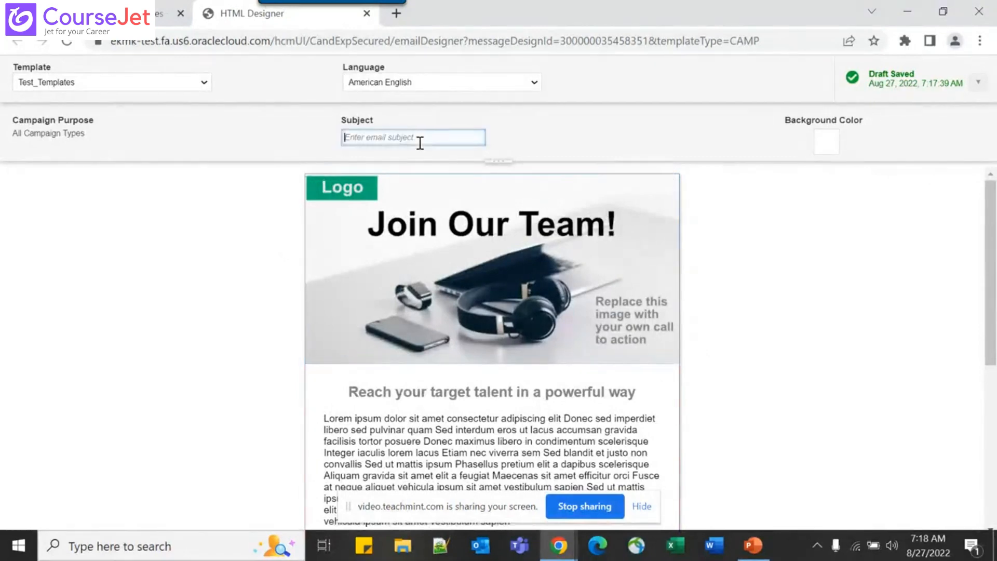
{"action": "type", "text": "Test Campaign"}
{"action": "key", "text": "Tab"}
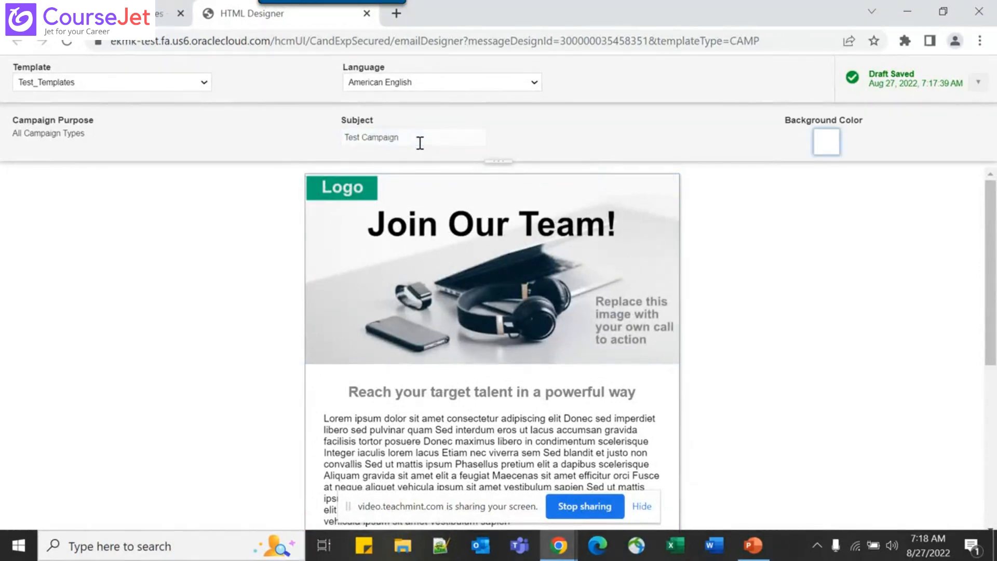
{"action": "left_click", "coordinate": [621, 138]}
{"action": "left_click_drag", "start_coordinate": [28, 134], "coordinate": [84, 133]}
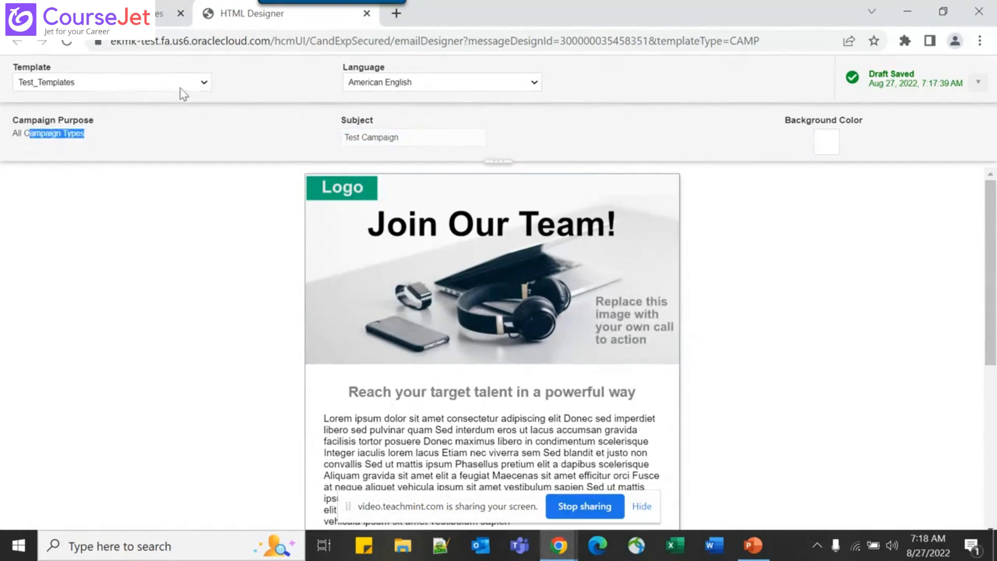
{"action": "left_click", "coordinate": [146, 84]}
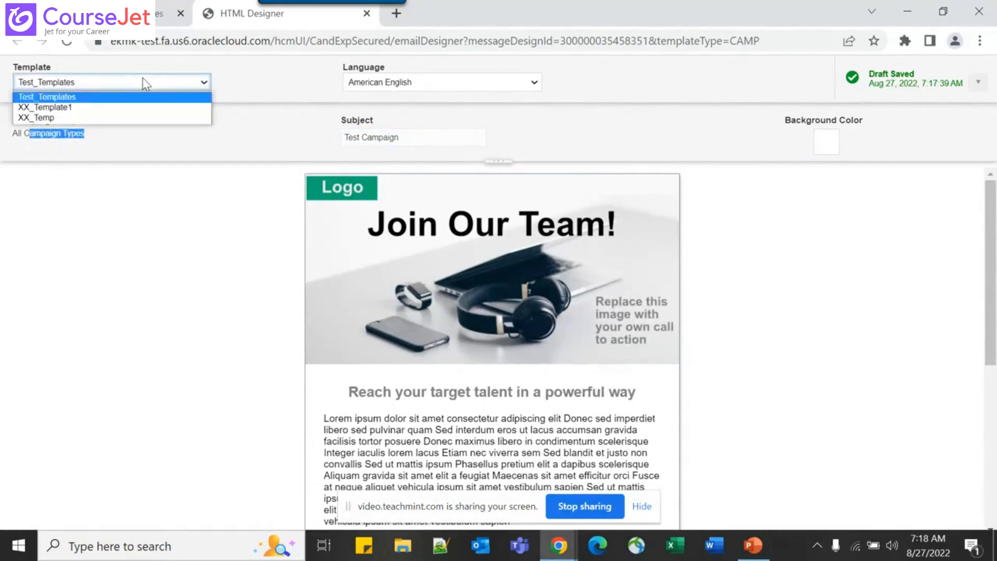
{"action": "left_click", "coordinate": [180, 160]}
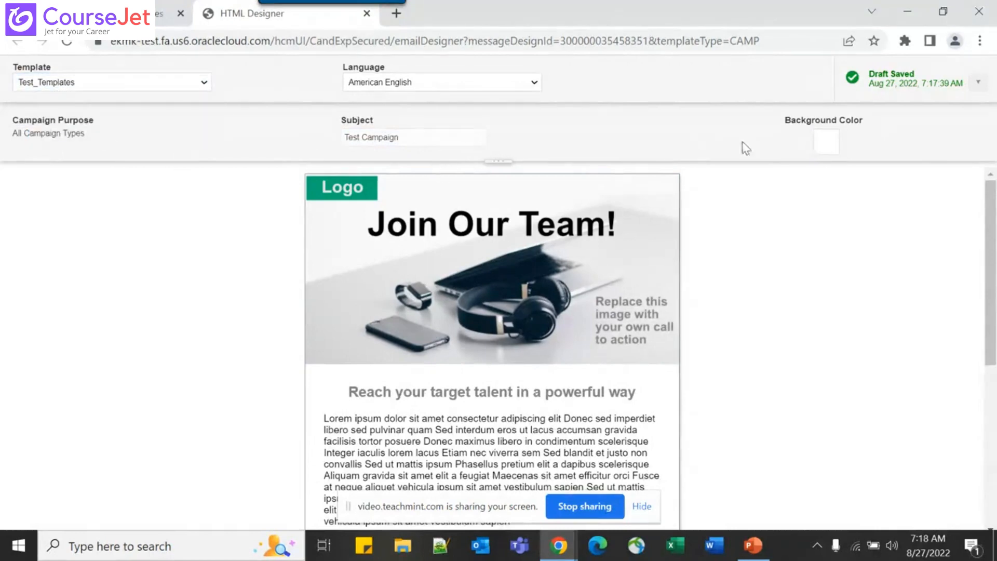
Set the body background colour to bright red RGB 175, 18, 18
{"action": "left_click", "coordinate": [822, 149]}
{"action": "left_click", "coordinate": [893, 185]}
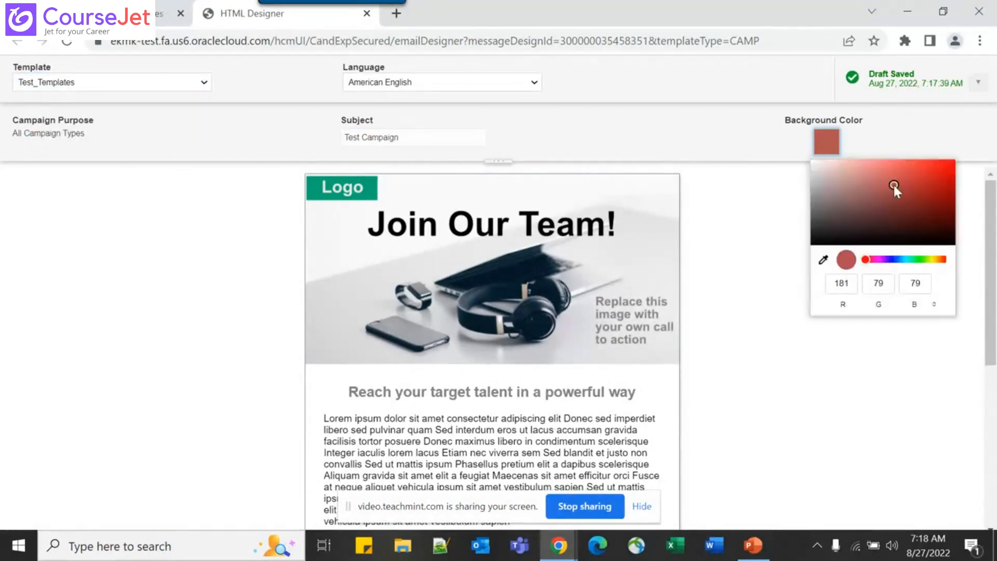
{"action": "left_click", "coordinate": [719, 341]}
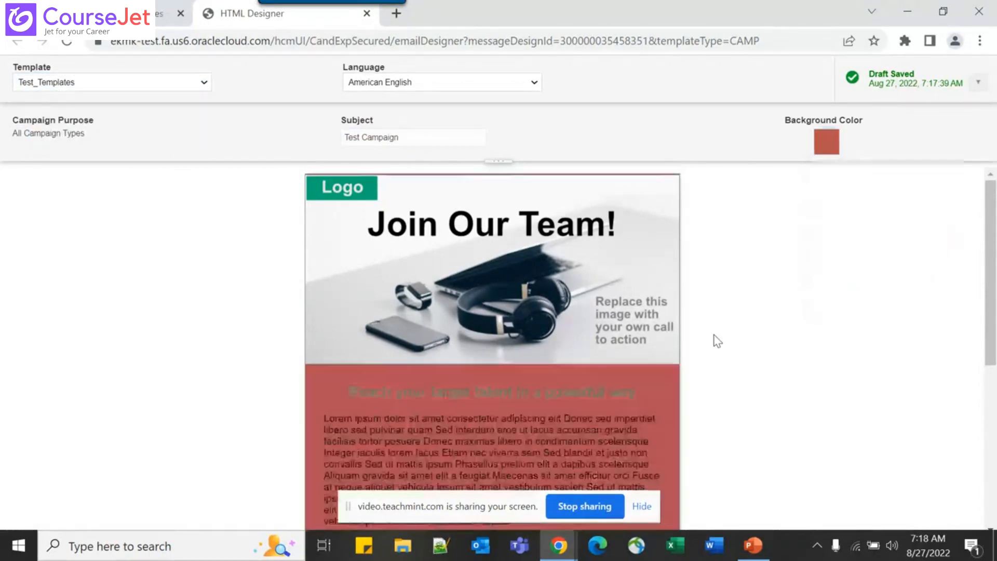
{"action": "left_click", "coordinate": [826, 145]}
{"action": "left_click", "coordinate": [849, 208]}
{"action": "left_click", "coordinate": [824, 186]}
{"action": "left_click", "coordinate": [940, 187]}
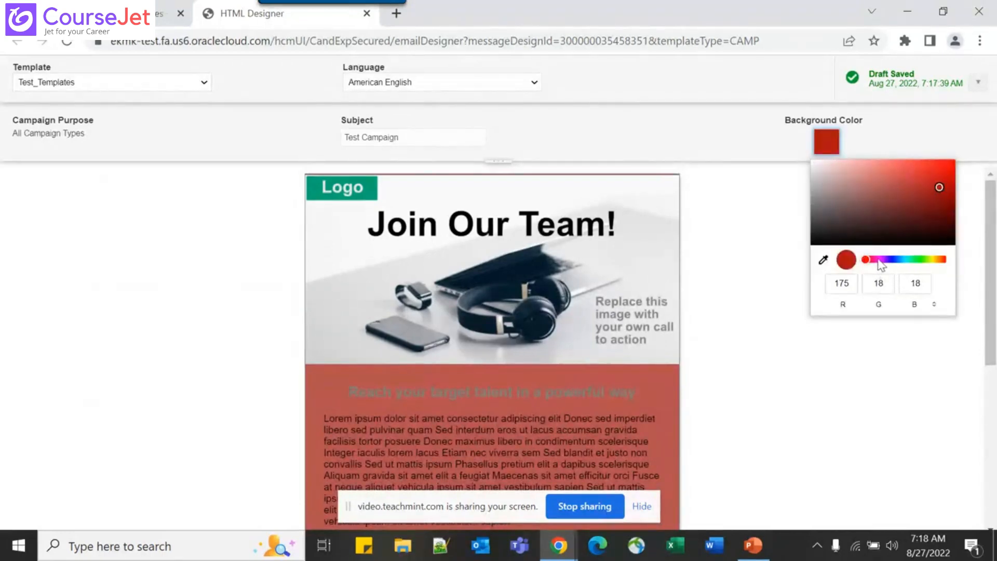
{"action": "left_click", "coordinate": [780, 308]}
Inspect the header image URL, cancel without changes, and open the Lorem ipsum paragraph block
{"action": "scroll", "coordinate": [759, 429], "scroll_direction": "down", "scroll_amount": 5}
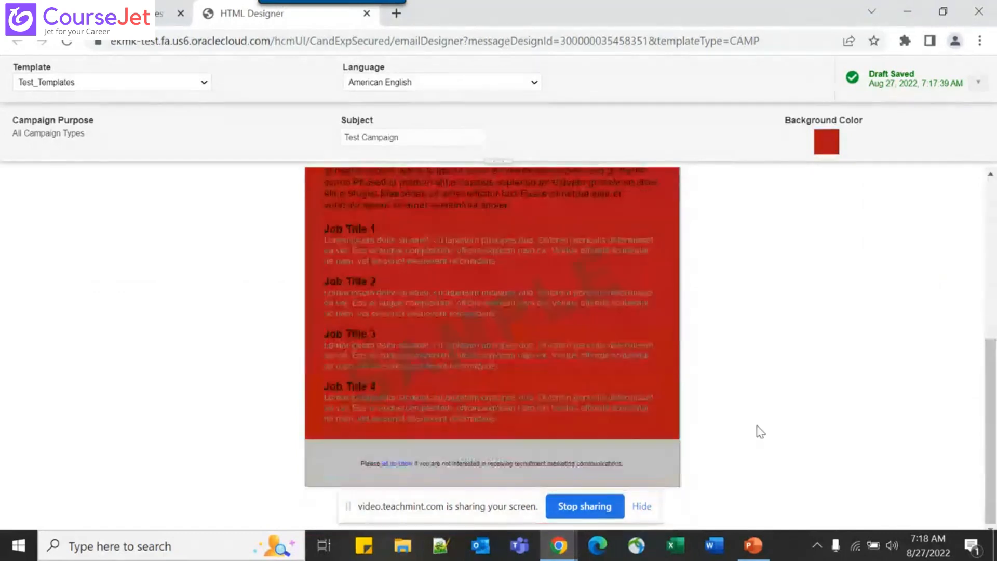
{"action": "scroll", "coordinate": [761, 433], "scroll_direction": "up", "scroll_amount": 4}
{"action": "scroll", "coordinate": [760, 431], "scroll_direction": "up", "scroll_amount": 1}
{"action": "mouse_move", "coordinate": [469, 315]}
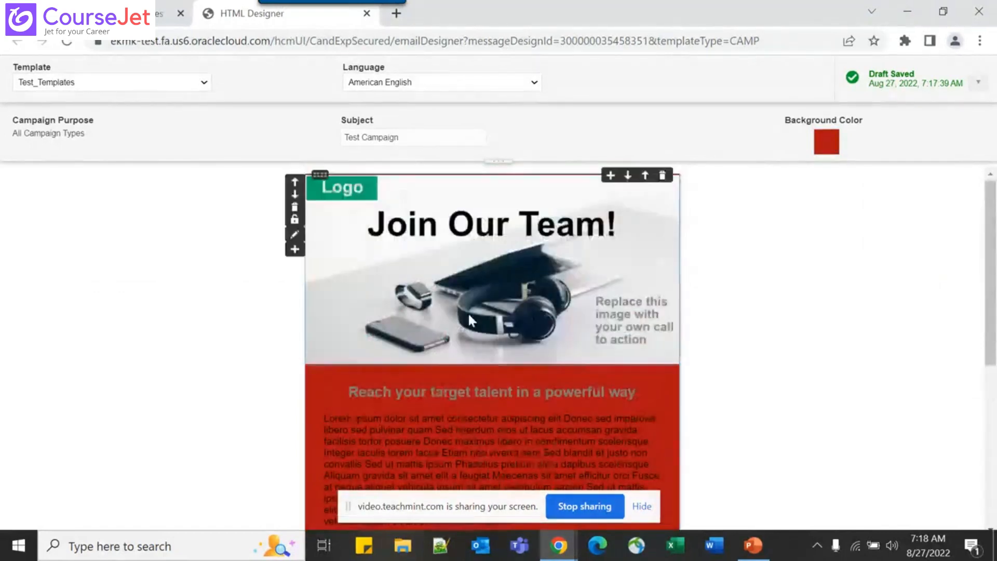
{"action": "left_click", "coordinate": [328, 193]}
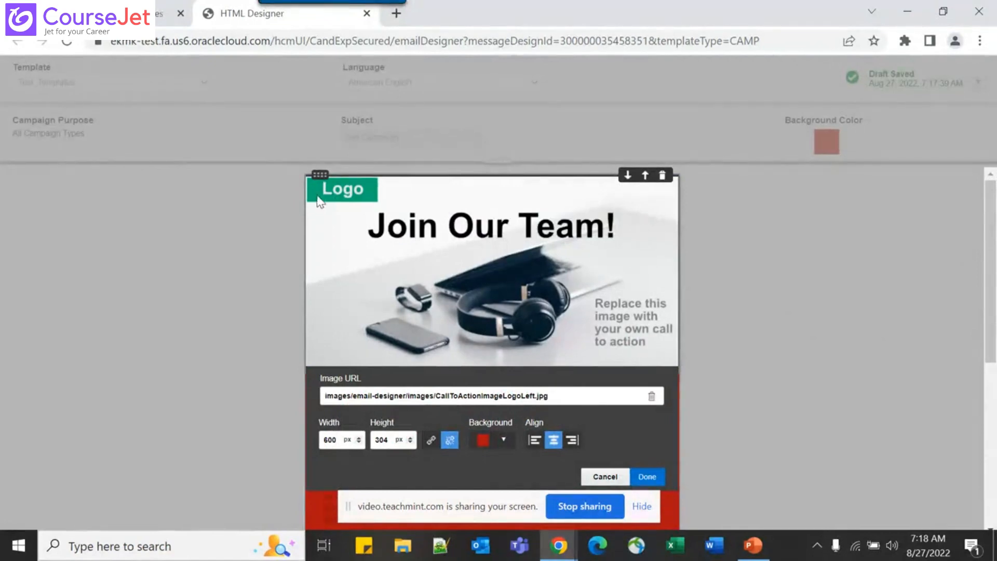
{"action": "triple_click", "coordinate": [561, 395]}
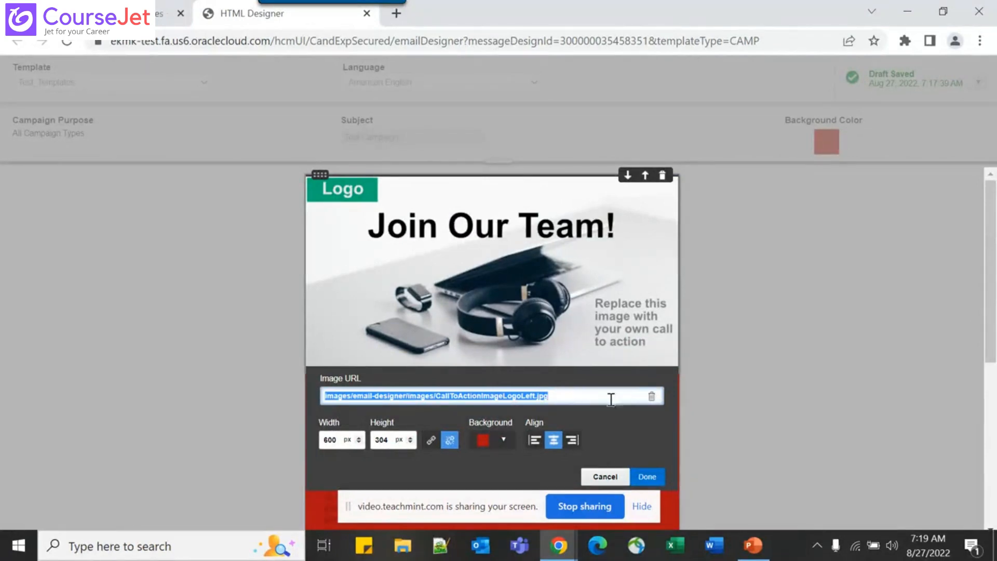
{"action": "left_click", "coordinate": [622, 293]}
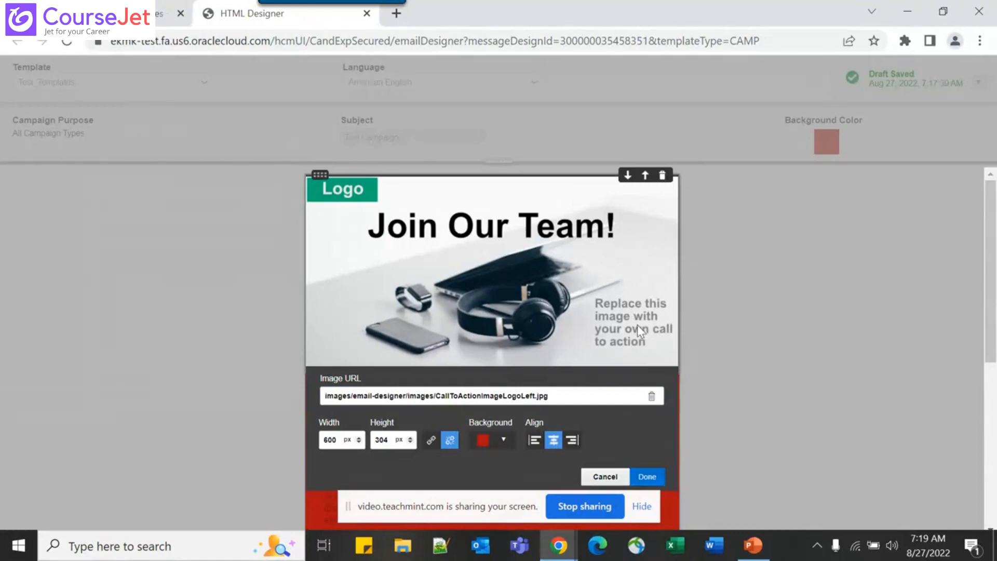
{"action": "left_click", "coordinate": [606, 477]}
{"action": "left_click", "coordinate": [548, 430]}
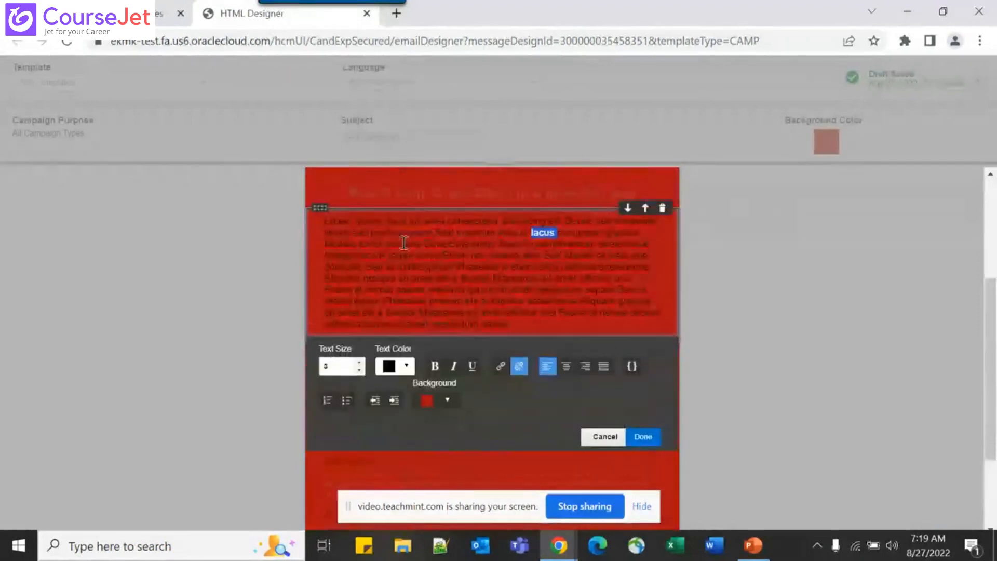
Review the Lorem ipsum paragraph and the four job-title listings, then close the block editor with Done
{"action": "left_click_drag", "start_coordinate": [317, 223], "coordinate": [515, 310]}
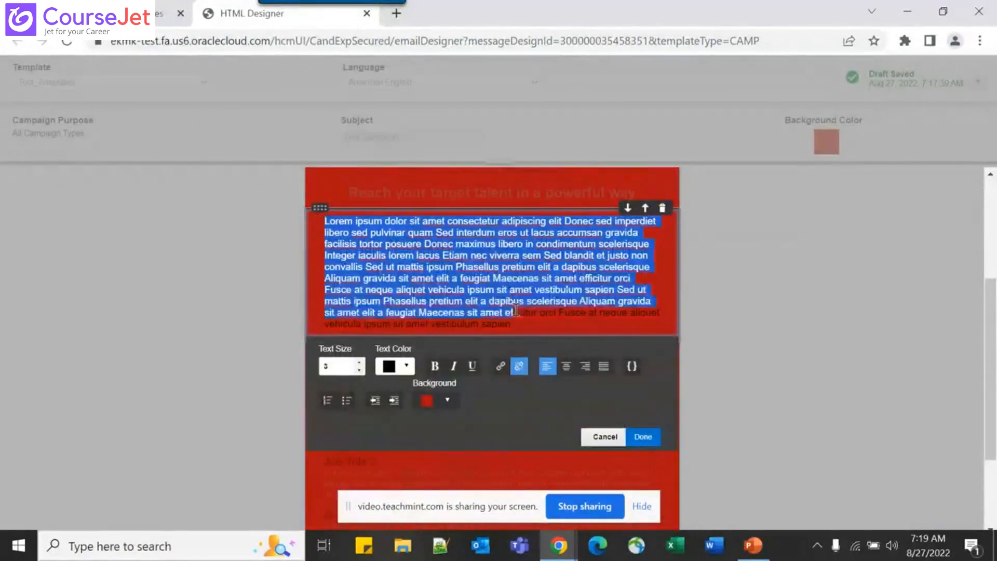
{"action": "scroll", "coordinate": [515, 309], "scroll_direction": "up", "scroll_amount": 2}
{"action": "scroll", "coordinate": [514, 309], "scroll_direction": "down", "scroll_amount": 4}
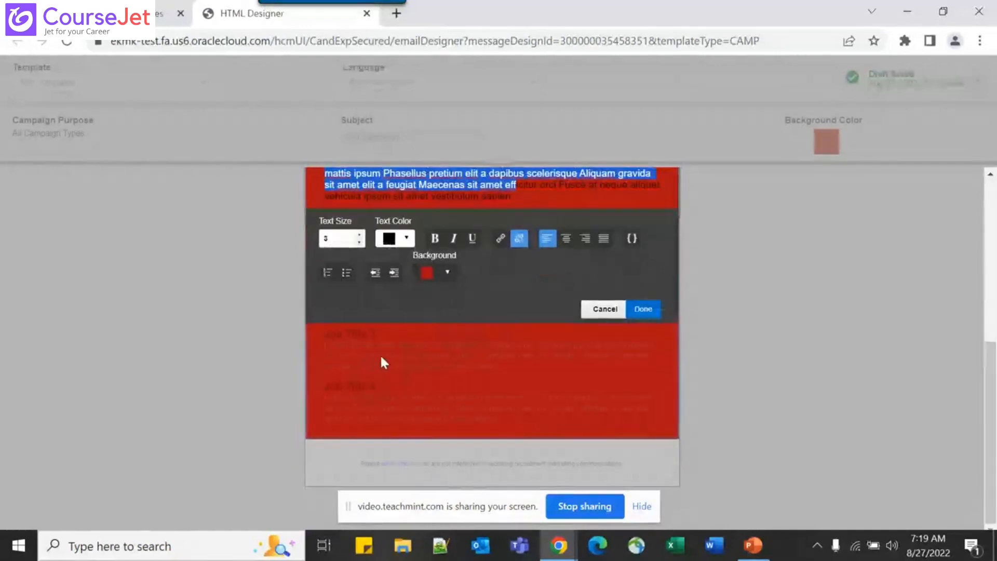
{"action": "left_click", "coordinate": [600, 310]}
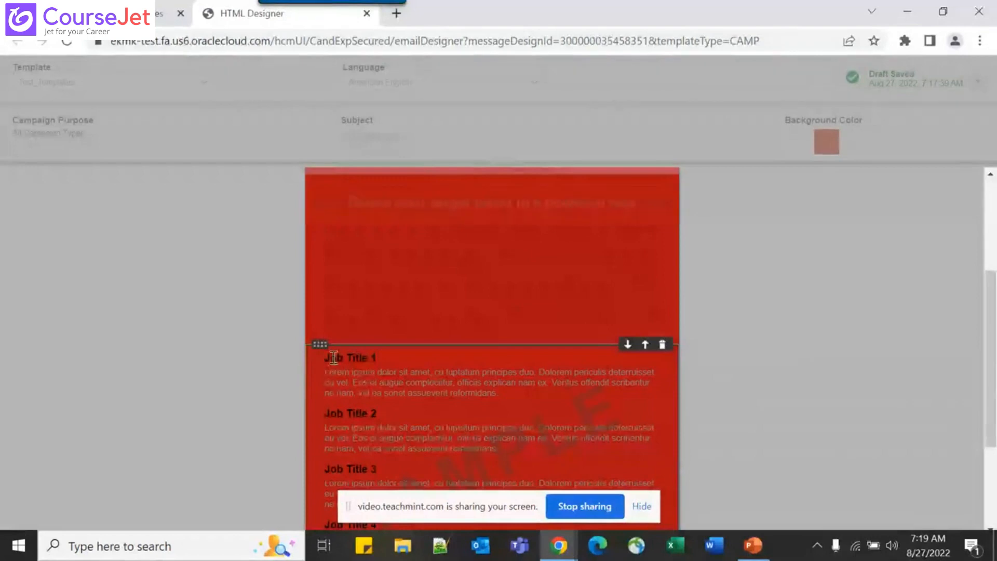
{"action": "left_click_drag", "start_coordinate": [323, 357], "coordinate": [448, 397]}
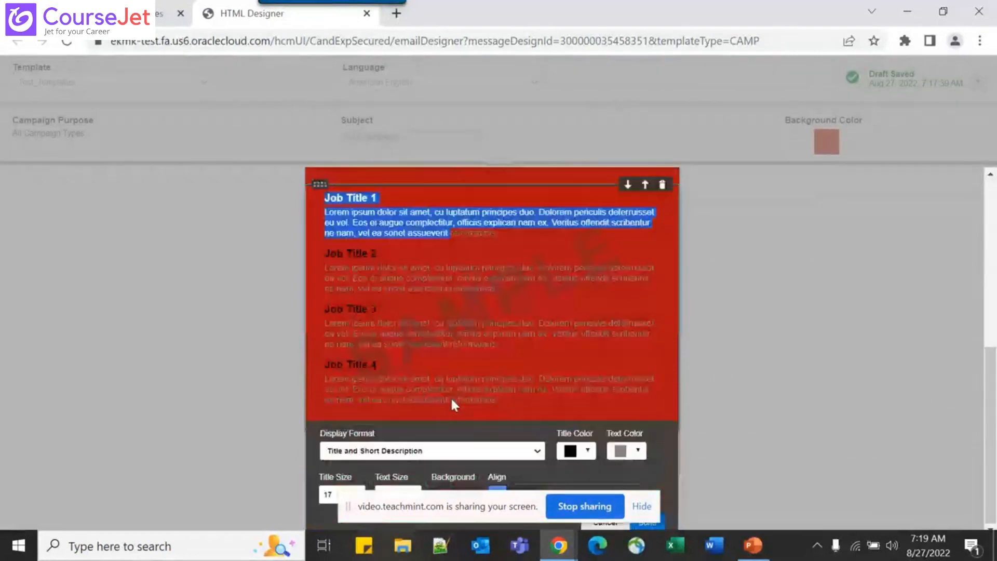
{"action": "left_click_drag", "start_coordinate": [532, 397], "coordinate": [374, 322]}
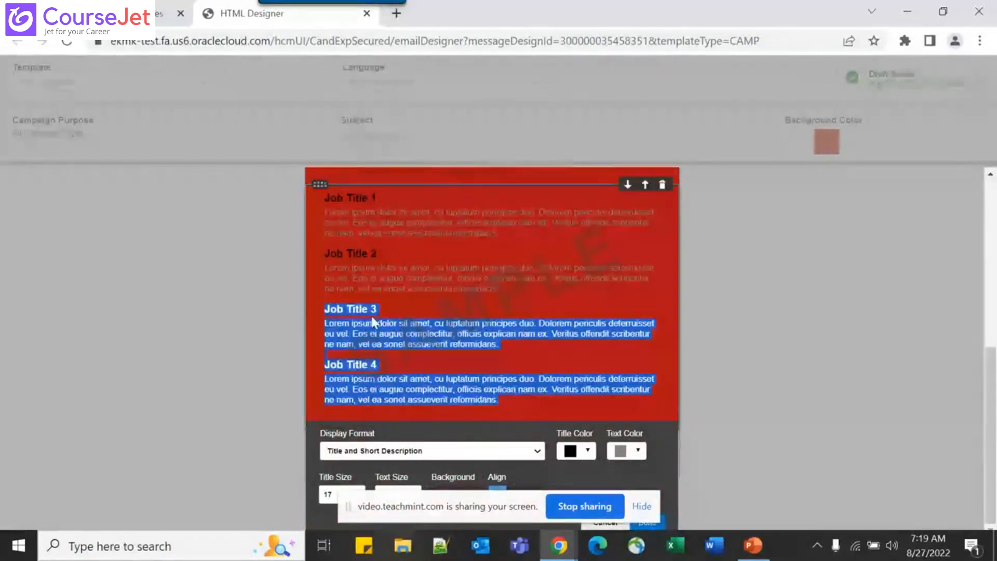
{"action": "key", "text": "ctrl+a"}
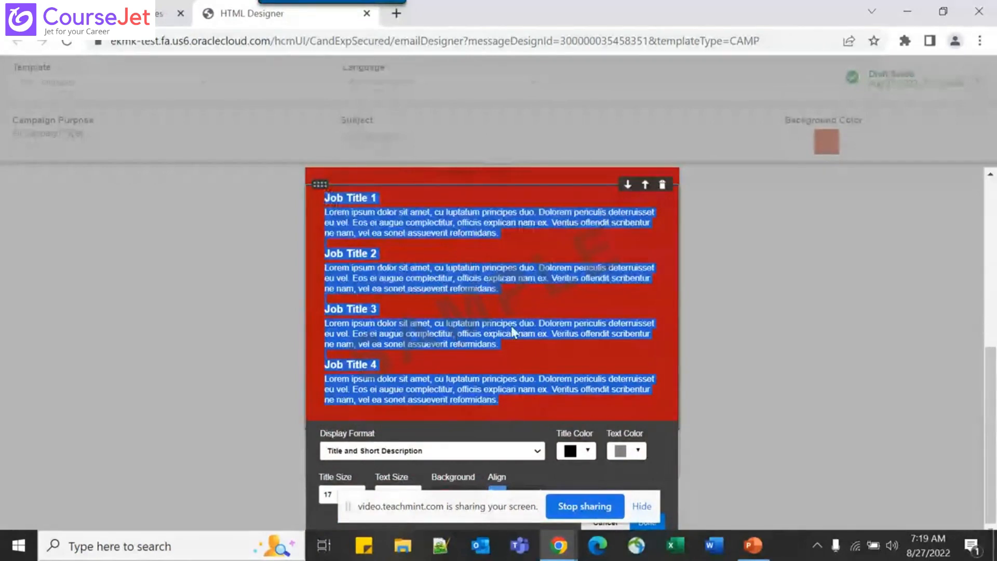
{"action": "left_click", "coordinate": [589, 346]}
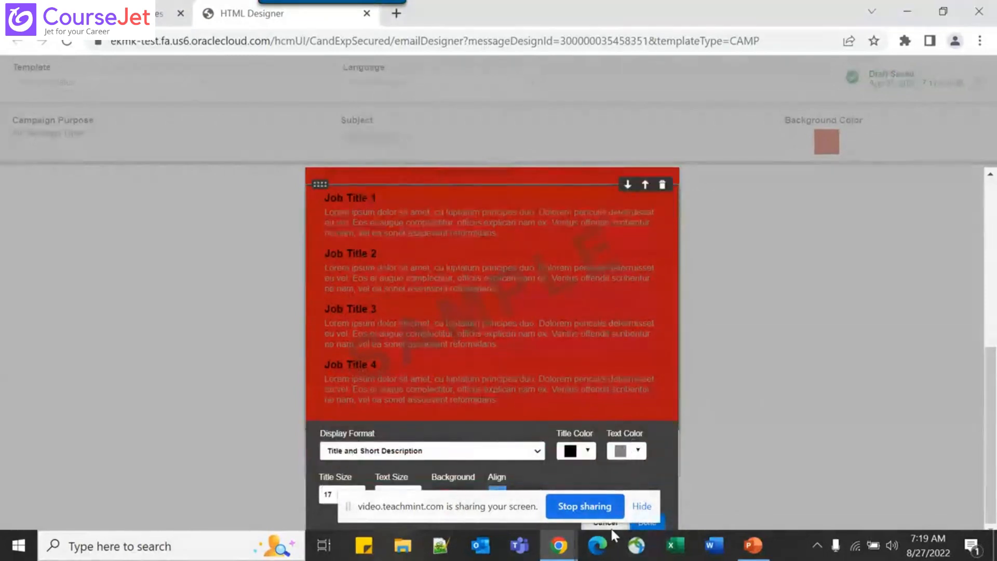
{"action": "left_click", "coordinate": [609, 523]}
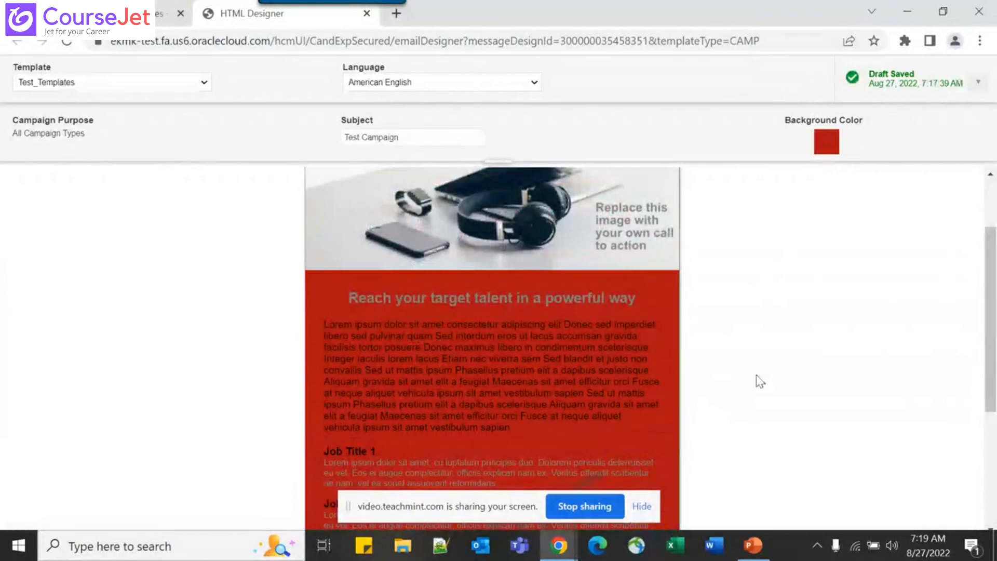
Show the PowerPoint slide 'Create Campaign Email Templates' (slide 11)
{"action": "key", "text": "alt+Tab"}
{"action": "key", "text": "alt+Tab"}
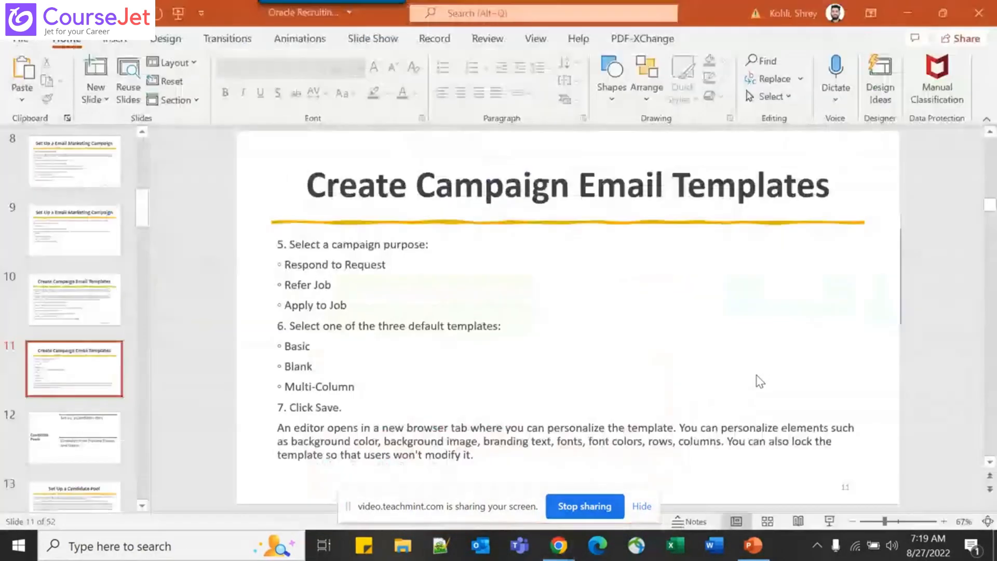
{"action": "key", "text": "Page_Down"}
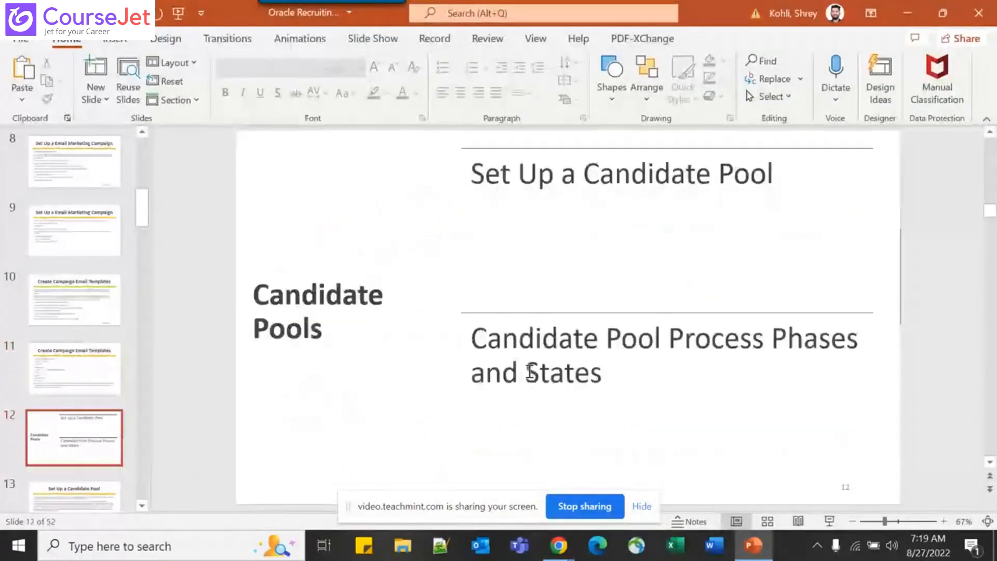
{"action": "key", "text": "Page_Up"}
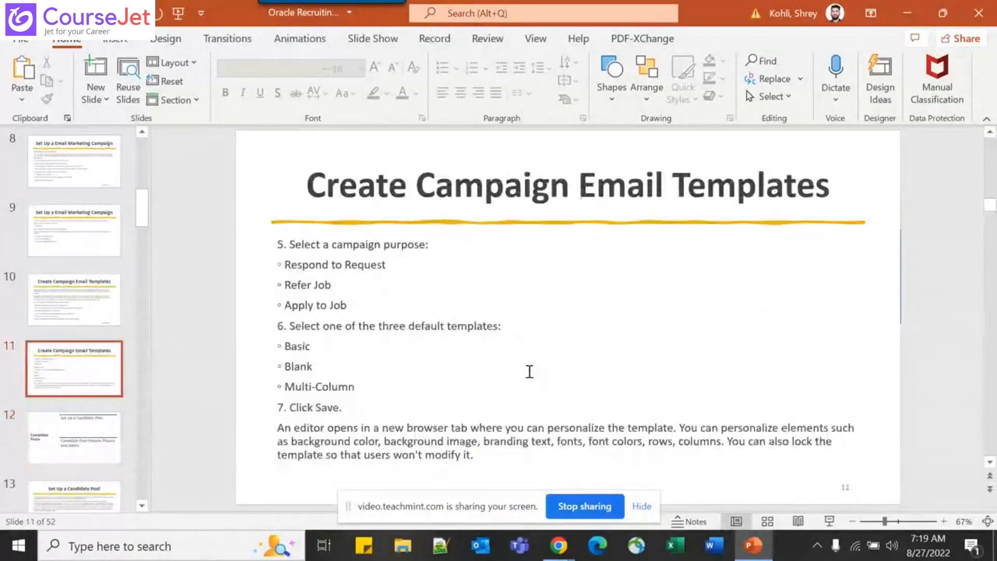
Check the Draft Saved options, then close the HTML Designer, leaving Test_Templates listed as Draft
{"action": "key", "text": "alt+Tab"}
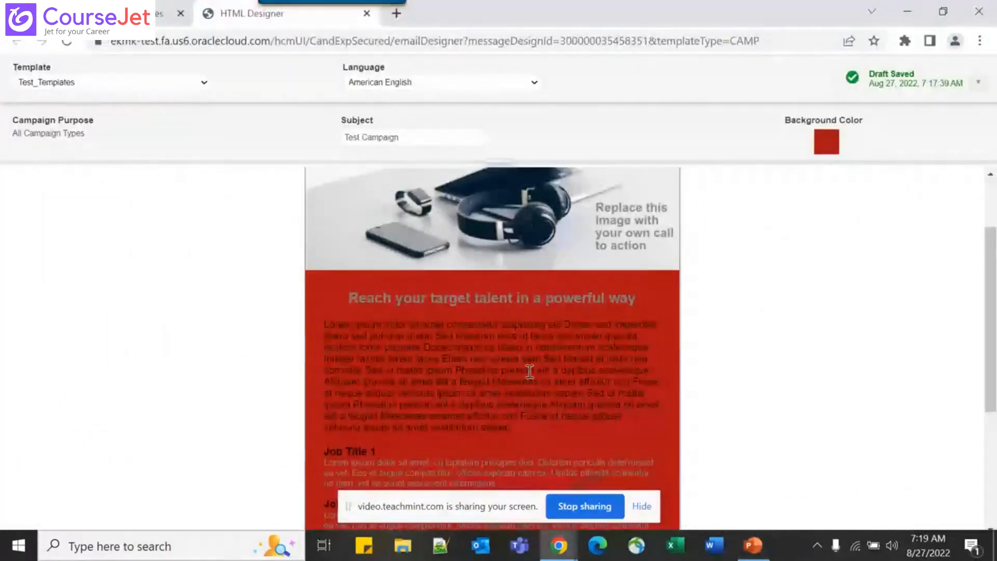
{"action": "scroll", "coordinate": [396, 216], "scroll_direction": "up", "scroll_amount": 3}
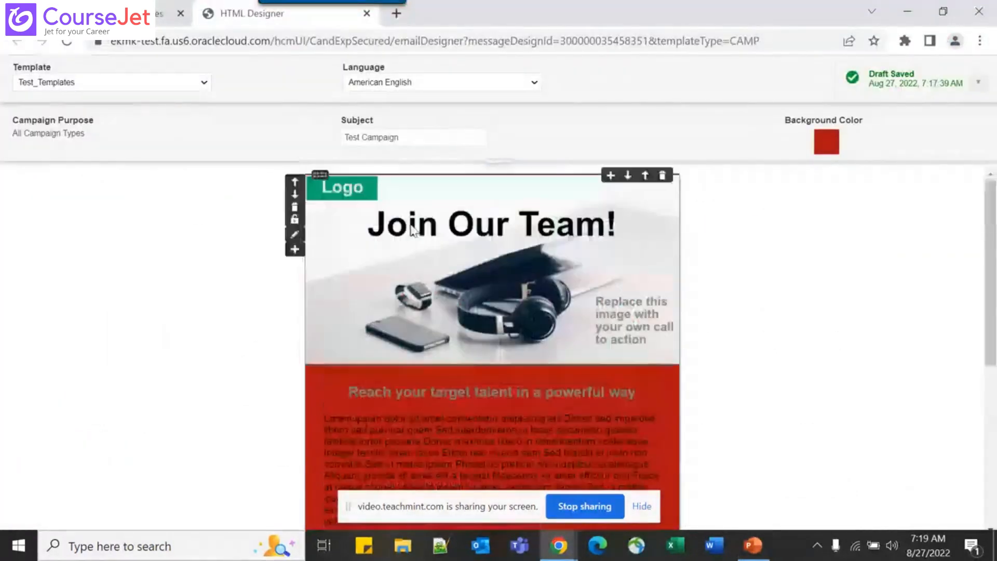
{"action": "left_click", "coordinate": [979, 82]}
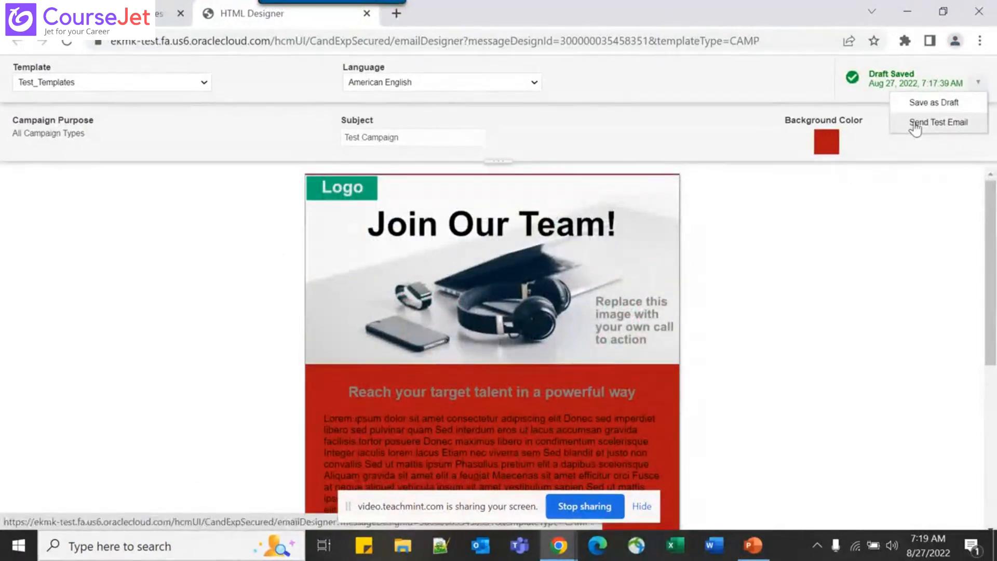
{"action": "left_click", "coordinate": [273, 164]}
{"action": "left_click", "coordinate": [169, 12]}
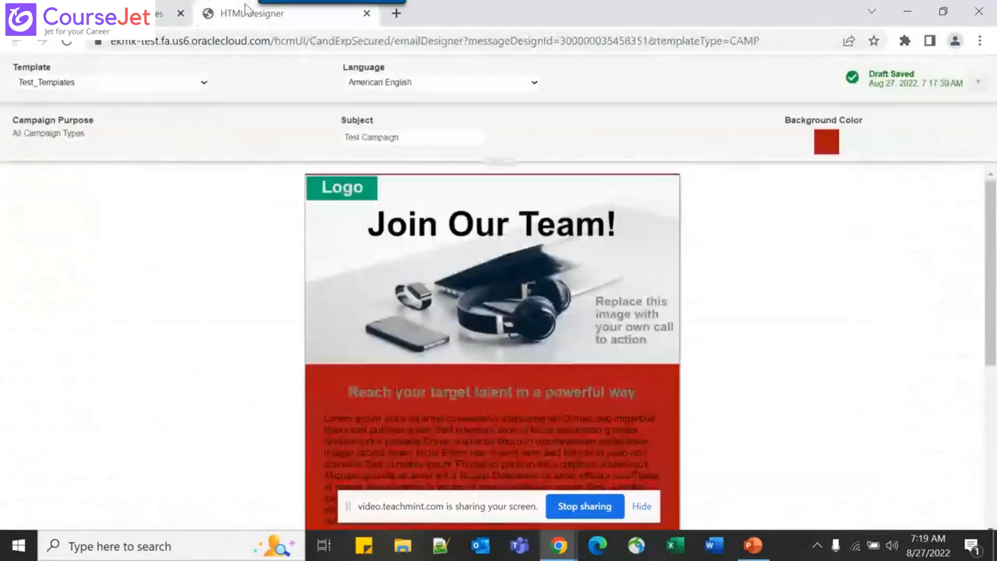
{"action": "left_click", "coordinate": [267, 20]}
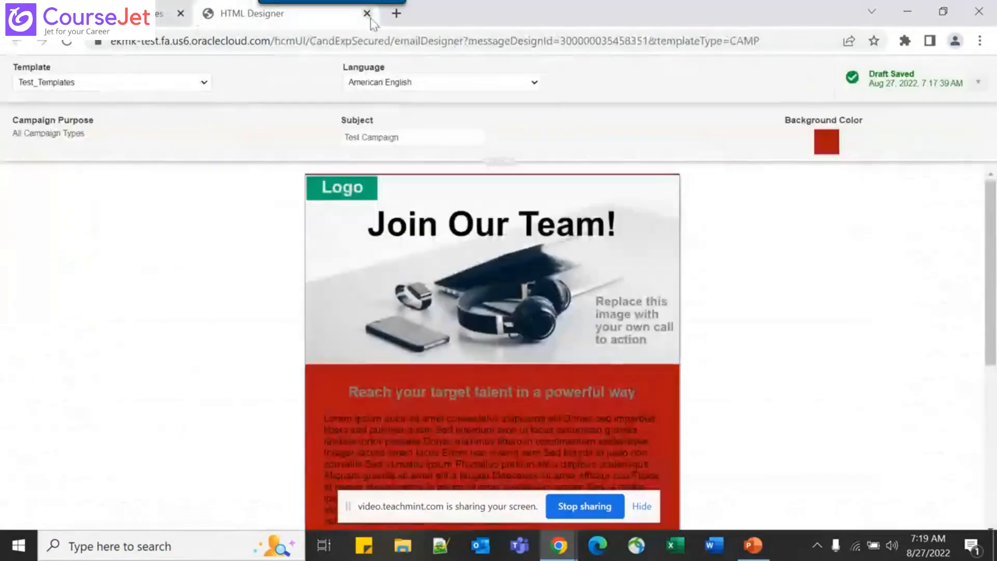
{"action": "left_click", "coordinate": [367, 14]}
{"action": "key", "text": "alt+Tab"}
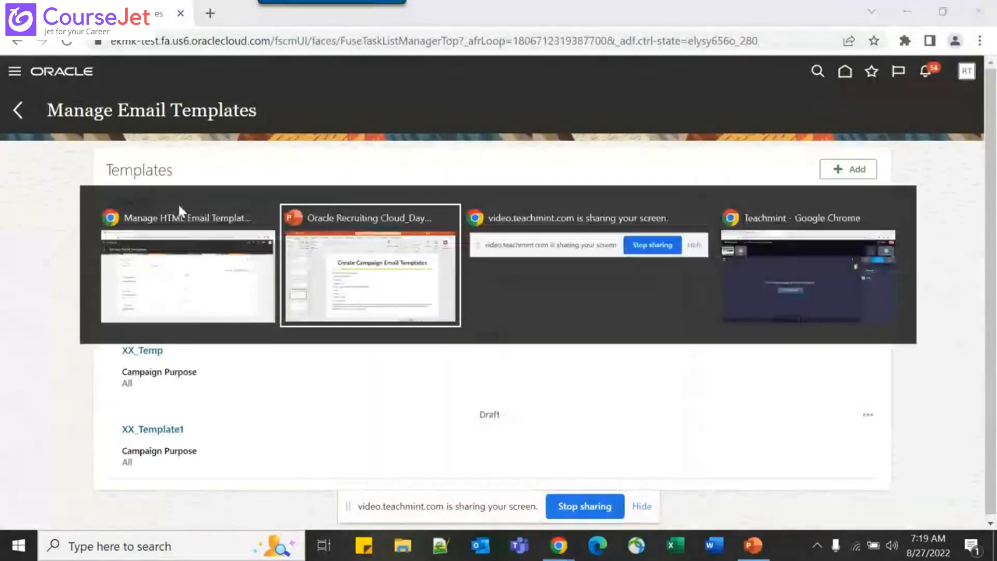
Switch to the Teachmint live class window, briefly visiting PowerPoint, with the screen still presented
{"action": "key", "text": "Tab"}
{"action": "key", "text": "Tab"}
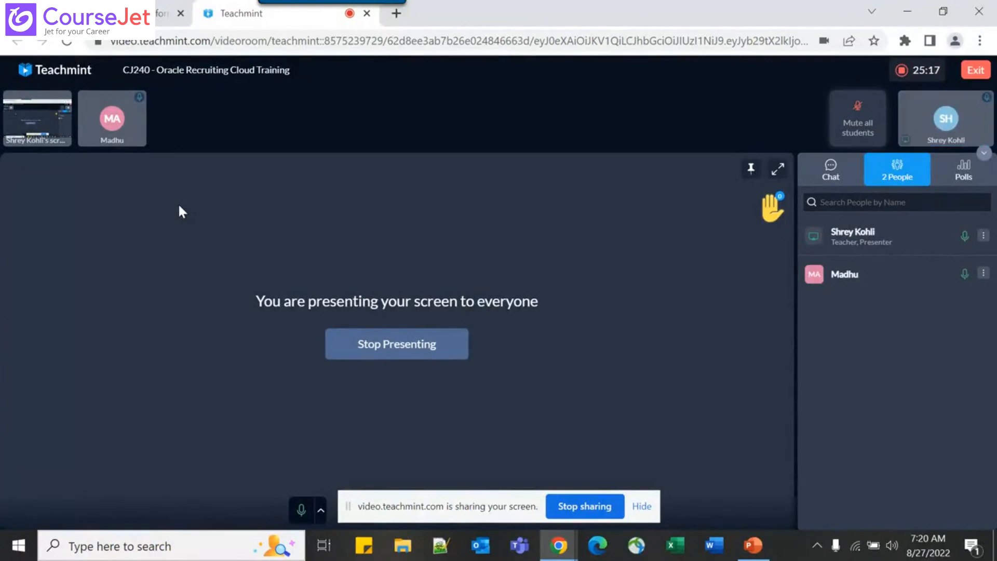
{"action": "key", "text": "alt+Tab"}
{"action": "key", "text": "alt+Tab"}
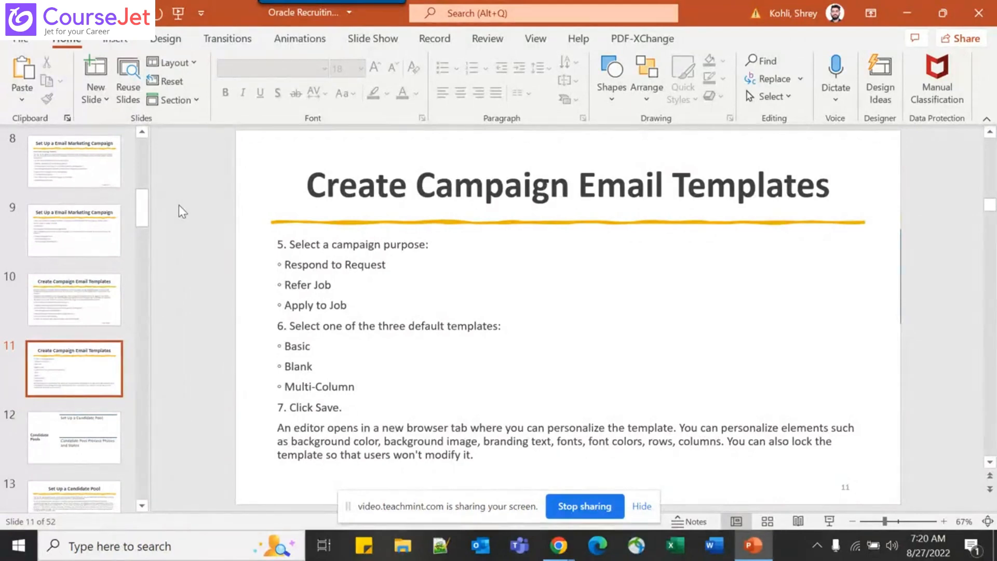
{"action": "key", "text": "Tab"}
{"action": "key", "text": "alt+Tab"}
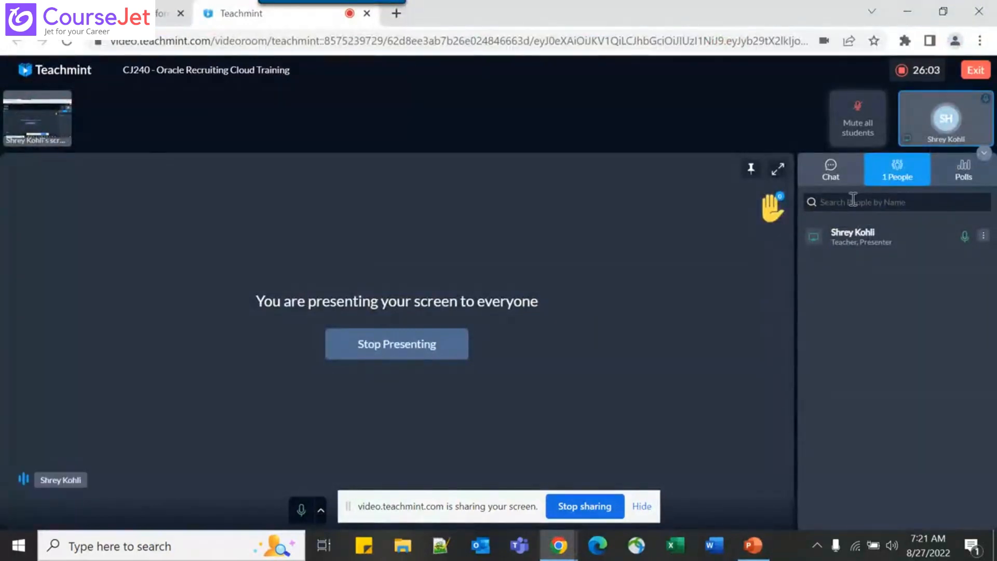
Send a Teachmint chat message asking the student whether they are still there, then return to PowerPoint
{"action": "left_click", "coordinate": [832, 174]}
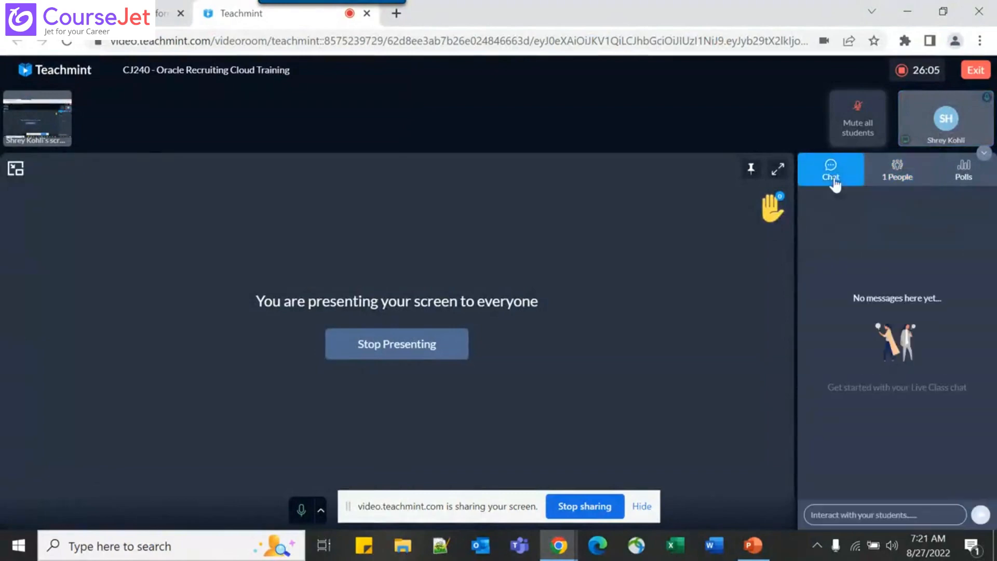
{"action": "left_click", "coordinate": [839, 517]}
{"action": "type", "text": "U there"}
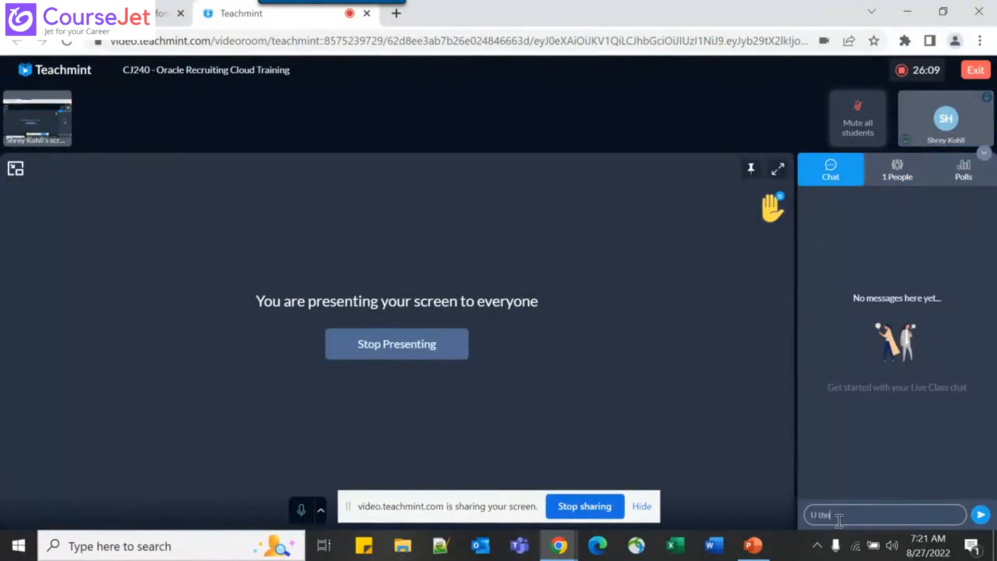
{"action": "type", "text": " Madhu ?"}
{"action": "key", "text": "Return"}
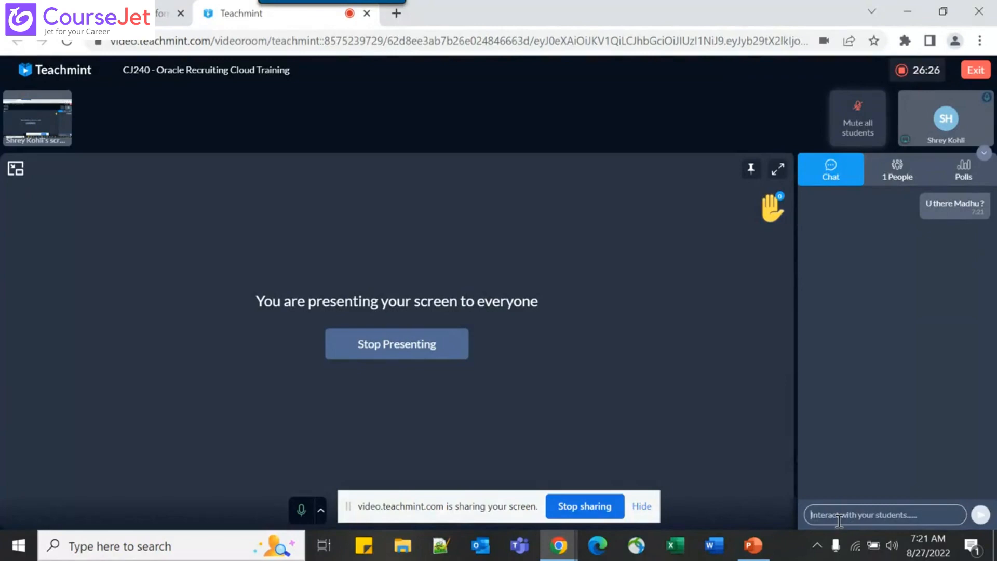
{"action": "key", "text": "alt+Tab"}
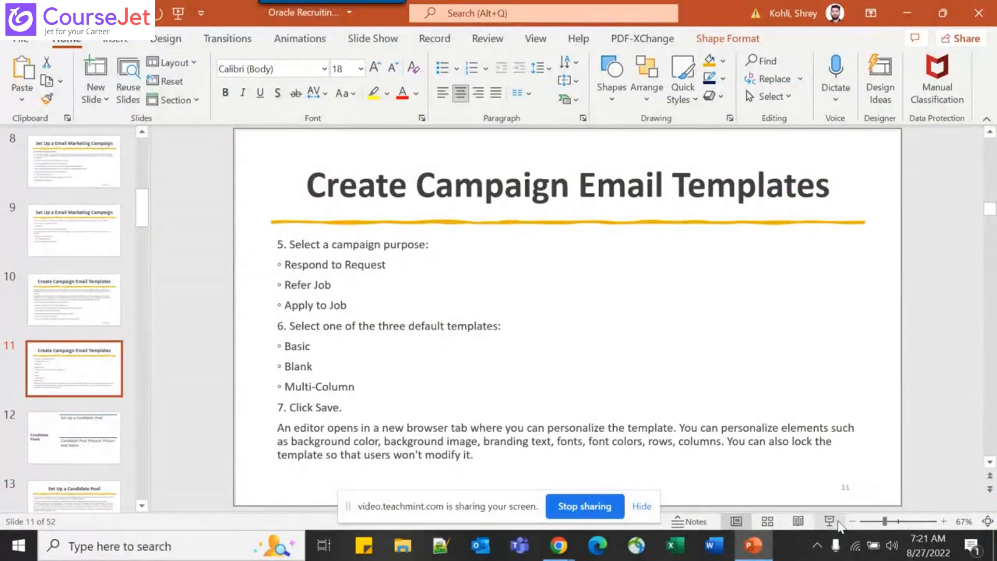
Page through the slides to slide 13 of 52, 'Set Up a Candidate Pool'
{"action": "key", "text": "Page_Down"}
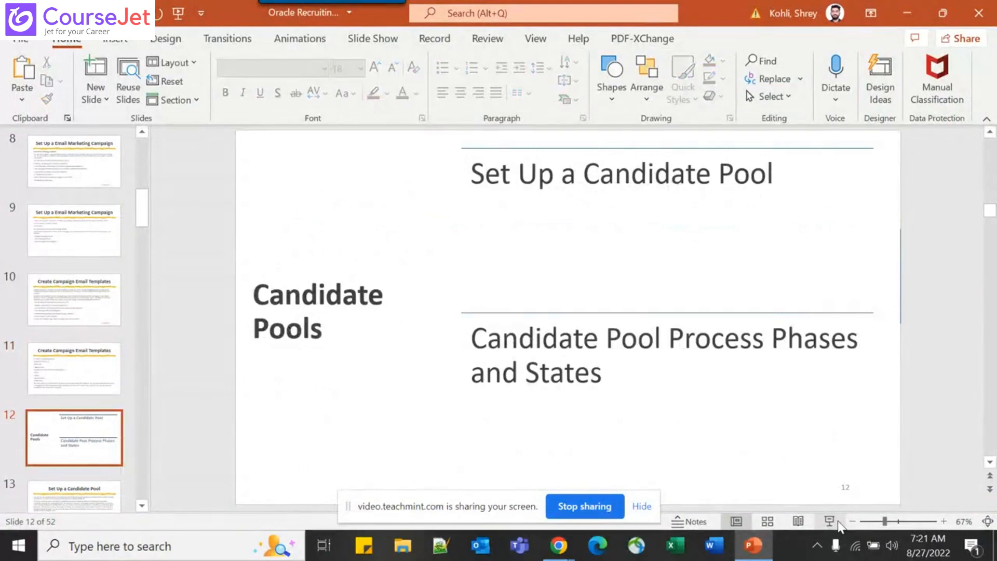
{"action": "key", "text": "Page_Down"}
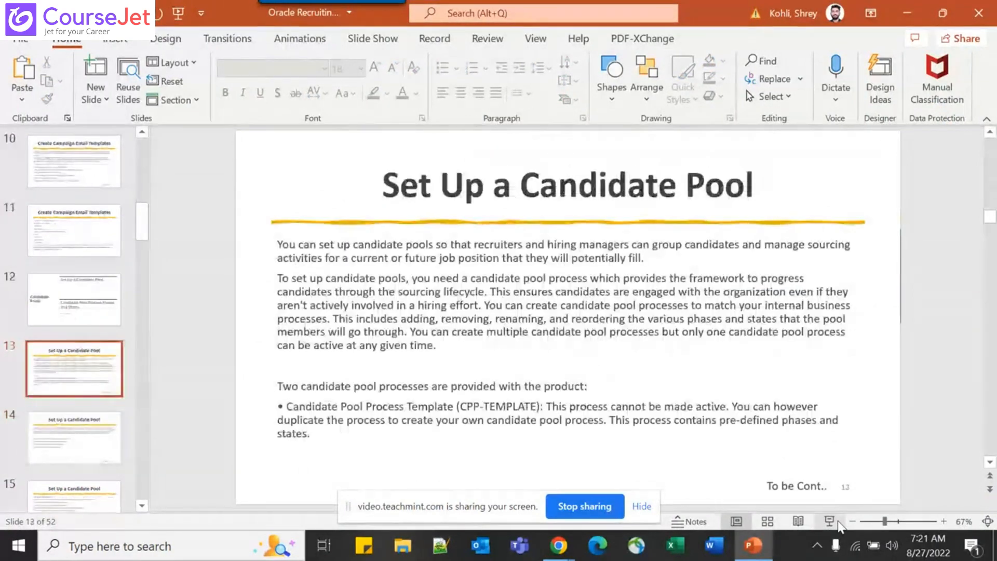
{"action": "key", "text": "Page_Down"}
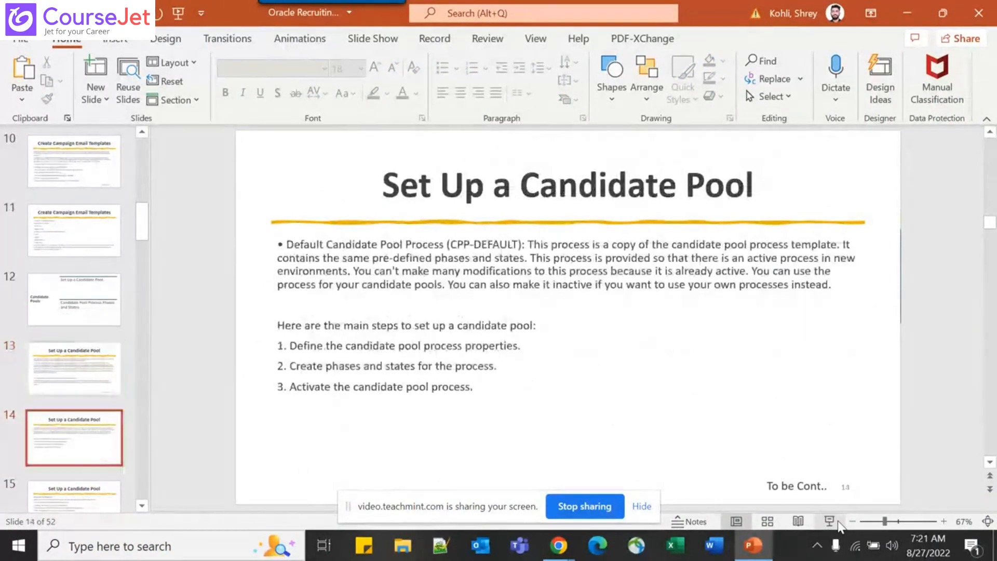
{"action": "key", "text": "Page_Up"}
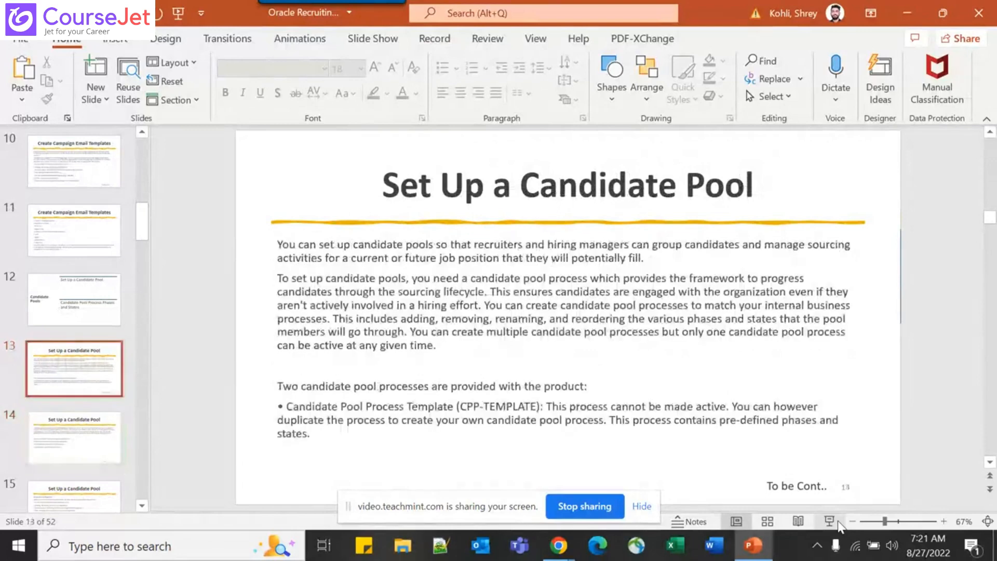
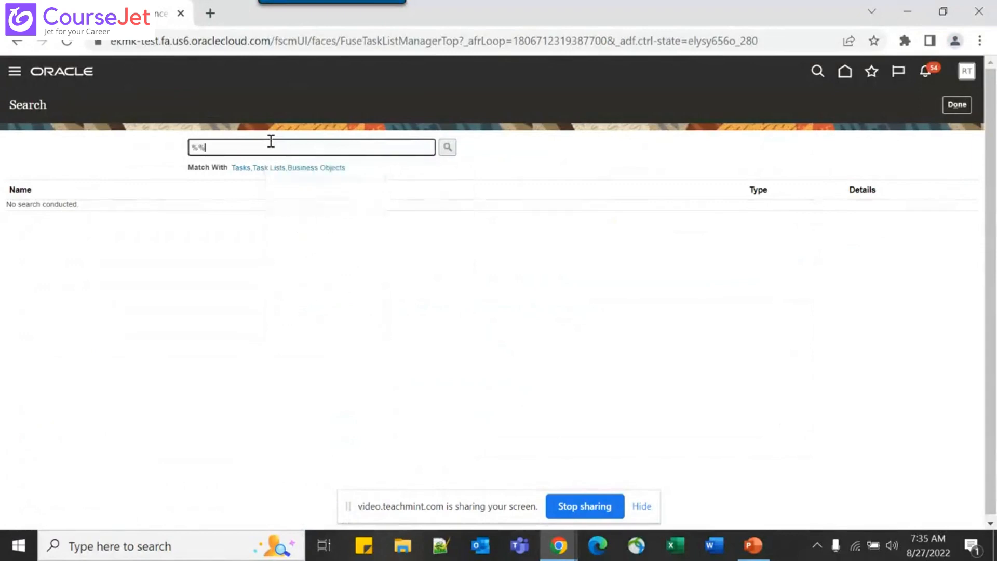
Search the setup tasks for %Pool% to find the candidate pool configuration
{"action": "type", "text": "Pool"}
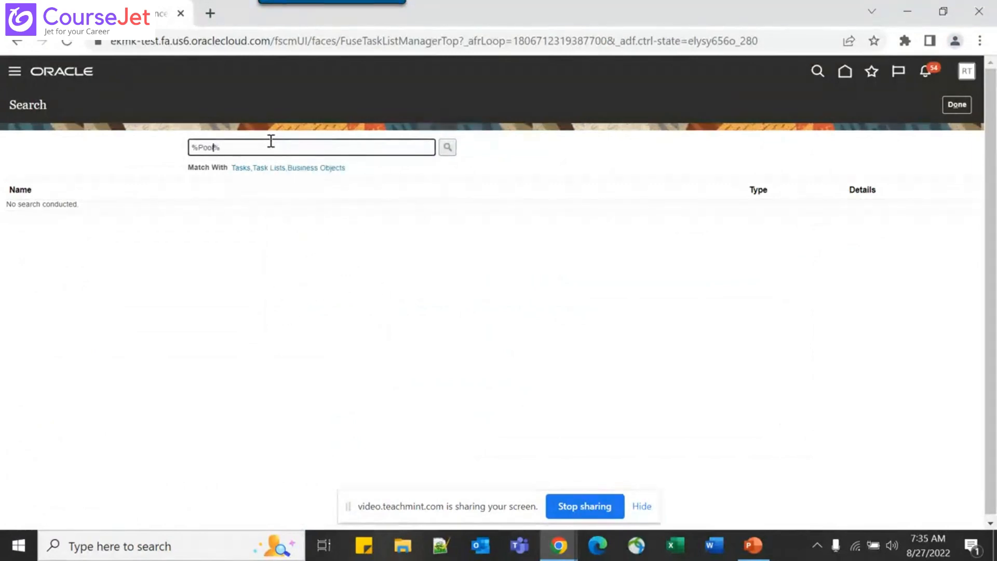
{"action": "key", "text": "Return"}
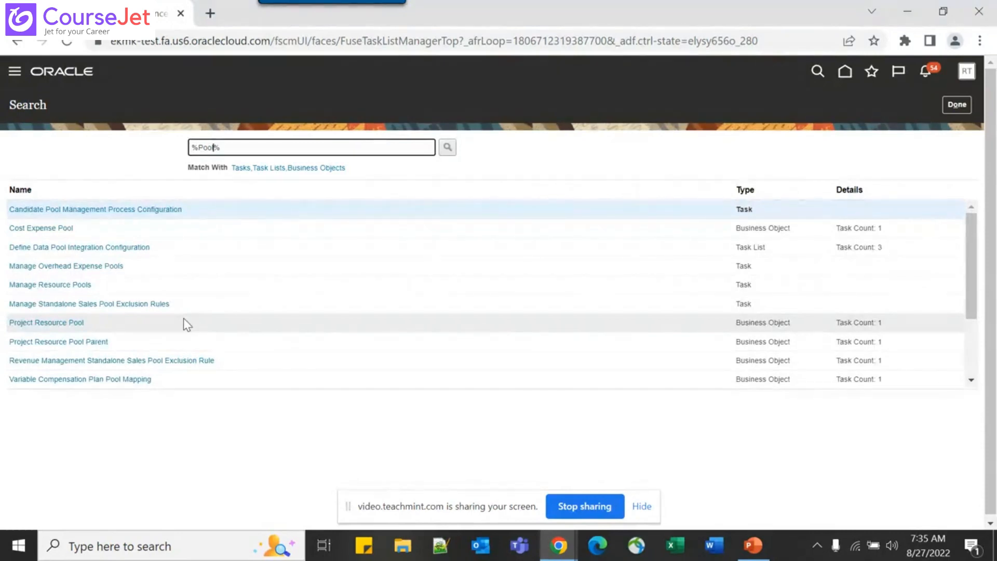
In Candidate Pool Management Process Configuration, start a new process named Test_Pool_Process
{"action": "left_click", "coordinate": [128, 209]}
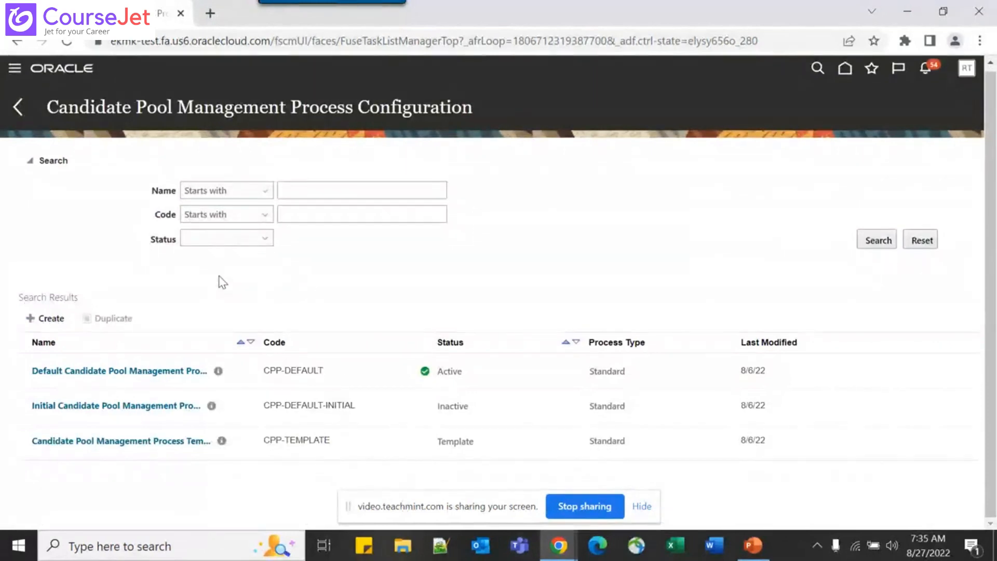
{"action": "left_click", "coordinate": [42, 319]}
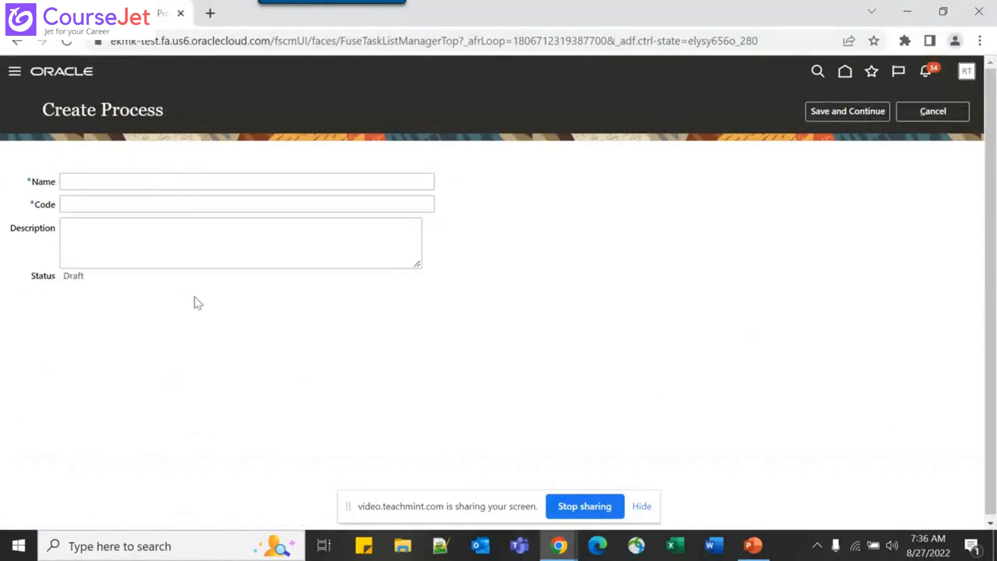
{"action": "left_click", "coordinate": [84, 181]}
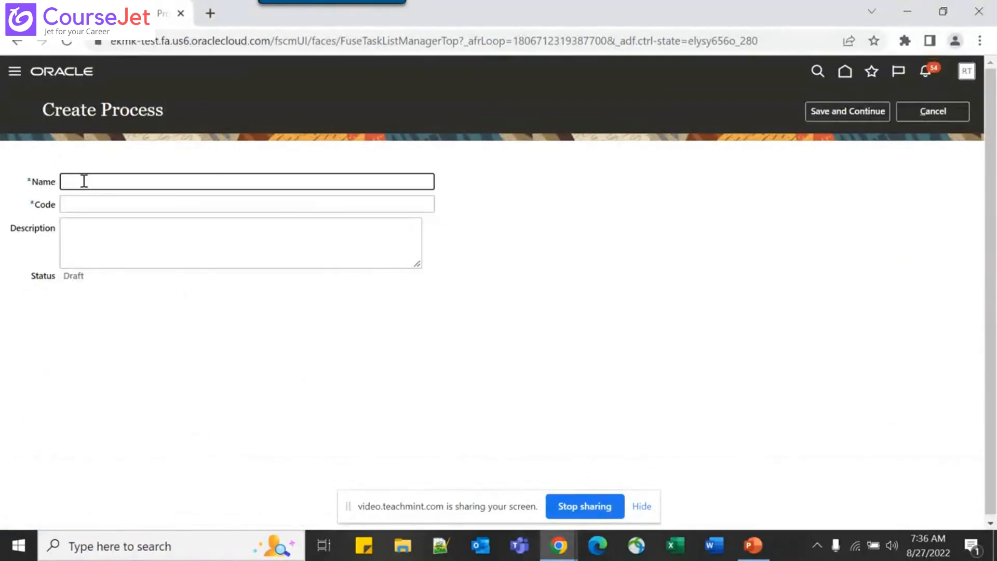
{"action": "type", "text": "X"}
{"action": "key", "text": "BackSpace"}
{"action": "type", "text": "Test"}
{"action": "type", "text": " Pool"}
{"action": "type", "text": "_POr"}
{"action": "key", "text": "BackSpace"}
{"action": "key", "text": "BackSpace"}
{"action": "type", "text": "rocess"}
Copy the name into the Code field as Test_Pool_Process and save the draft process
{"action": "key", "text": "Tab"}
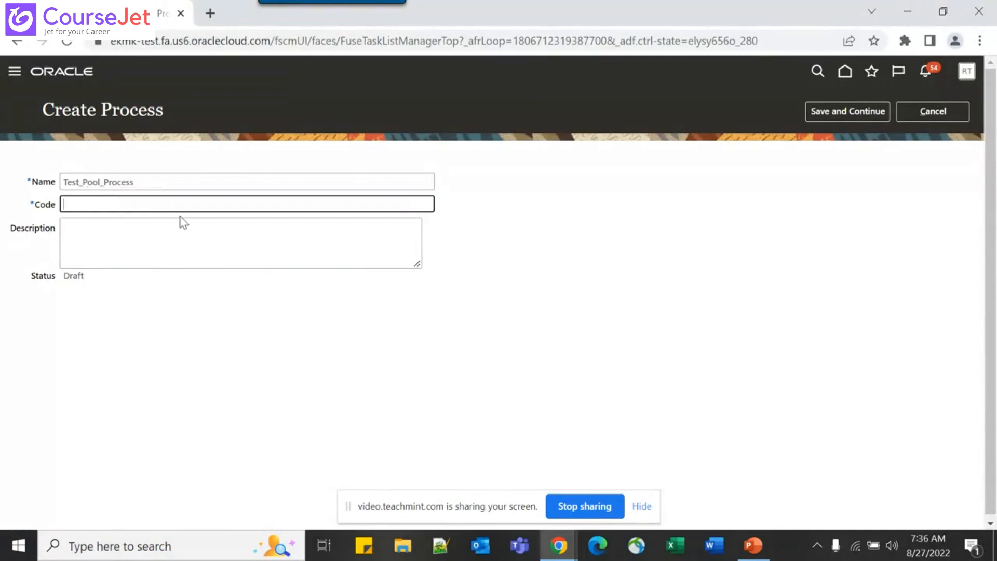
{"action": "key", "text": "shift+Tab"}
{"action": "key", "text": "ctrl+c"}
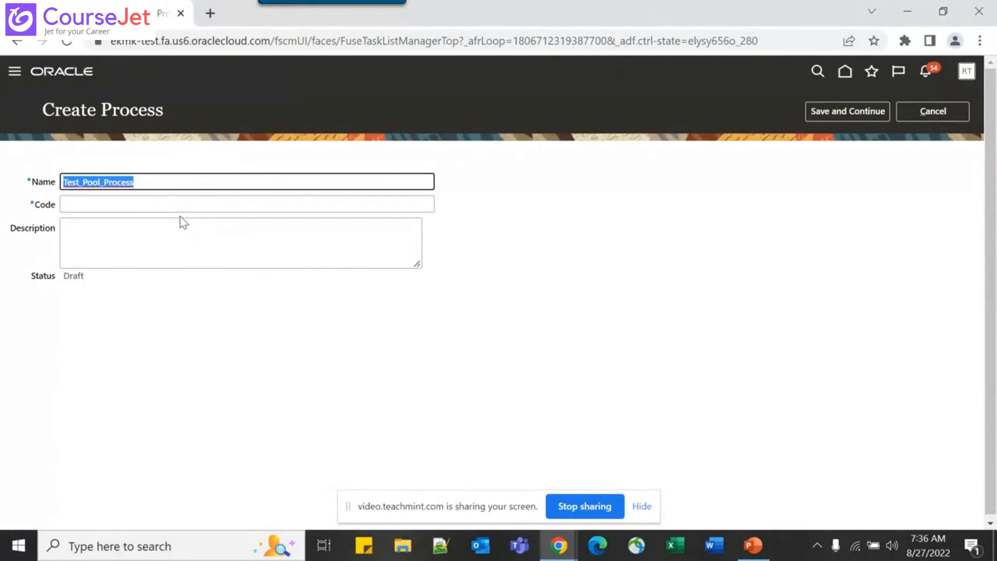
{"action": "key", "text": "Tab"}
{"action": "key", "text": "ctrl+v"}
{"action": "key", "text": "Tab"}
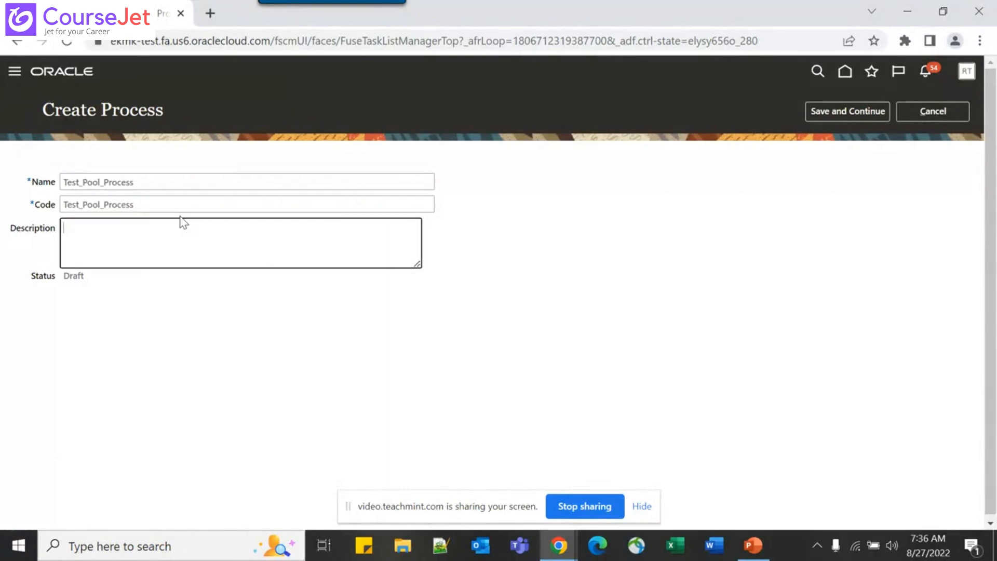
{"action": "left_click", "coordinate": [476, 274]}
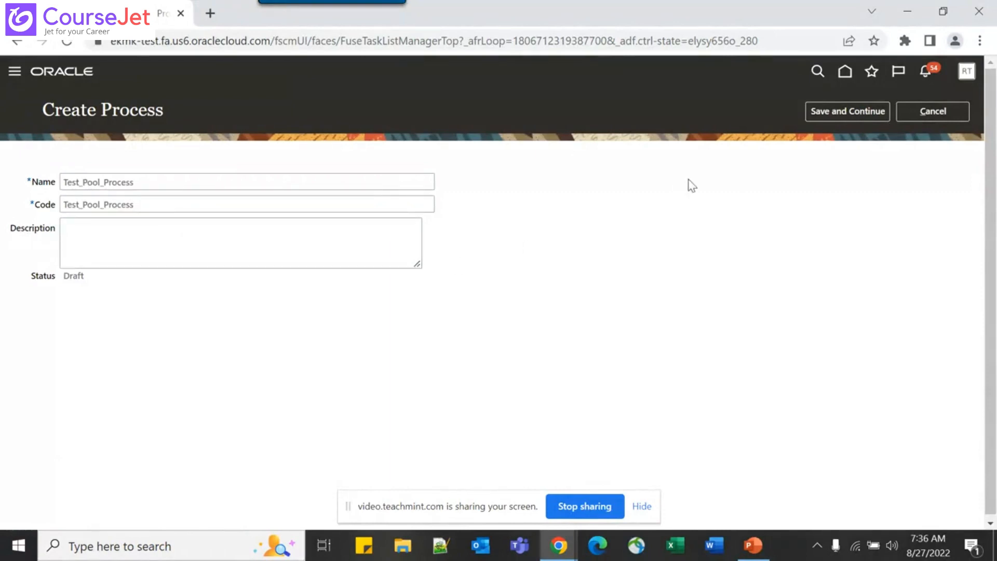
{"action": "left_click", "coordinate": [836, 114]}
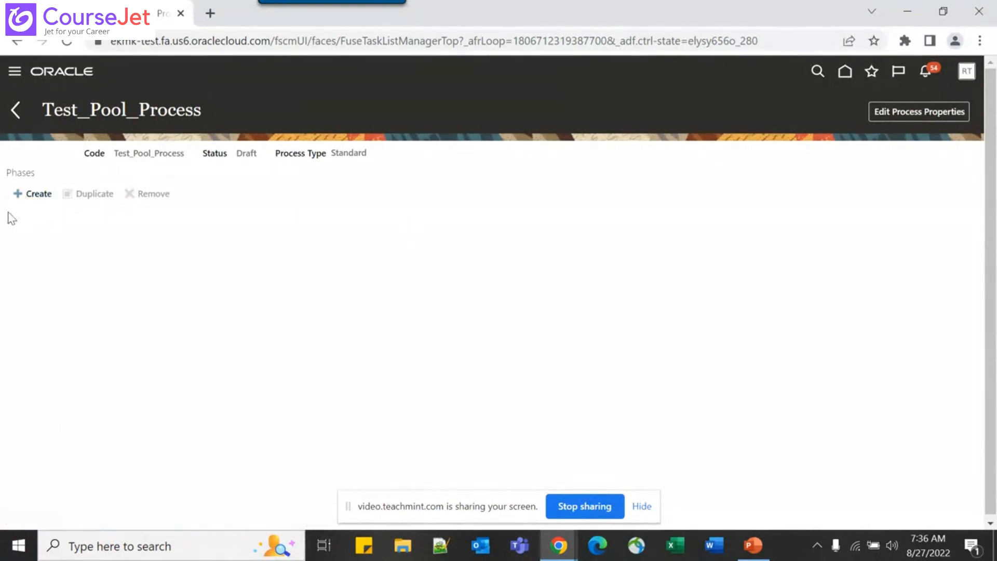
Begin a new phase for the process named New
{"action": "left_click", "coordinate": [41, 201]}
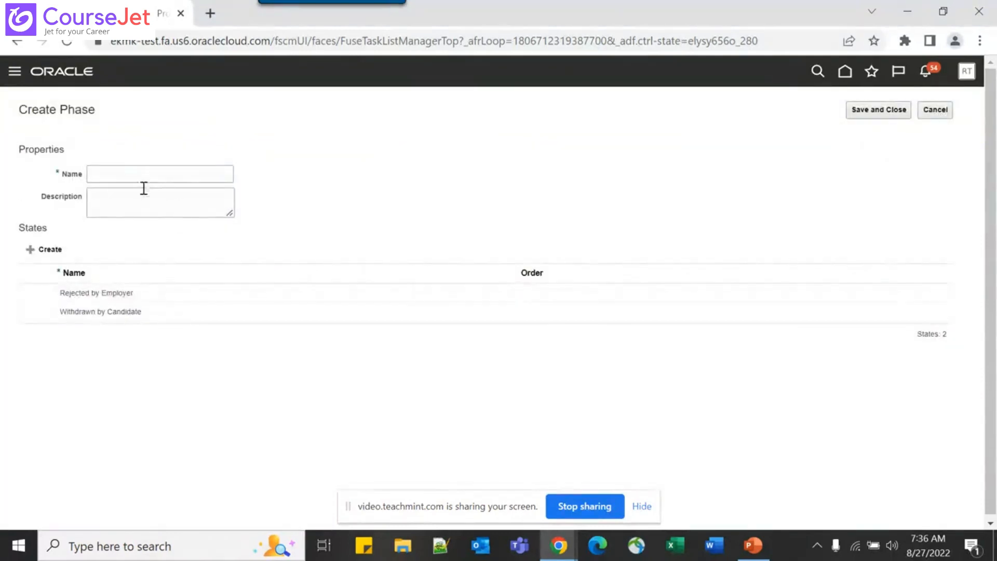
{"action": "left_click", "coordinate": [140, 179]}
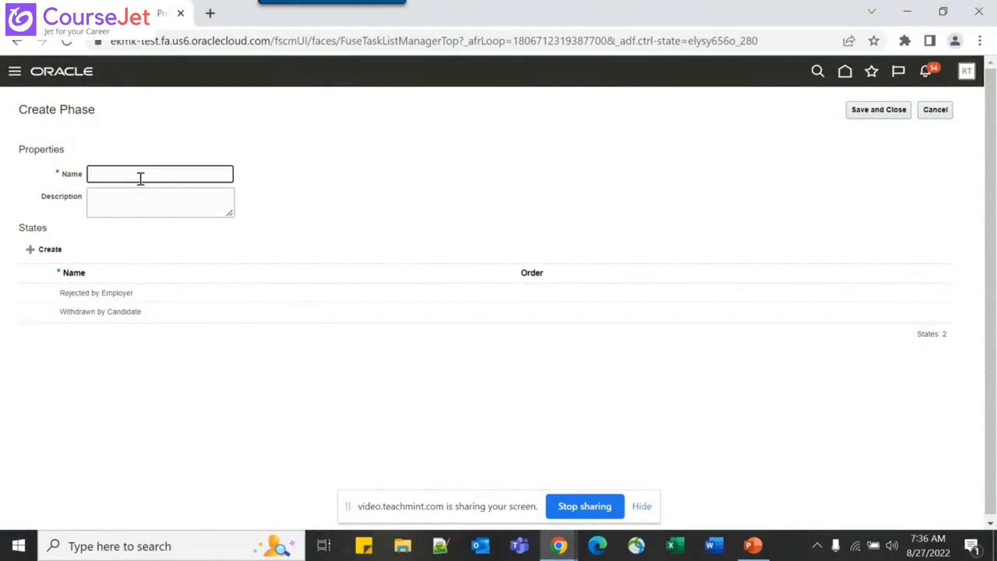
{"action": "type", "text": "New"}
{"action": "key", "text": "Tab"}
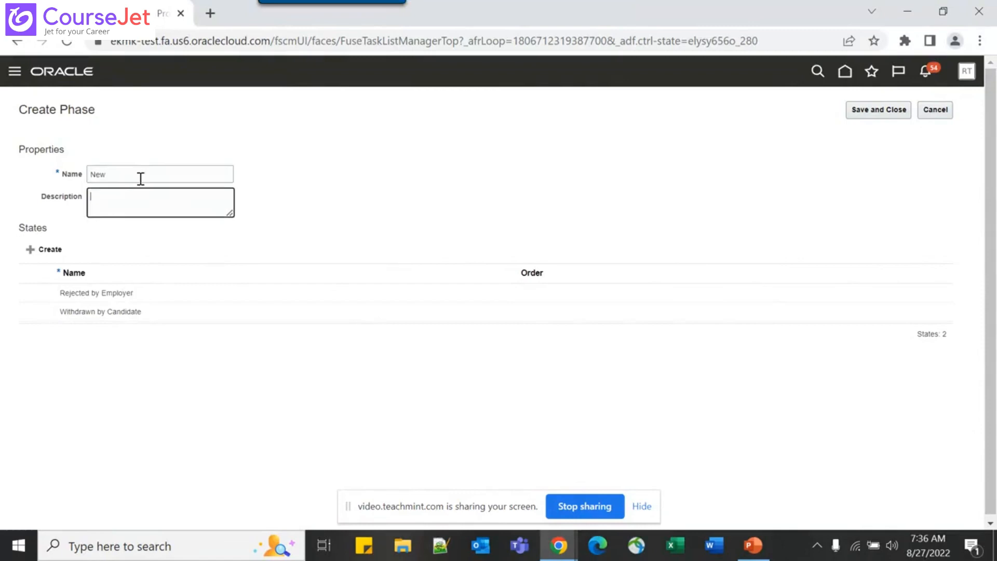
{"action": "key", "text": "Tab"}
Add a 'To be reviewed' state to phase New and save the phase
{"action": "left_click", "coordinate": [65, 251]}
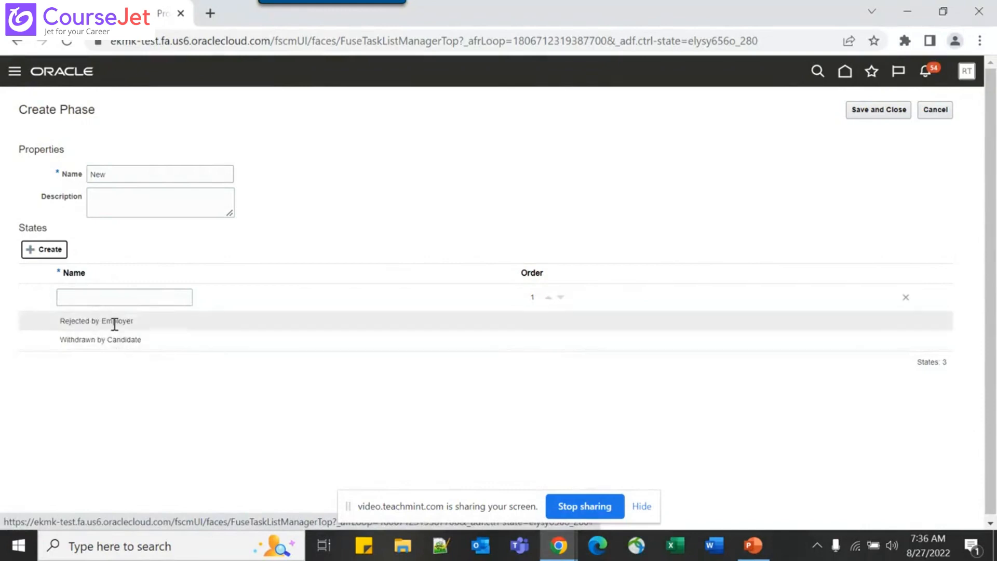
{"action": "left_click", "coordinate": [105, 297]}
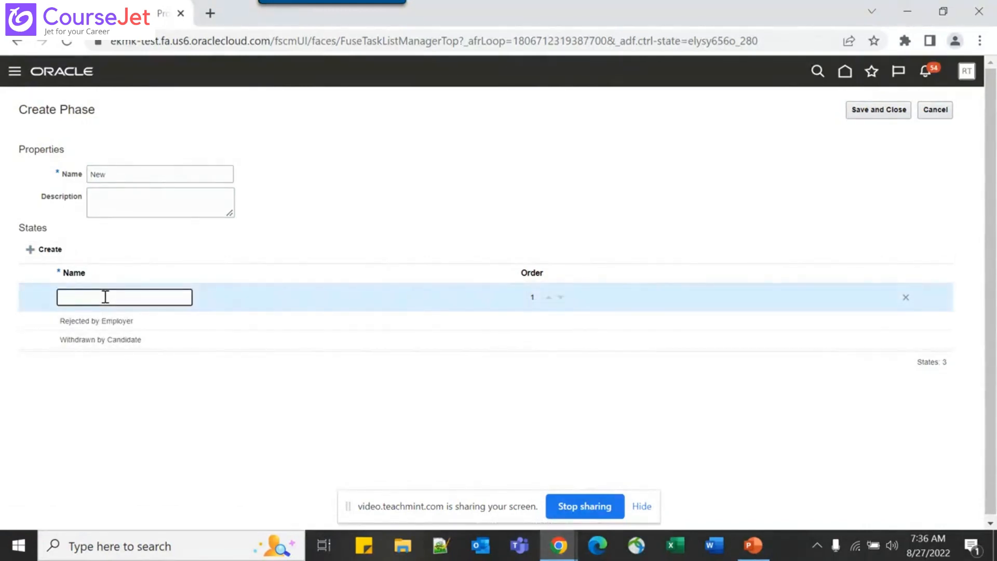
{"action": "type", "text": "To be"}
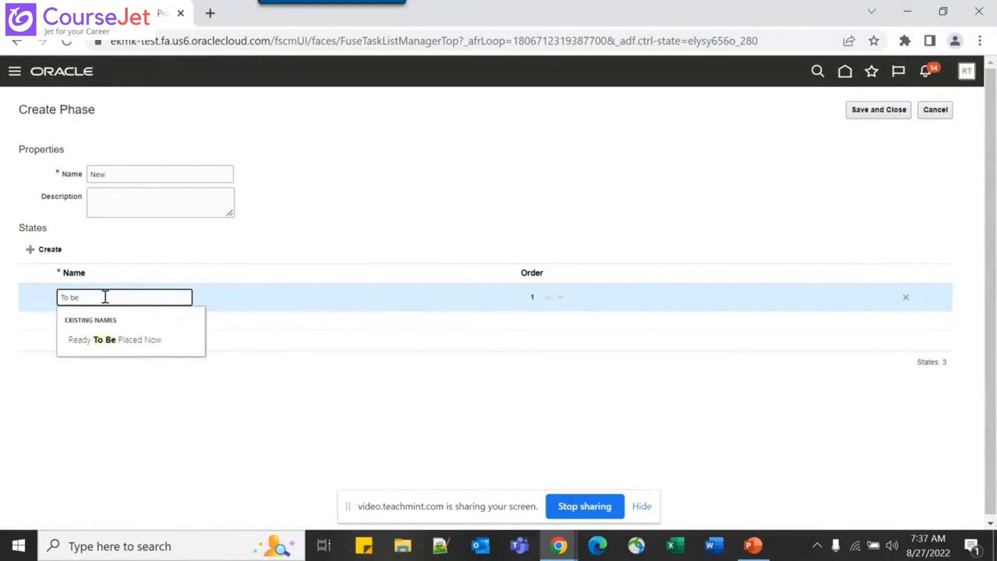
{"action": "type", "text": "review"}
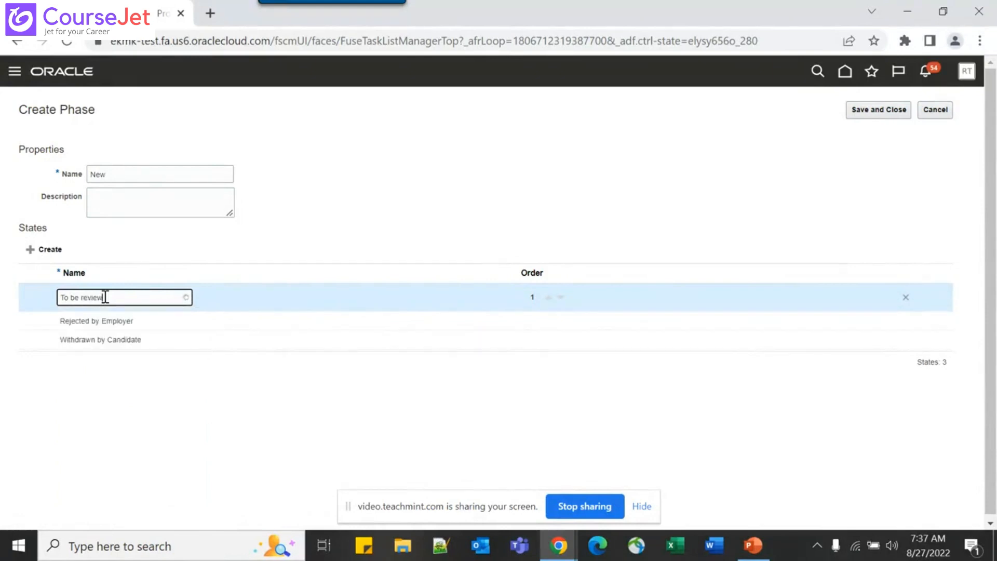
{"action": "type", "text": "ed"}
{"action": "left_click", "coordinate": [368, 233]}
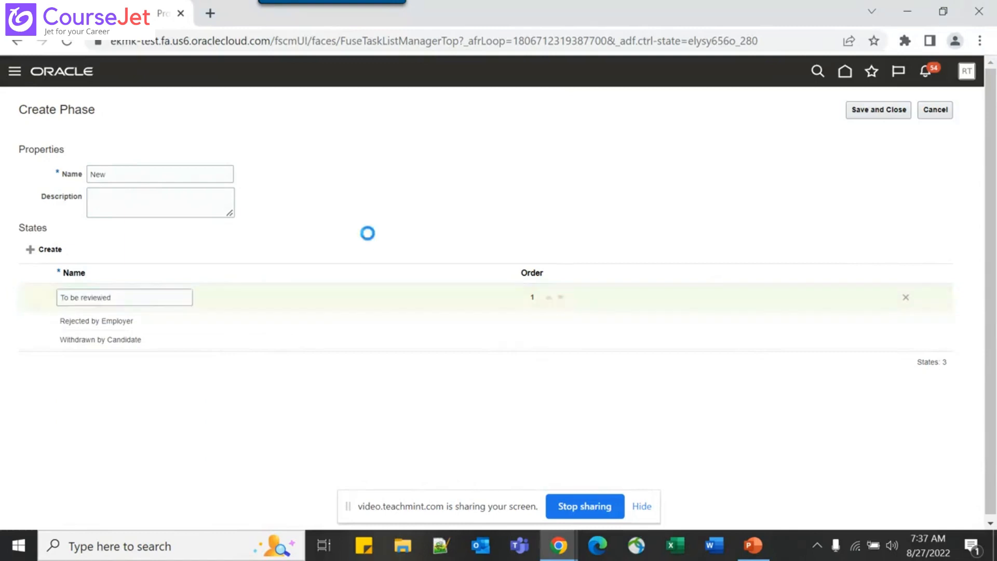
{"action": "left_click", "coordinate": [874, 113]}
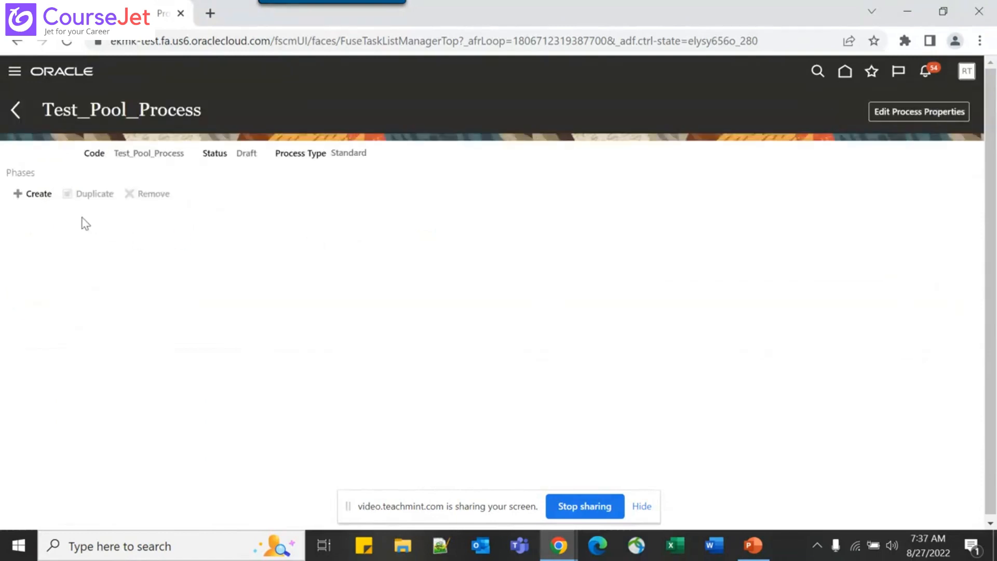
Create phase 'Second Step' with a new state 'Interviews' and save it
{"action": "left_click", "coordinate": [40, 196]}
{"action": "left_click", "coordinate": [128, 175]}
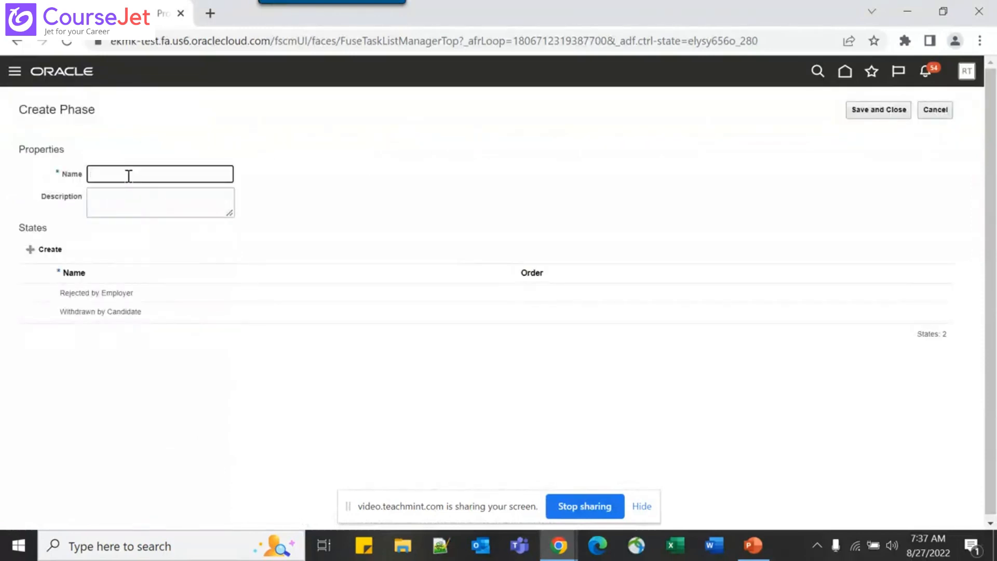
{"action": "type", "text": "Second Step"}
{"action": "key", "text": "Tab"}
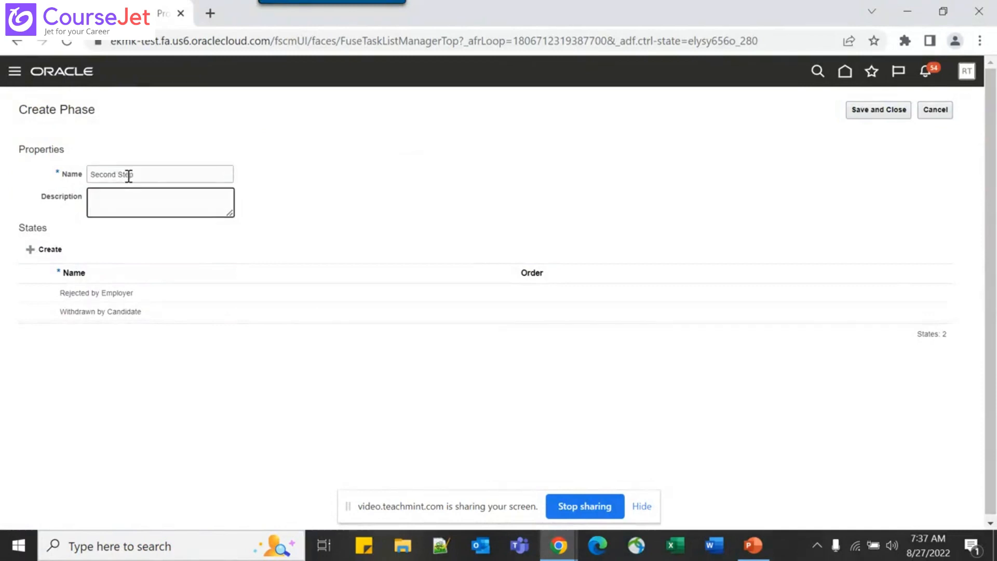
{"action": "left_click", "coordinate": [44, 249]}
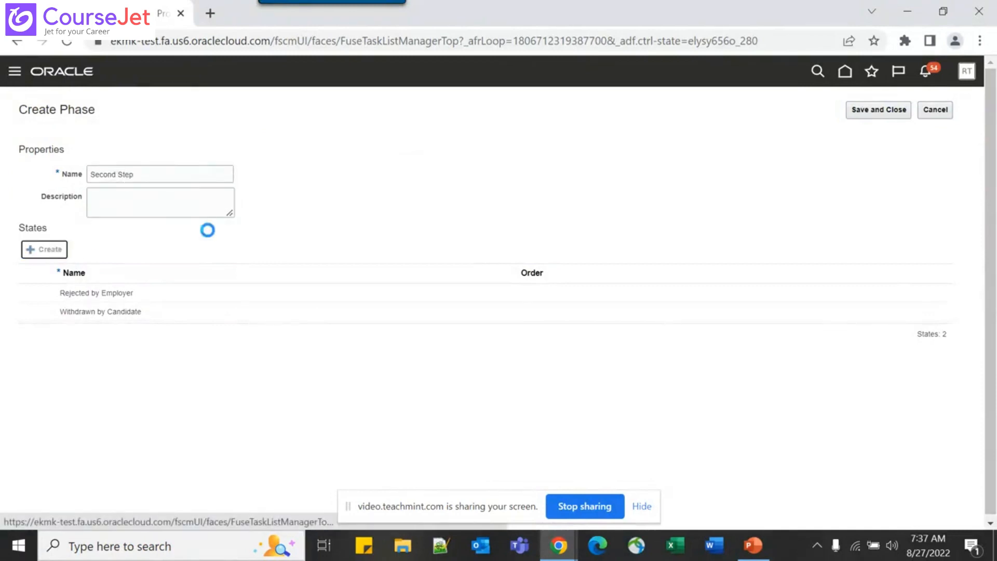
{"action": "left_click", "coordinate": [116, 299]}
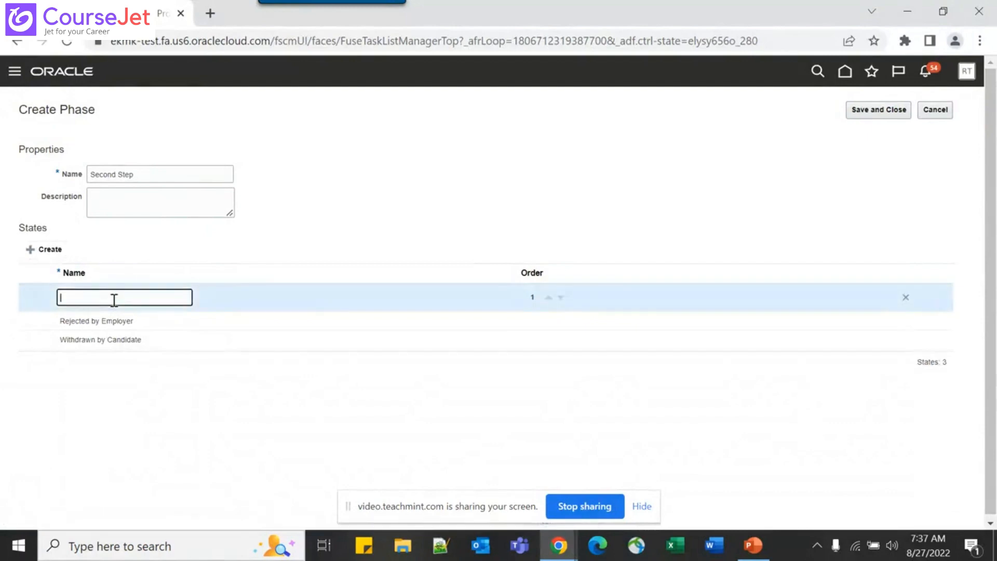
{"action": "type", "text": "Interviews"}
{"action": "key", "text": "Tab"}
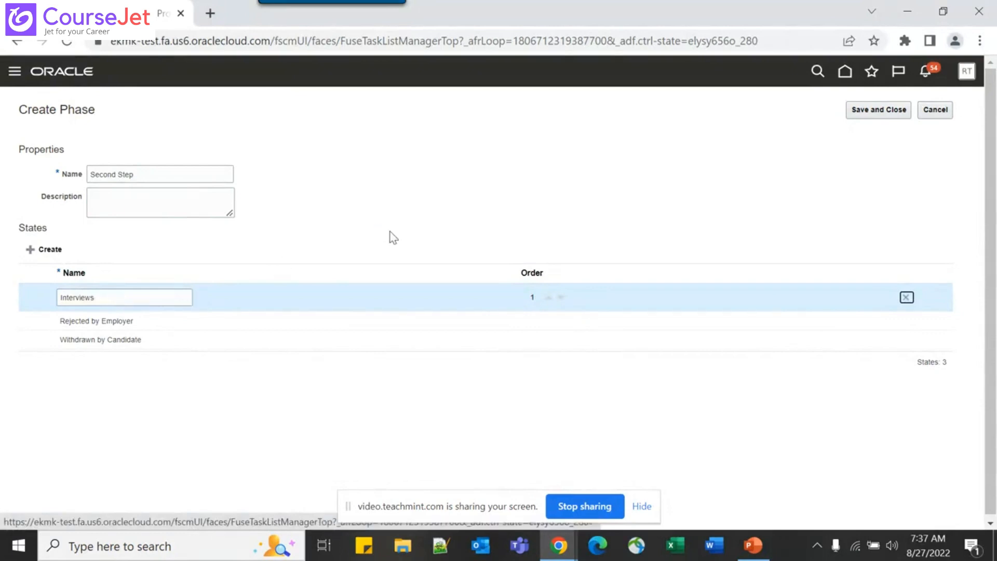
{"action": "left_click", "coordinate": [862, 110]}
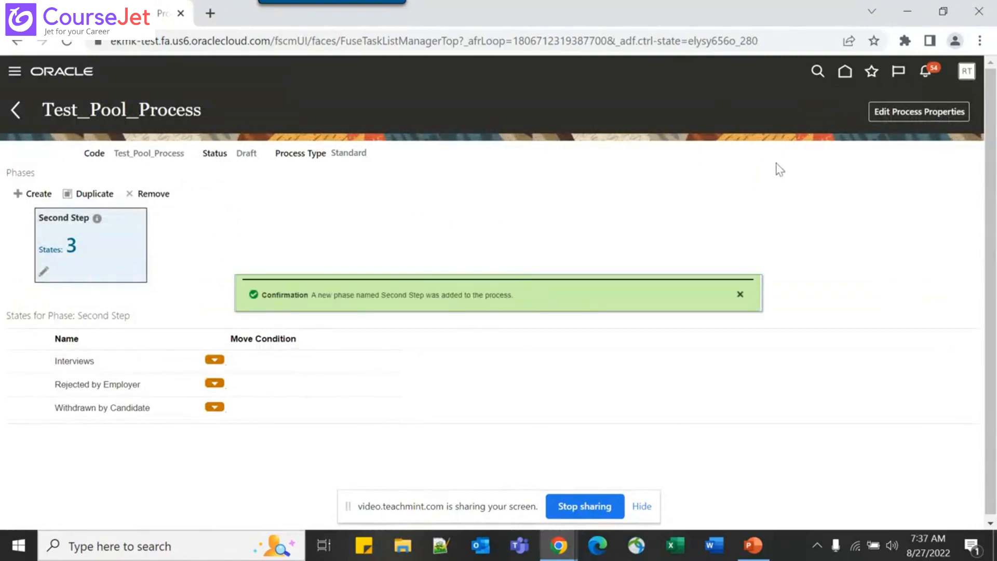
Set Test_Pool_Process's status to Active in its properties and accept the activation warning
{"action": "left_click", "coordinate": [907, 115]}
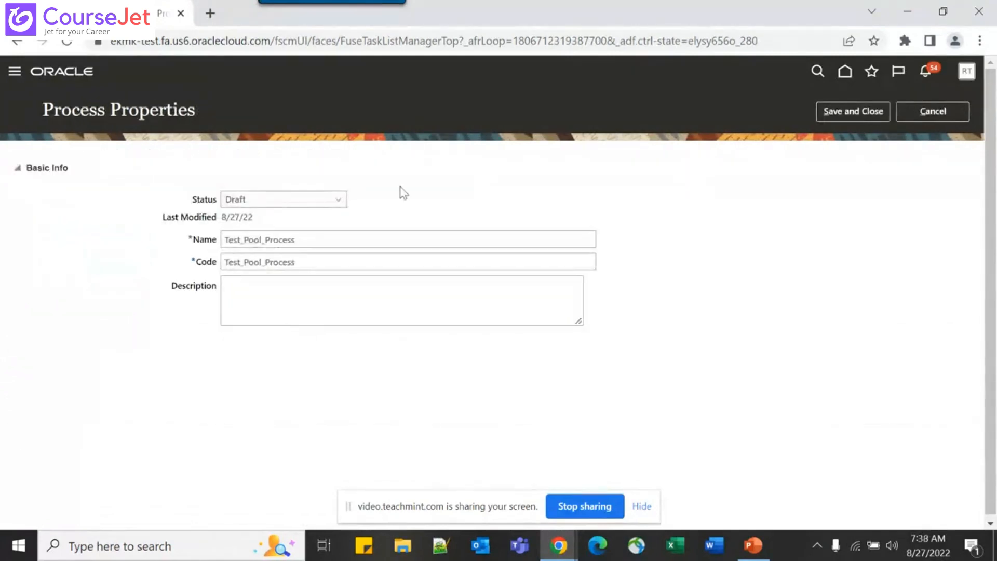
{"action": "left_click", "coordinate": [339, 202]}
{"action": "left_click", "coordinate": [290, 216]}
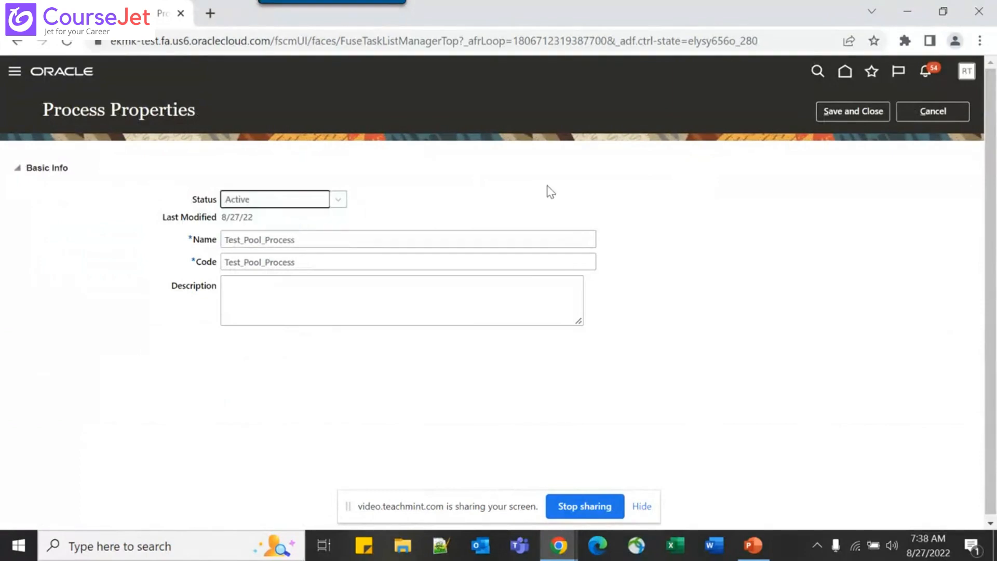
{"action": "left_click", "coordinate": [848, 113]}
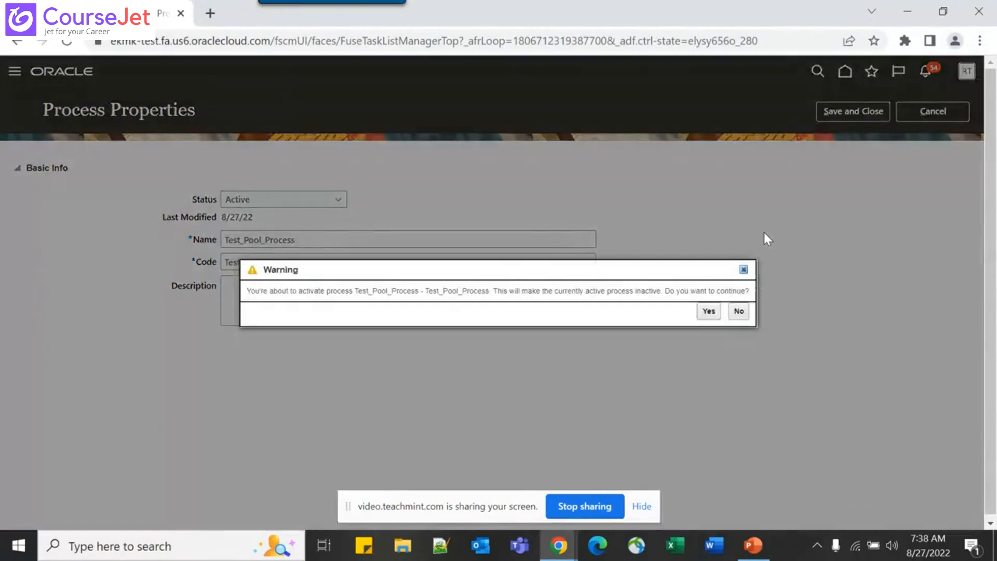
{"action": "left_click", "coordinate": [709, 311]}
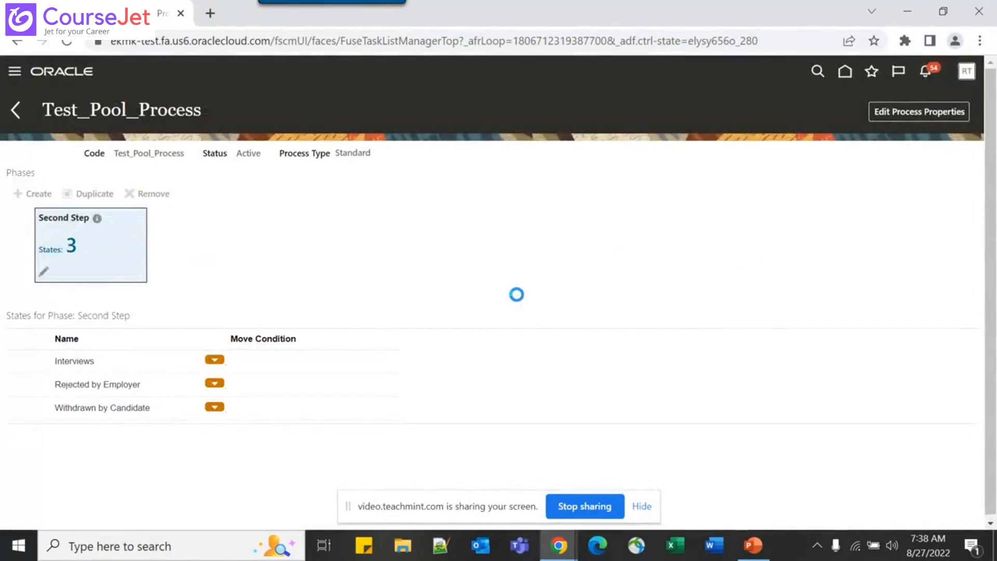
Back on the process list, highlight the default process's Inactive status, then switch to PowerPoint
{"action": "left_click", "coordinate": [12, 114]}
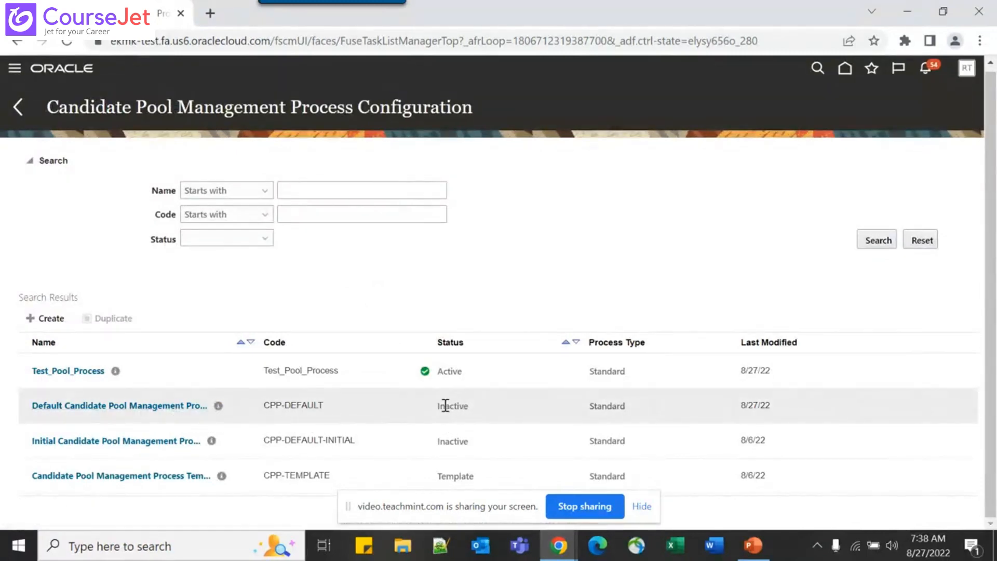
{"action": "left_click_drag", "start_coordinate": [438, 405], "coordinate": [471, 408]}
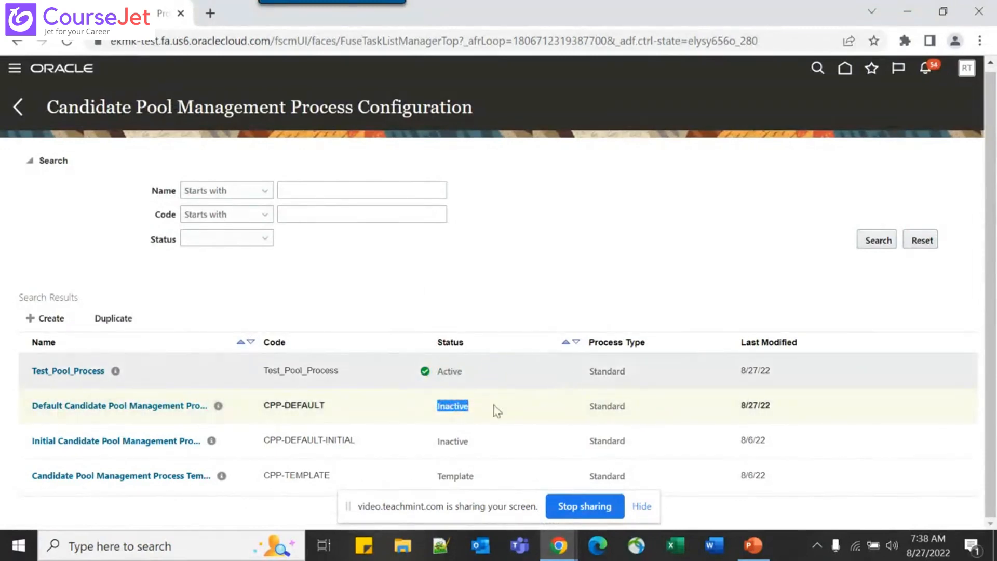
{"action": "left_click", "coordinate": [449, 262]}
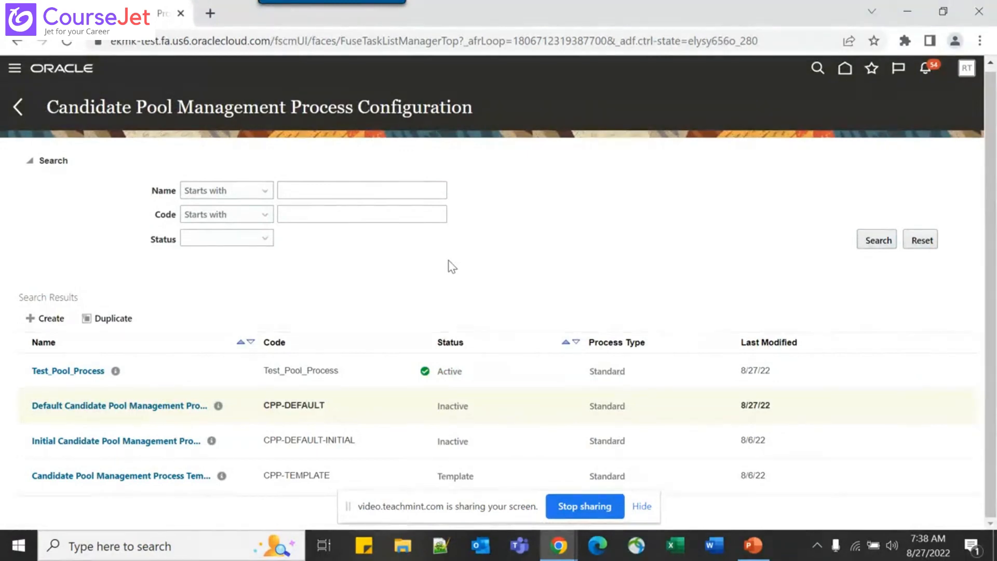
{"action": "key", "text": "alt+Tab"}
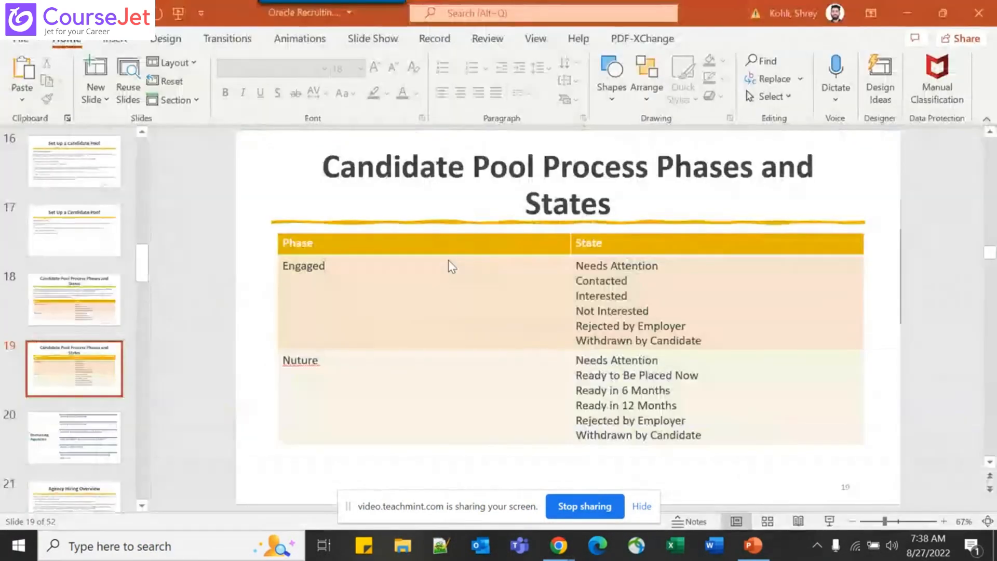
Glance back at the Oracle page, then advance PowerPoint to slide 20, Recruiting Agencies
{"action": "key", "text": "alt+Tab"}
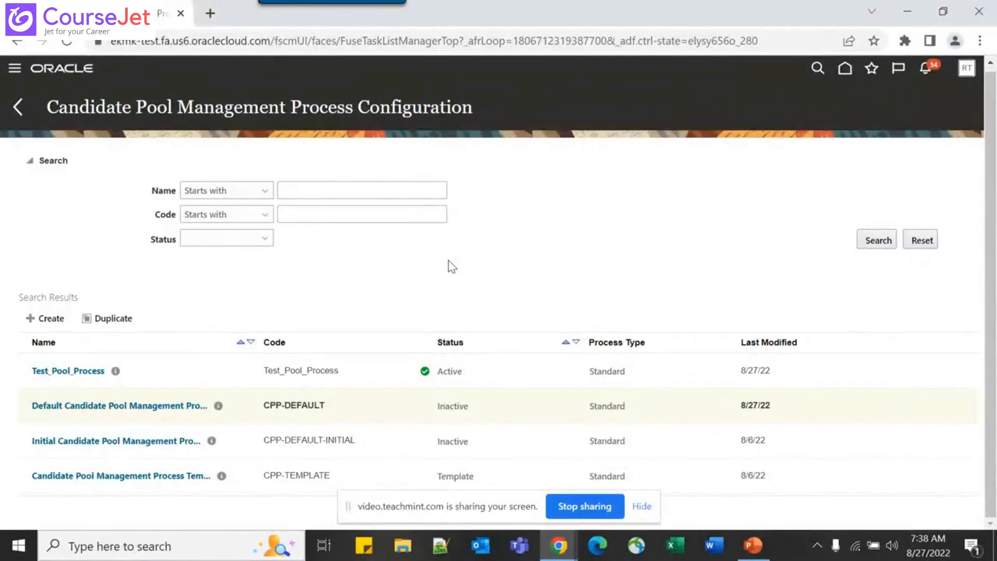
{"action": "key", "text": "alt+Tab"}
{"action": "scroll", "coordinate": [448, 260], "scroll_direction": "down", "scroll_amount": 1}
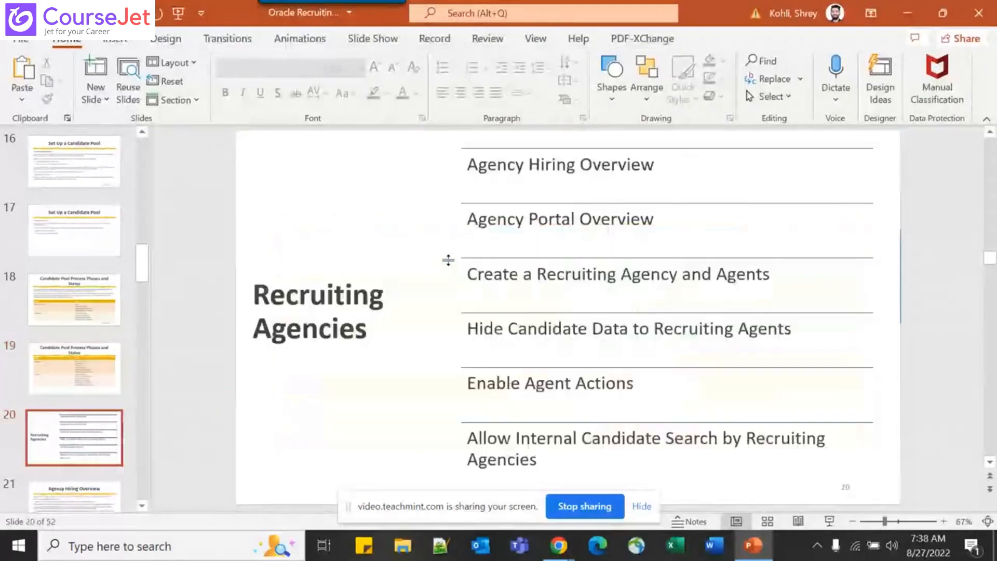
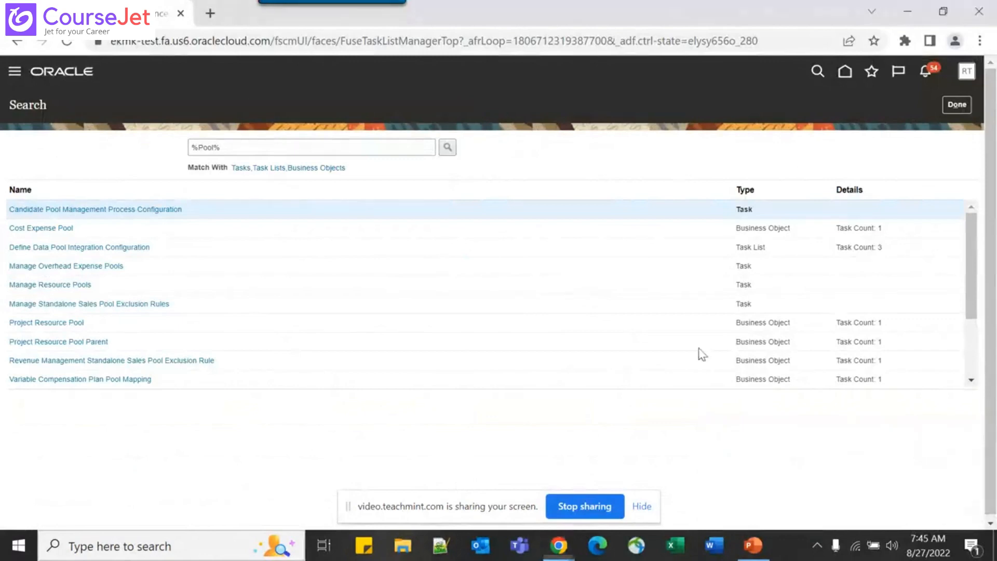
Close the %Pool% search results and return to the Compensation Management setup page
{"action": "left_click", "coordinate": [957, 104]}
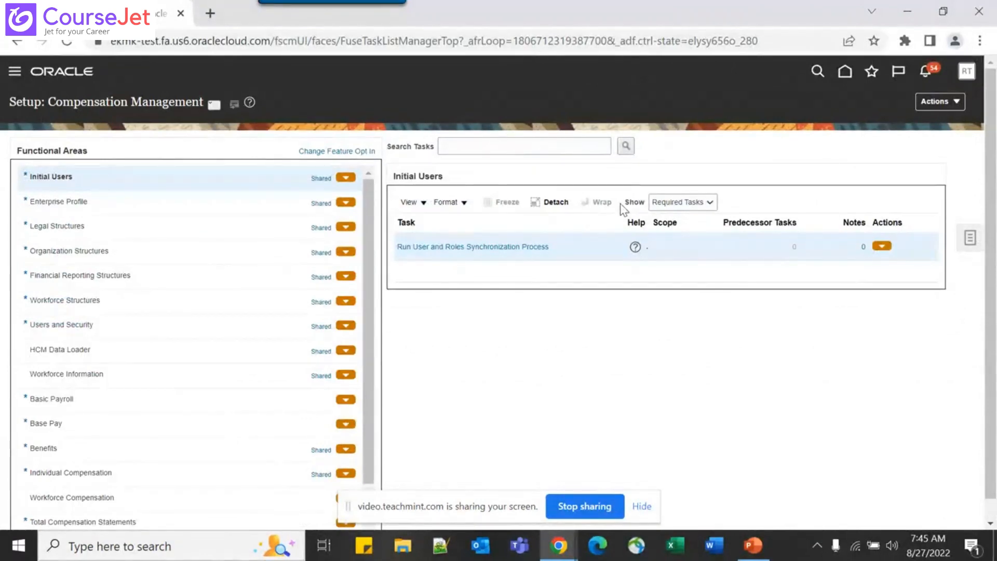
Switch setup to the Recruiting and Candidate Experience offering and show its Source Candidates tasks
{"action": "left_click", "coordinate": [213, 105]}
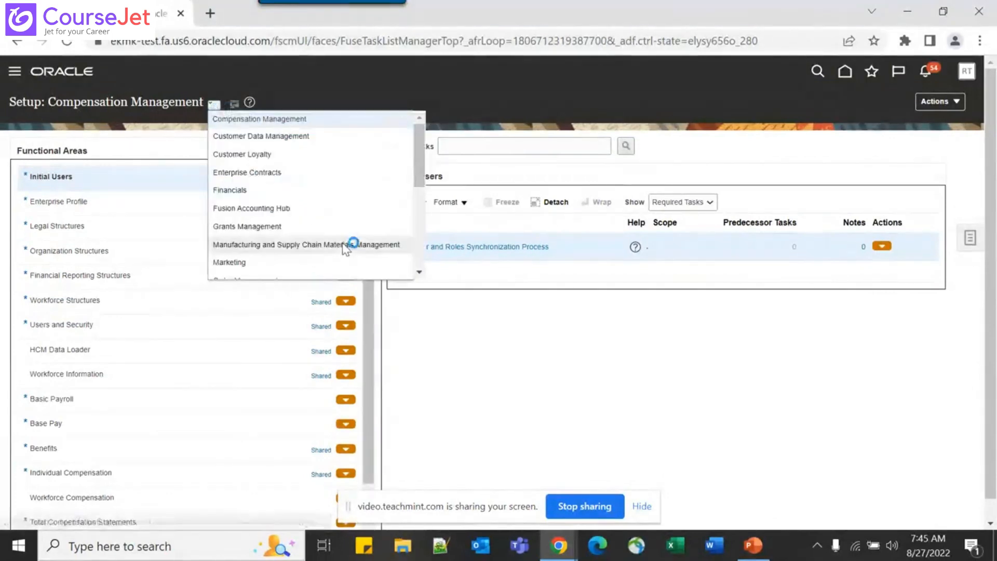
{"action": "scroll", "coordinate": [346, 244], "scroll_direction": "down", "scroll_amount": 3}
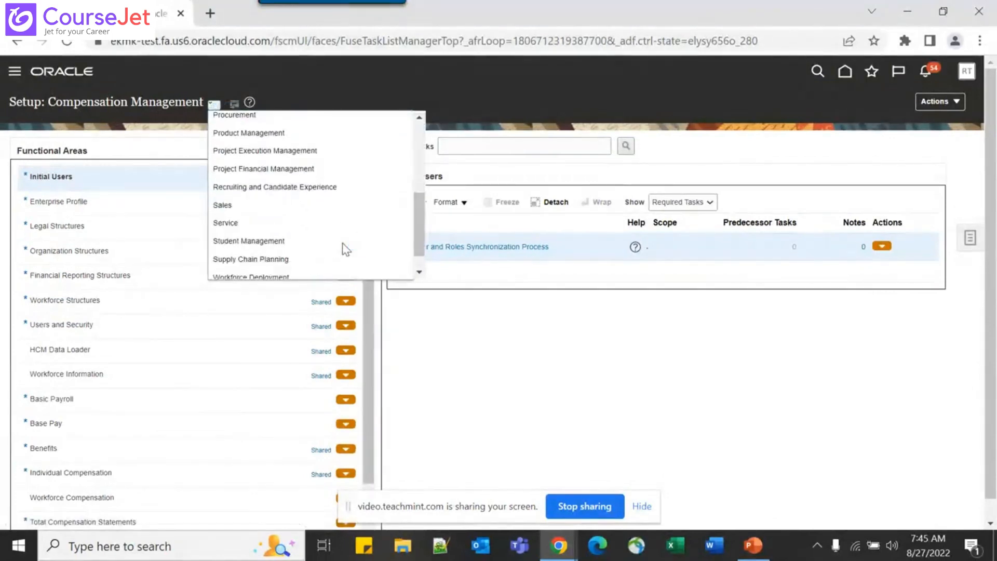
{"action": "left_click", "coordinate": [366, 192]}
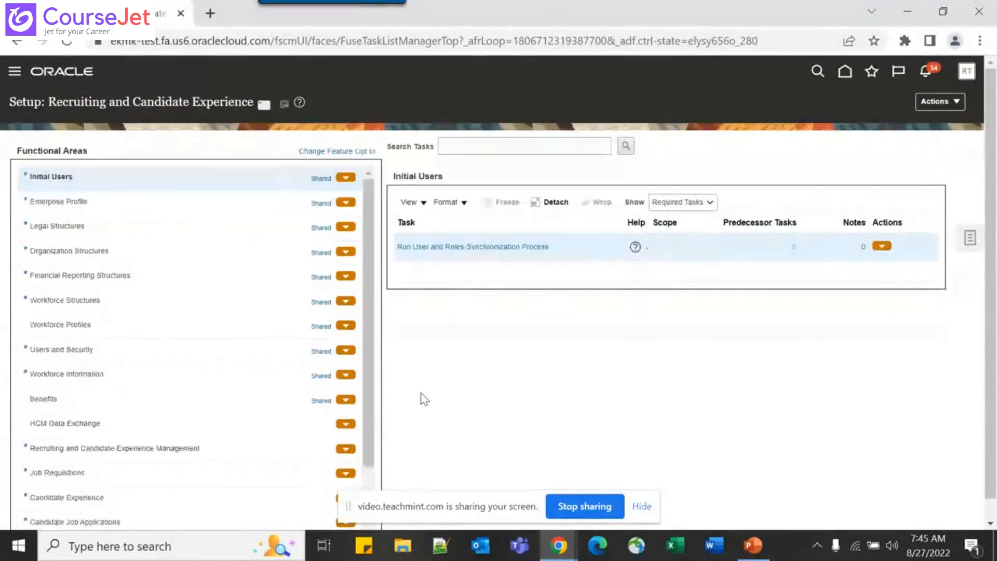
{"action": "scroll", "coordinate": [138, 395], "scroll_direction": "down", "scroll_amount": 3}
{"action": "scroll", "coordinate": [601, 390], "scroll_direction": "down", "scroll_amount": 1}
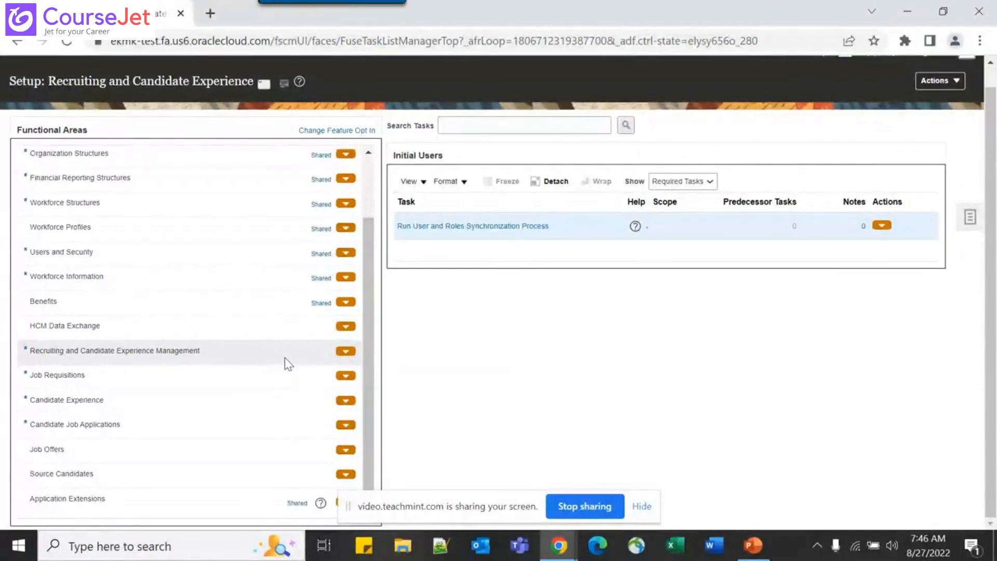
{"action": "left_click", "coordinate": [192, 479]}
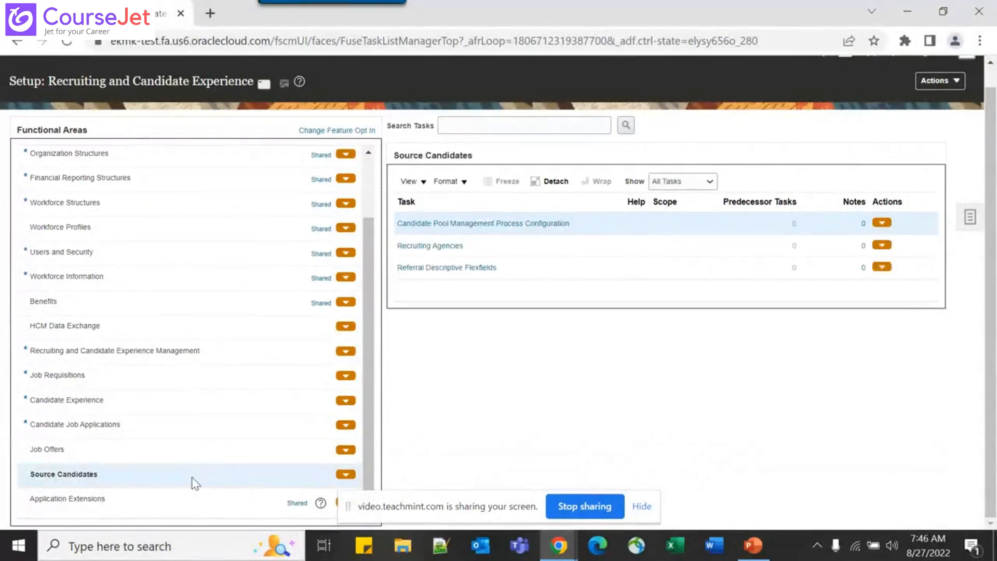
Open the Recruiting Agencies task and start adding a new agency
{"action": "left_click", "coordinate": [448, 247]}
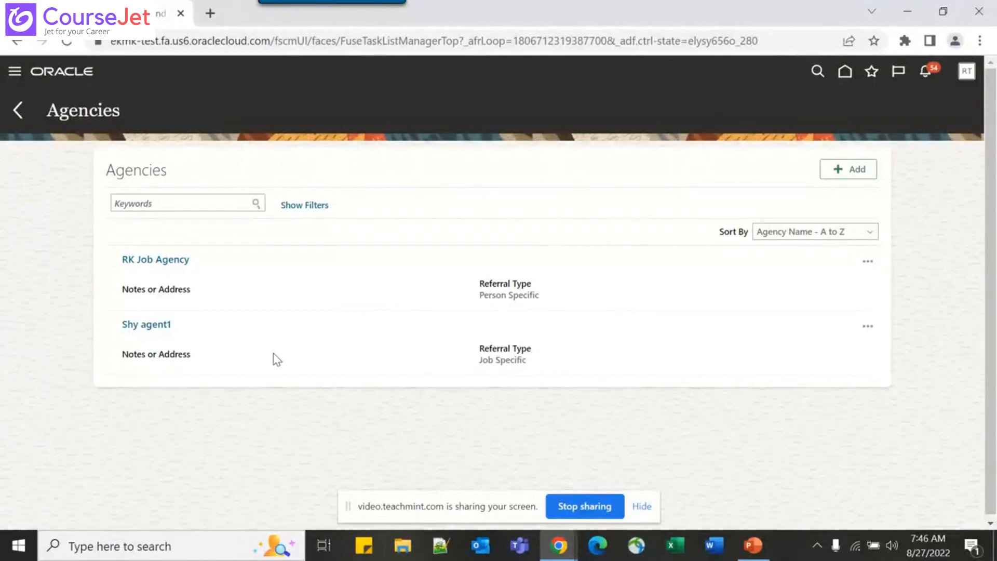
{"action": "left_click", "coordinate": [840, 173]}
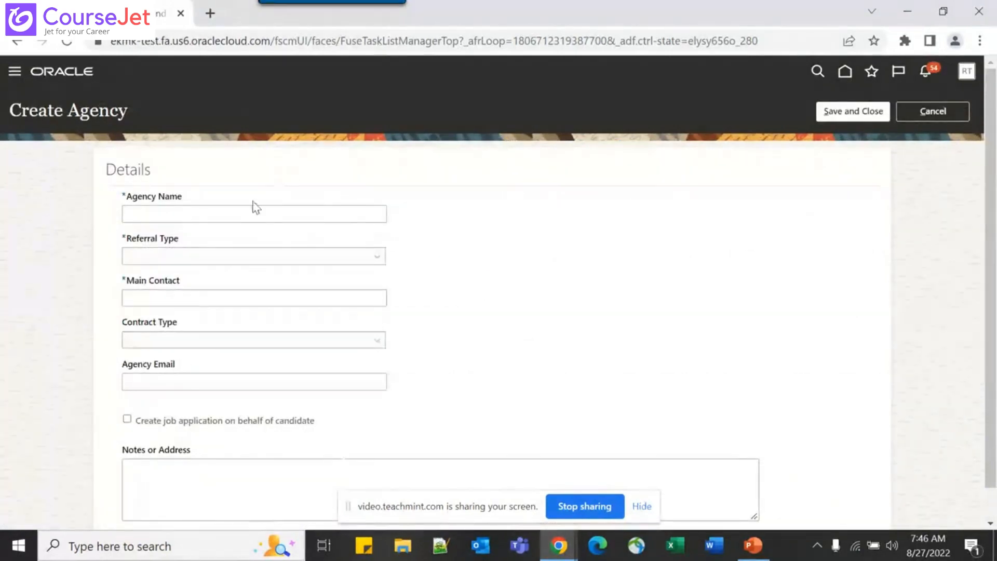
Enter 'Test Agency' as the agency name, correcting a typo
{"action": "scroll", "coordinate": [243, 213], "scroll_direction": "down", "scroll_amount": 1}
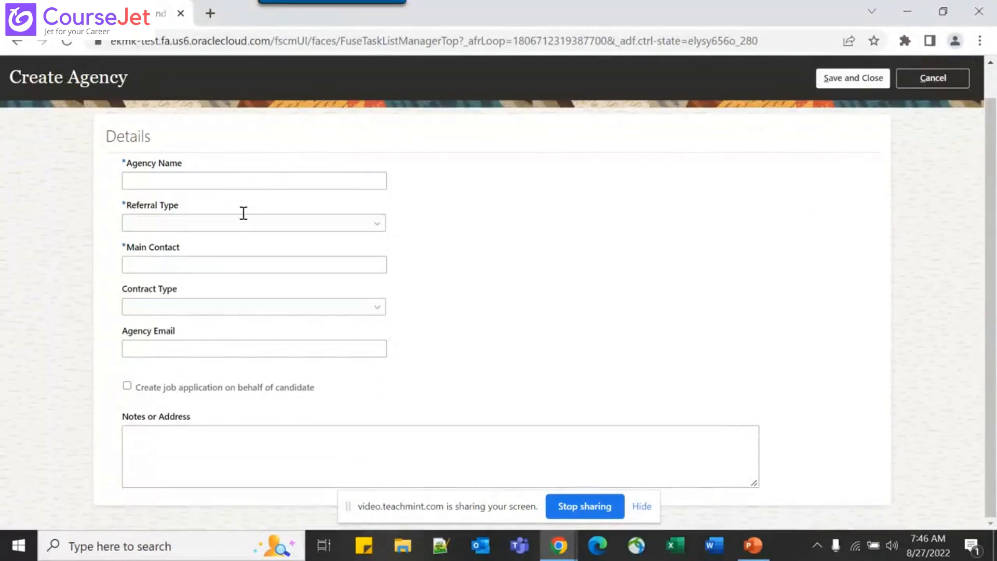
{"action": "left_click", "coordinate": [201, 176]}
{"action": "type", "text": "Te"}
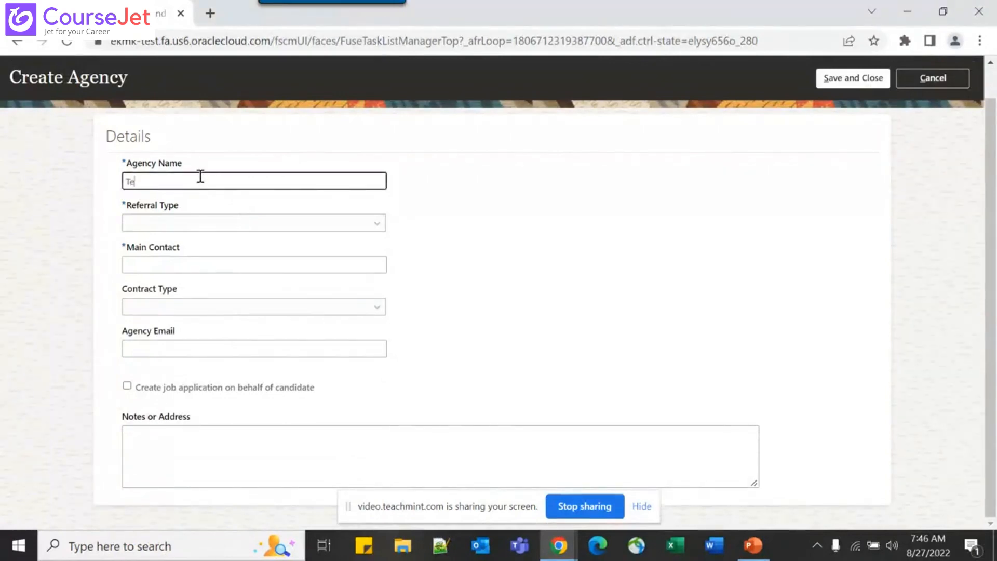
{"action": "type", "text": "st Agency"}
{"action": "key", "text": "Tab"}
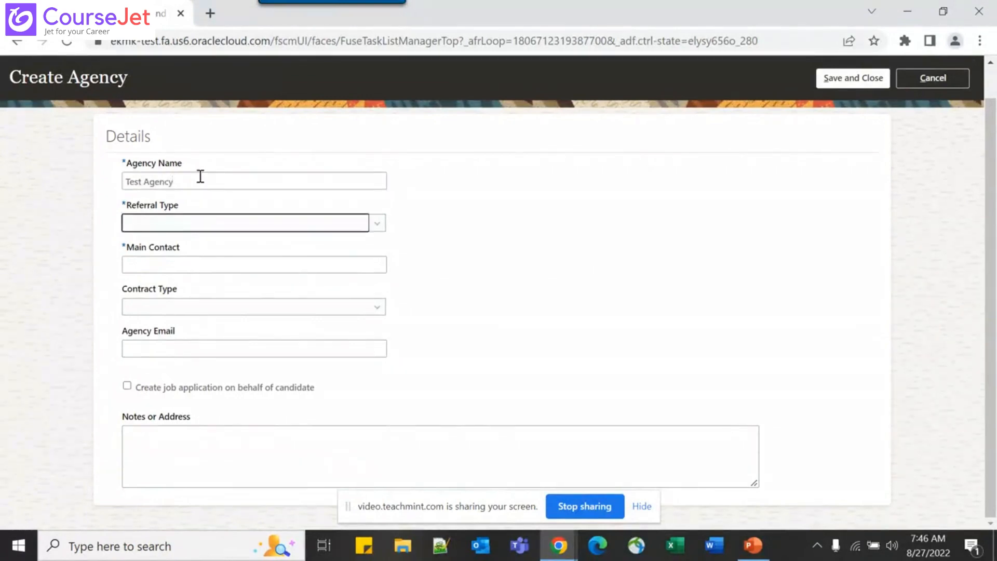
Try the Exclusivity Length and Job Specific options, finally leaving Referral Type as Person Specific
{"action": "left_click", "coordinate": [176, 228]}
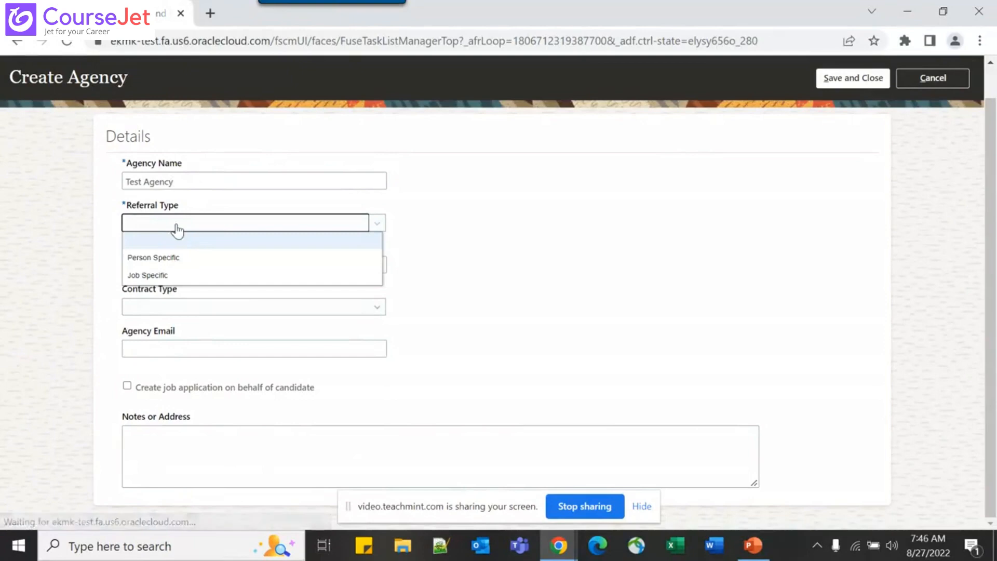
{"action": "left_click", "coordinate": [232, 260]}
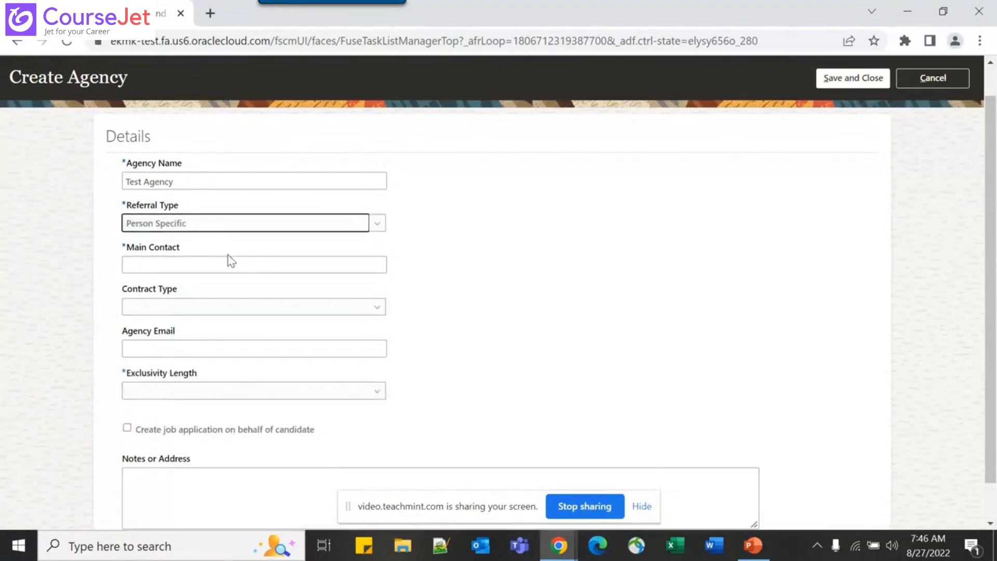
{"action": "left_click", "coordinate": [180, 391]}
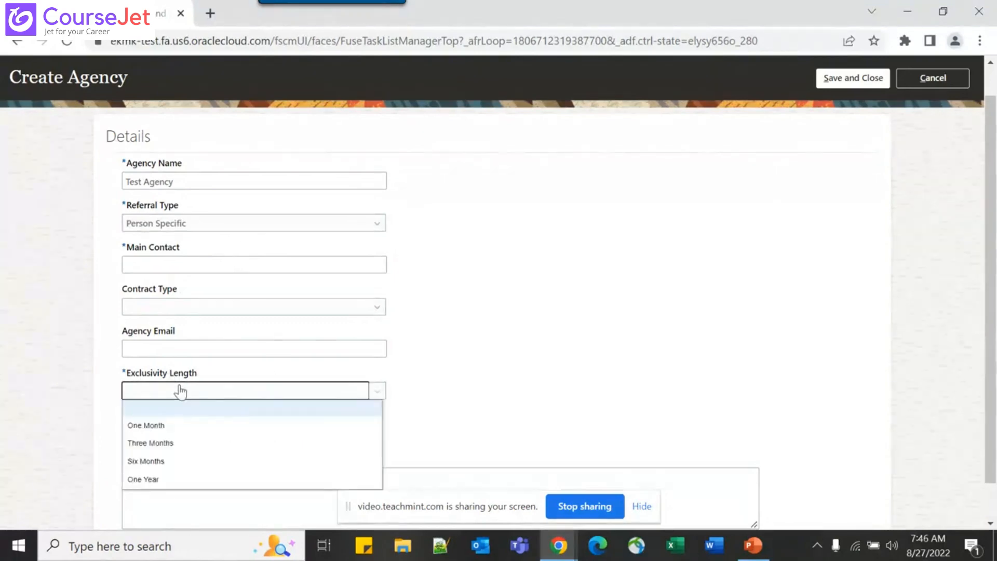
{"action": "left_click", "coordinate": [600, 373]}
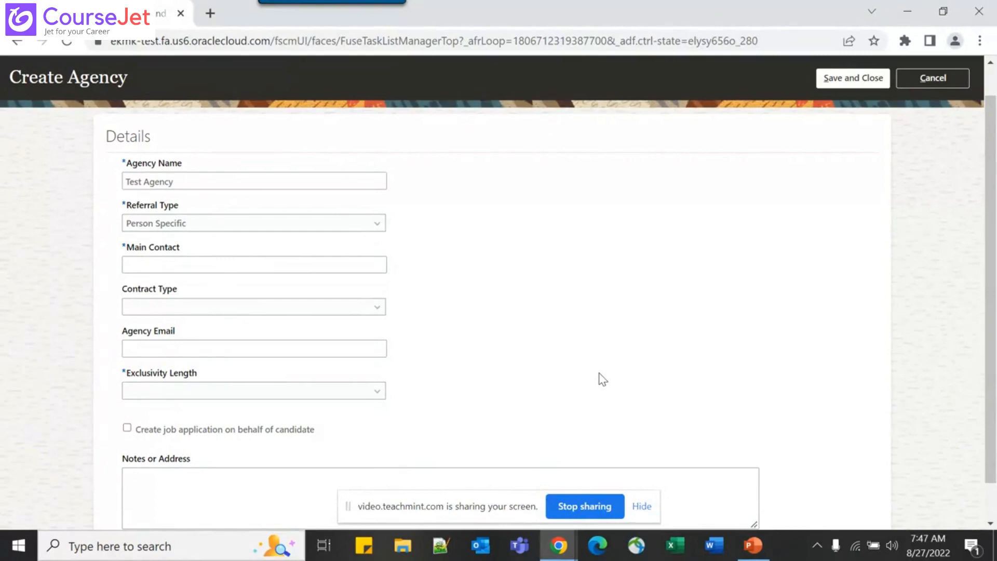
{"action": "left_click", "coordinate": [197, 397]}
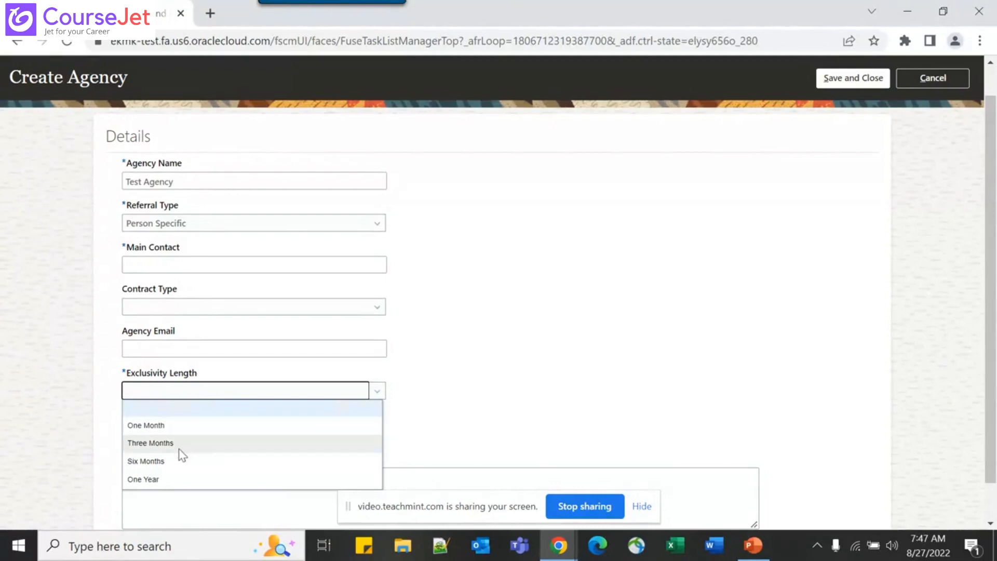
{"action": "left_click", "coordinate": [697, 241]}
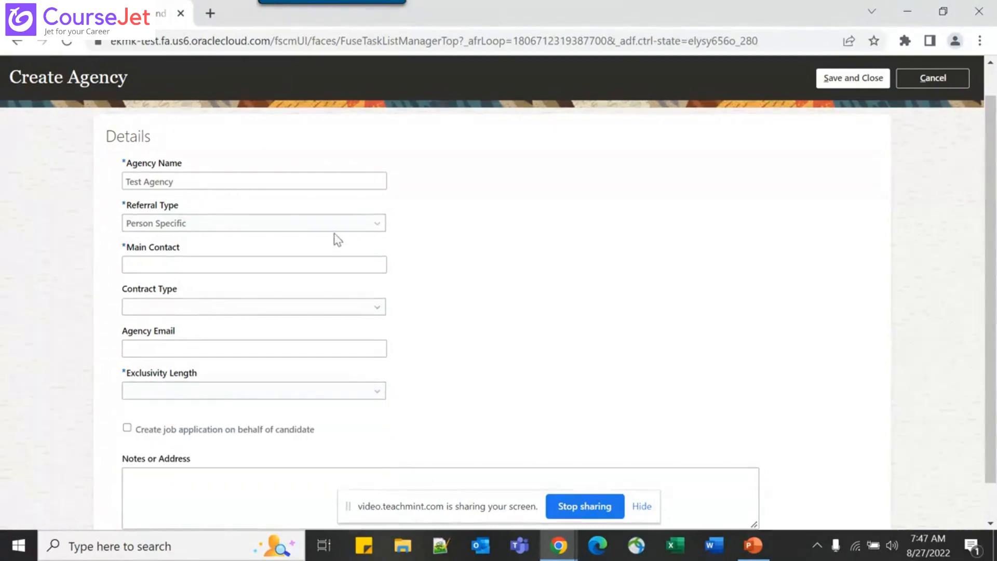
{"action": "left_click", "coordinate": [284, 228]}
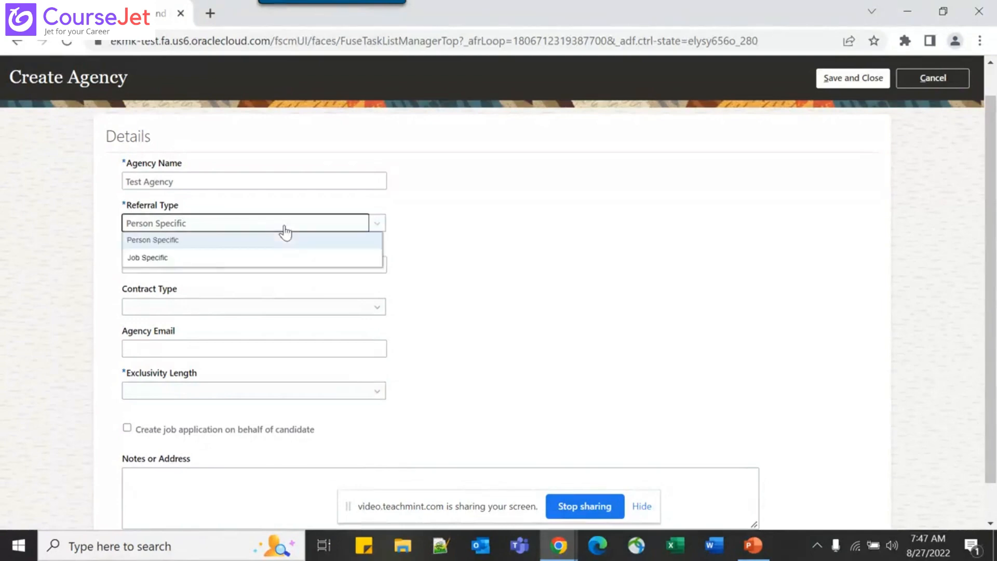
{"action": "left_click", "coordinate": [218, 263]}
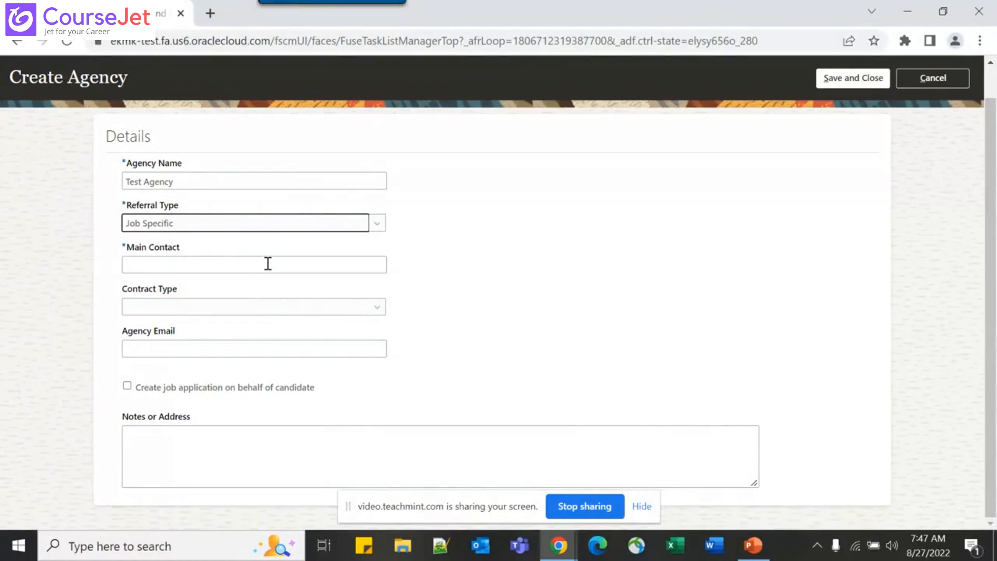
{"action": "left_click", "coordinate": [273, 225]}
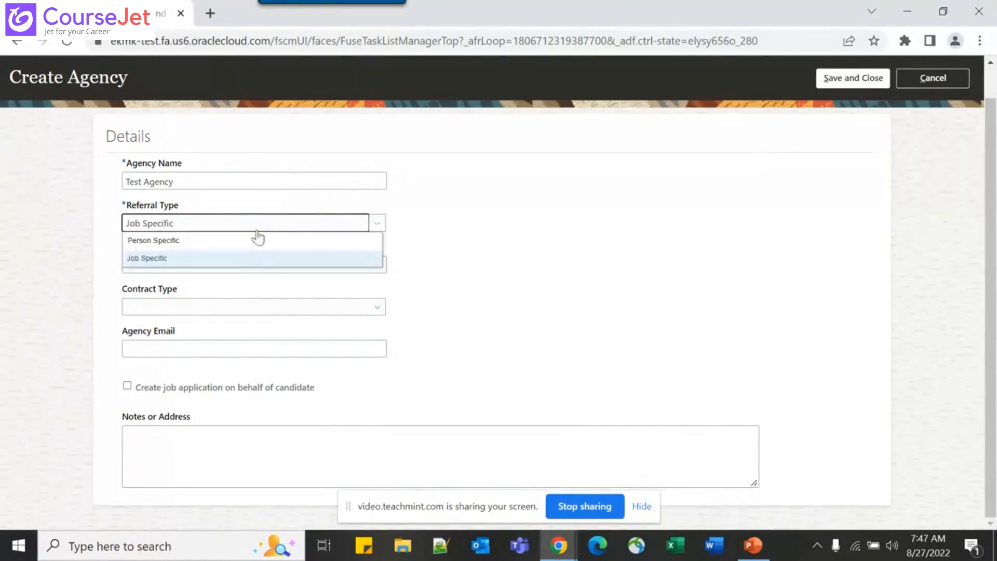
{"action": "left_click", "coordinate": [231, 241]}
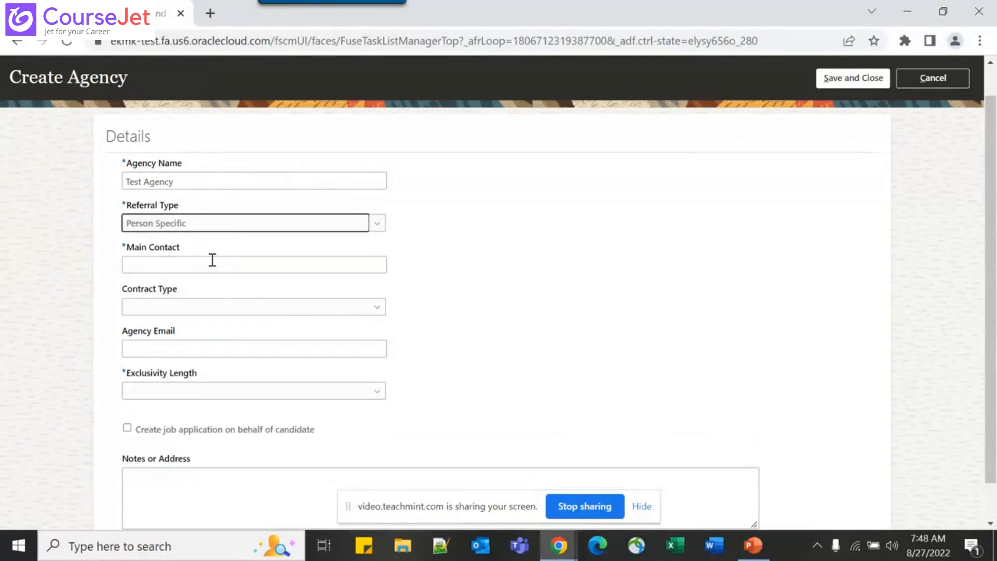
Change Referral Type to Job Specific and enter the main contact's name
{"action": "left_click", "coordinate": [242, 226]}
{"action": "left_click", "coordinate": [217, 258]}
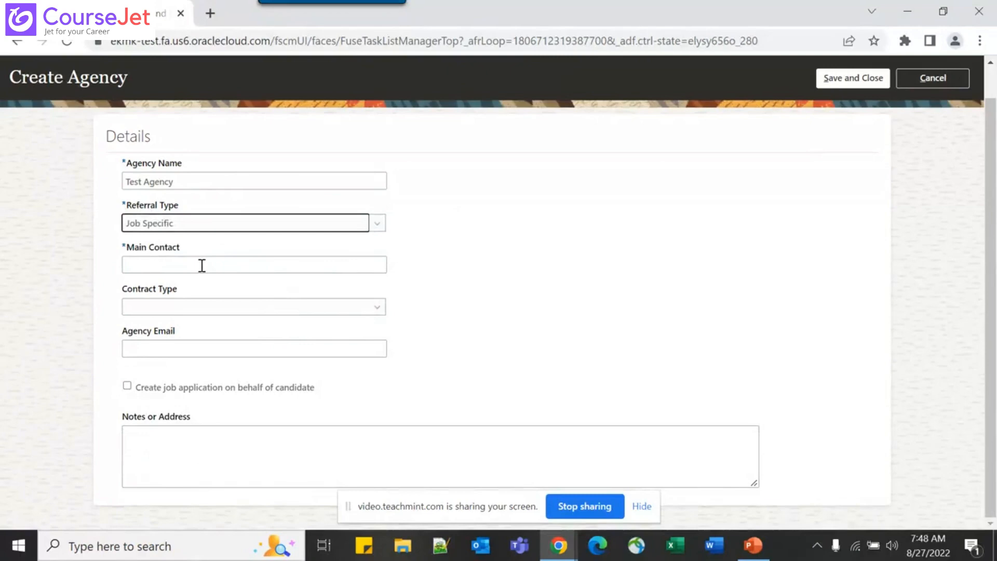
{"action": "left_click", "coordinate": [202, 265]}
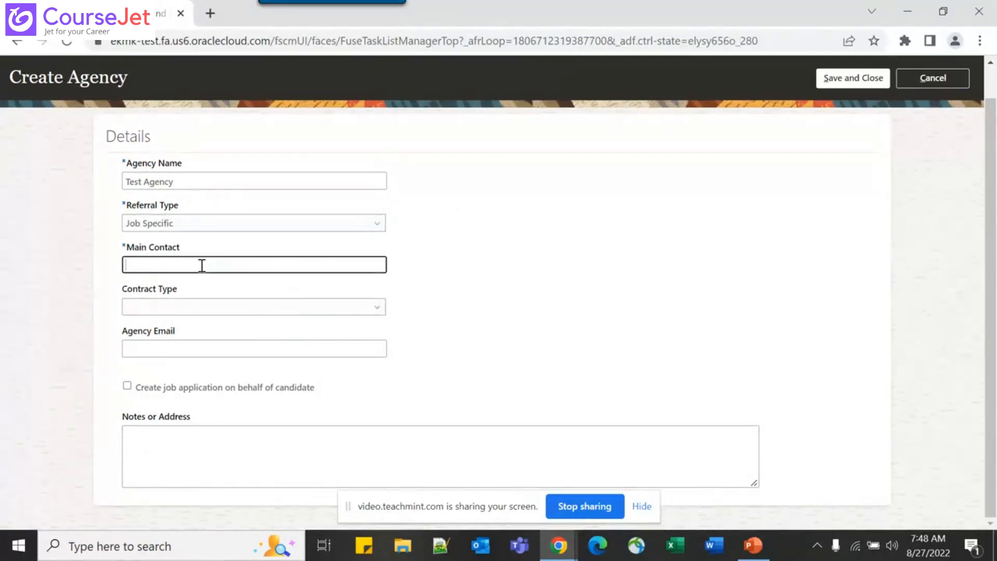
{"action": "type", "text": "Test"}
{"action": "type", "text": "Person"}
{"action": "key", "text": "Tab"}
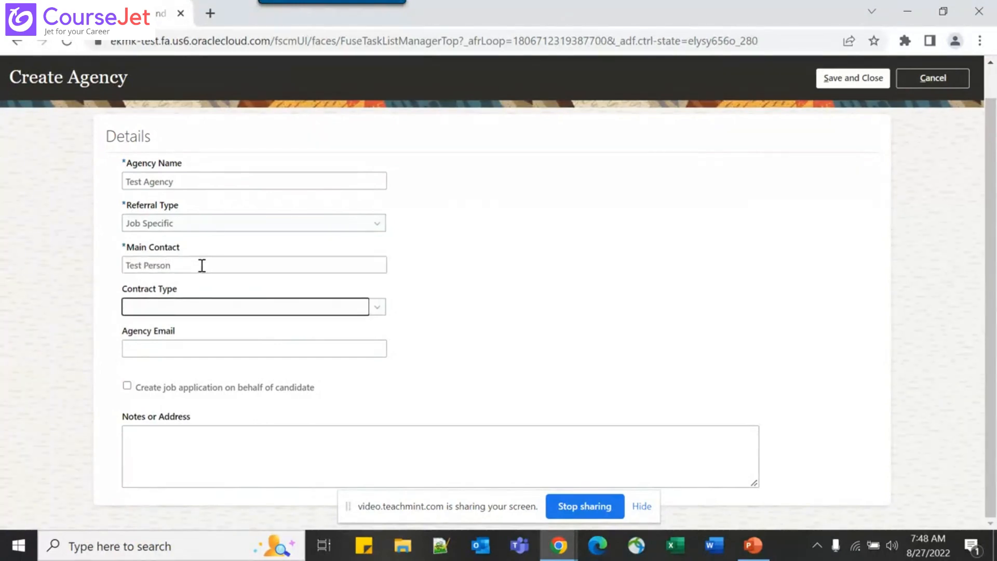
Set Contract Type to Transactional, then clear it back to blank
{"action": "left_click", "coordinate": [188, 308]}
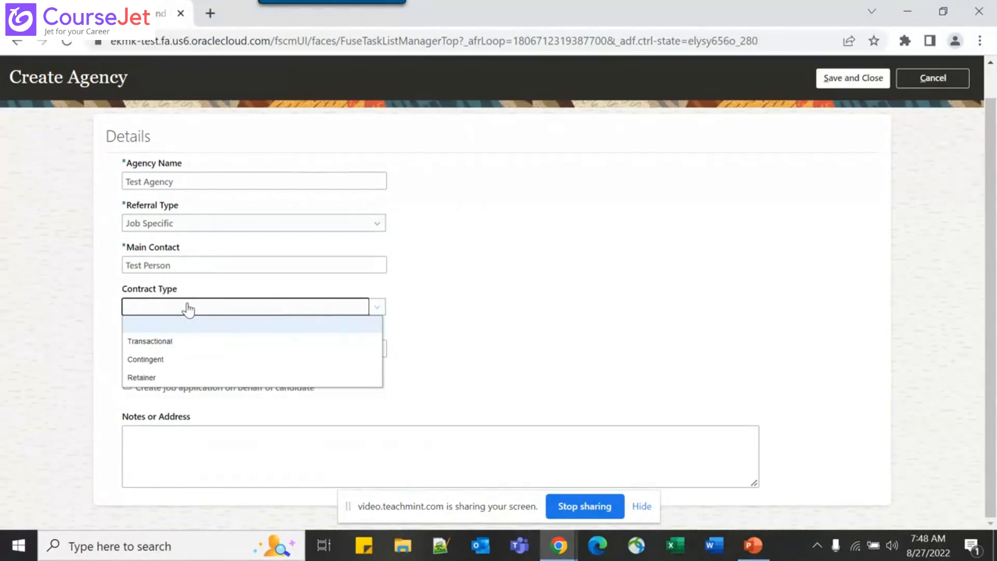
{"action": "left_click", "coordinate": [214, 345]}
{"action": "left_click", "coordinate": [275, 313]}
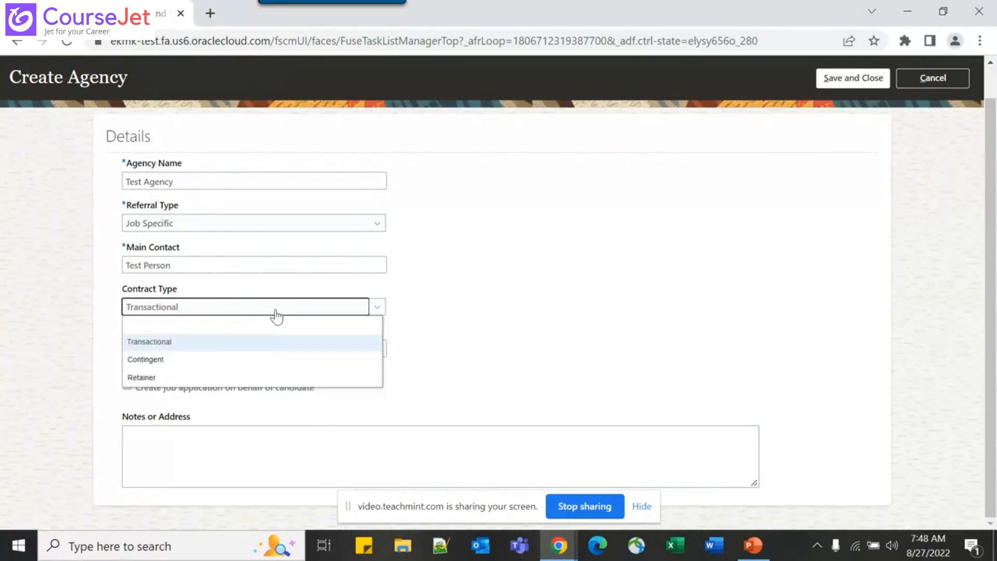
{"action": "left_click", "coordinate": [247, 327]}
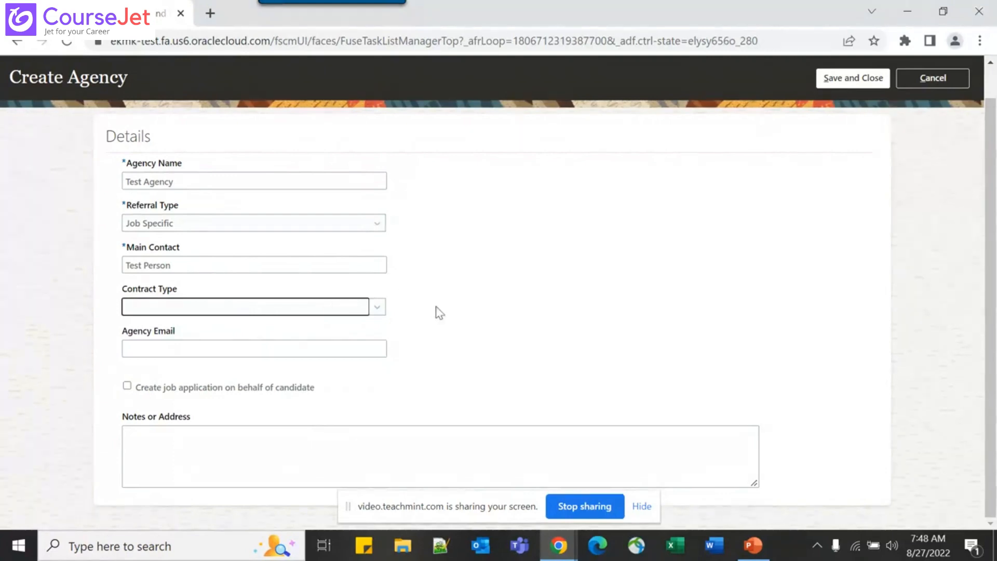
Enter the agency e-mail address, then return to select its text for correction
{"action": "left_click", "coordinate": [232, 350]}
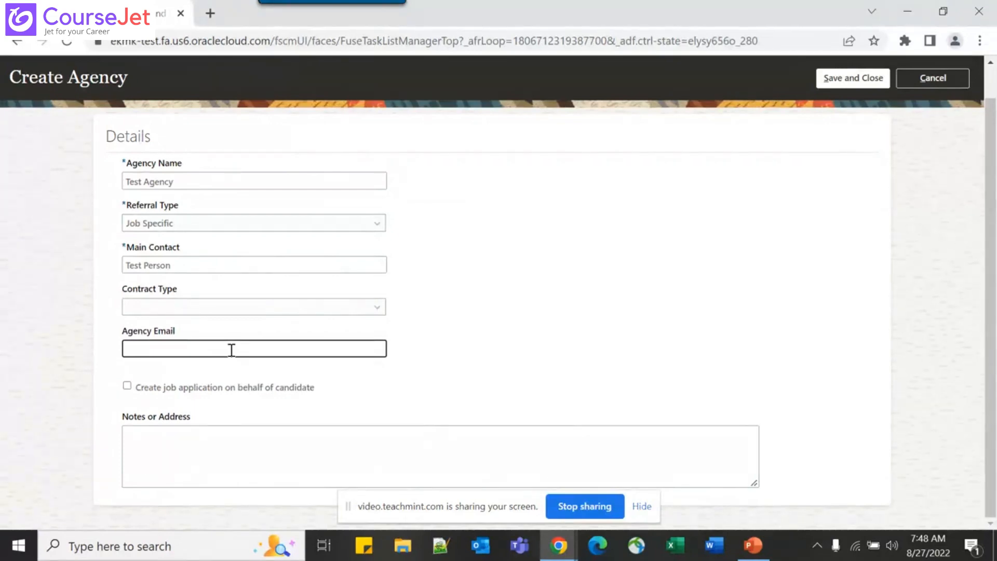
{"action": "key", "text": "Tab"}
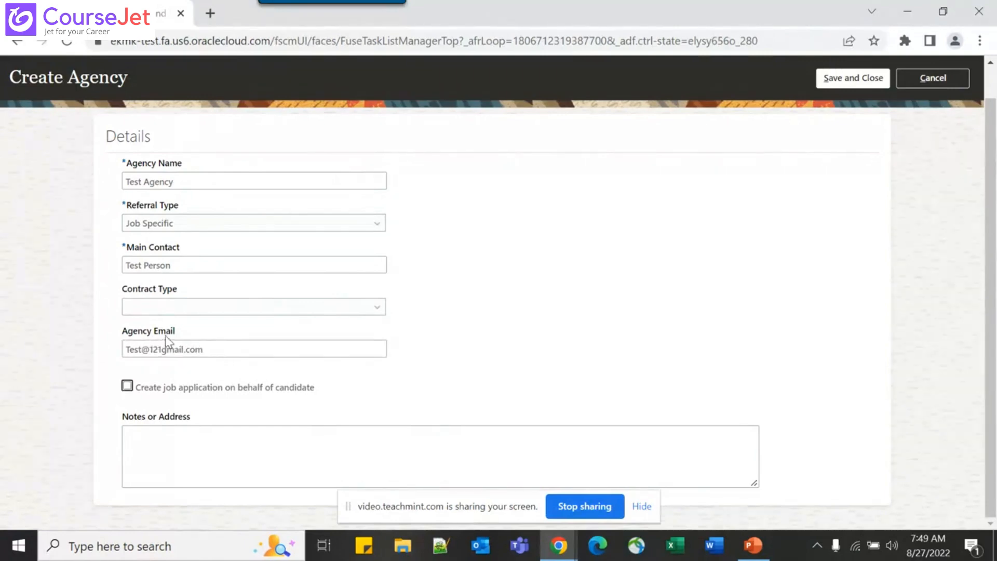
{"action": "left_click", "coordinate": [220, 354]}
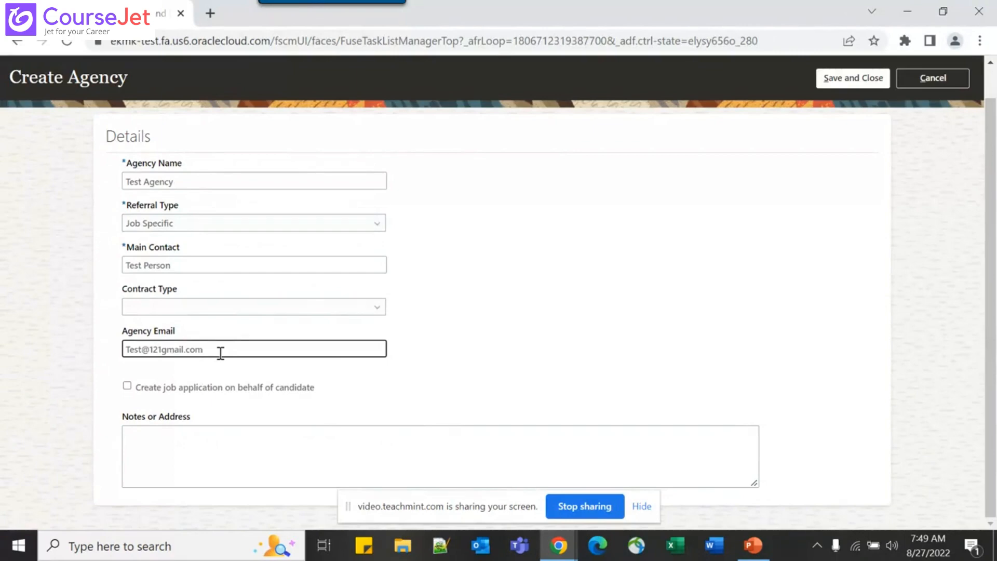
{"action": "key", "text": "shift+Left"}
{"action": "key", "text": "shift+Left"}
{"action": "key", "text": "shift+Left"}
{"action": "key", "text": "shift+Left"}
{"action": "key", "text": "shift+Left"}
{"action": "key", "text": "shift+Left"}
{"action": "key", "text": "shift+Left"}
{"action": "key", "text": "shift+Left"}
{"action": "key", "text": "shift+Left"}
{"action": "key", "text": "shift+Left"}
{"action": "key", "text": "shift+Left"}
{"action": "key", "text": "shift+Left"}
{"action": "key", "text": "shift+Left"}
{"action": "key", "text": "shift+Left"}
{"action": "key", "text": "shift+Left"}
{"action": "key", "text": "shift+Left"}
{"action": "key", "text": "shift+Left"}
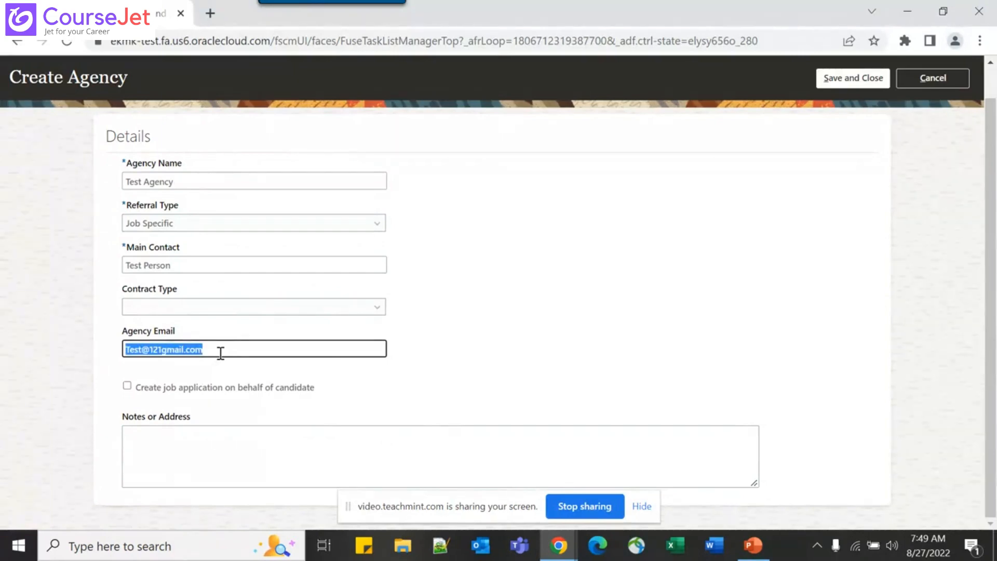
Enable 'Create job application on behalf of candidate' and add the note 'Test Address'
{"action": "left_click", "coordinate": [127, 387]}
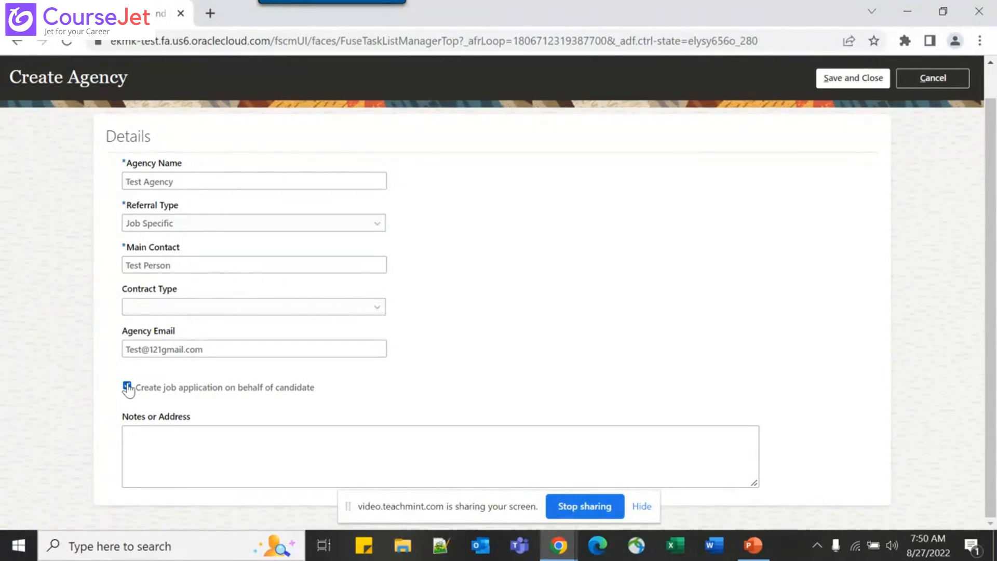
{"action": "left_click", "coordinate": [227, 459]}
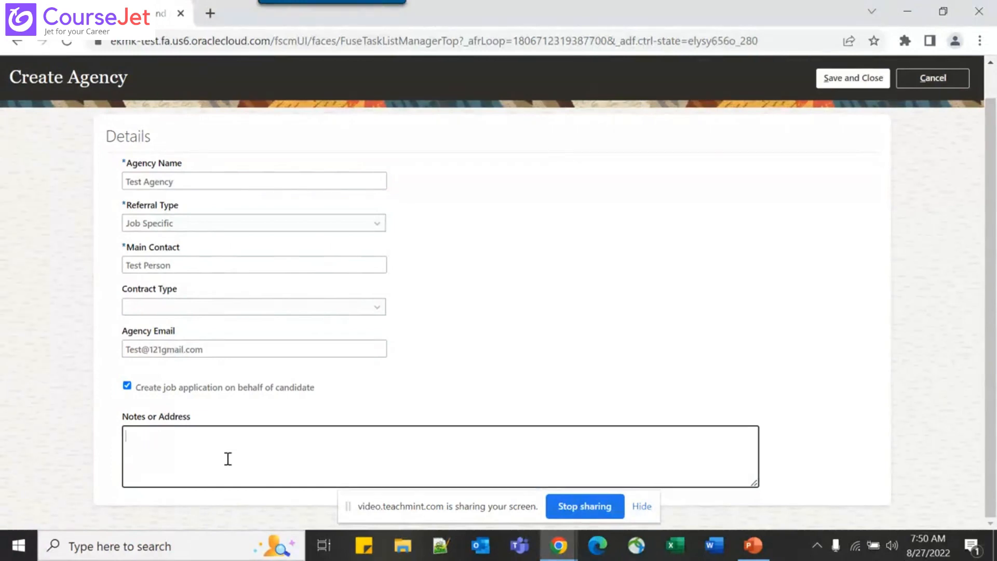
{"action": "type", "text": "Test Address"}
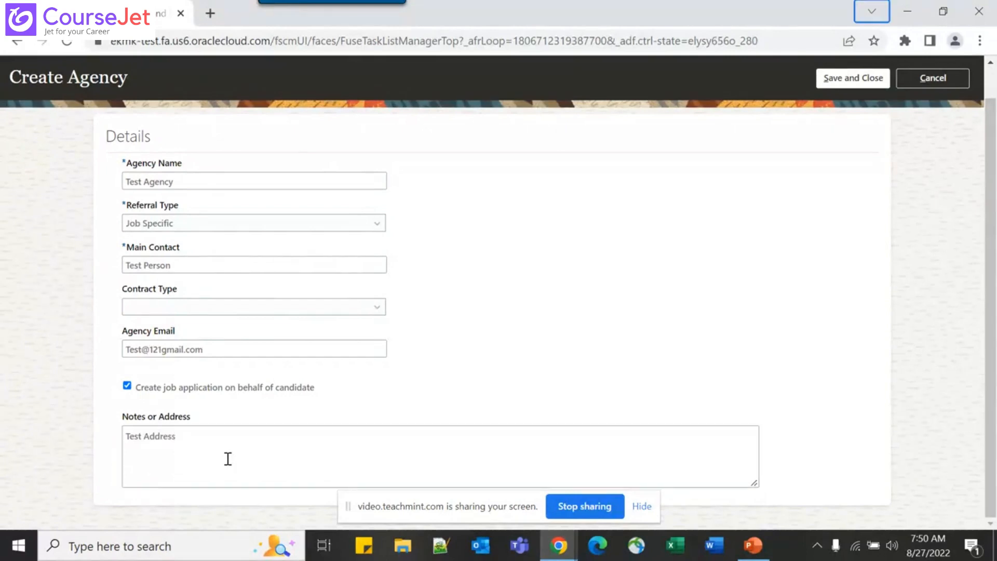
{"action": "scroll", "coordinate": [616, 264], "scroll_direction": "up", "scroll_amount": 1}
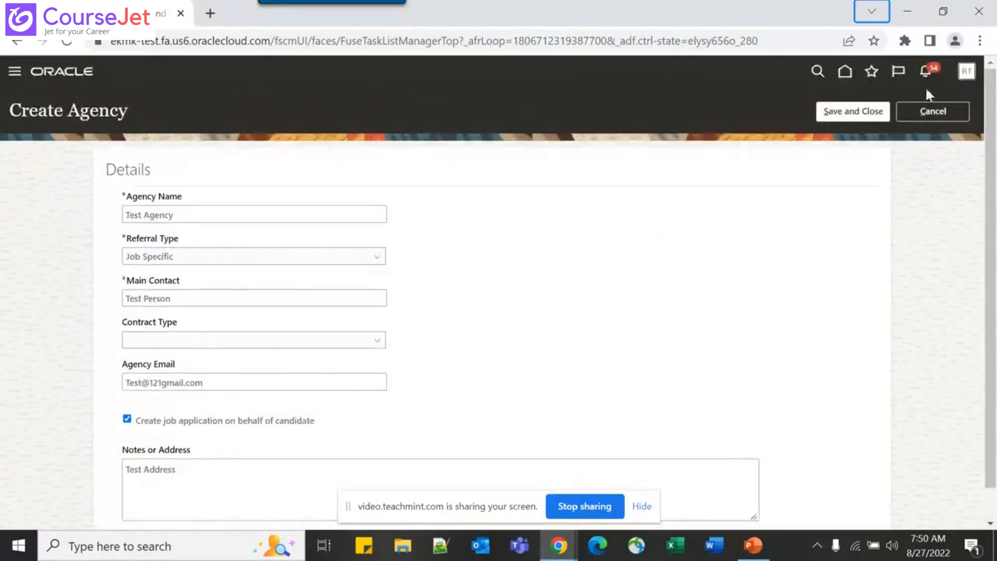
Save Test Agency, reopen its details, and begin adding an agent
{"action": "left_click", "coordinate": [863, 110]}
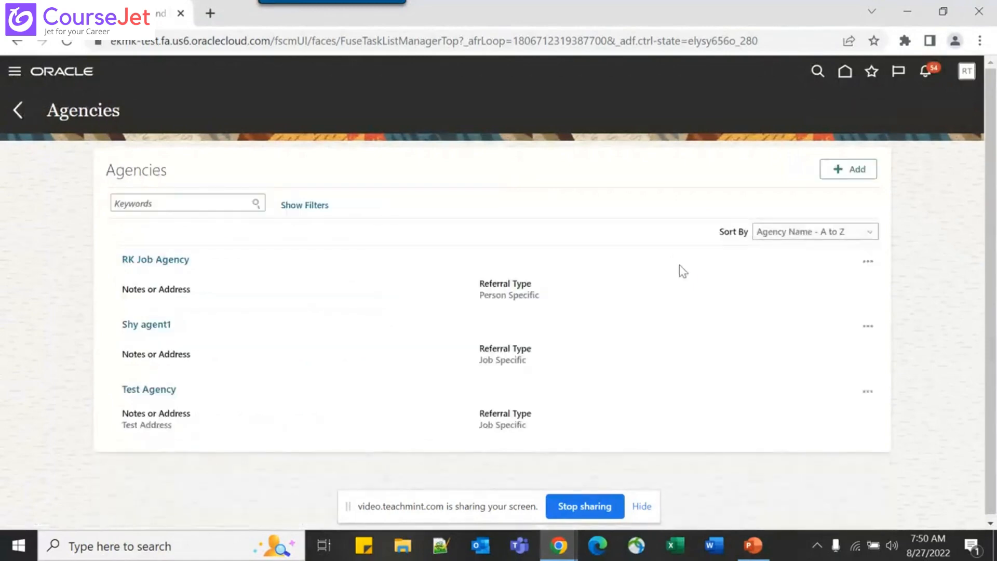
{"action": "left_click", "coordinate": [152, 392]}
{"action": "scroll", "coordinate": [171, 461], "scroll_direction": "down", "scroll_amount": 2}
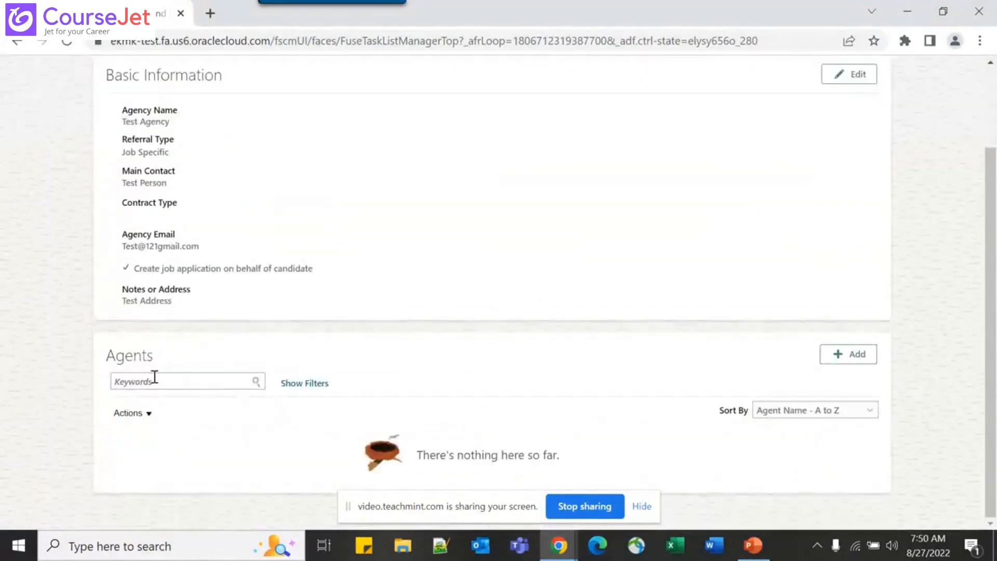
{"action": "left_click", "coordinate": [858, 359]}
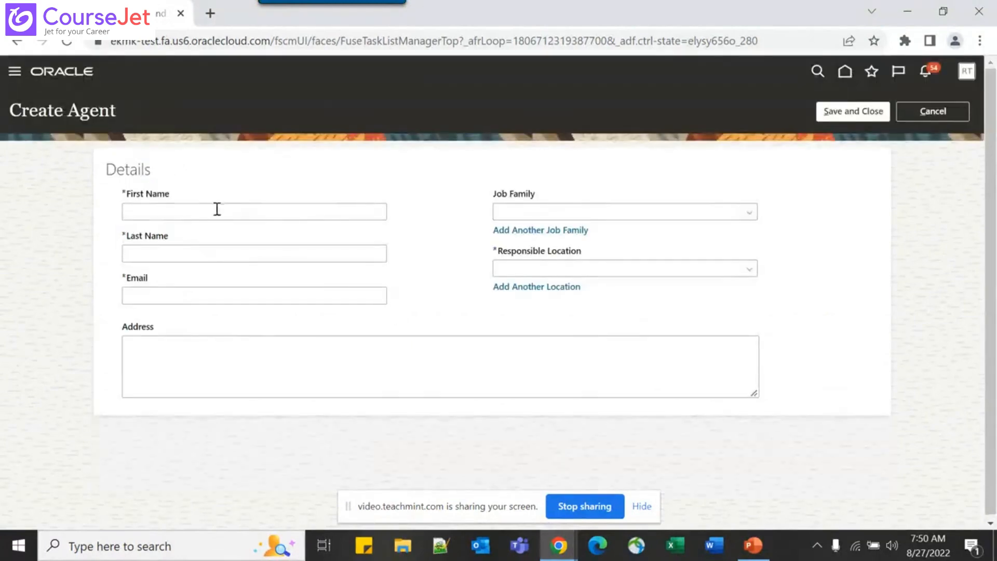
Enter the agent's first name Test, last name Agent, and e-mail address
{"action": "left_click", "coordinate": [207, 213]}
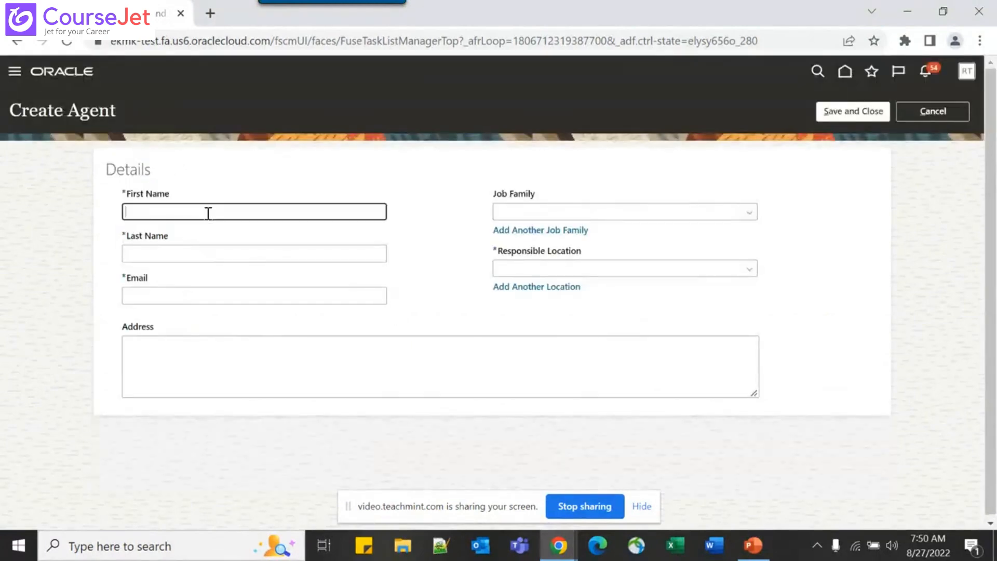
{"action": "type", "text": "Test"}
{"action": "key", "text": "Tab"}
{"action": "type", "text": "Agent"}
{"action": "key", "text": "Tab"}
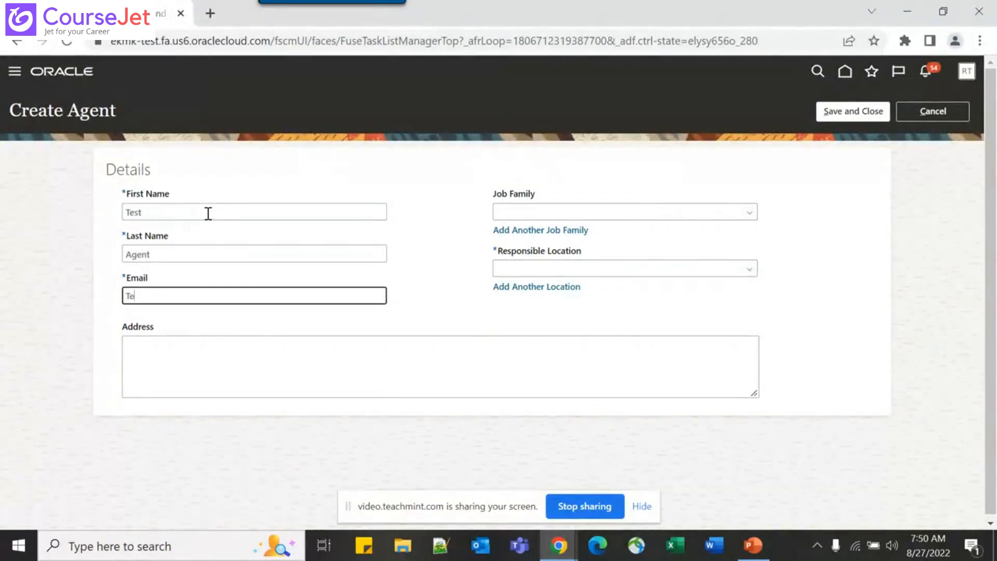
{"action": "key", "text": "Tab"}
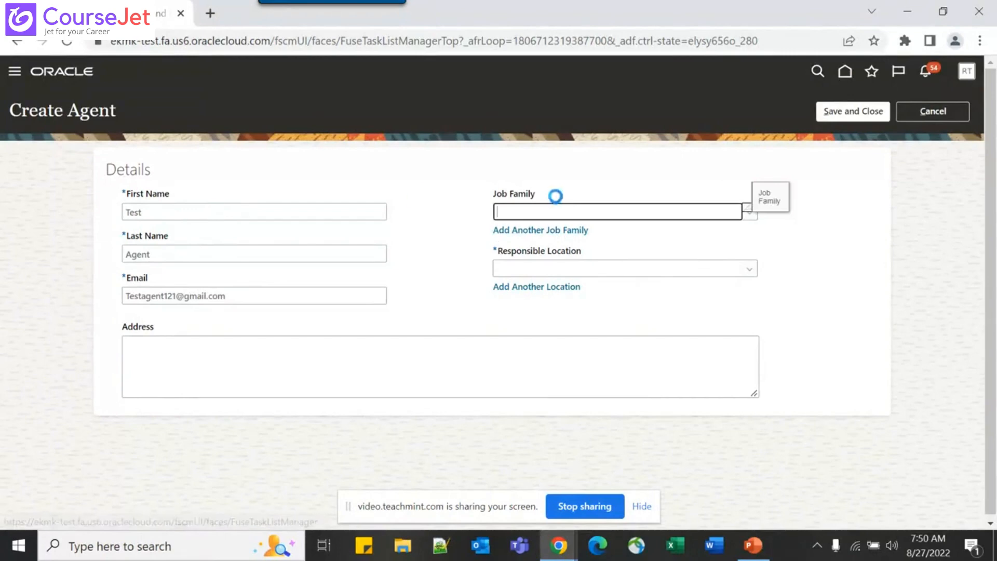
Set Responsible Location to India, address 'Test agent address', and save the agent
{"action": "left_click", "coordinate": [540, 211]}
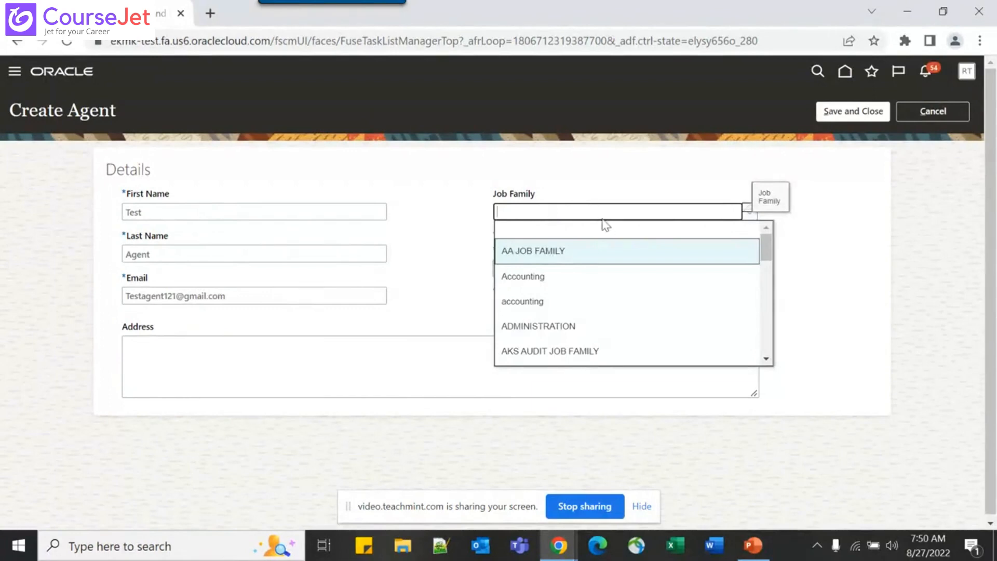
{"action": "left_click", "coordinate": [603, 175]}
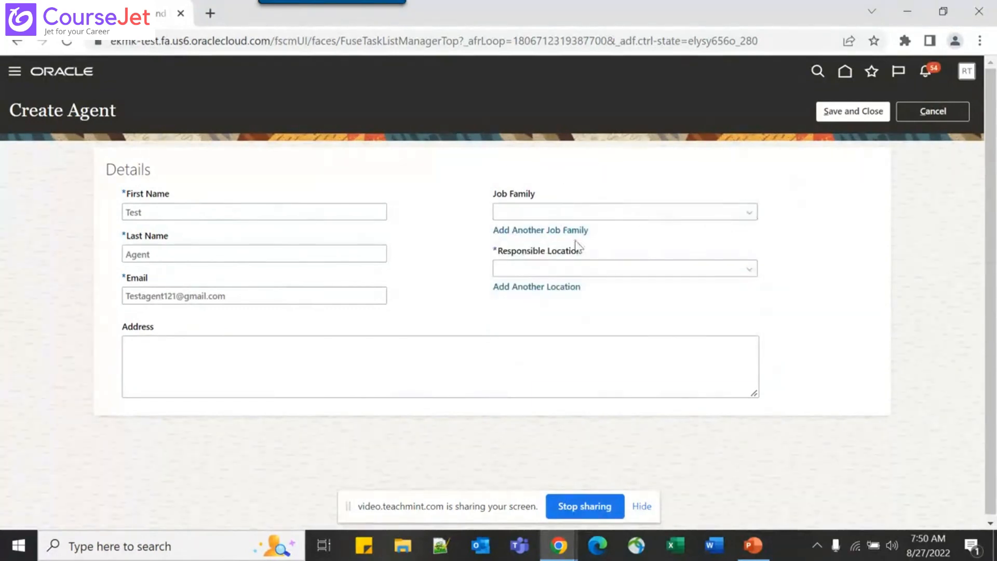
{"action": "left_click", "coordinate": [522, 272]}
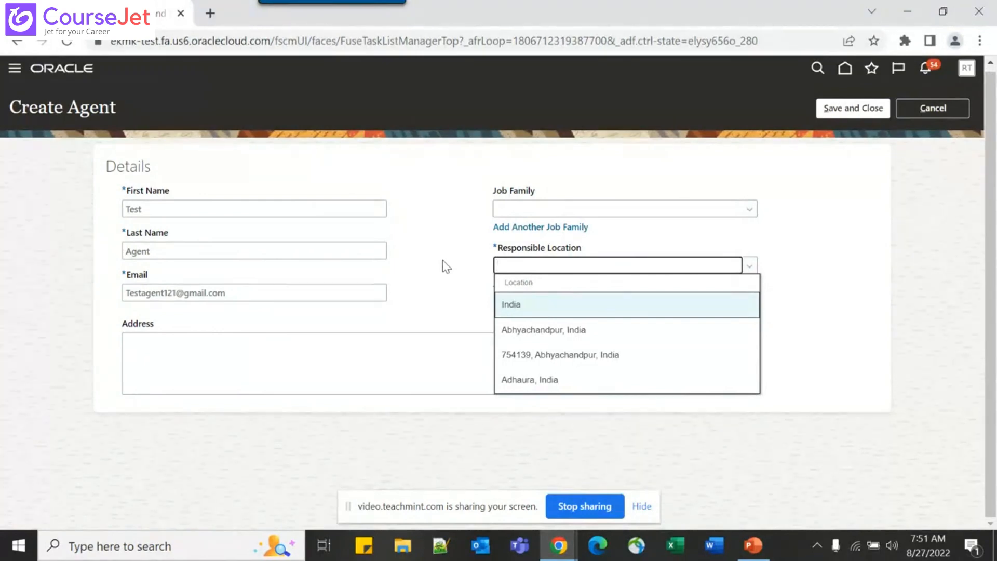
{"action": "left_click", "coordinate": [533, 307]}
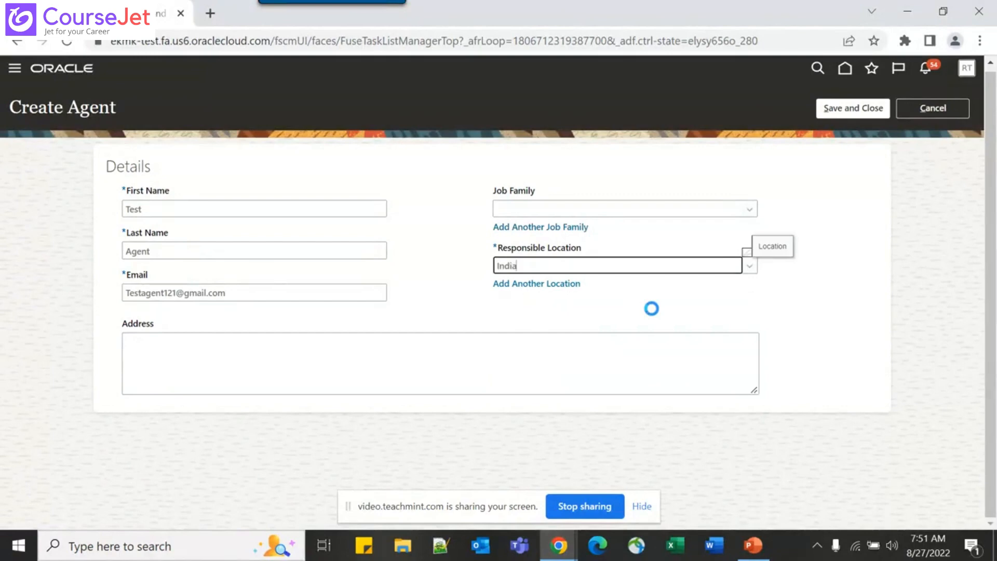
{"action": "left_click", "coordinate": [264, 342]}
{"action": "type", "text": "Test agent address"}
{"action": "key", "text": "Tab"}
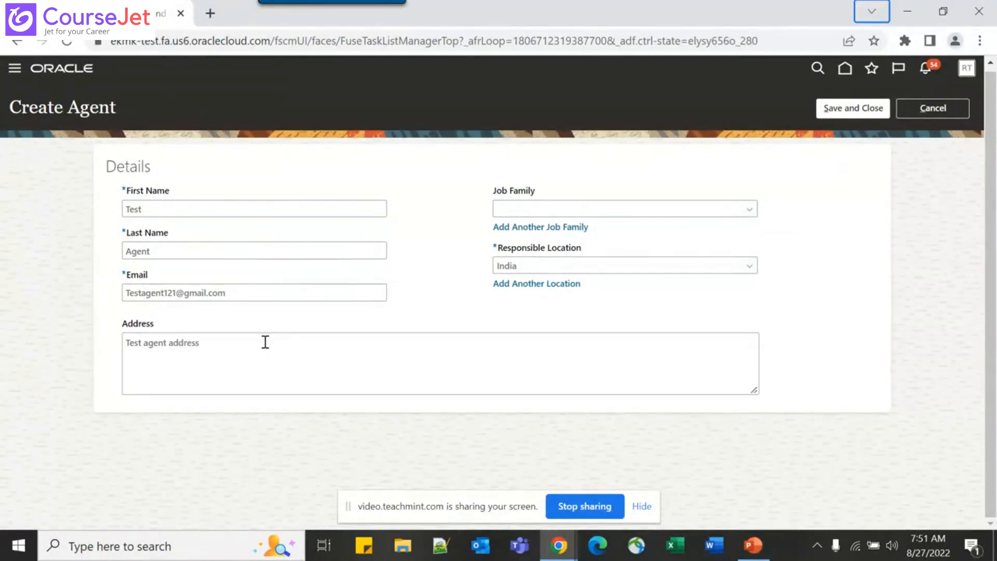
{"action": "left_click", "coordinate": [858, 110]}
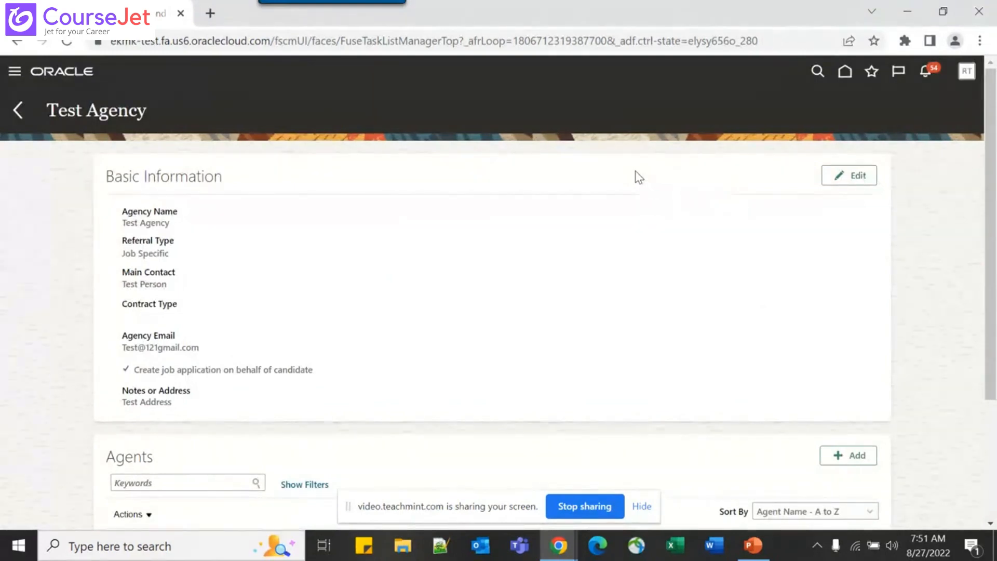
Let the agent save finish on Test Agency's page, then switch to the training slides
{"action": "key", "text": "alt+Tab"}
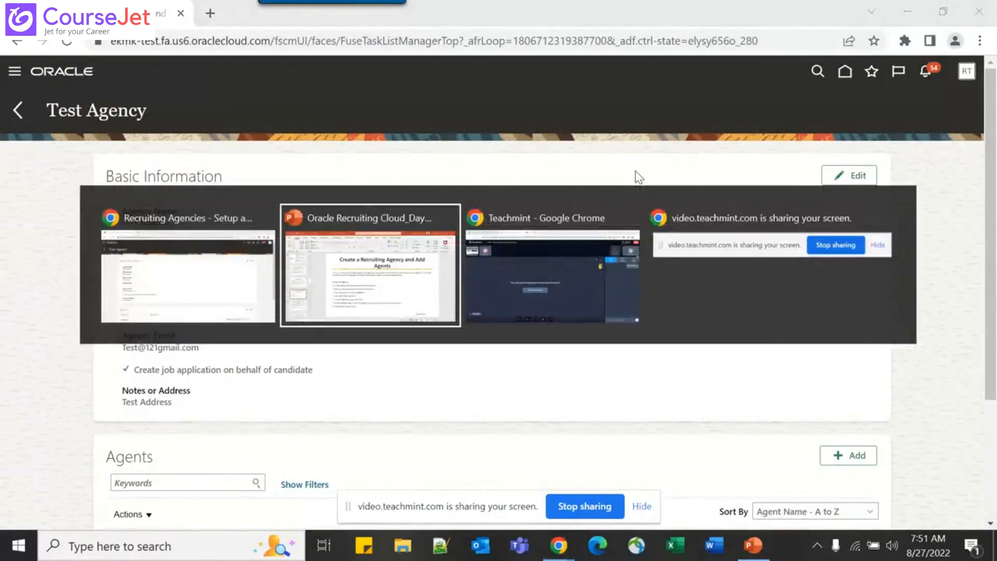
Bring up slide 27, 'Hide Candidate Data to Recruiting Agents', then return to the Oracle window
{"action": "scroll", "coordinate": [637, 170], "scroll_direction": "down", "scroll_amount": 1}
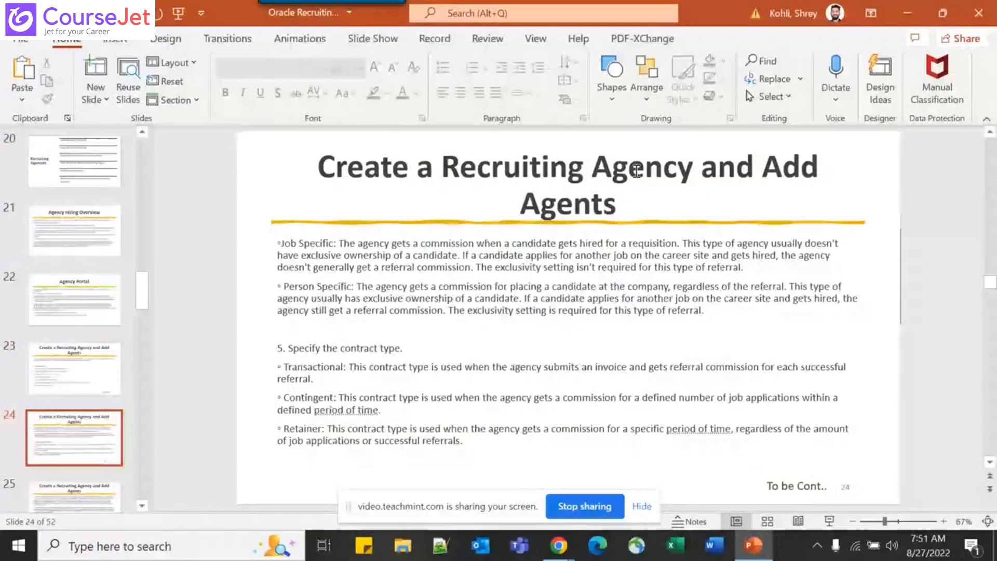
{"action": "scroll", "coordinate": [637, 170], "scroll_direction": "down", "scroll_amount": 2}
{"action": "scroll", "coordinate": [637, 170], "scroll_direction": "down", "scroll_amount": 1}
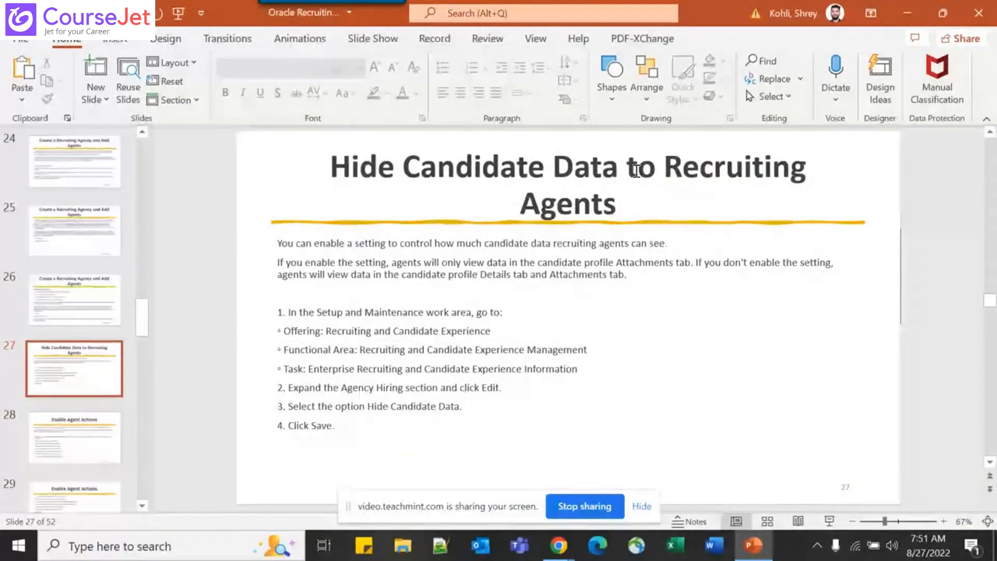
{"action": "key", "text": "alt+Tab"}
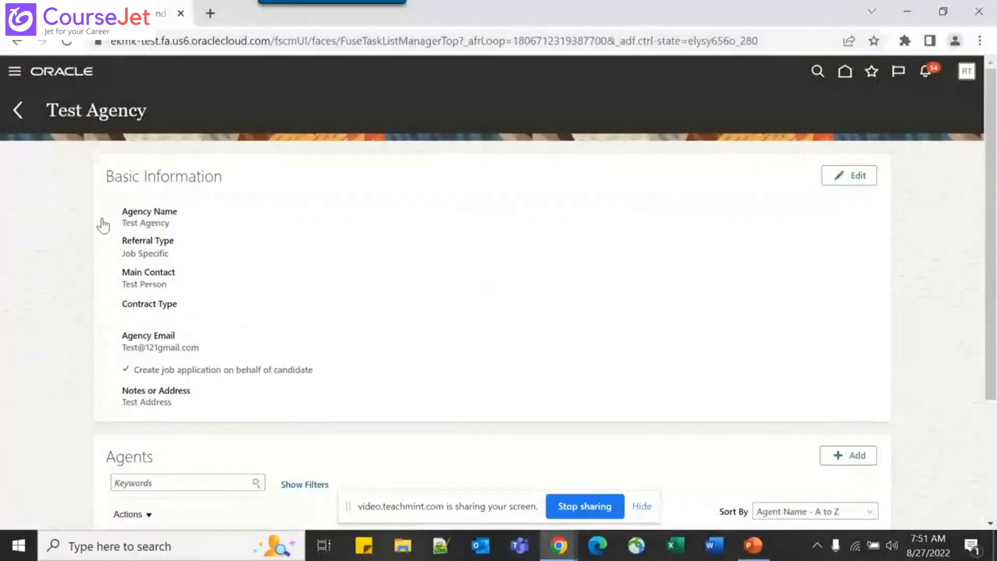
Go back to setup tasks and open Enterprise Recruiting and Candidate Experience Information under Recruiting and Candidate Experience Management
{"action": "left_click", "coordinate": [18, 110]}
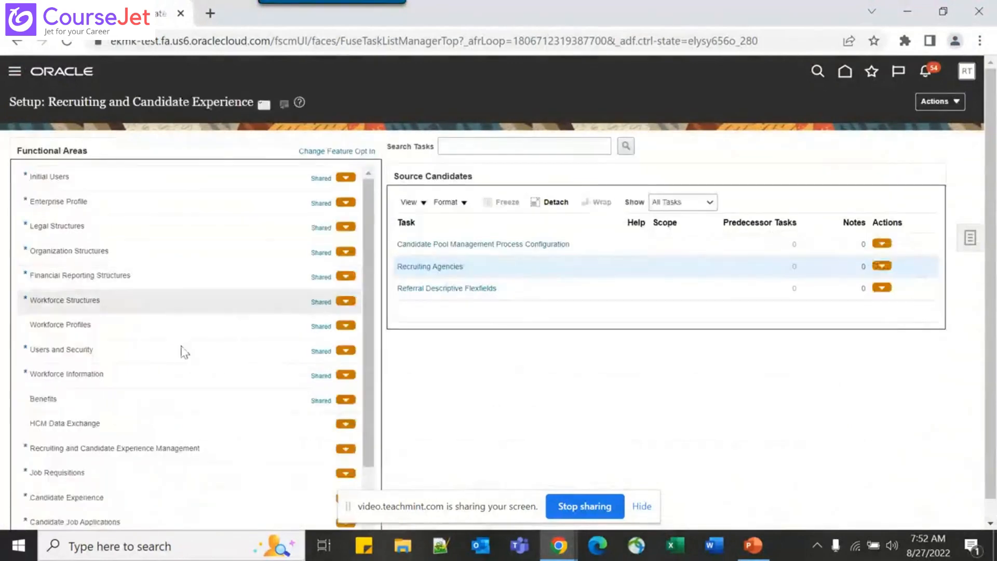
{"action": "left_click", "coordinate": [216, 447]}
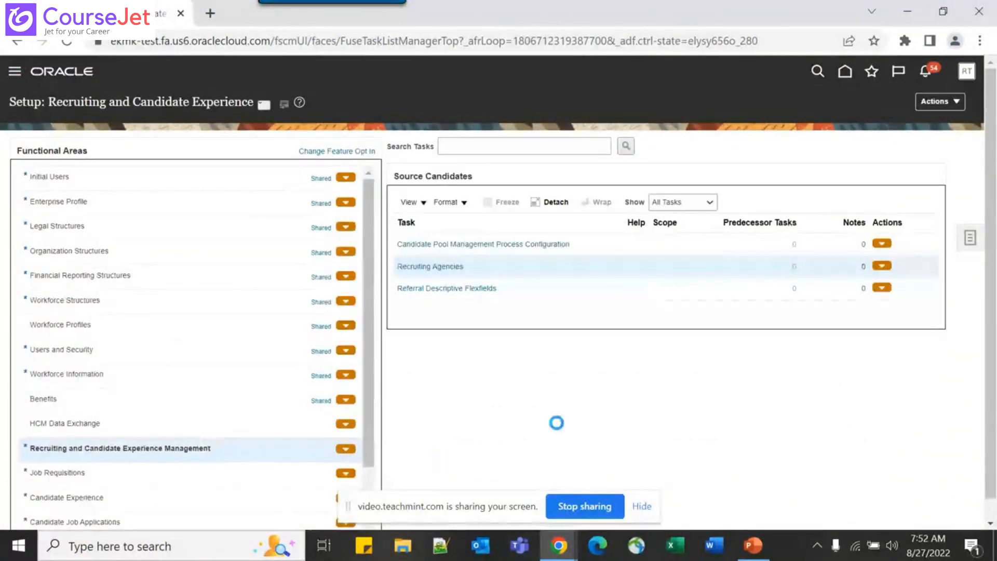
{"action": "left_click", "coordinate": [493, 253]}
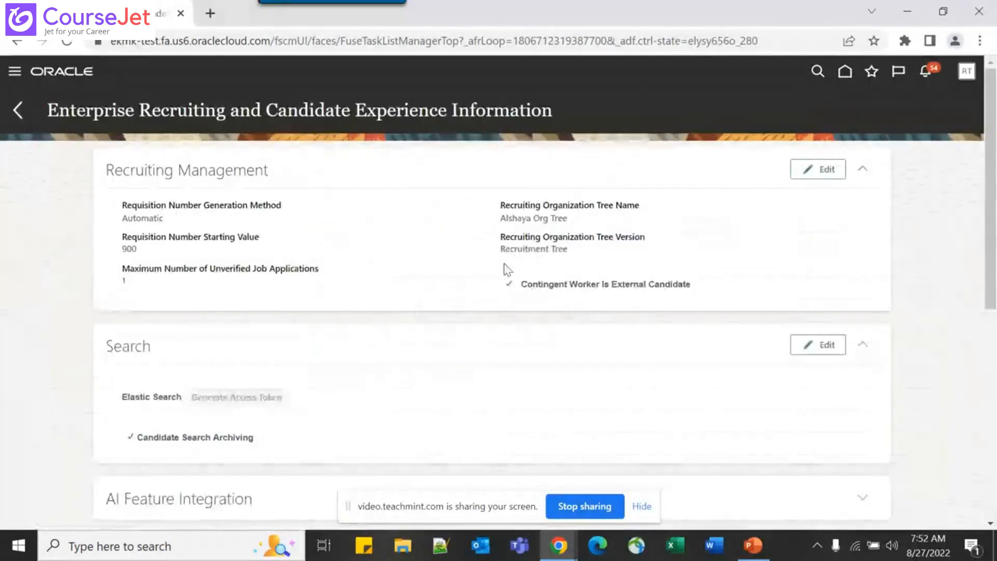
Expand the Agency Hiring section and put its settings into edit mode
{"action": "scroll", "coordinate": [504, 264], "scroll_direction": "down", "scroll_amount": 8}
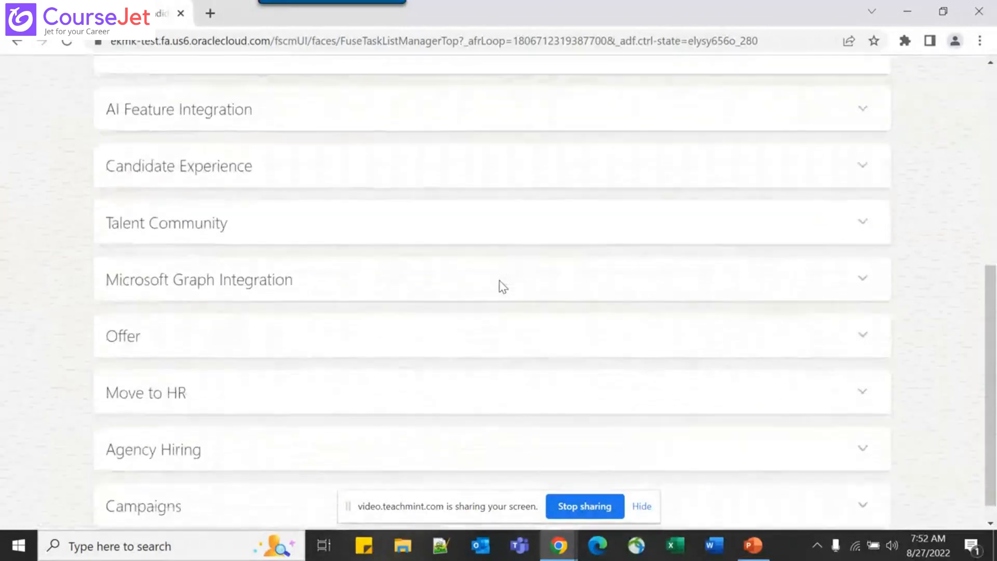
{"action": "scroll", "coordinate": [503, 286], "scroll_direction": "down", "scroll_amount": 1}
{"action": "left_click", "coordinate": [865, 431]}
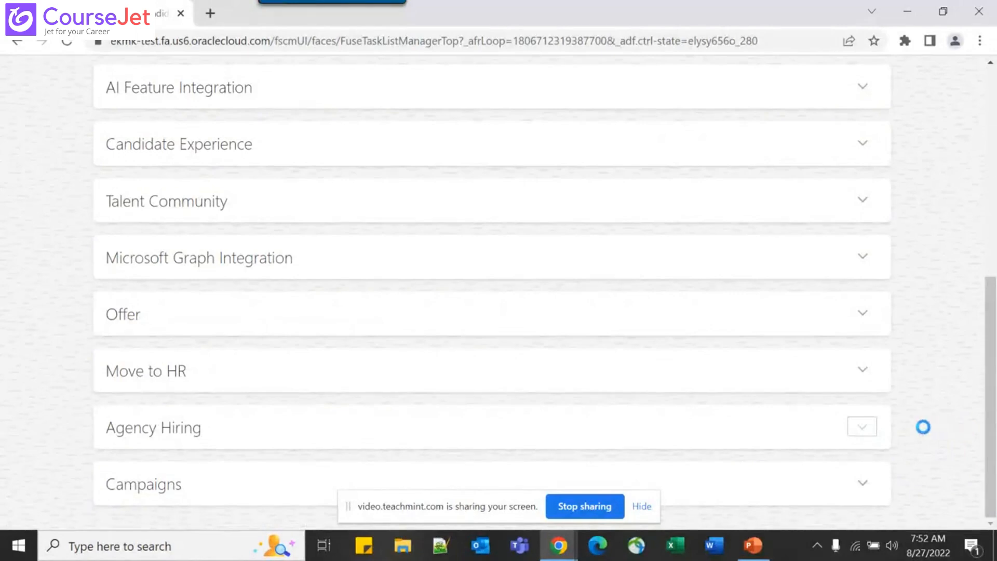
{"action": "scroll", "coordinate": [924, 429], "scroll_direction": "down", "scroll_amount": 3}
{"action": "left_click", "coordinate": [818, 292]}
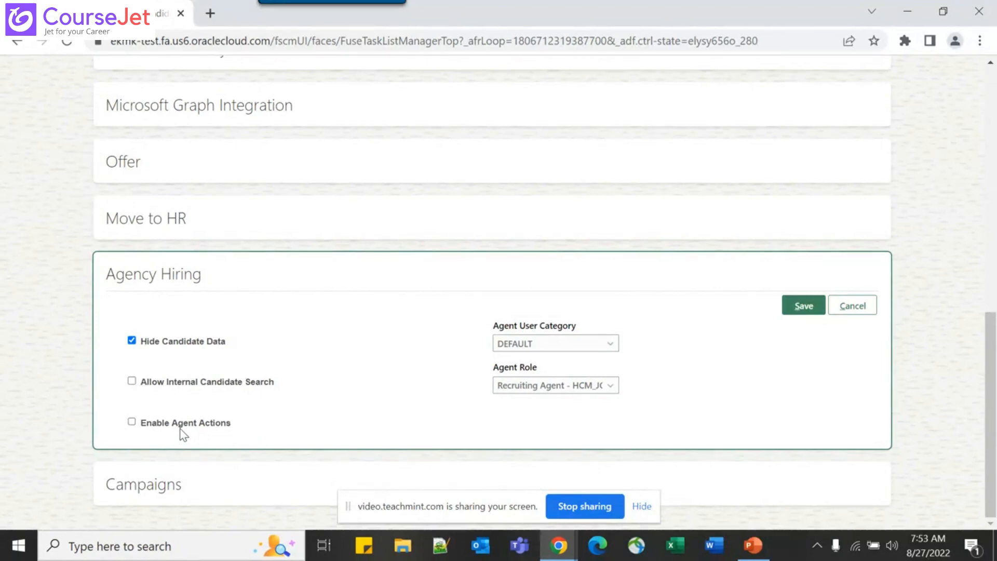
Review the Agent User Category (DEFAULT) and Agent Role lists unchanged, then cancel the edit
{"action": "left_click", "coordinate": [558, 345]}
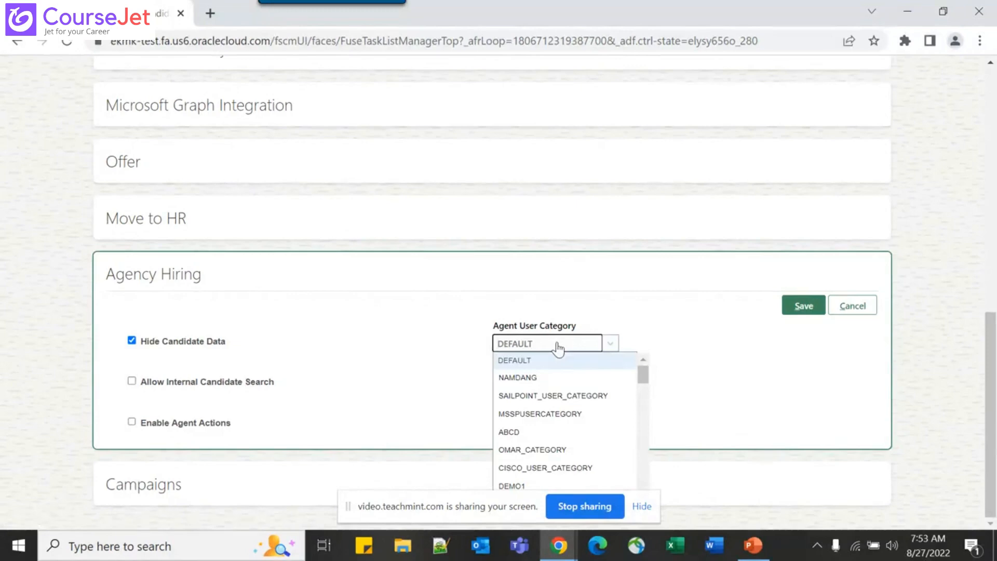
{"action": "scroll", "coordinate": [553, 408], "scroll_direction": "down", "scroll_amount": 5}
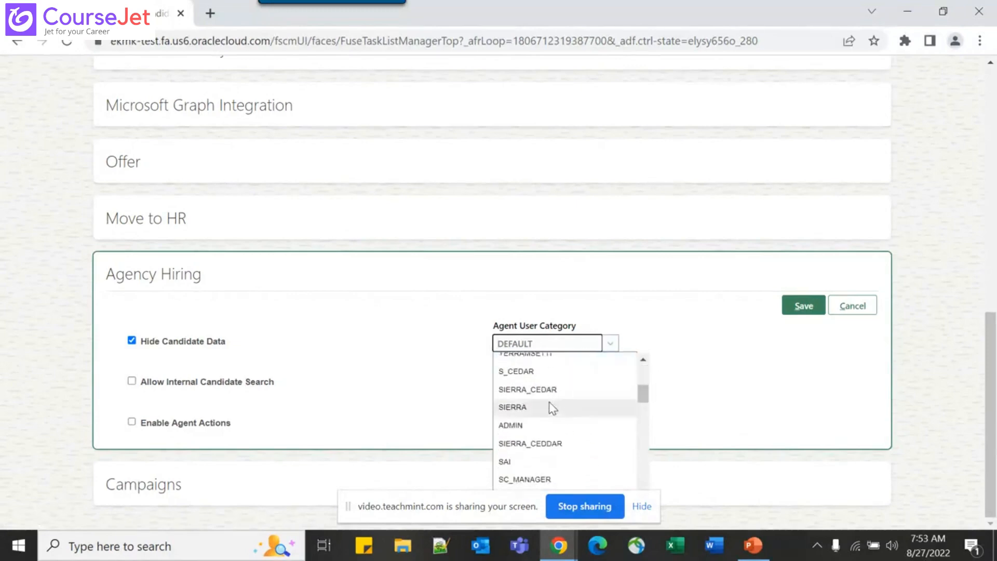
{"action": "scroll", "coordinate": [552, 408], "scroll_direction": "up", "scroll_amount": 5}
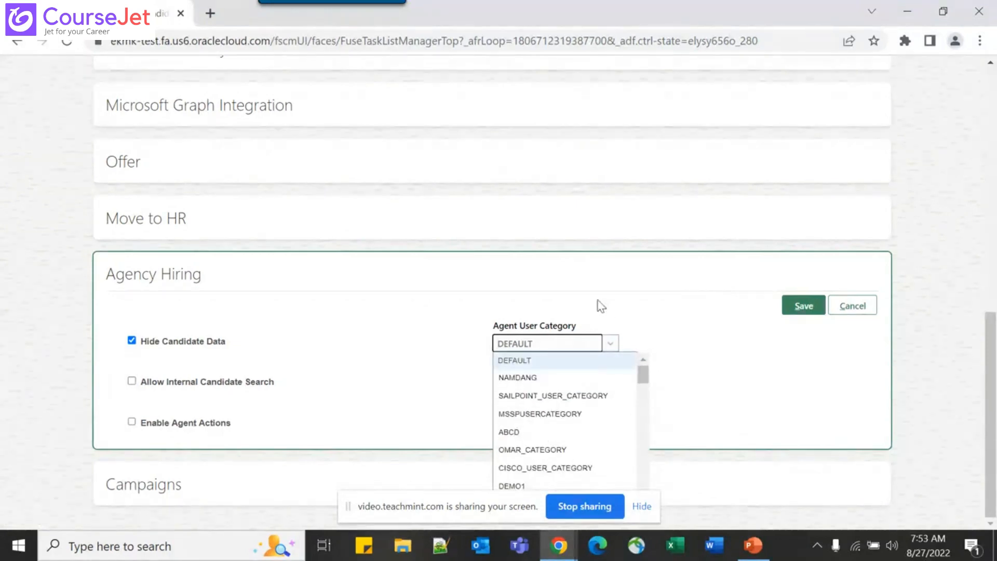
{"action": "left_click", "coordinate": [525, 357]}
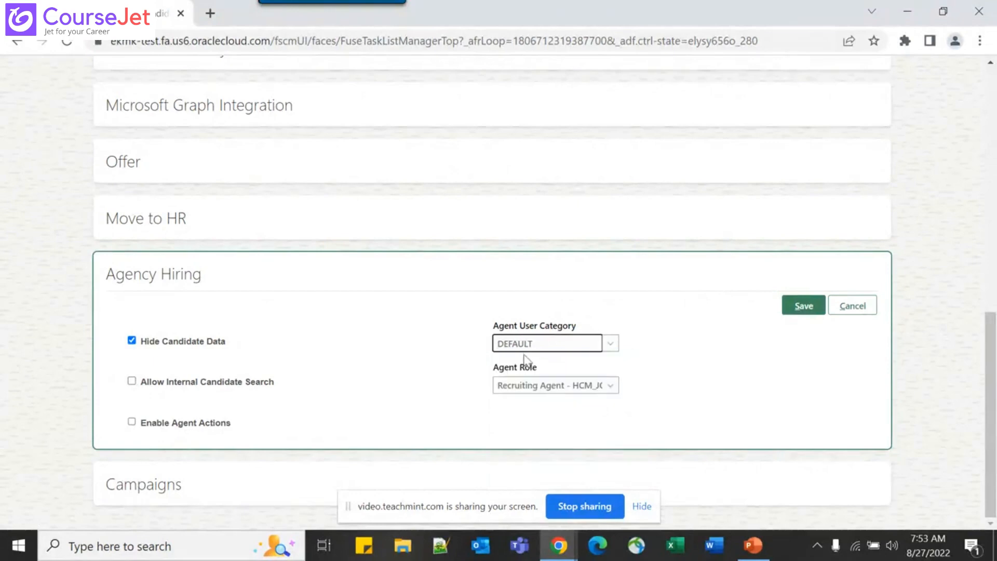
{"action": "left_click", "coordinate": [575, 389]}
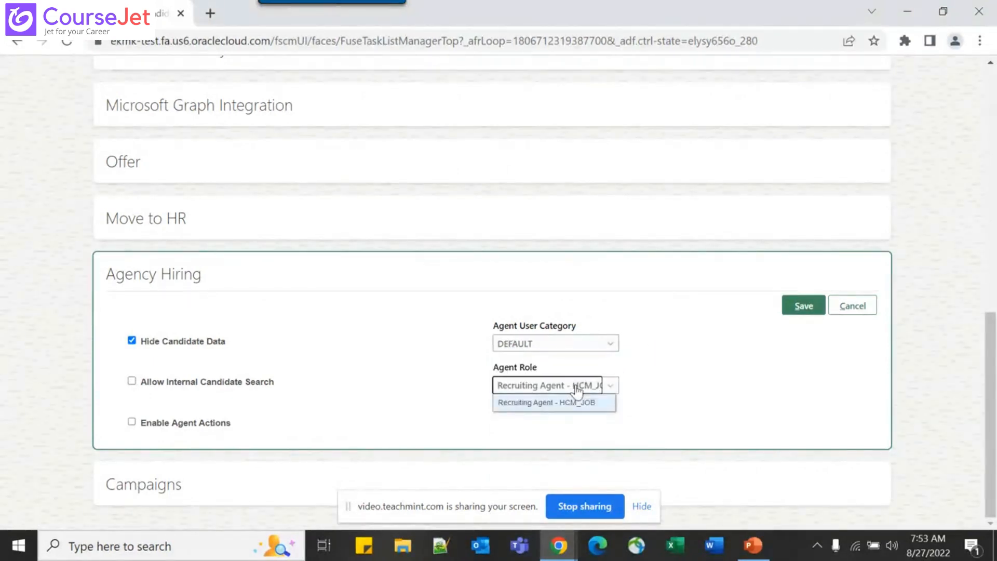
{"action": "left_click", "coordinate": [637, 385]}
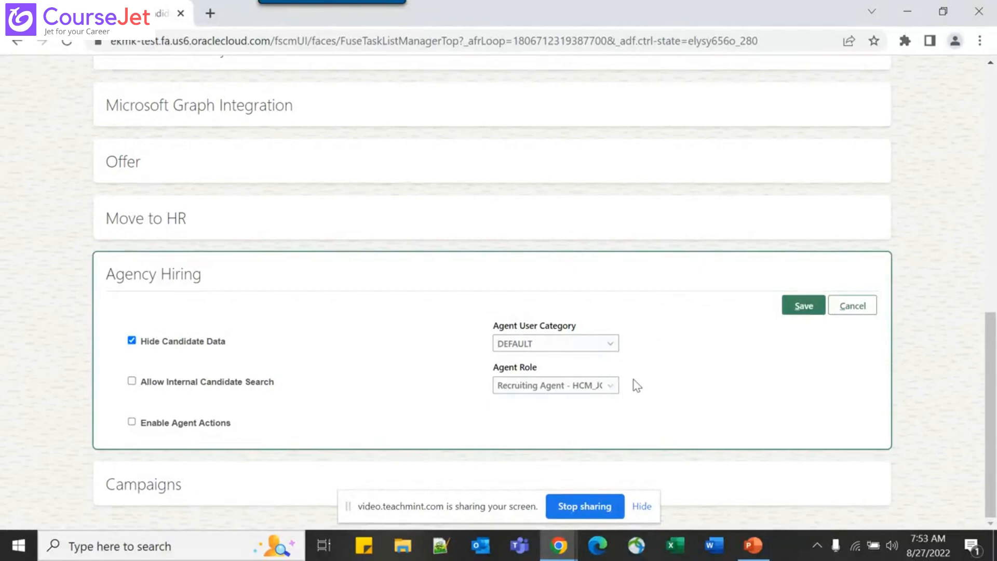
{"action": "left_click", "coordinate": [836, 312]}
On slide 28, Enable Agent Actions, right-align the last seven bullets, then restore left alignment
{"action": "key", "text": "alt+Tab"}
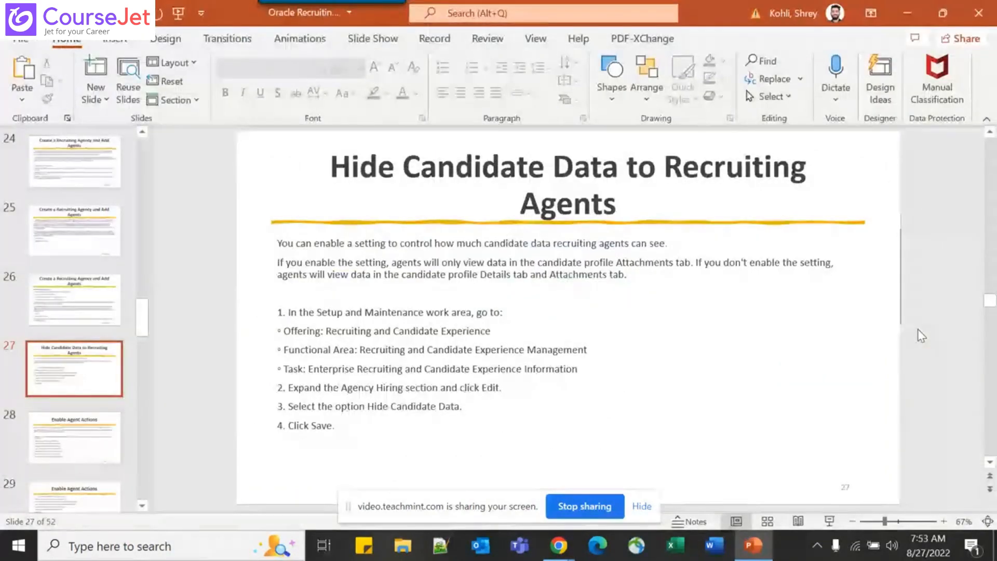
{"action": "scroll", "coordinate": [921, 336], "scroll_direction": "down", "scroll_amount": 1}
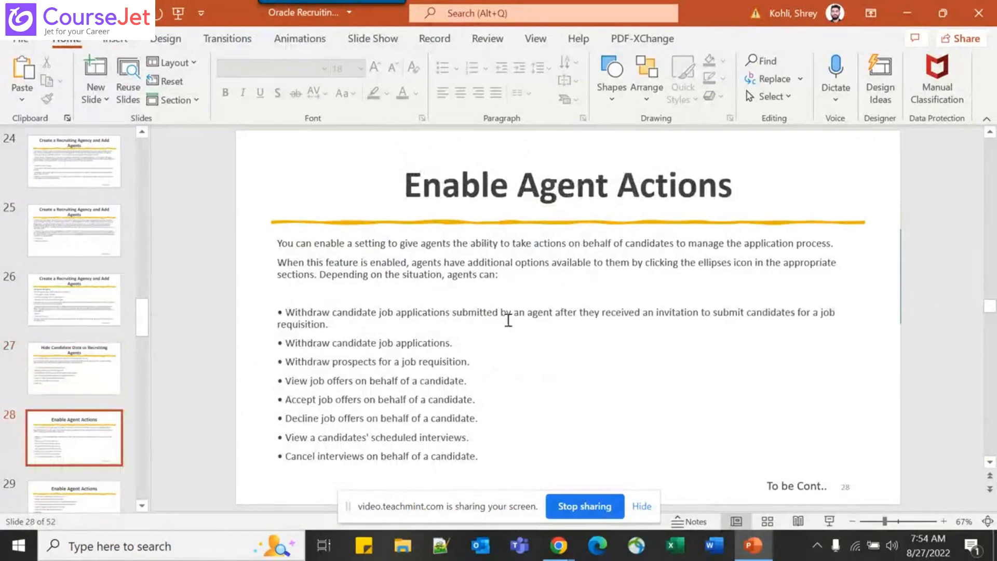
{"action": "left_click", "coordinate": [484, 458]}
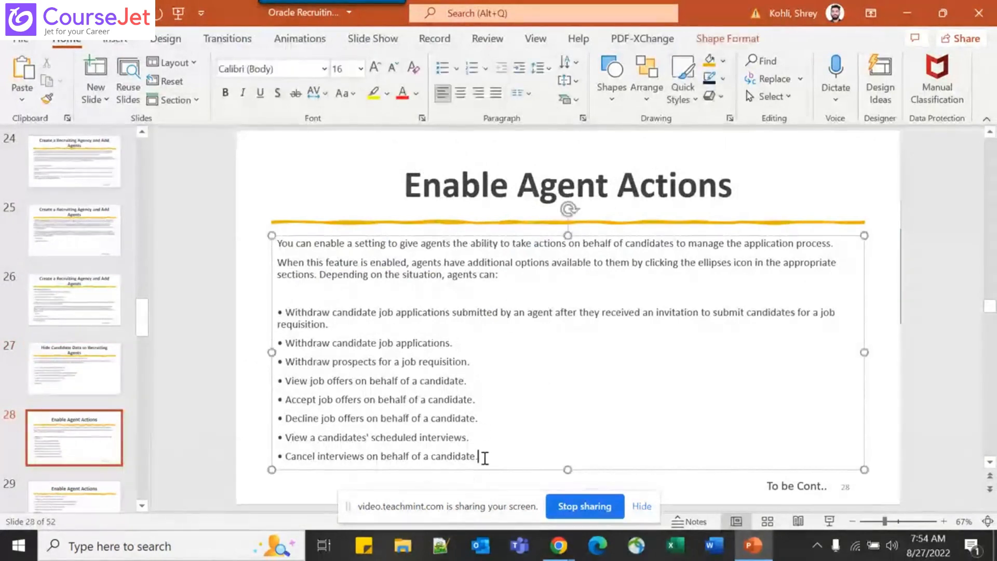
{"action": "left_click_drag", "start_coordinate": [485, 458], "coordinate": [285, 343]}
{"action": "key", "text": "ctrl+r"}
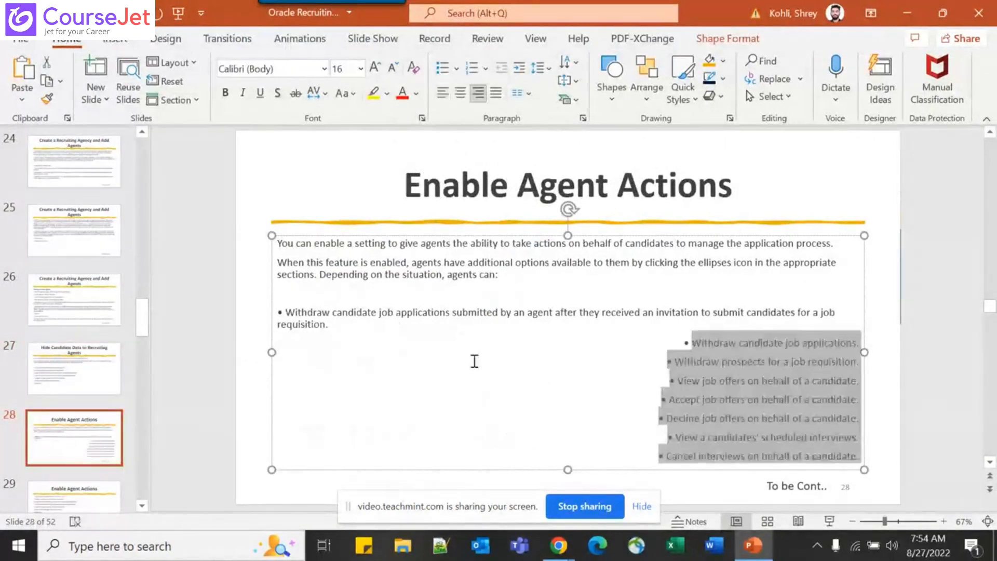
{"action": "key", "text": "ctrl+l"}
{"action": "left_click", "coordinate": [528, 366]}
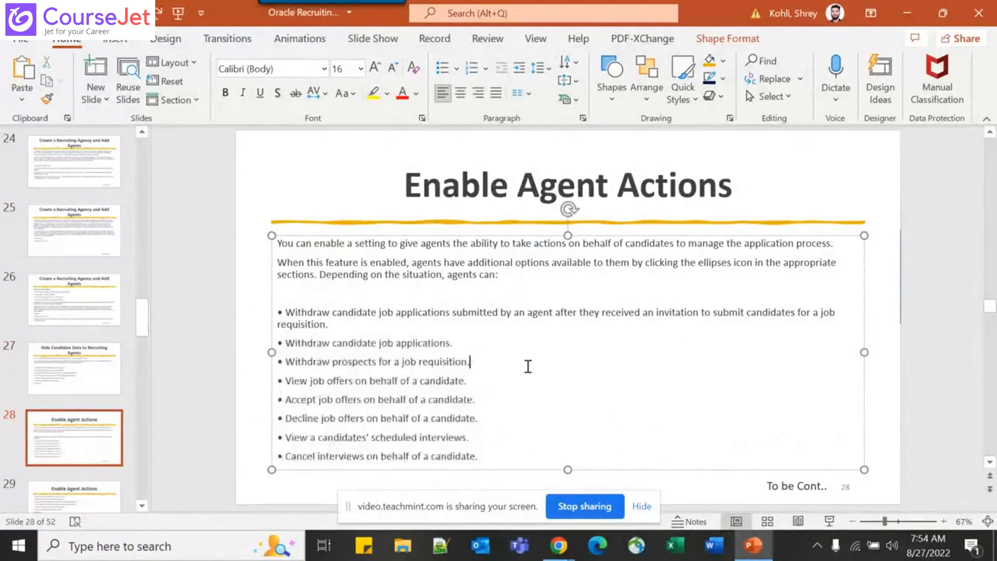
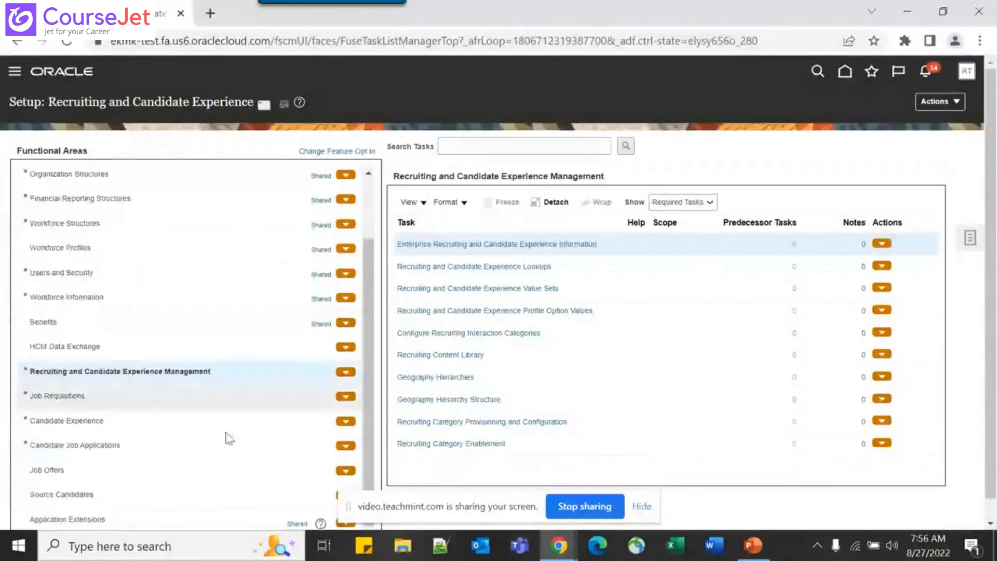
Open the Referral Descriptive Flexfields task listed under Source Candidates
{"action": "left_click", "coordinate": [156, 493]}
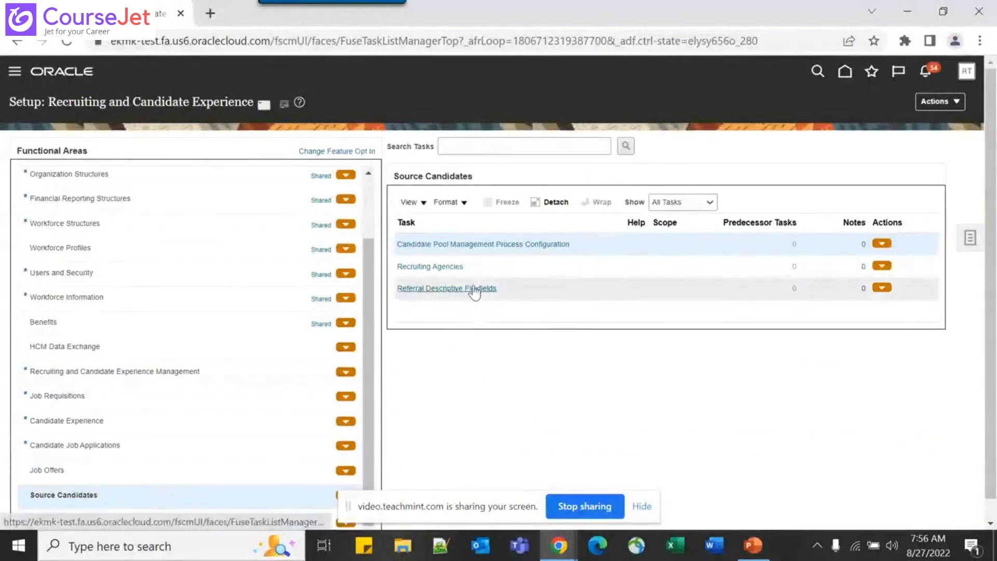
{"action": "left_click", "coordinate": [474, 289]}
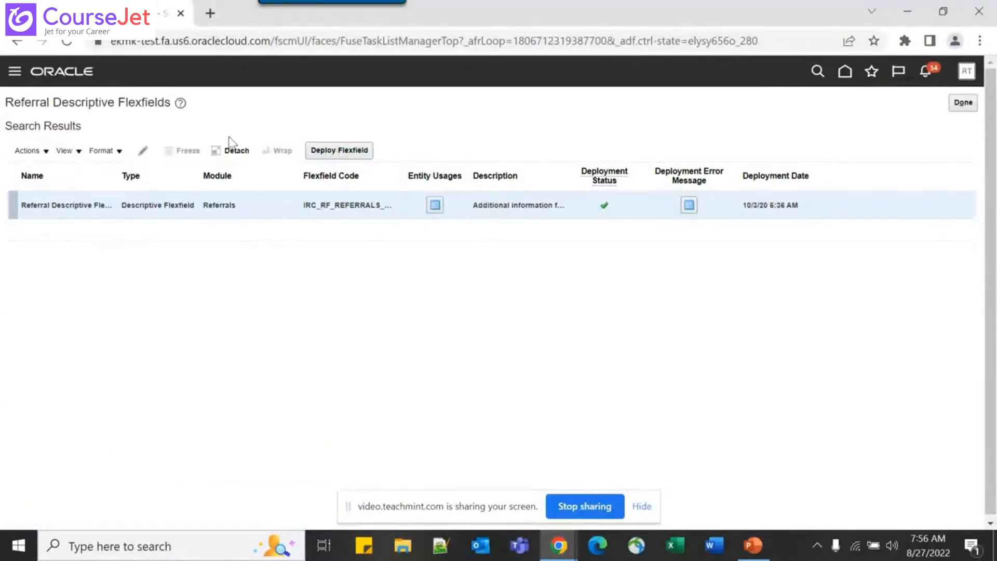
Add a new global segment named Test_Referral_Field to the Referral flexfield
{"action": "left_click", "coordinate": [142, 151]}
{"action": "scroll", "coordinate": [396, 364], "scroll_direction": "down", "scroll_amount": 2}
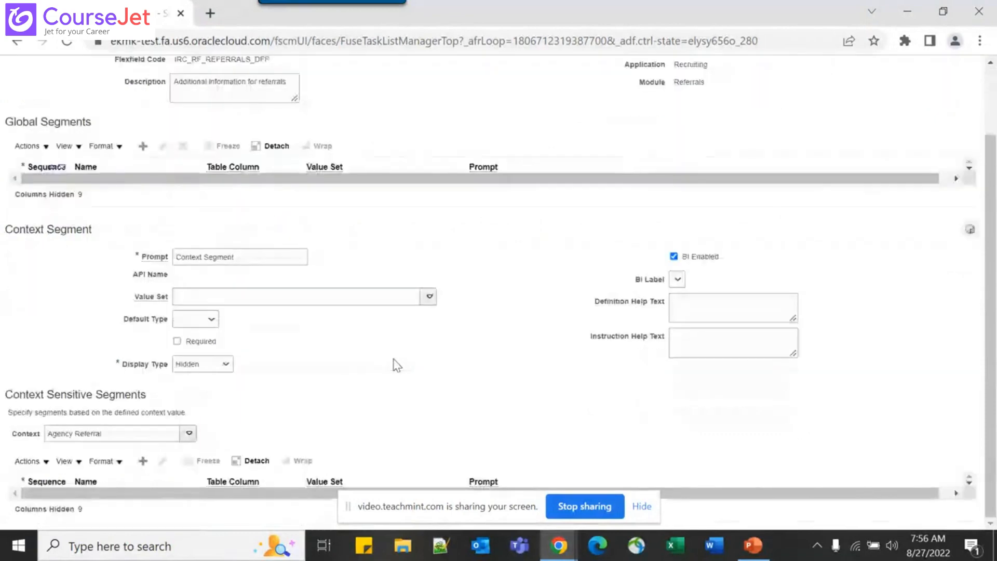
{"action": "scroll", "coordinate": [396, 363], "scroll_direction": "up", "scroll_amount": 2}
{"action": "left_click", "coordinate": [143, 229]}
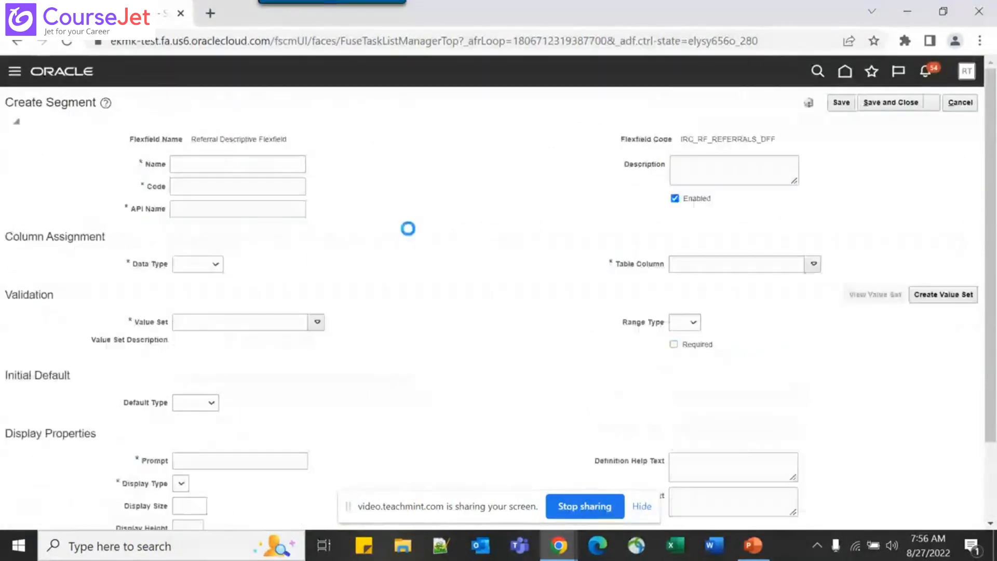
{"action": "left_click", "coordinate": [242, 170]}
{"action": "type", "text": "T"}
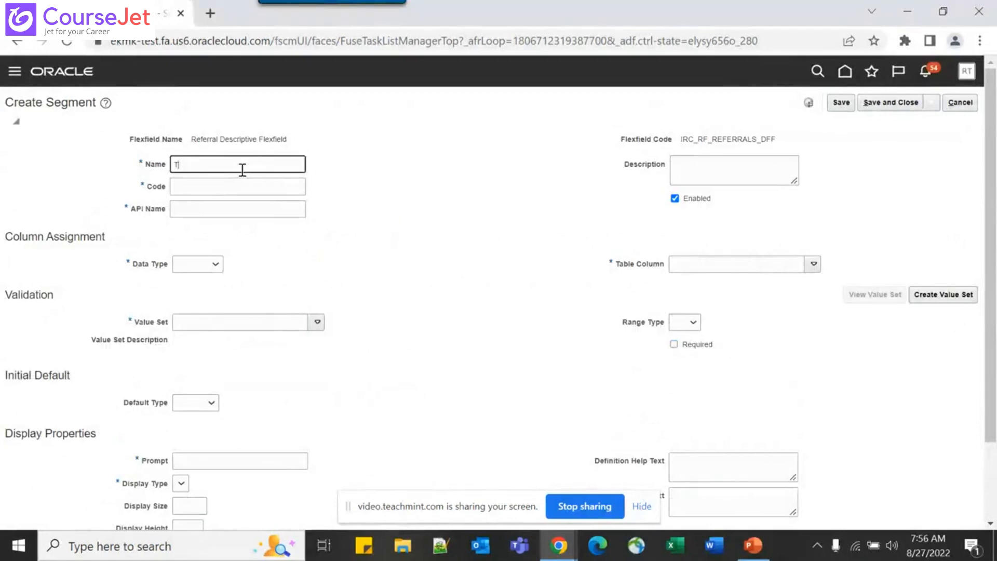
{"action": "type", "text": "est_Referral_Field"}
{"action": "key", "text": "Tab"}
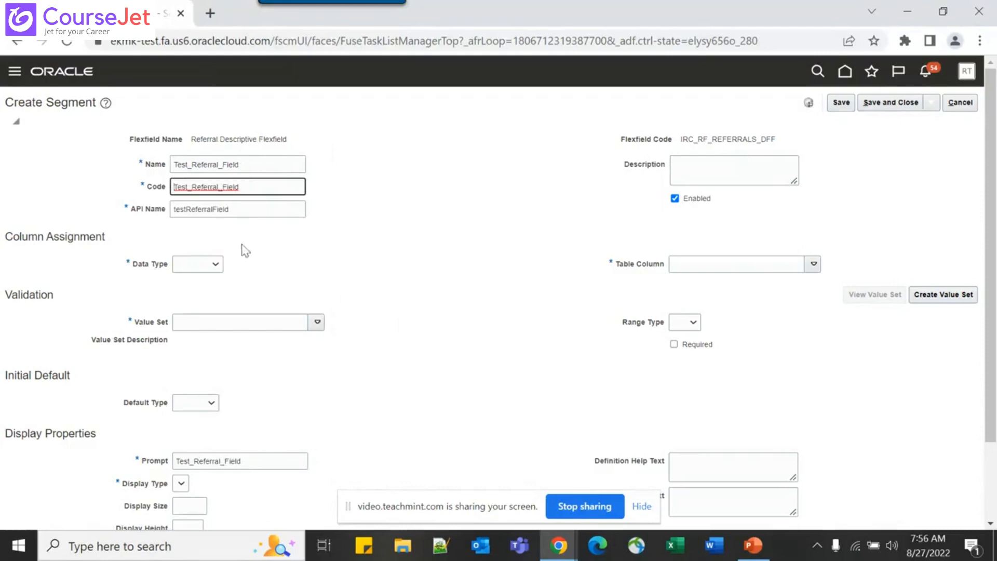
Give the segment Character data type, ALT_VALUE_SET value set and Text Box display
{"action": "left_click", "coordinate": [203, 269]}
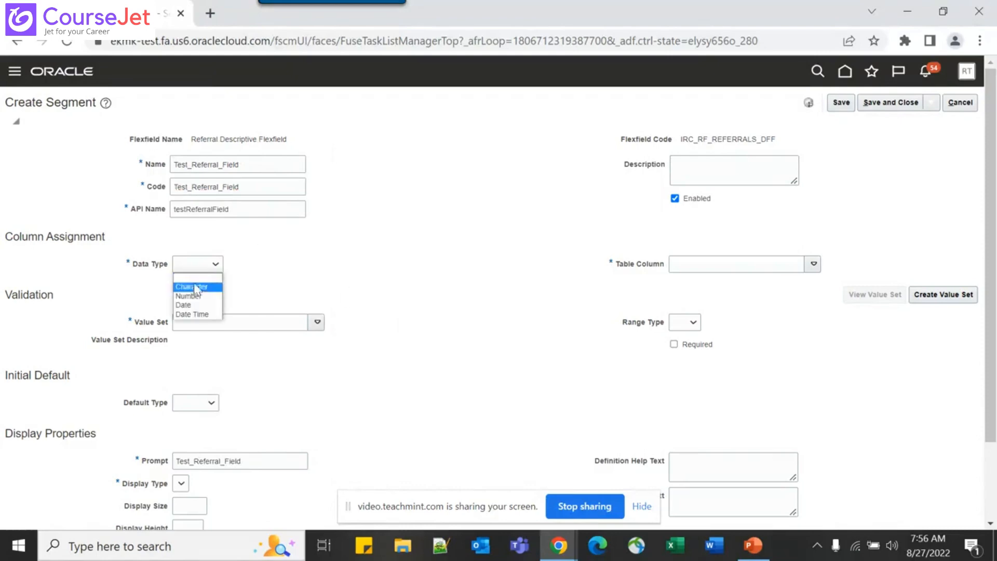
{"action": "left_click", "coordinate": [193, 287]}
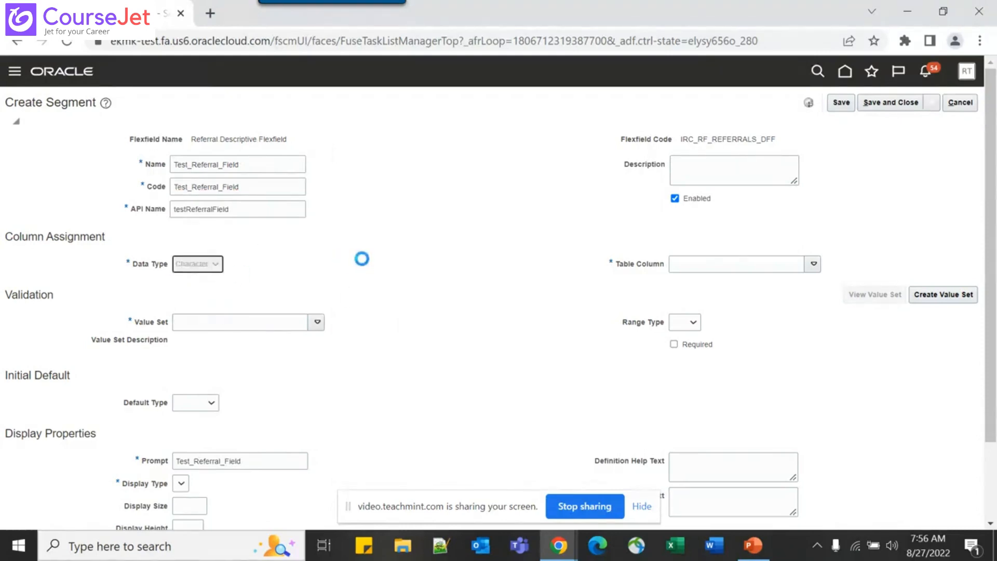
{"action": "left_click", "coordinate": [315, 322]}
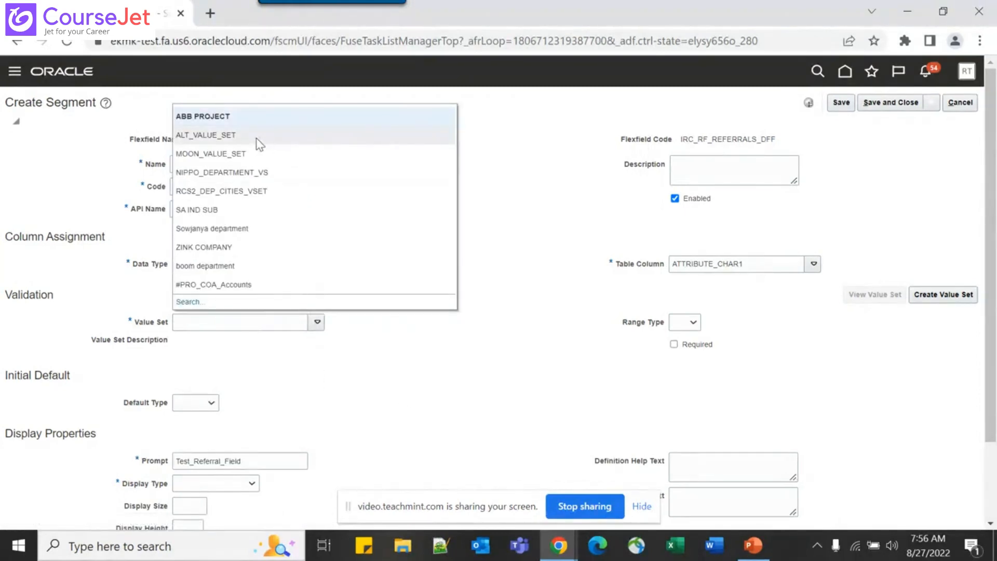
{"action": "left_click", "coordinate": [257, 136]}
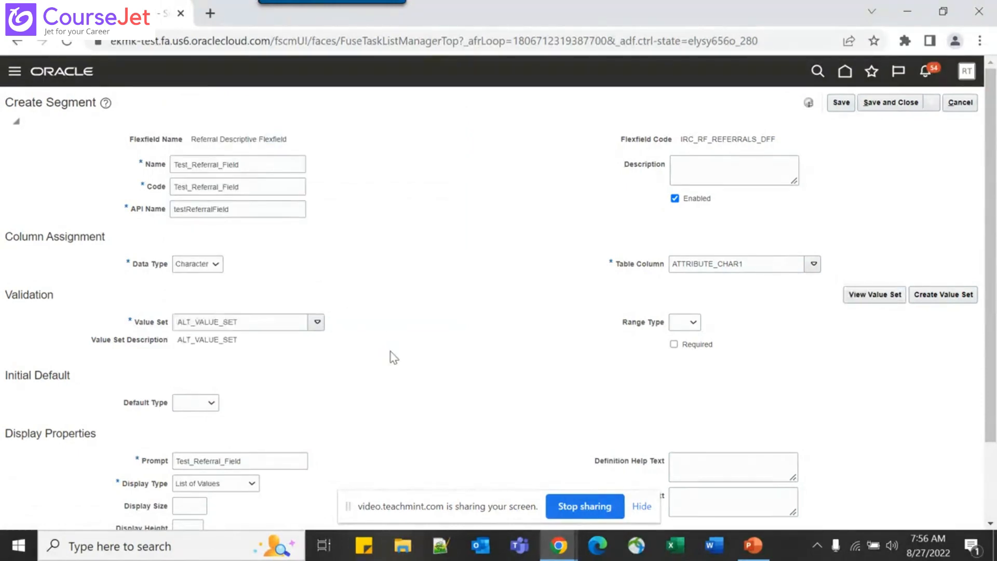
{"action": "scroll", "coordinate": [391, 351], "scroll_direction": "down", "scroll_amount": 2}
{"action": "left_click", "coordinate": [230, 393]}
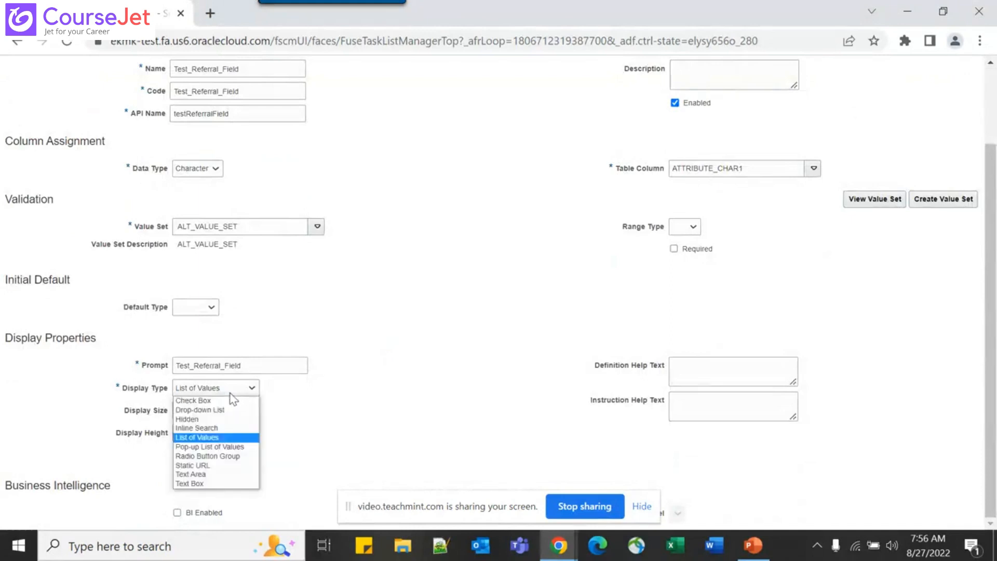
{"action": "left_click", "coordinate": [200, 484]}
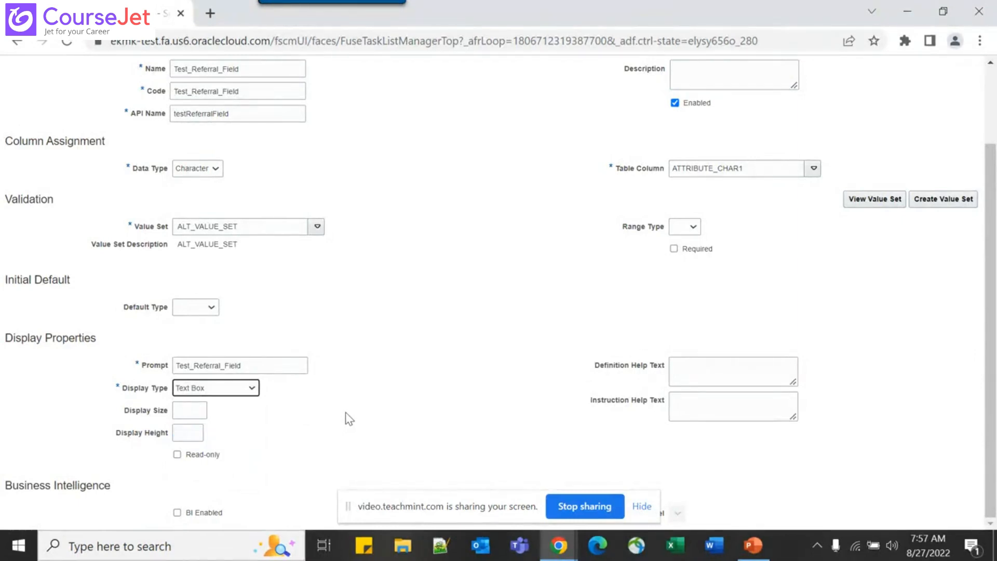
Save the new segment and the flexfield changes
{"action": "scroll", "coordinate": [349, 418], "scroll_direction": "up", "scroll_amount": 2}
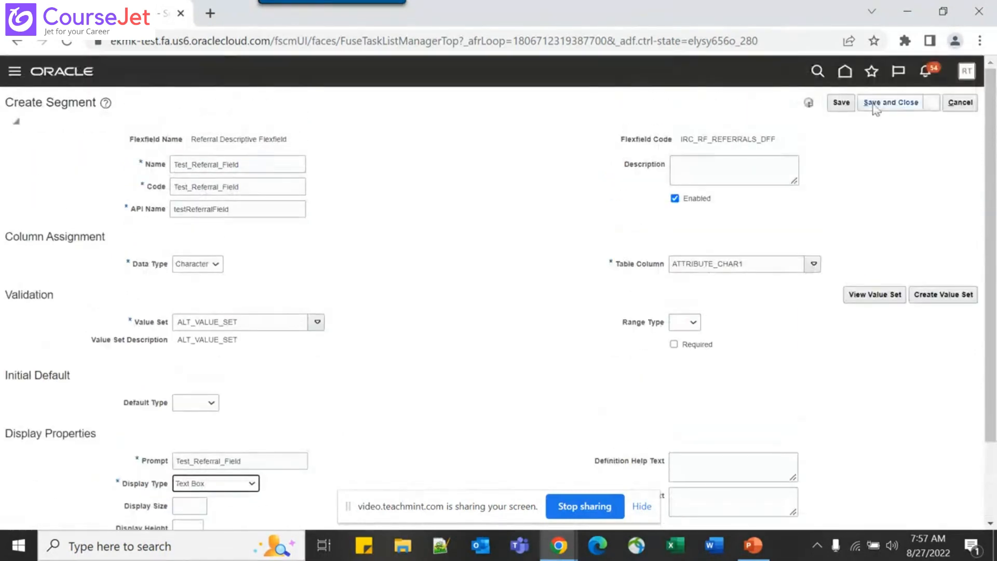
{"action": "left_click", "coordinate": [875, 104]}
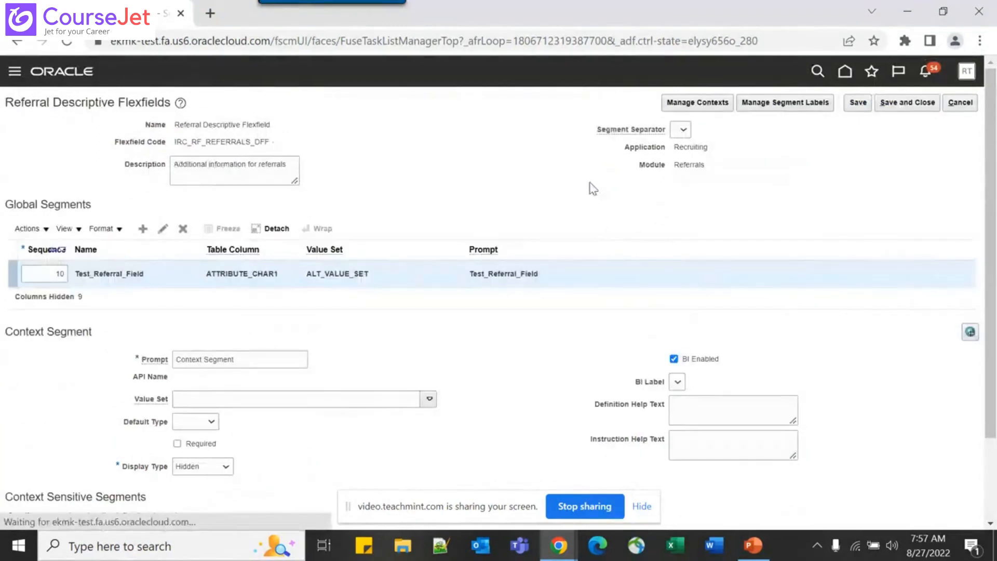
{"action": "left_click", "coordinate": [899, 104]}
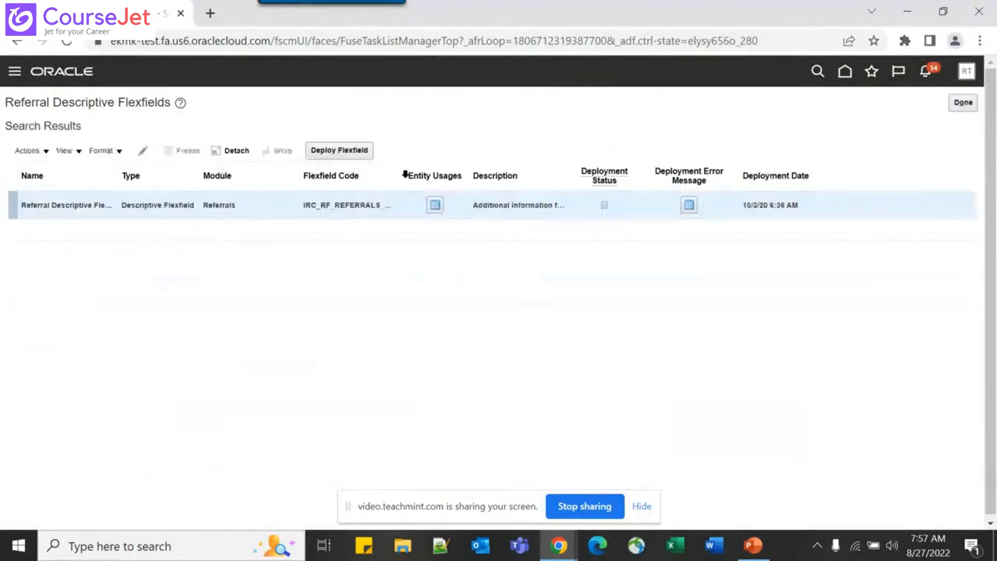
{"action": "key", "text": "alt+Tab"}
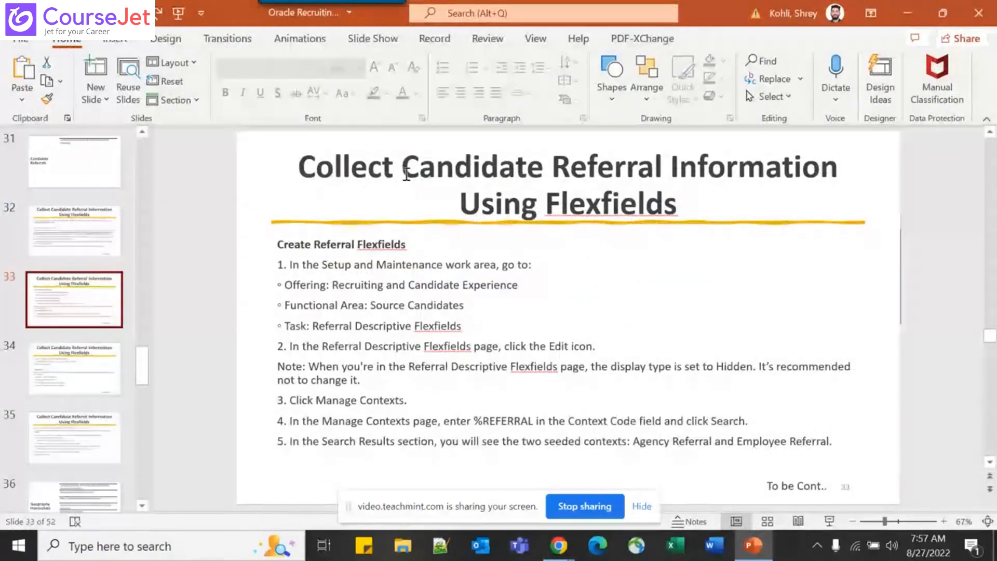
Review slides 34–36 on creating rules, then return to the Referral flexfield page
{"action": "key", "text": "Down"}
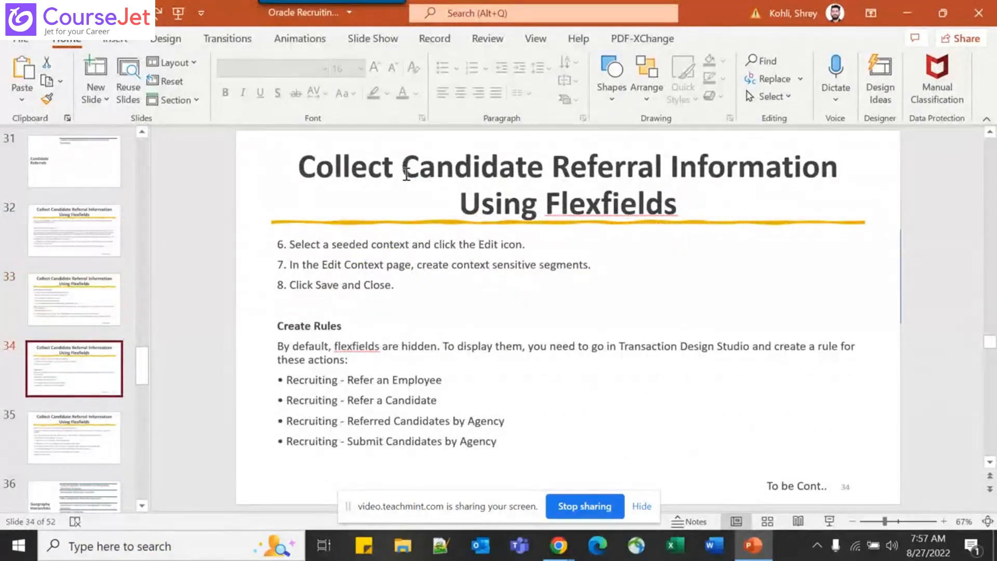
{"action": "key", "text": "Down"}
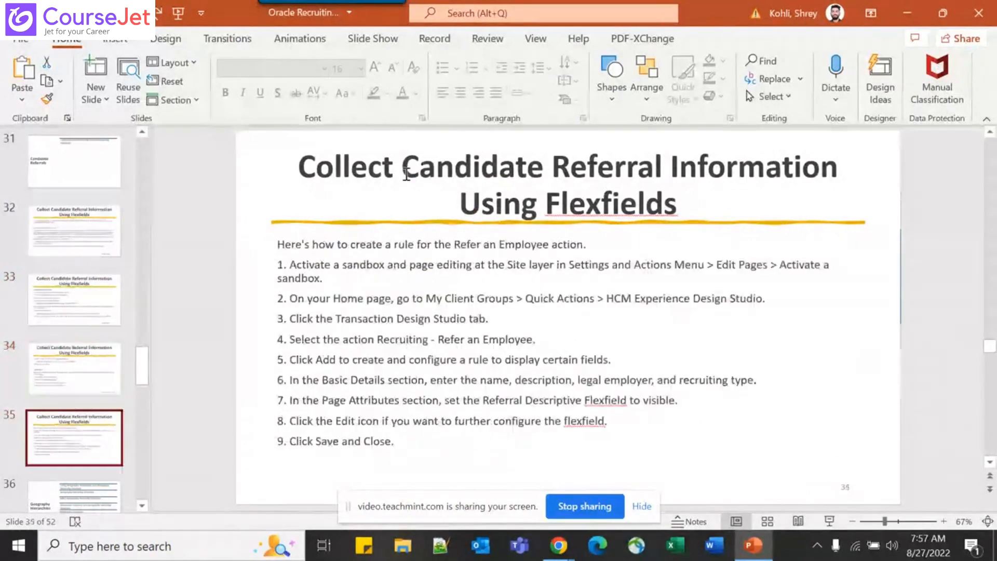
{"action": "key", "text": "Down"}
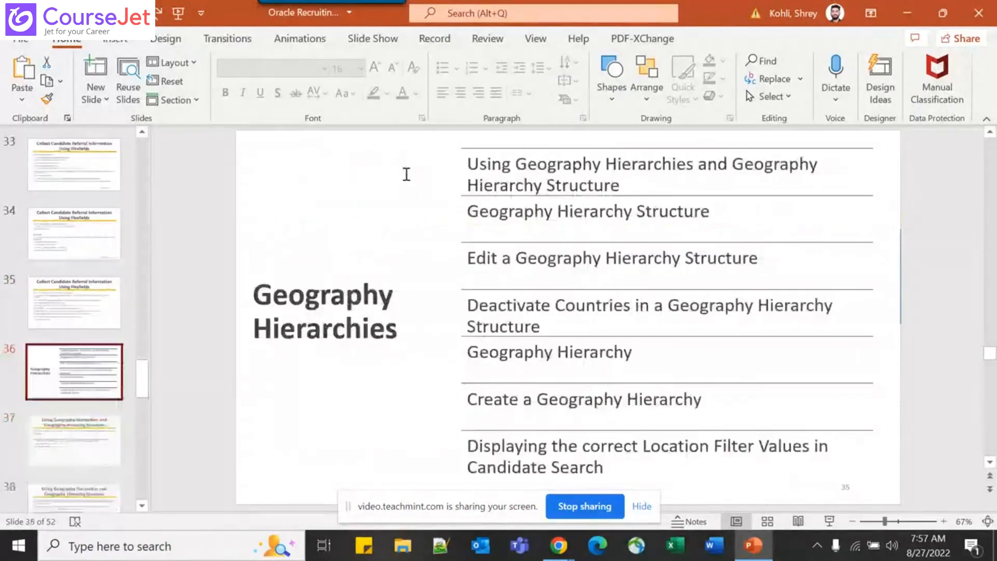
{"action": "key", "text": "Up"}
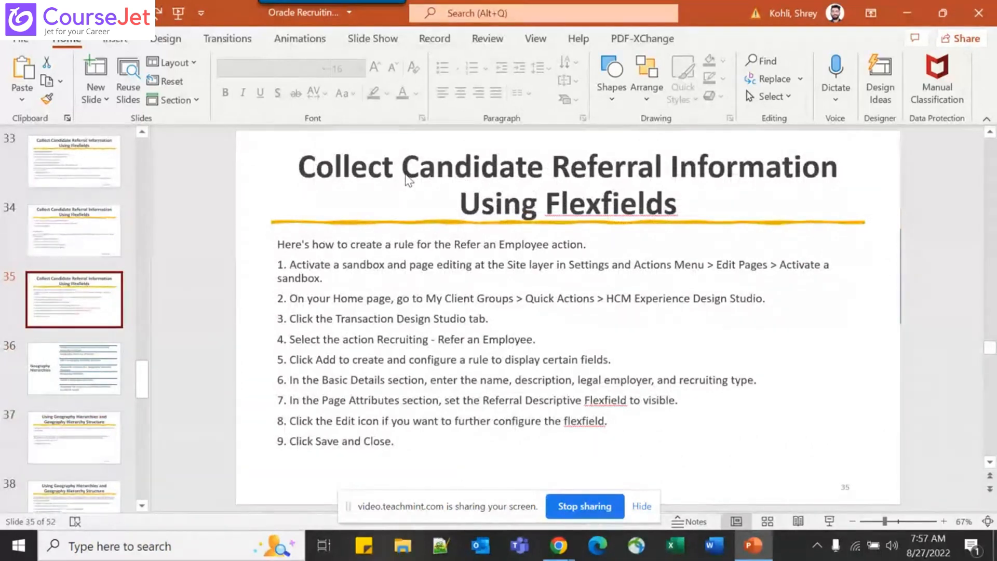
{"action": "key", "text": "Down"}
{"action": "key", "text": "alt+Tab"}
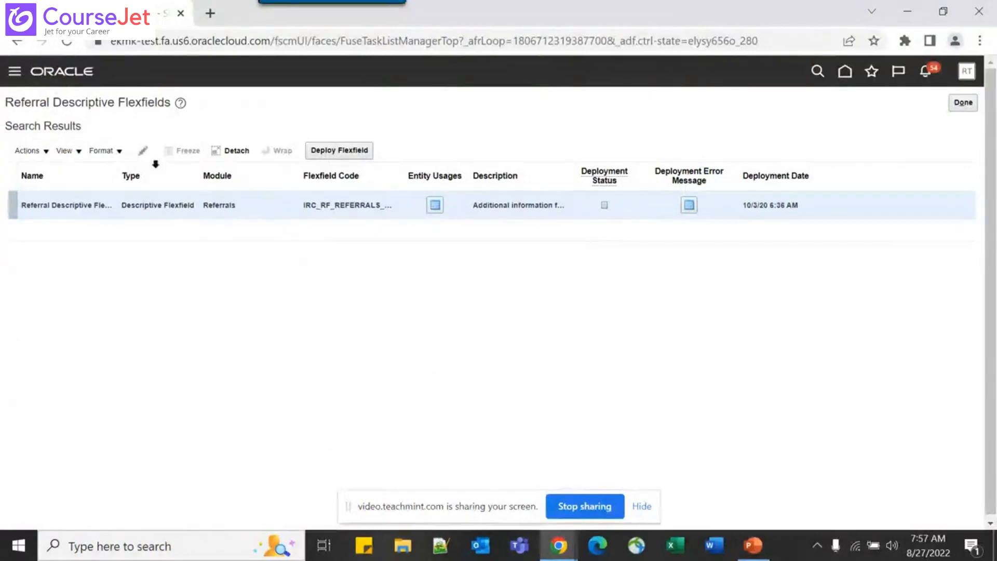
Deploy the Referral flexfield, acknowledge the success message, and finish back at setup tasks
{"action": "left_click", "coordinate": [349, 156]}
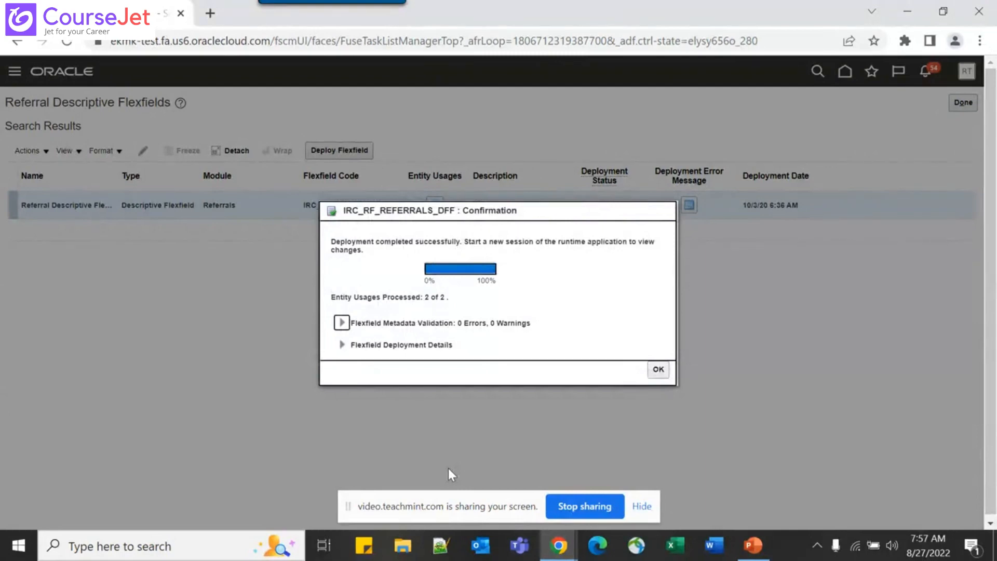
{"action": "left_click", "coordinate": [658, 369]}
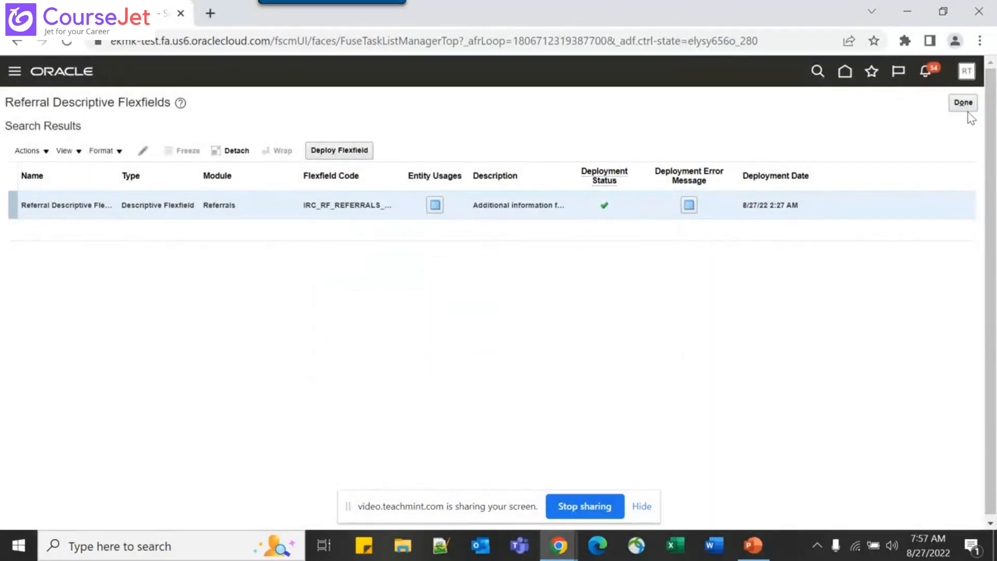
{"action": "left_click", "coordinate": [966, 108]}
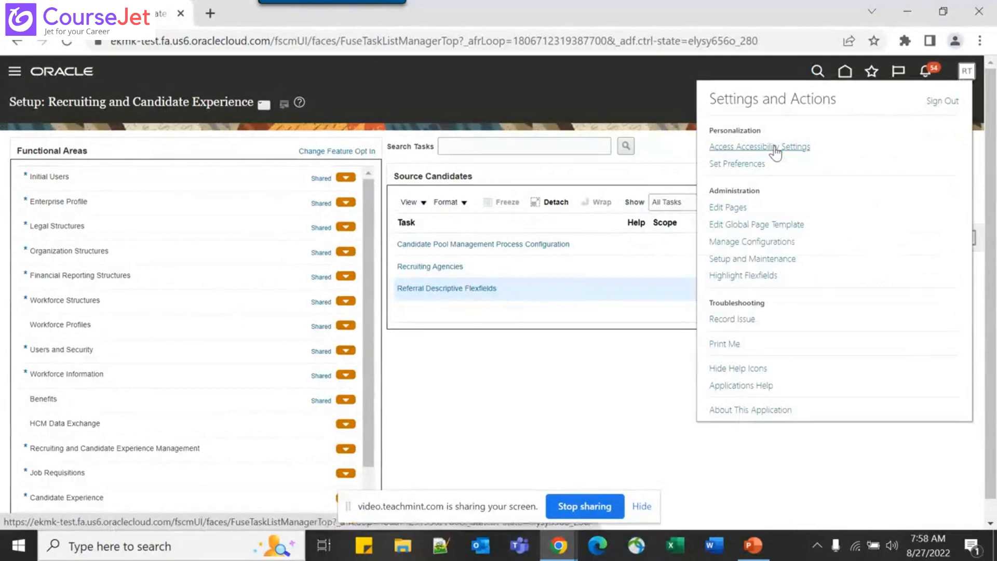
Go to sandbox activation and filter sandboxes to HCM Experience Design Studio
{"action": "left_click", "coordinate": [730, 208]}
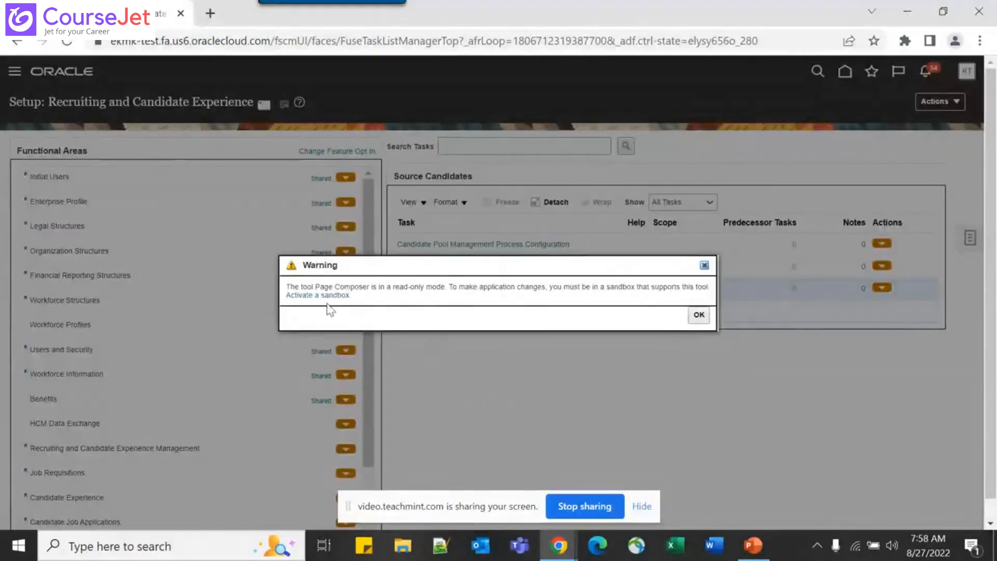
{"action": "left_click", "coordinate": [328, 299]}
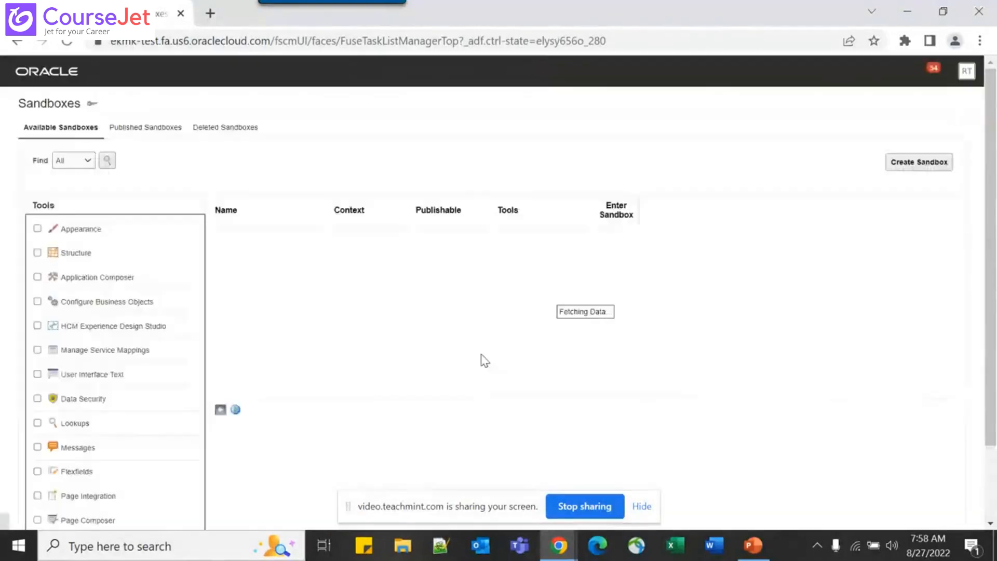
{"action": "left_click", "coordinate": [37, 326]}
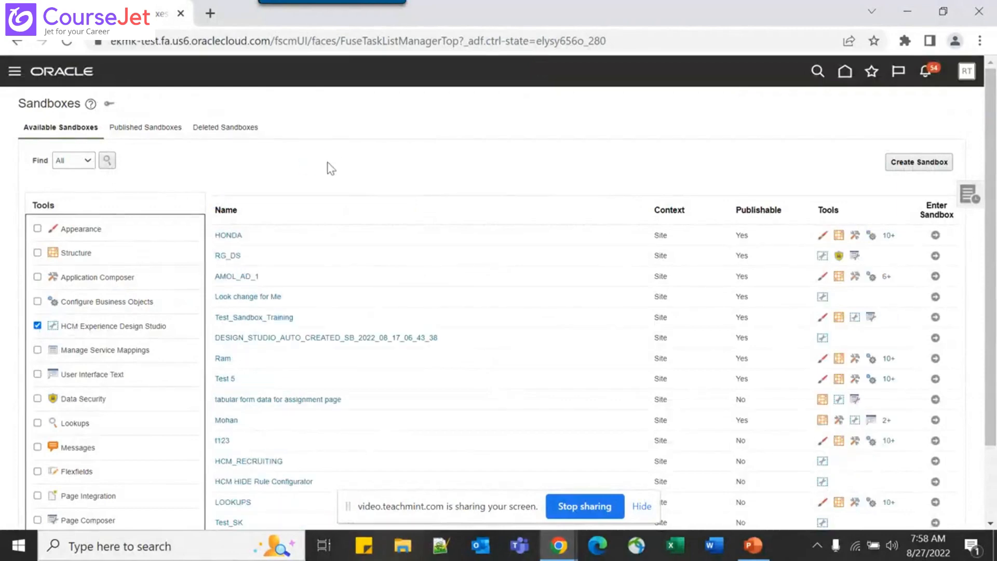
Create and enter sandbox Test_Sandbox_Test, then launch HCM Experience Design Studio
{"action": "left_click", "coordinate": [921, 162]}
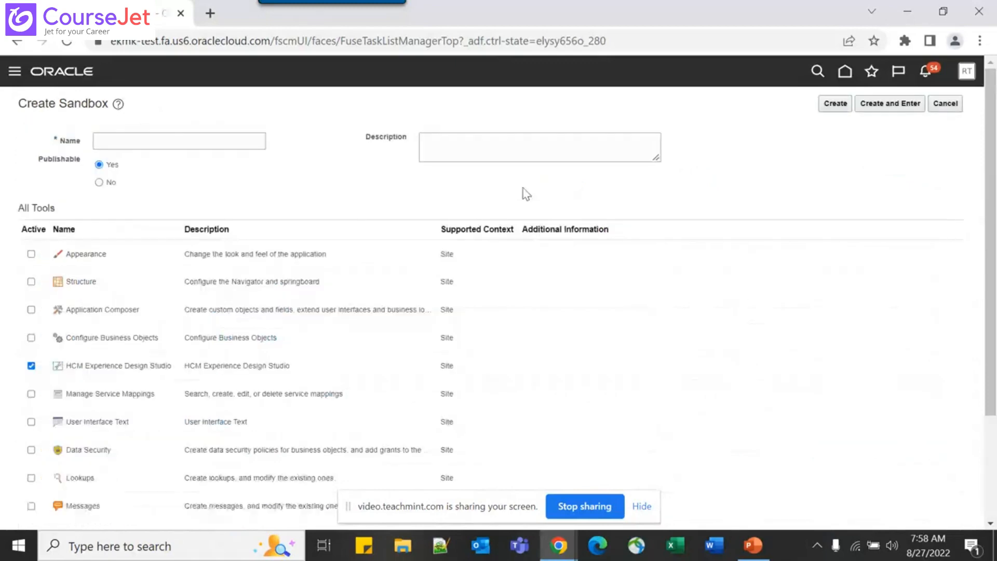
{"action": "left_click", "coordinate": [169, 143]}
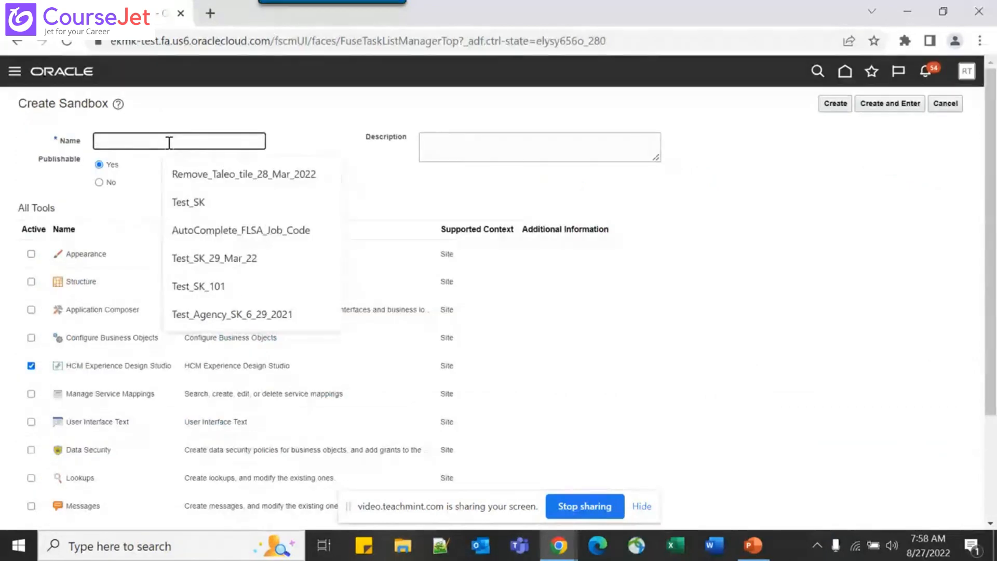
{"action": "type", "text": "Test_S"}
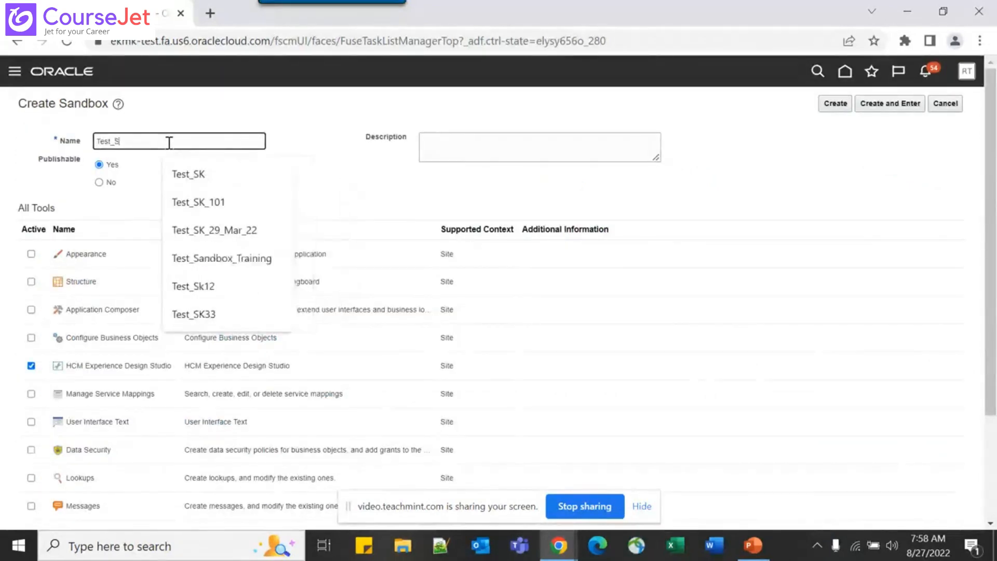
{"action": "type", "text": "andb"}
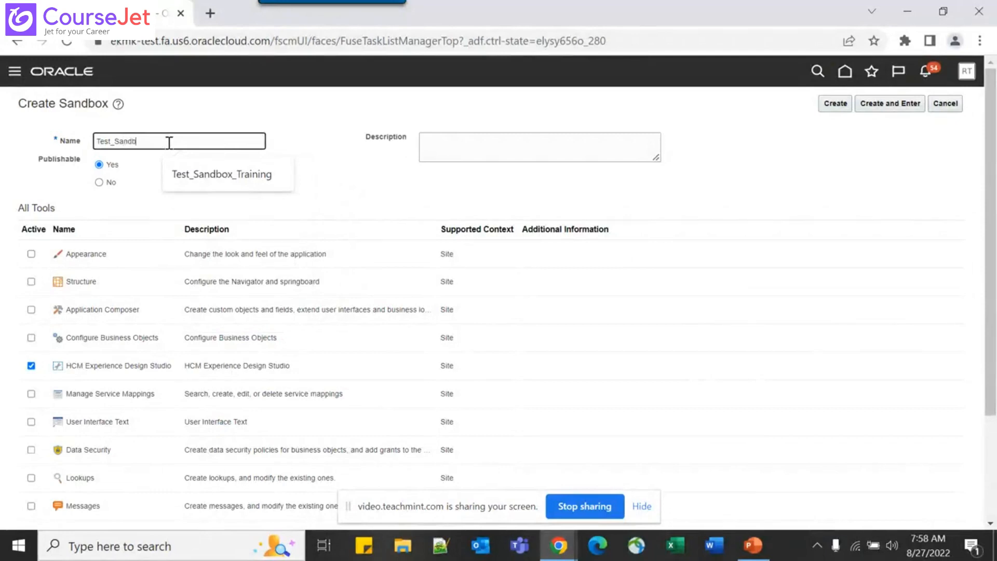
{"action": "type", "text": "ox_Test"}
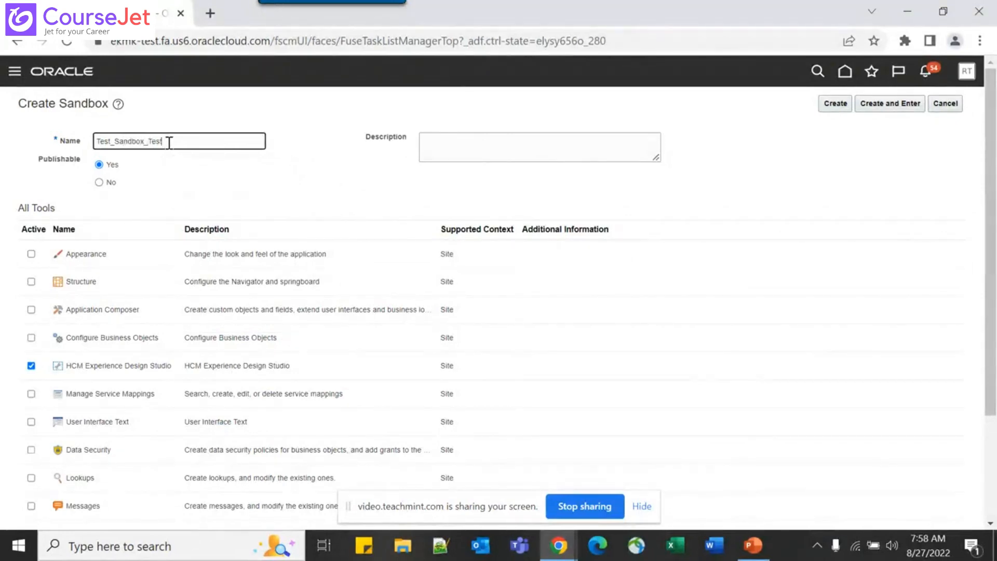
{"action": "key", "text": "Tab"}
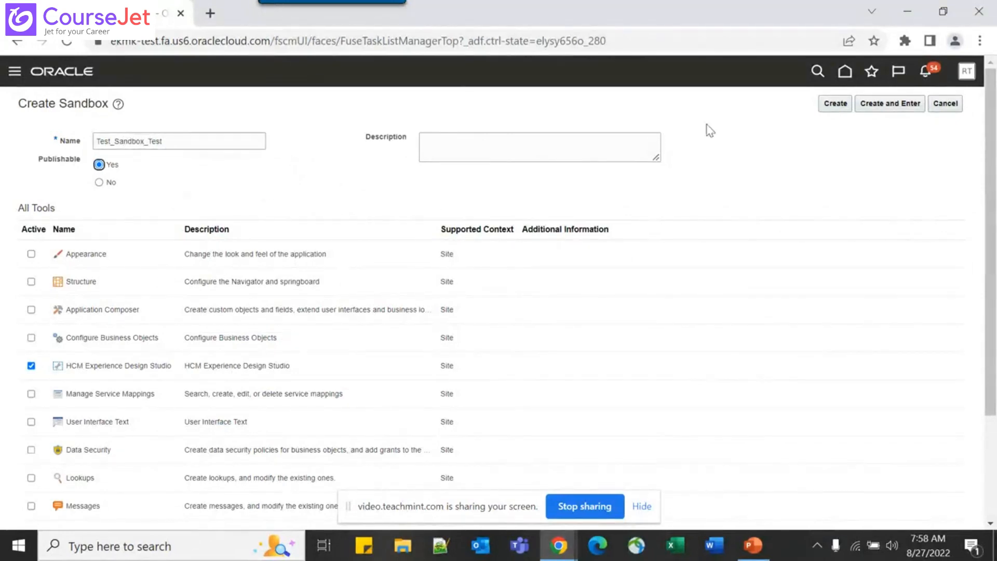
{"action": "left_click", "coordinate": [881, 104]}
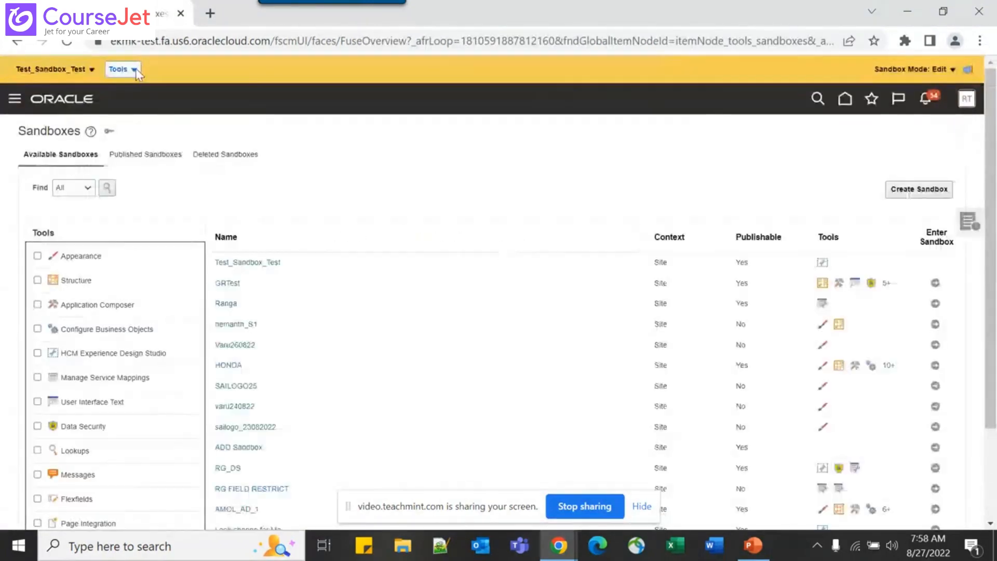
{"action": "left_click", "coordinate": [135, 68]}
{"action": "left_click", "coordinate": [144, 91]}
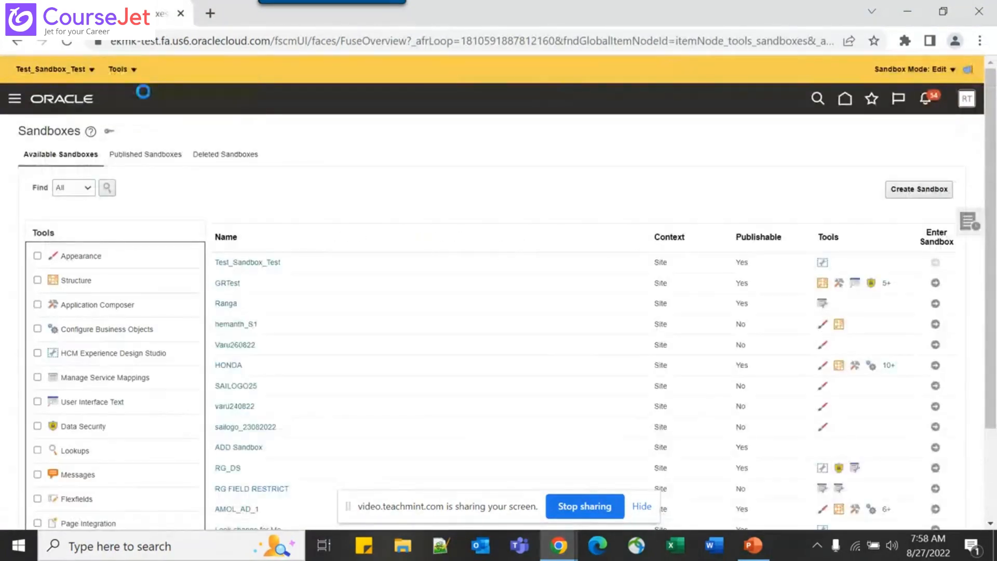
{"action": "key", "text": "alt+Tab"}
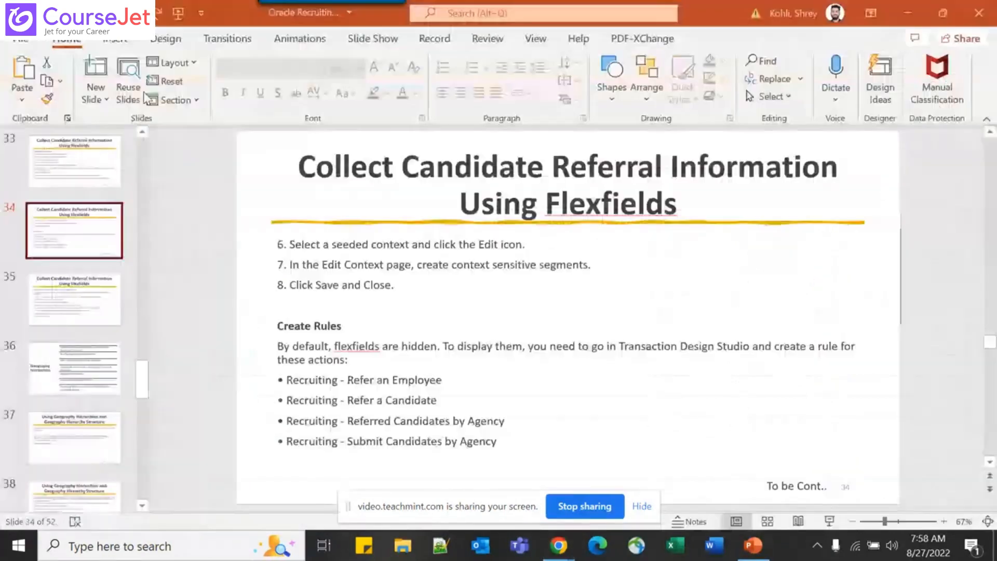
{"action": "key", "text": "Page_Up"}
{"action": "key", "text": "Page_Down"}
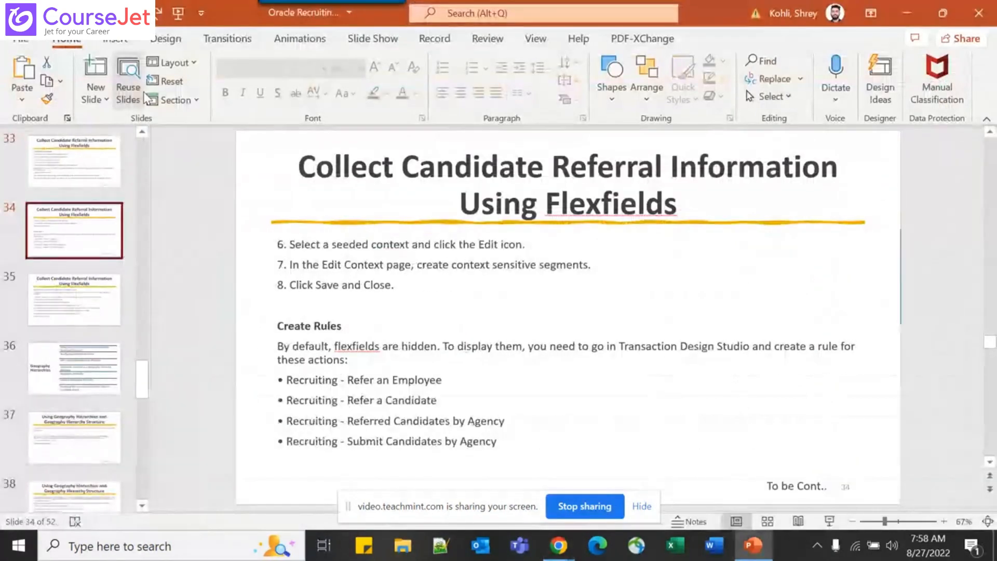
{"action": "key", "text": "alt+Tab"}
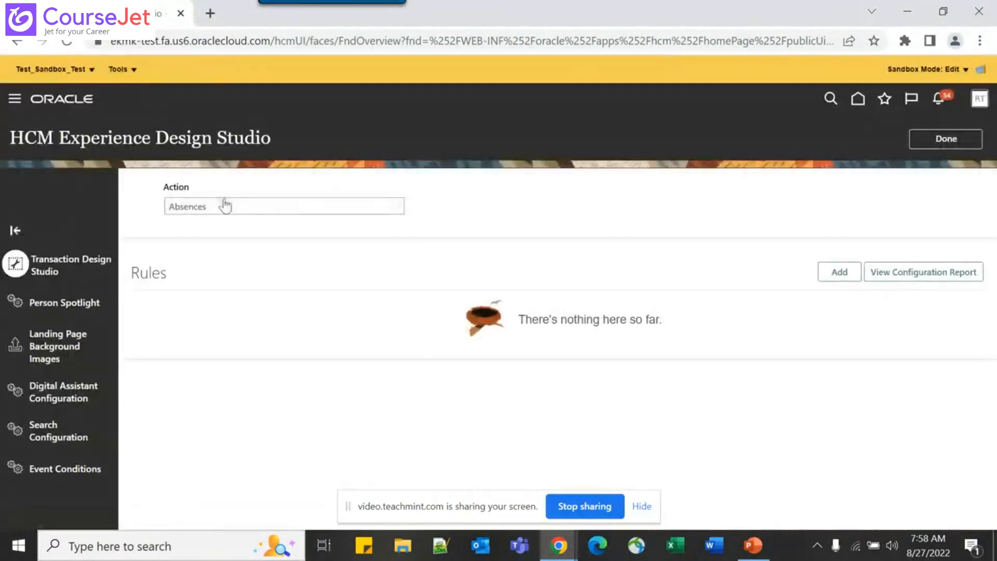
Choose Recruiting - Refer a Candidate as the Transaction Design Studio action
{"action": "left_click", "coordinate": [223, 207]}
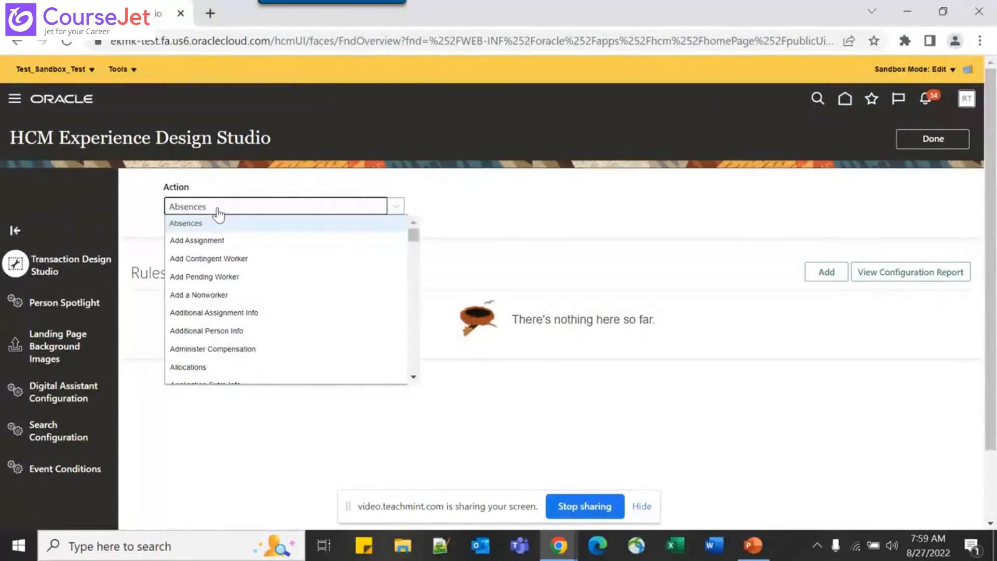
{"action": "key", "text": "r"}
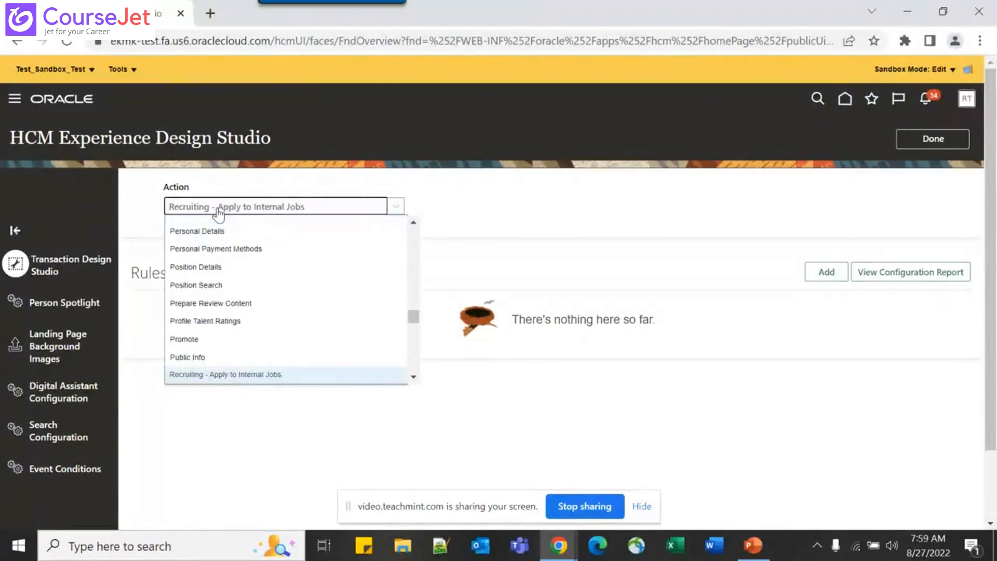
{"action": "key", "text": "Down"}
{"action": "key", "text": "Down"}
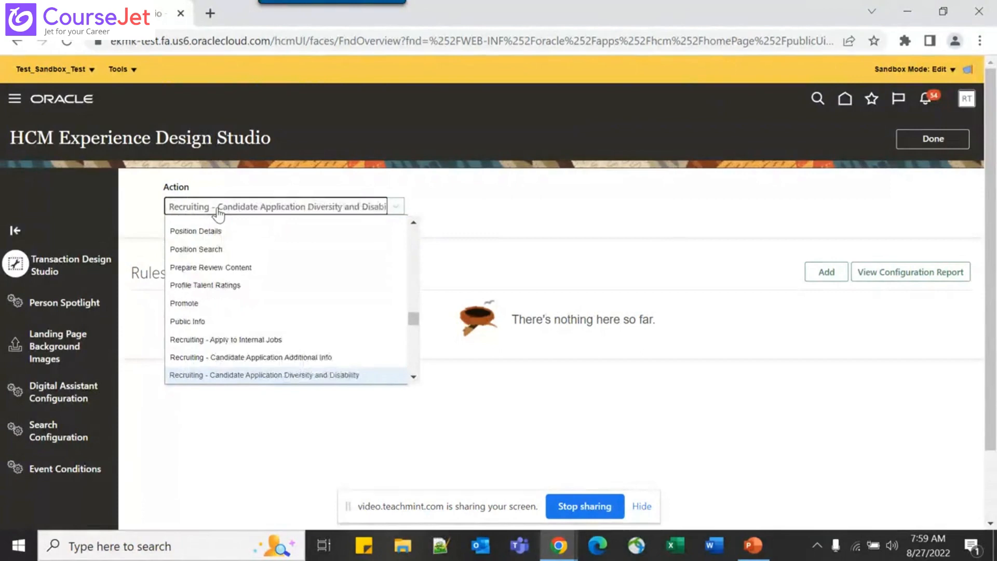
{"action": "key", "text": "Down"}
{"action": "key", "text": "Down"}
{"action": "key", "text": "Down"}
{"action": "key", "text": "Down"}
{"action": "key", "text": "Down"}
{"action": "key", "text": "Down"}
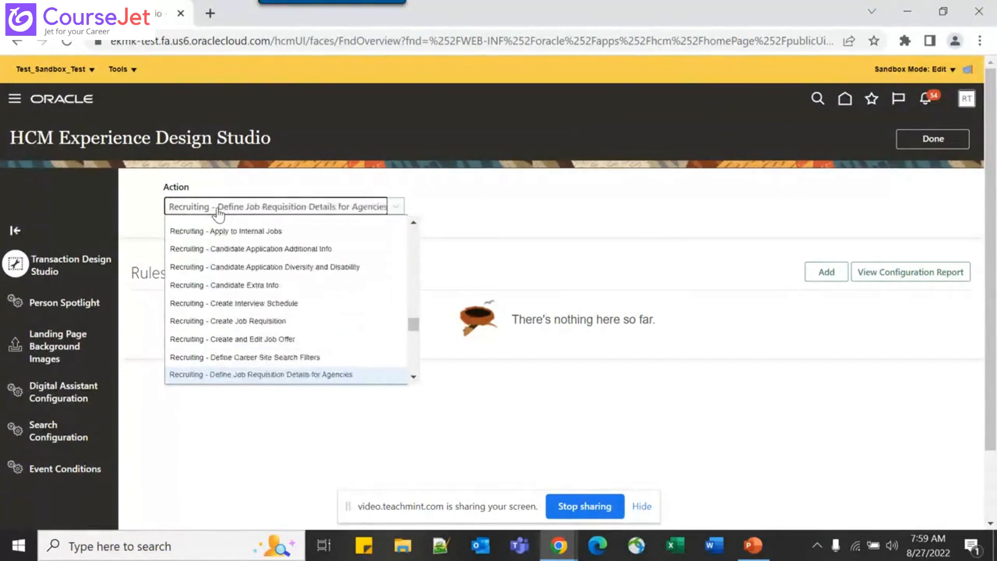
{"action": "key", "text": "Down"}
{"action": "key", "text": "Down"}
{"action": "key", "text": "Down"}
{"action": "key", "text": "Down"}
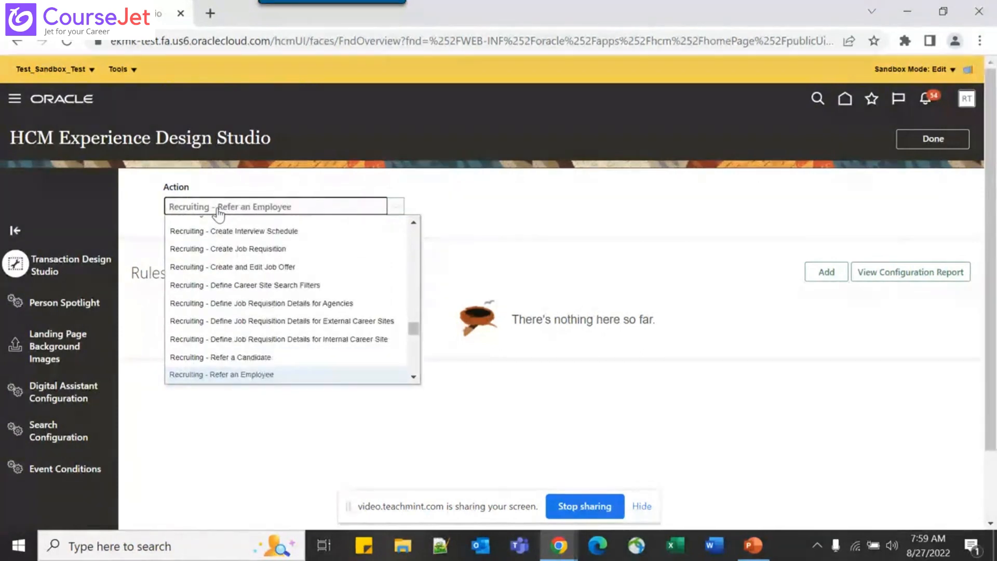
{"action": "key", "text": "Up"}
{"action": "key", "text": "Return"}
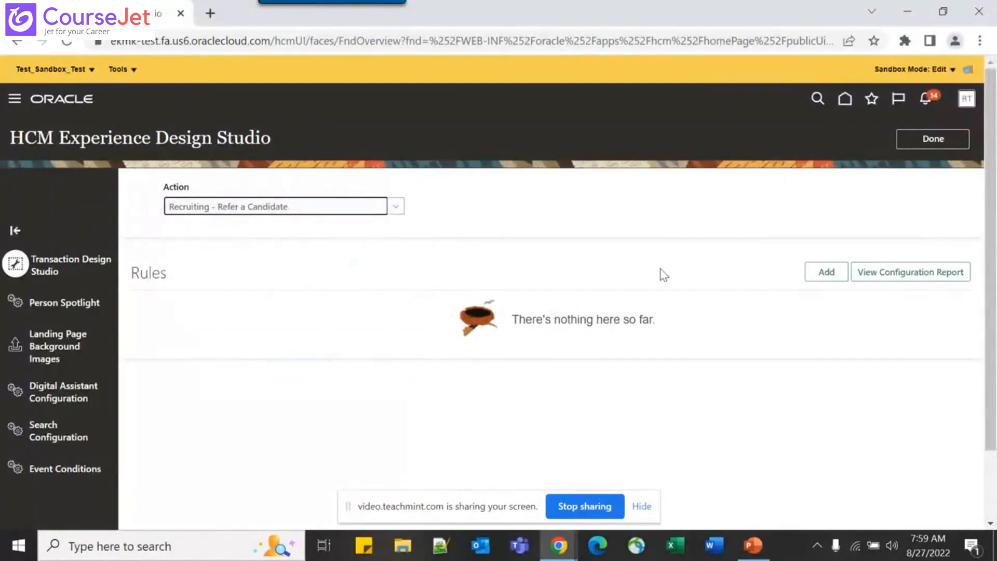
Add a new rule and keep Refer a Candidate as the page attributes region
{"action": "left_click", "coordinate": [829, 278]}
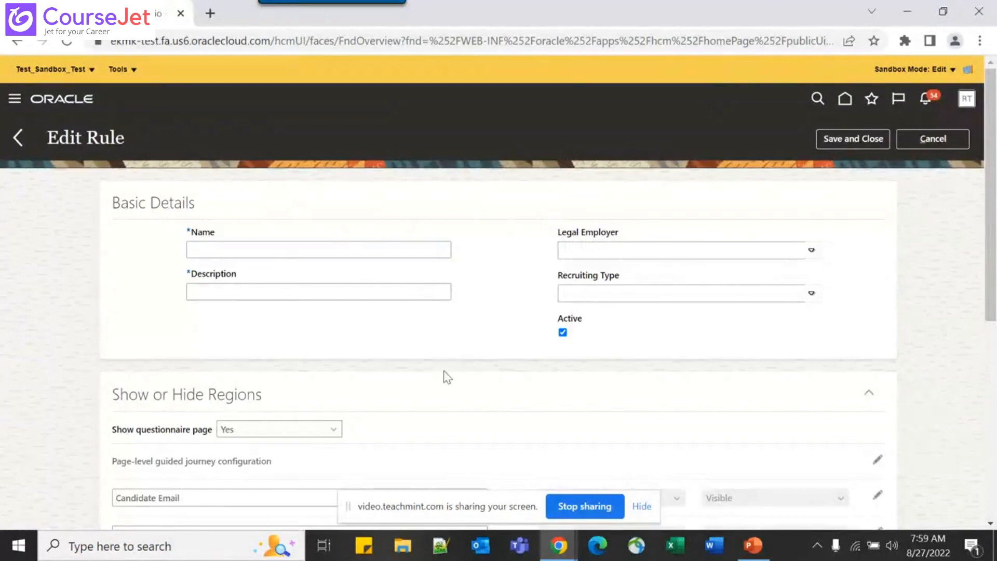
{"action": "scroll", "coordinate": [446, 375], "scroll_direction": "down", "scroll_amount": 5}
{"action": "scroll", "coordinate": [444, 369], "scroll_direction": "down", "scroll_amount": 3}
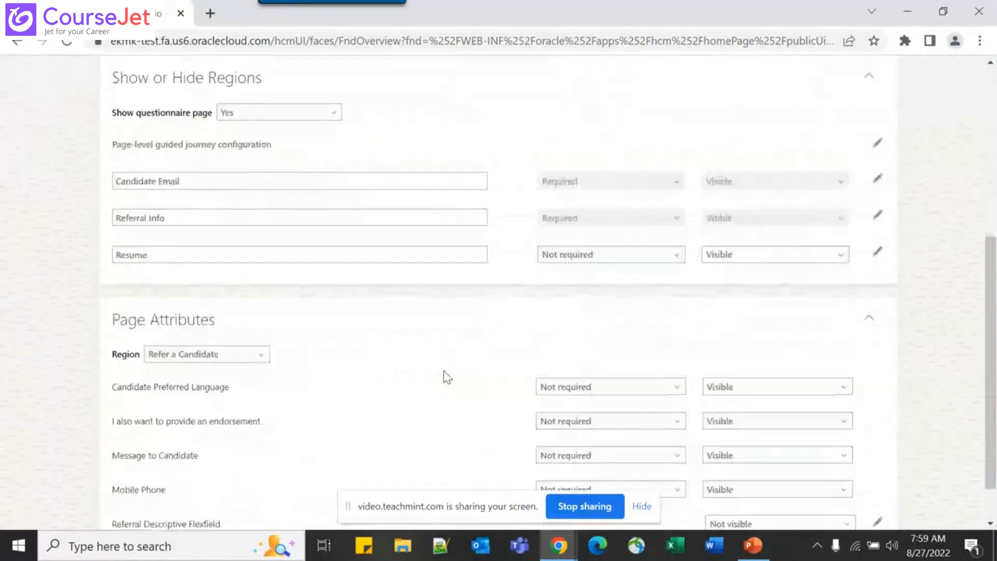
{"action": "left_click", "coordinate": [257, 303]}
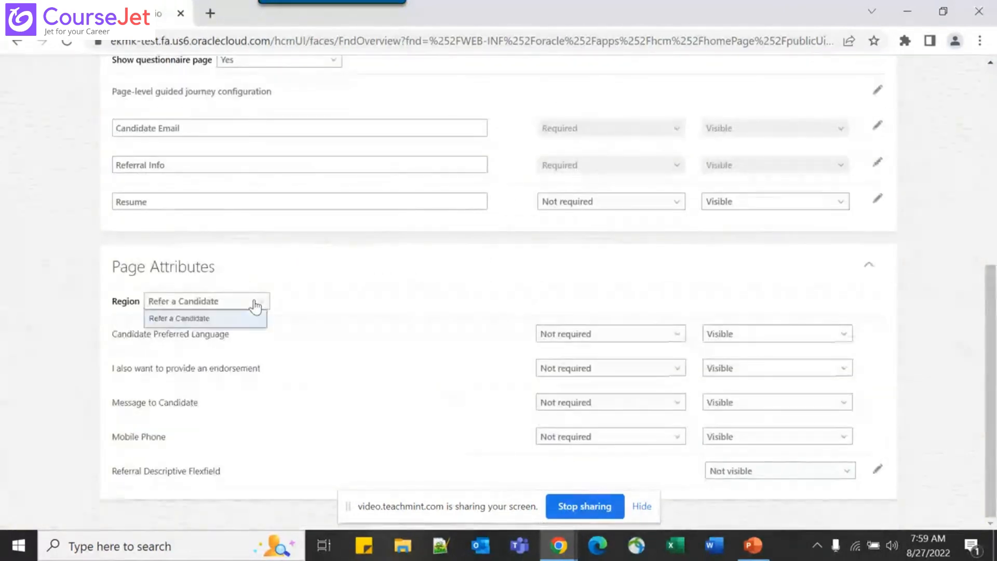
{"action": "left_click", "coordinate": [392, 276]}
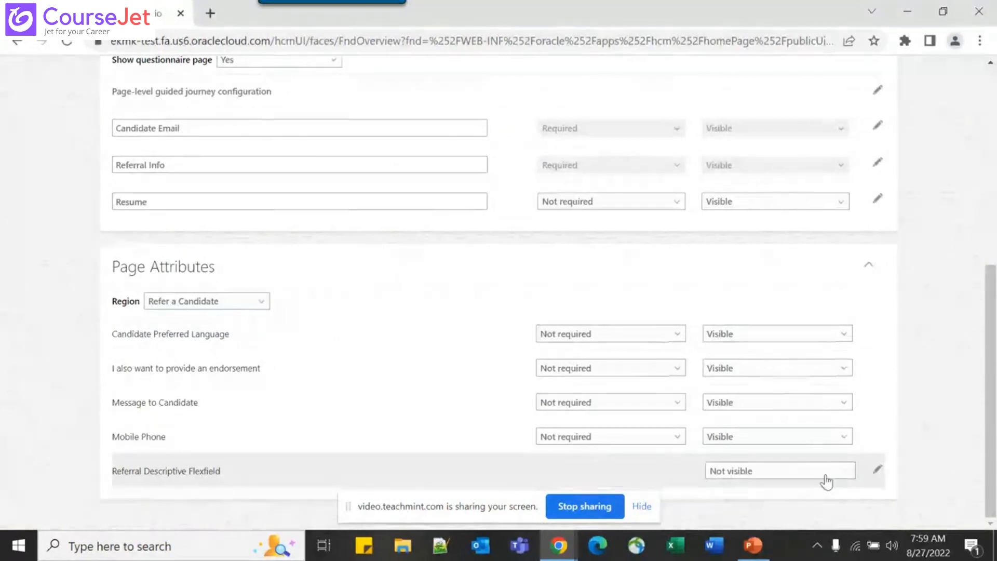
Set Test_Referral_Field as the Referral Descriptive Flexfield's attribute
{"action": "left_click", "coordinate": [877, 469]}
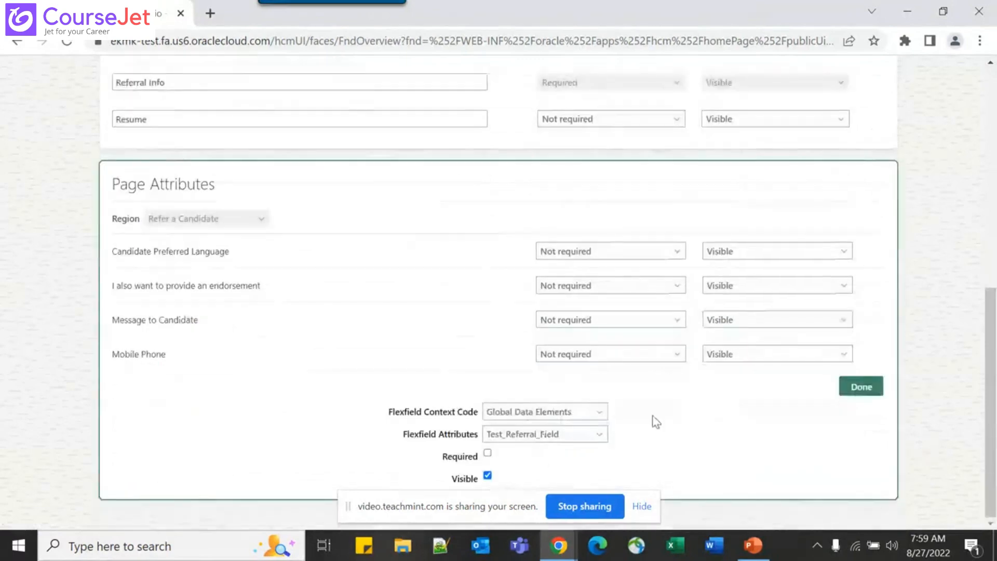
{"action": "left_click", "coordinate": [581, 435]}
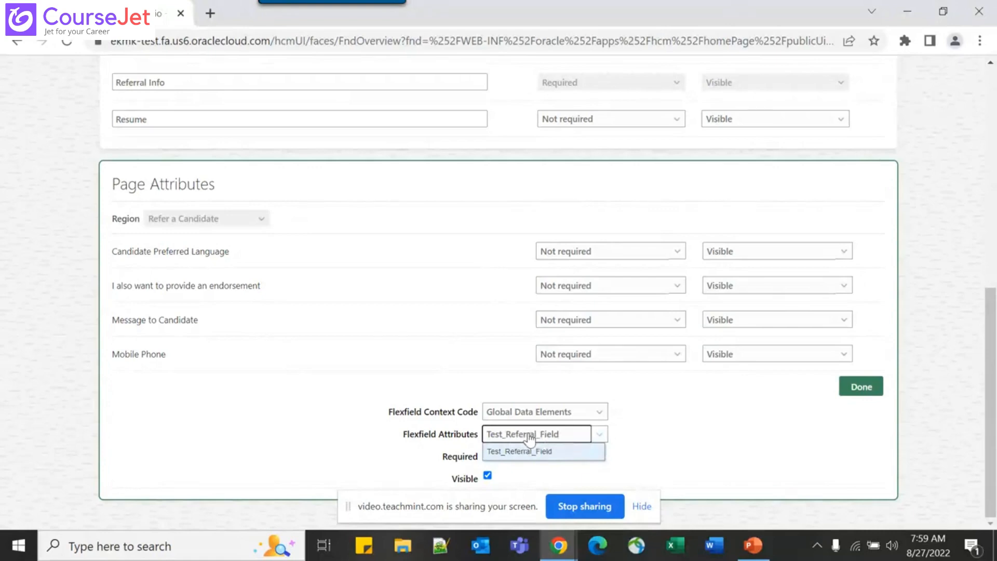
{"action": "left_click", "coordinate": [582, 428]}
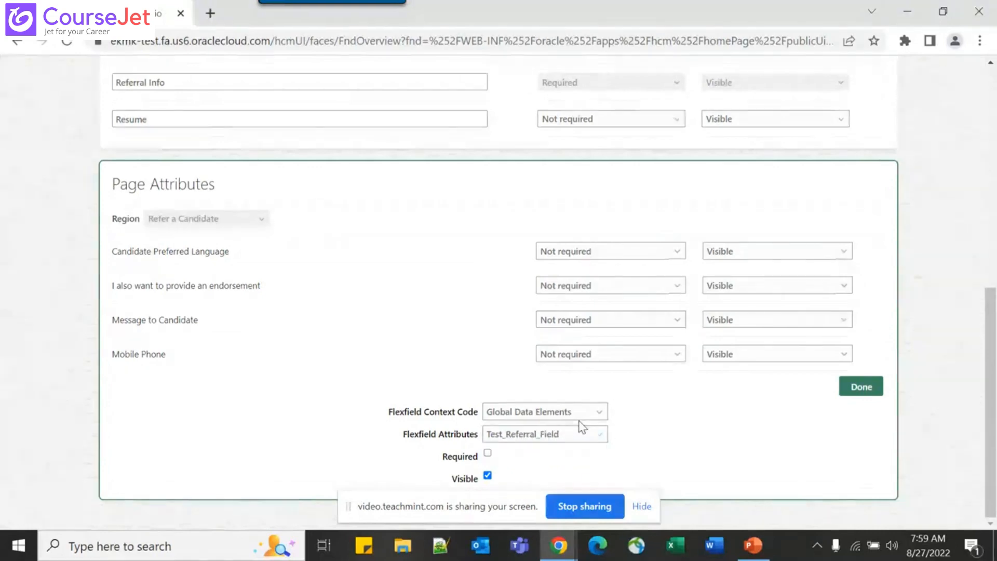
{"action": "left_click", "coordinate": [860, 387]}
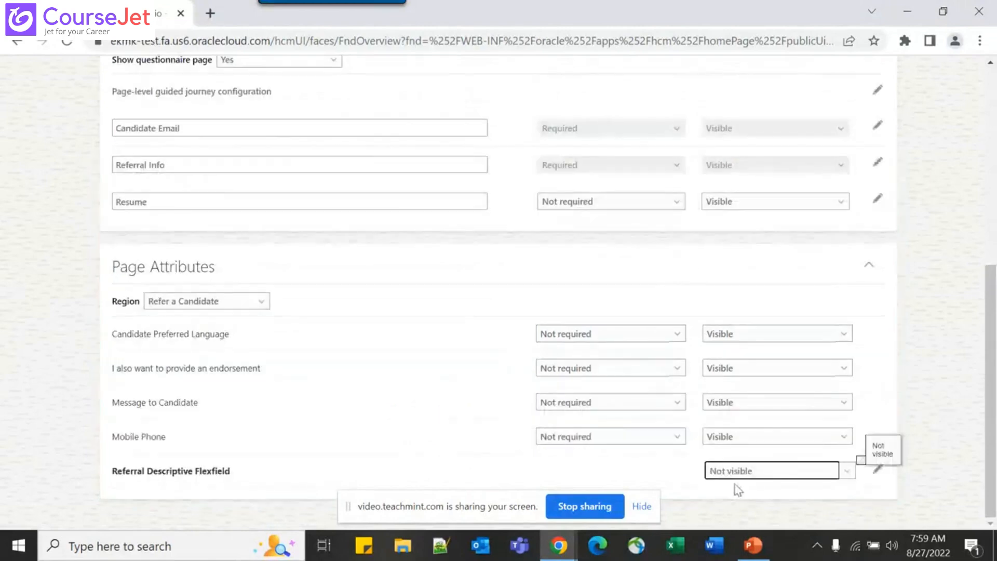
Set the Referral Descriptive Flexfield's visibility to Visible
{"action": "left_click", "coordinate": [763, 474]}
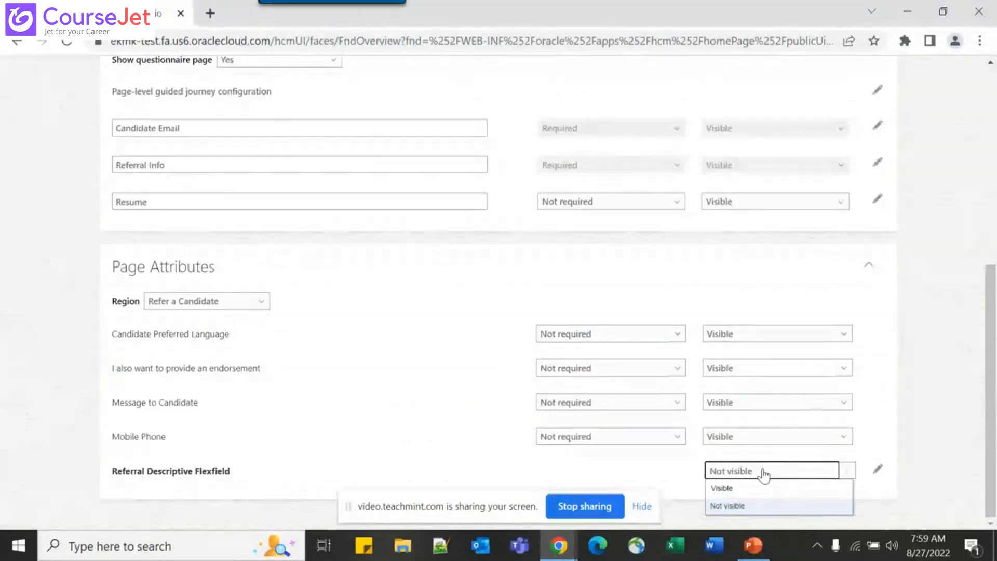
{"action": "left_click", "coordinate": [727, 489]}
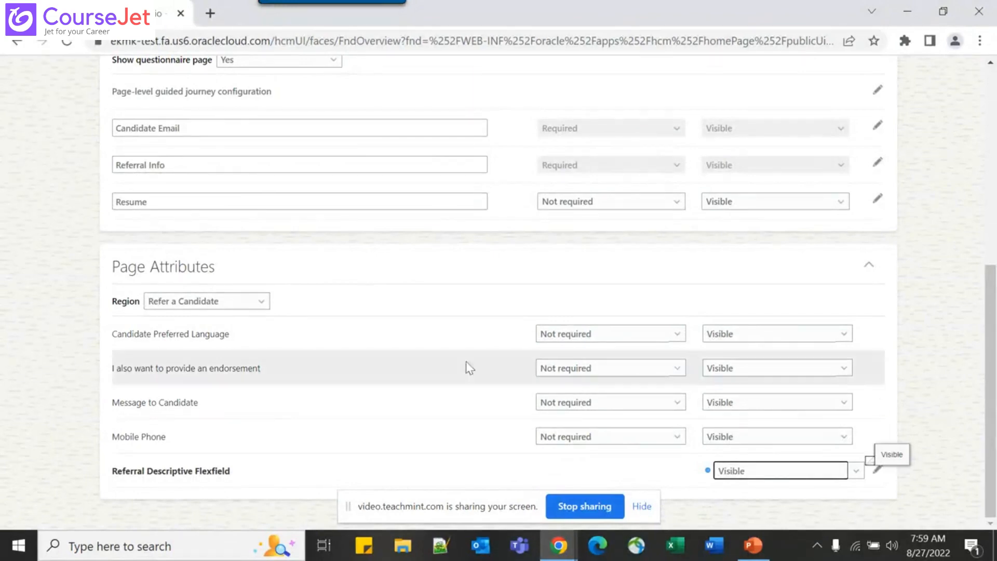
{"action": "triple_click", "coordinate": [168, 470]}
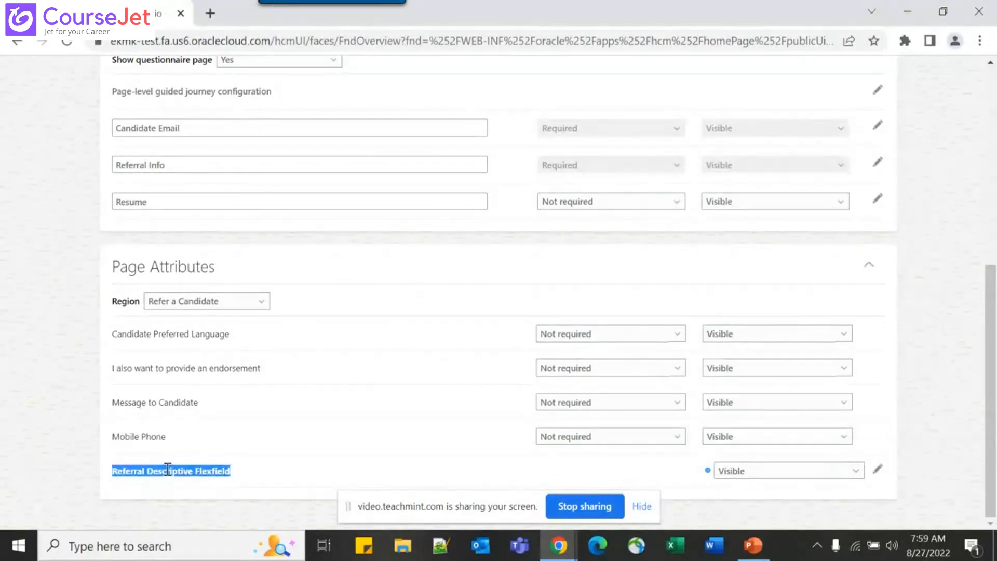
{"action": "left_click", "coordinate": [30, 487]}
{"action": "scroll", "coordinate": [85, 378], "scroll_direction": "up", "scroll_amount": 7}
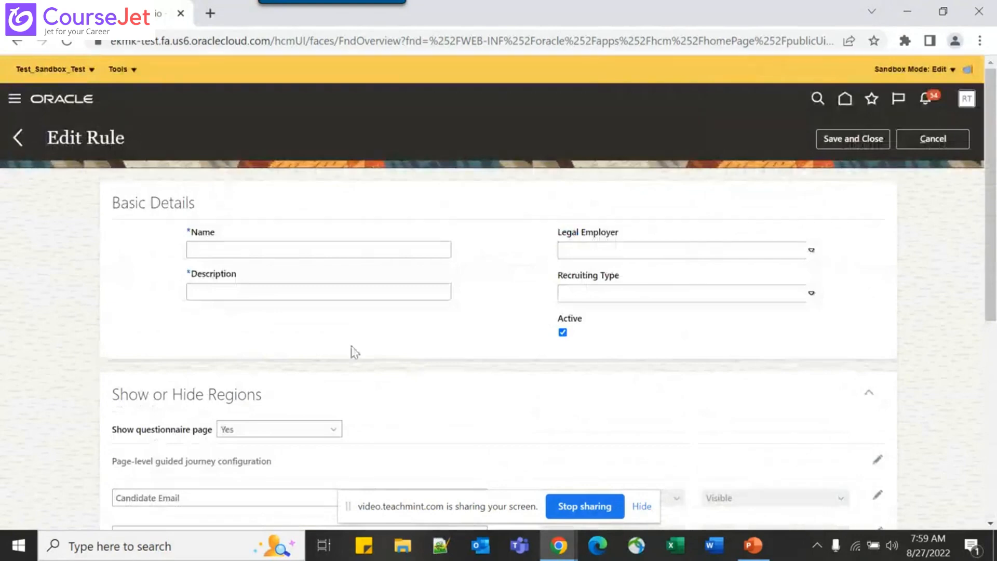
Go over the rule-creation slides to slide 36, Geography Hierarchies, then return to Edit Rule
{"action": "key", "text": "alt+Tab"}
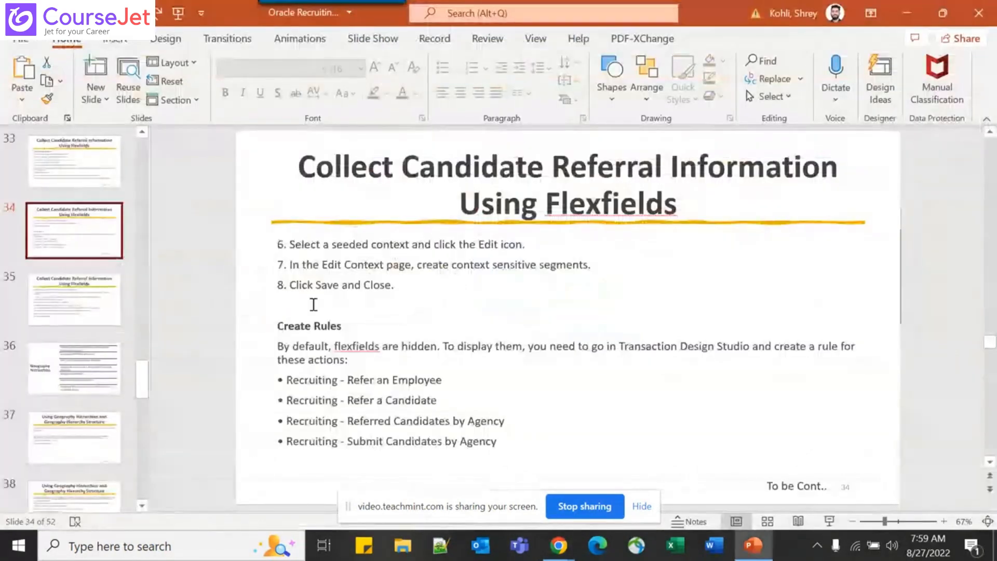
{"action": "scroll", "coordinate": [313, 305], "scroll_direction": "down", "scroll_amount": 1}
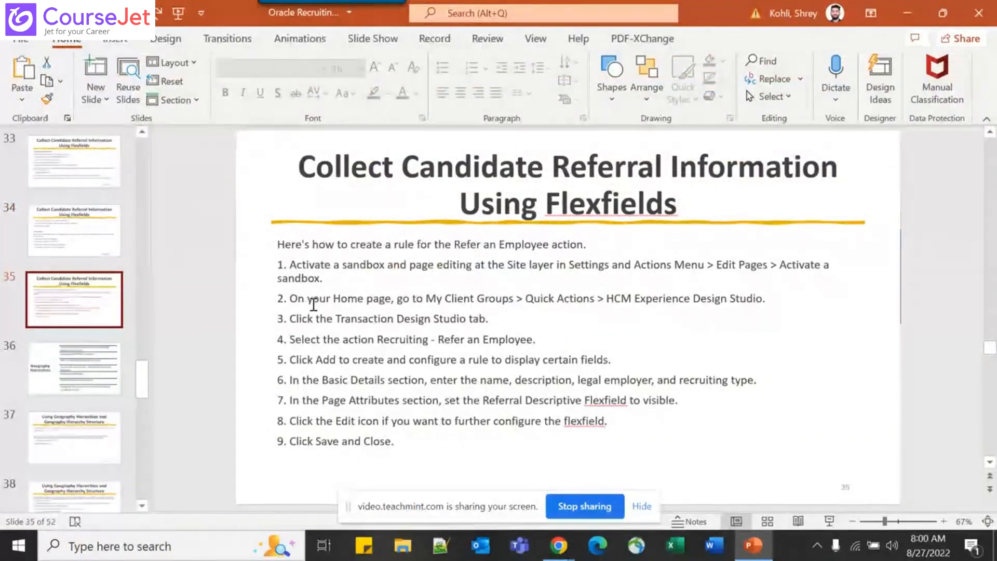
{"action": "scroll", "coordinate": [313, 304], "scroll_direction": "down", "scroll_amount": 1}
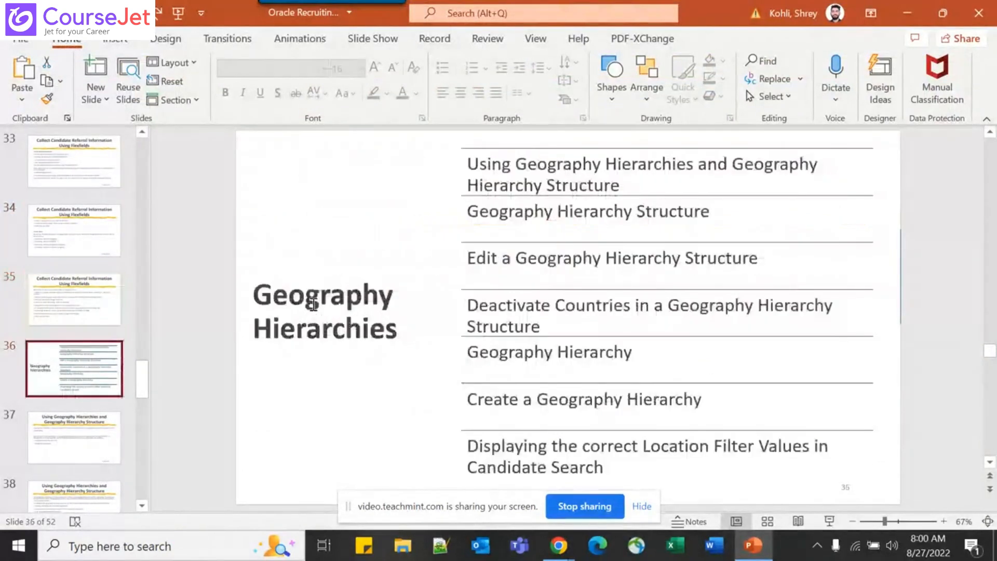
{"action": "key", "text": "alt+Tab"}
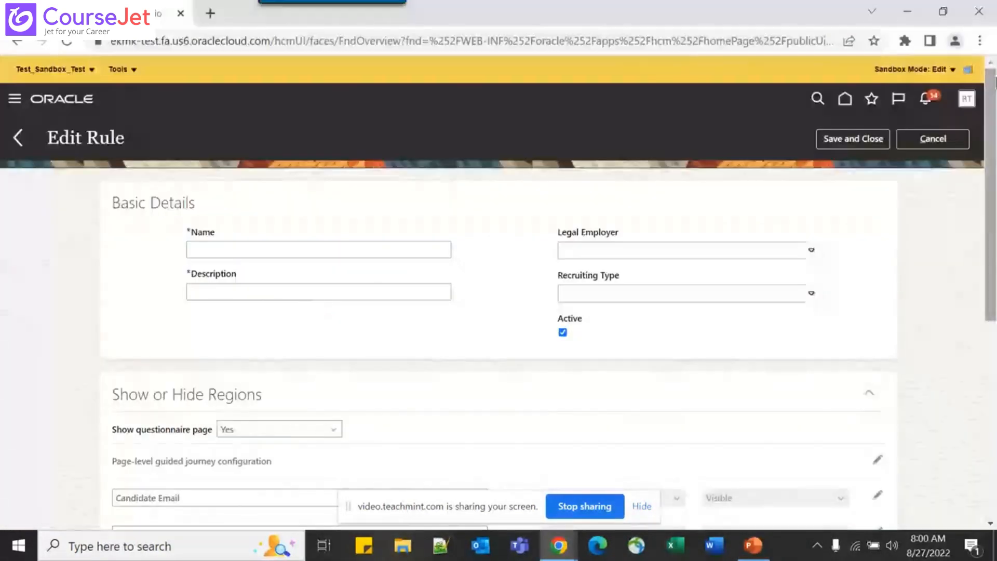
Cancel the unsaved rule and leave the Test_Sandbox_Test sandbox, confirming with Yes
{"action": "left_click", "coordinate": [929, 140]}
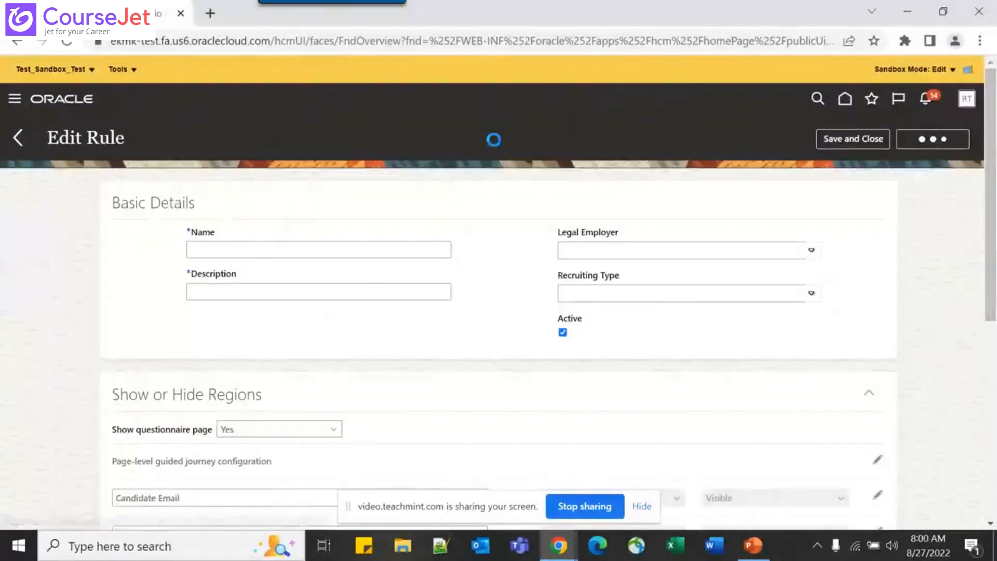
{"action": "left_click", "coordinate": [130, 70]}
{"action": "left_click", "coordinate": [57, 71]}
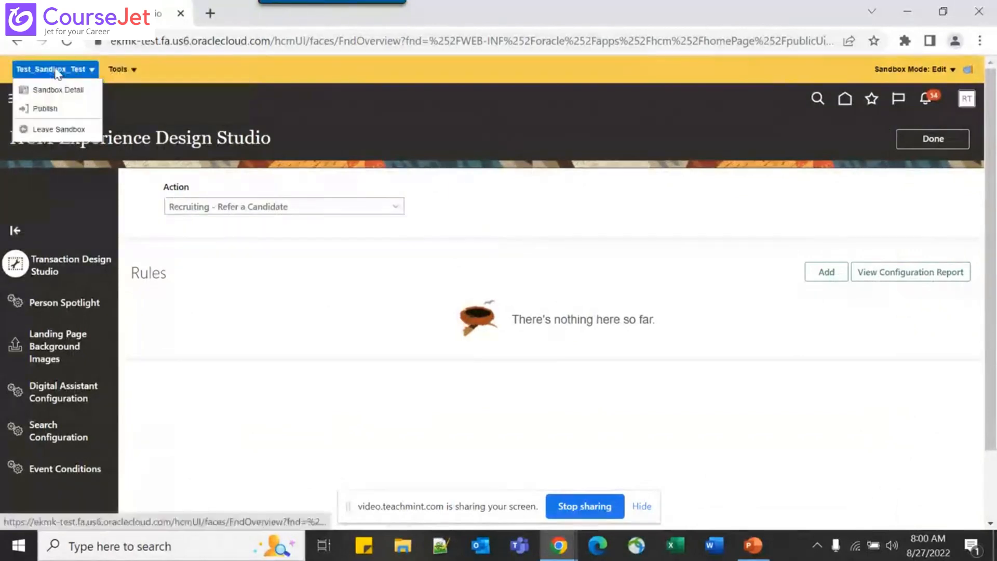
{"action": "left_click", "coordinate": [59, 129]}
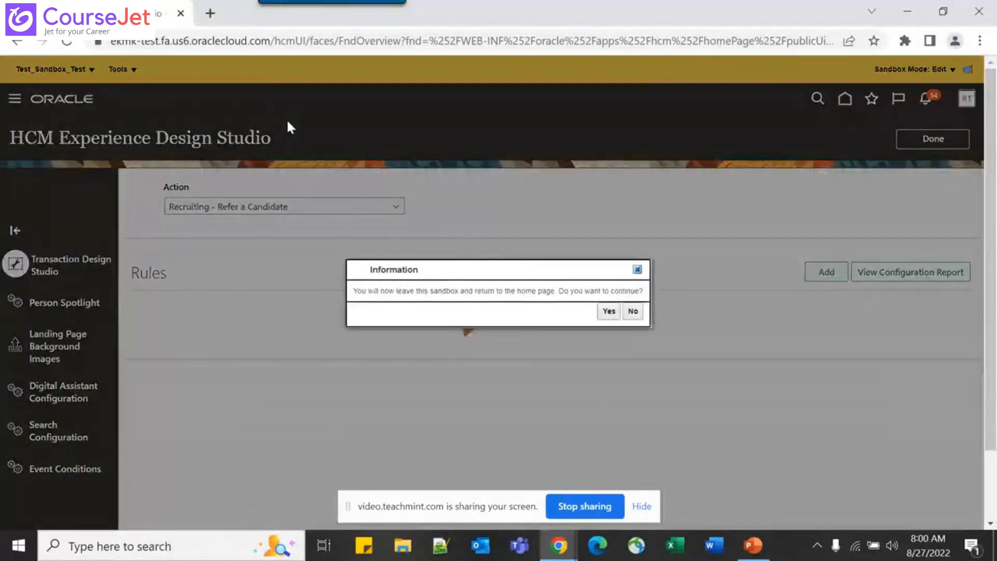
{"action": "left_click", "coordinate": [608, 311]}
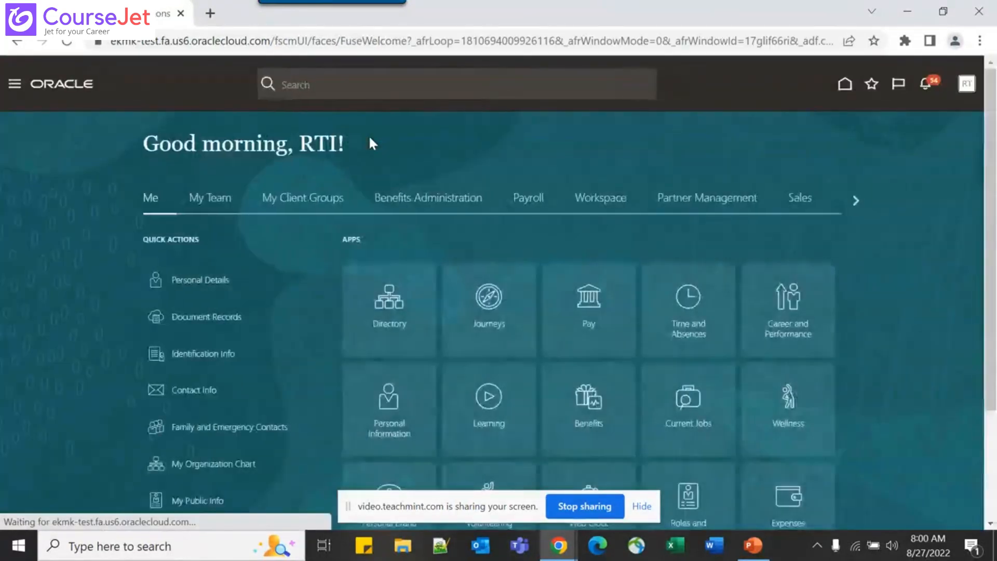
Switch back to PowerPoint on slide 36, Geography Hierarchies
{"action": "key", "text": "alt+Tab"}
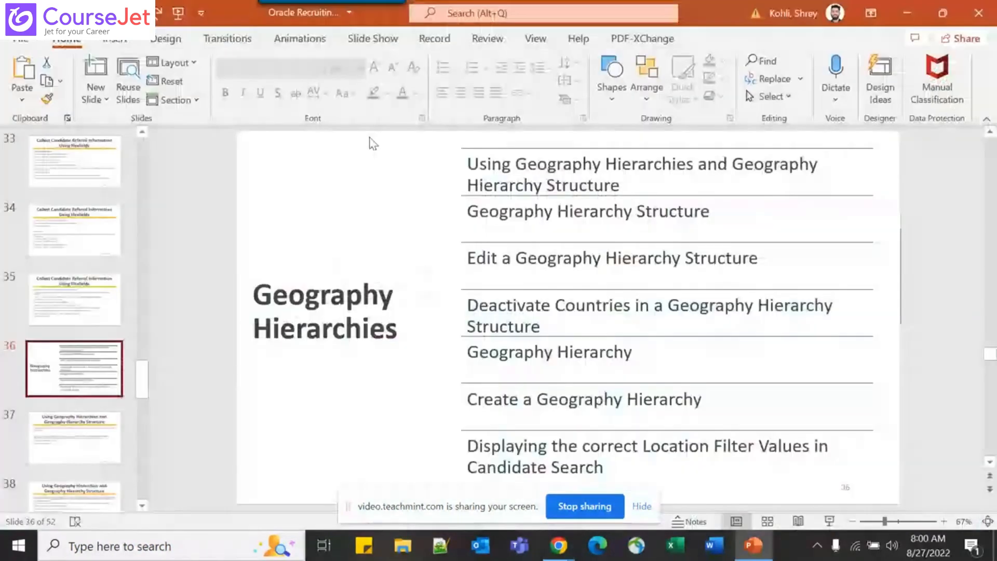
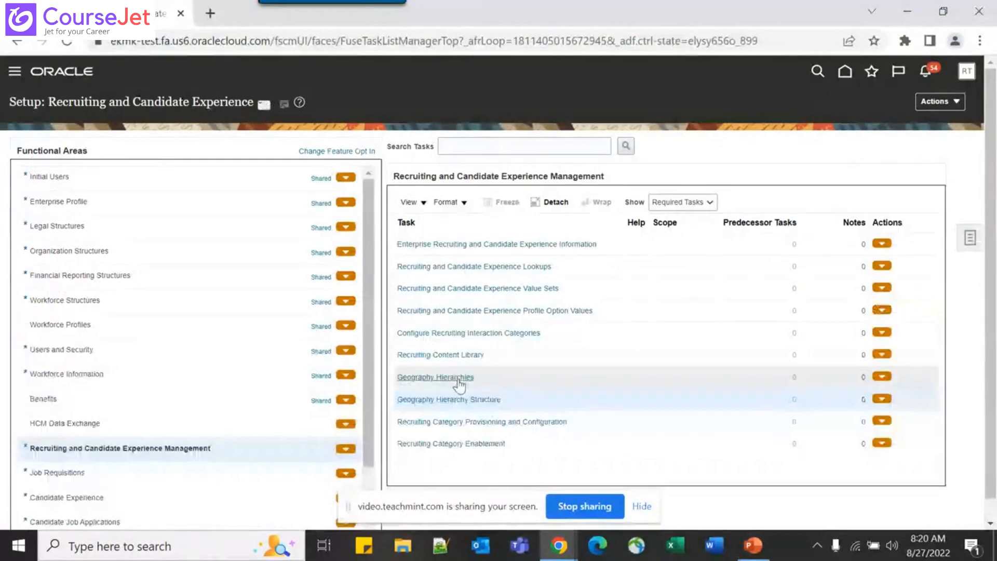
Open the Geography Hierarchies task from the Recruiting and Candidate Experience Management list
{"action": "left_click", "coordinate": [453, 377]}
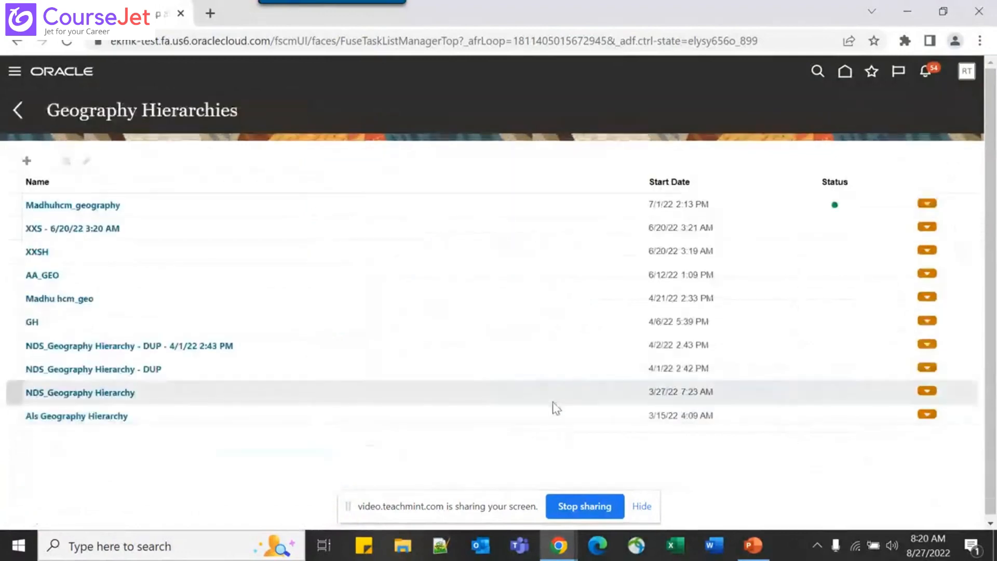
Create a new geography hierarchy named Test_ORC, set to start on activation
{"action": "left_click", "coordinate": [31, 164]}
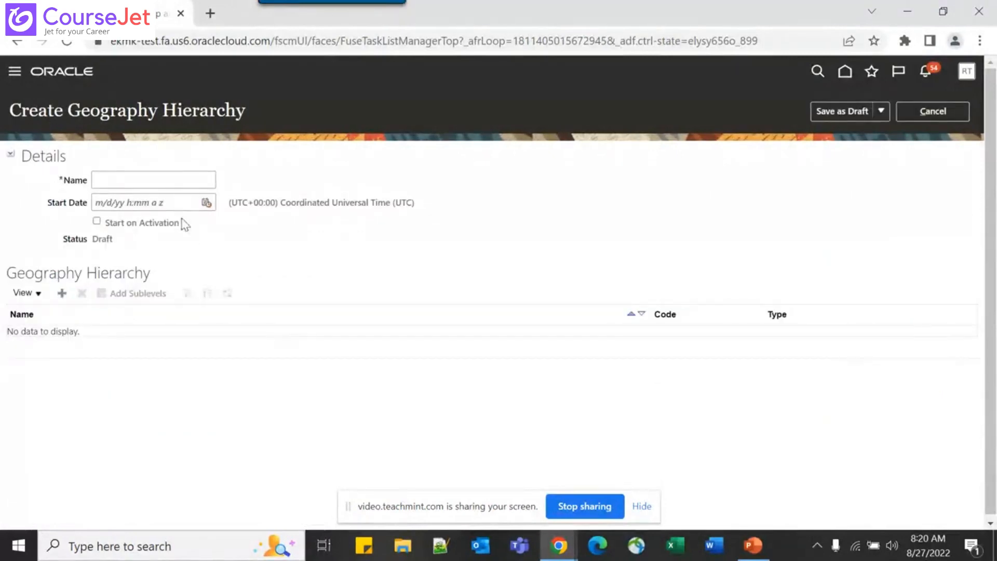
{"action": "left_click", "coordinate": [142, 177]}
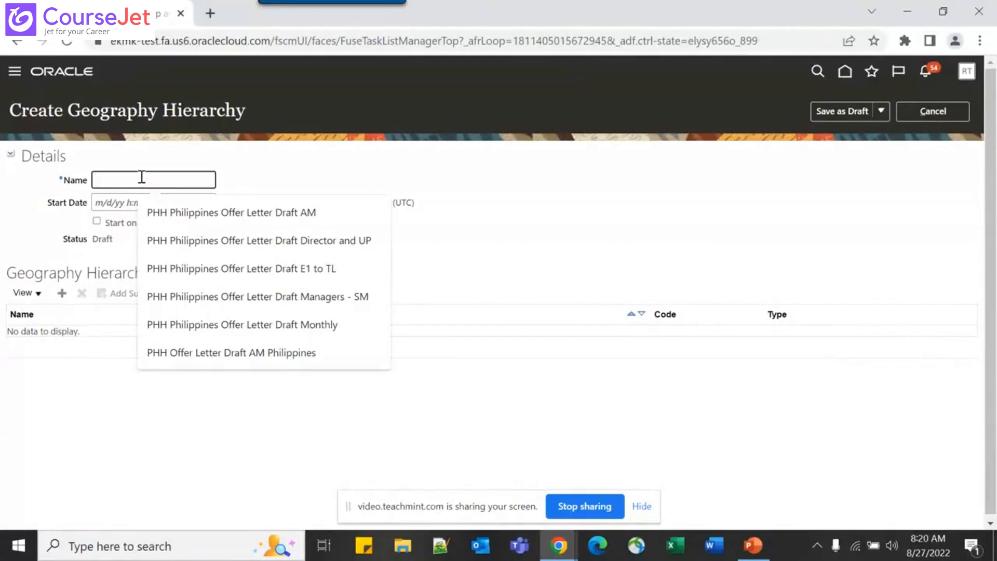
{"action": "type", "text": "Test"}
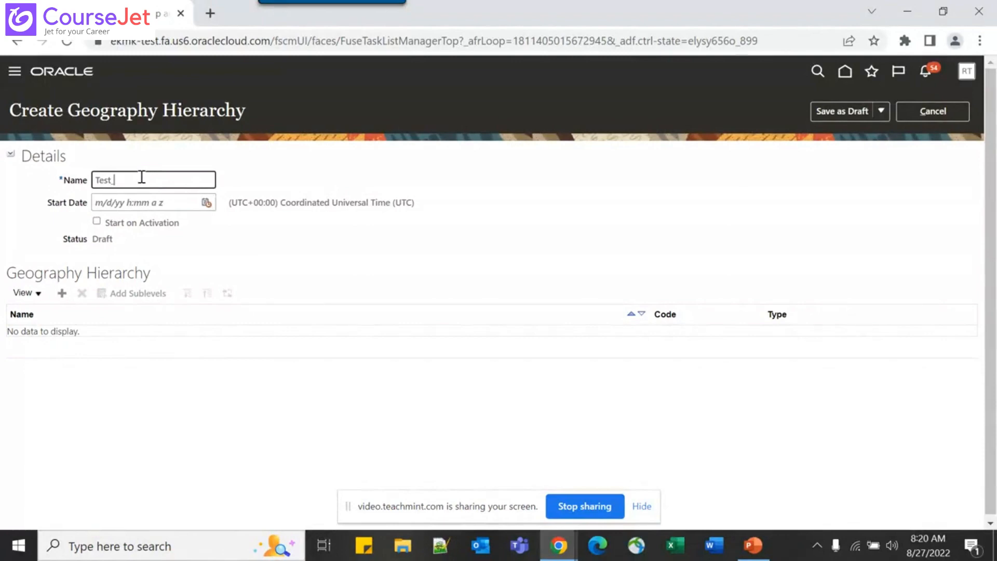
{"action": "type", "text": "_ORC"}
{"action": "left_click", "coordinate": [96, 221]}
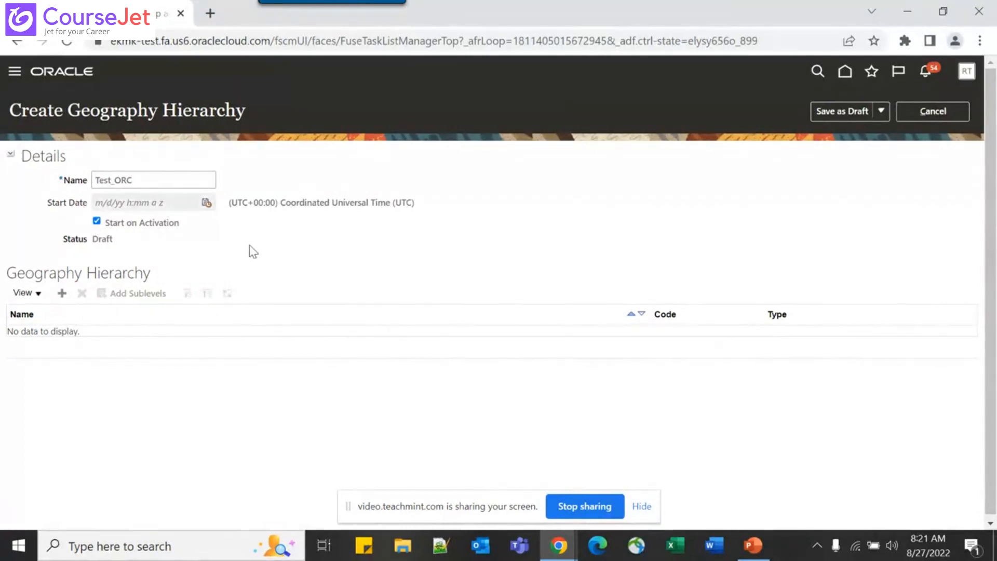
{"action": "left_click", "coordinate": [63, 294]}
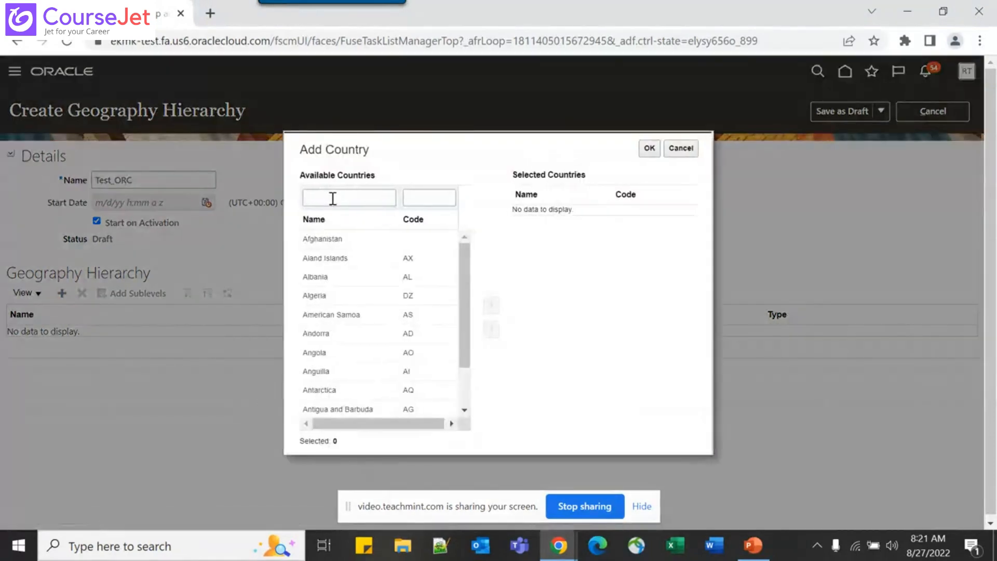
Add India (IN) as the Test_ORC country level and select its row
{"action": "left_click", "coordinate": [331, 199]}
{"action": "type", "text": "India"}
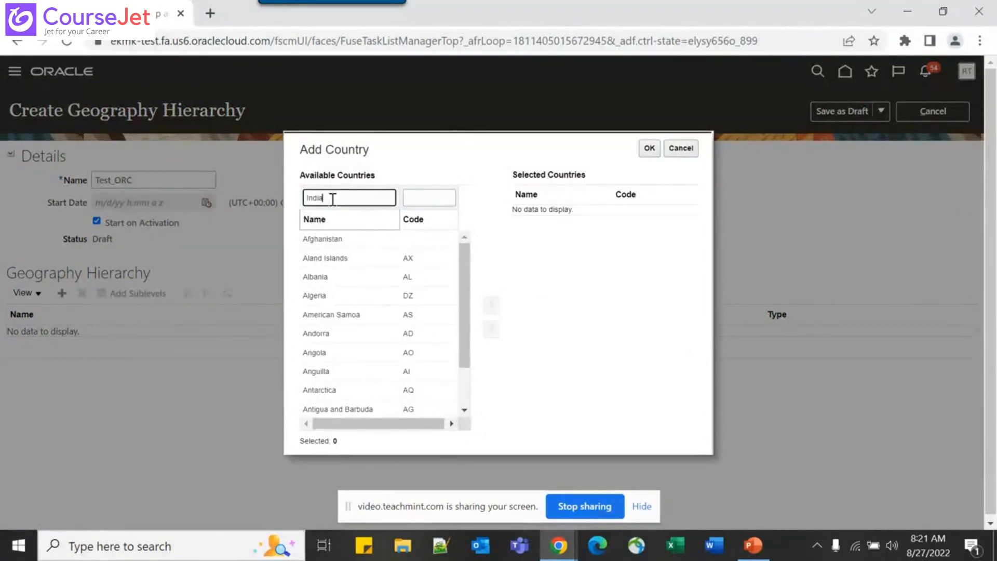
{"action": "key", "text": "Return"}
{"action": "left_click", "coordinate": [378, 239]}
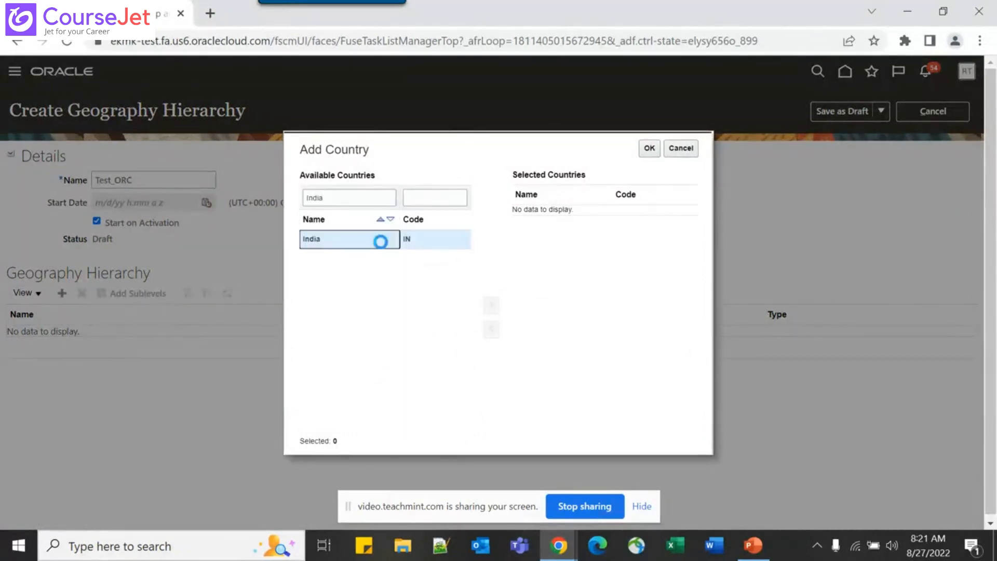
{"action": "left_click", "coordinate": [491, 307]}
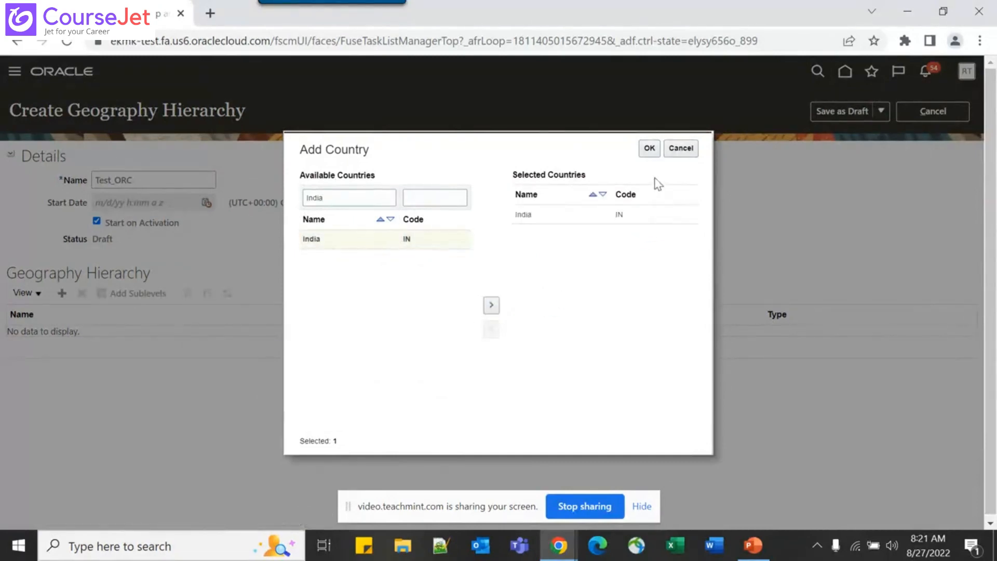
{"action": "left_click", "coordinate": [649, 149]}
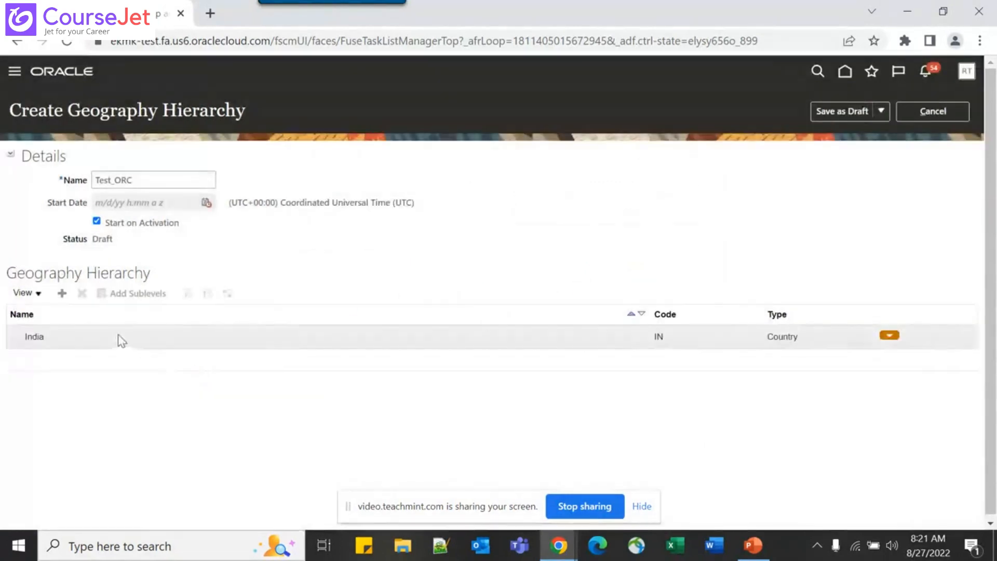
{"action": "left_click", "coordinate": [115, 335]}
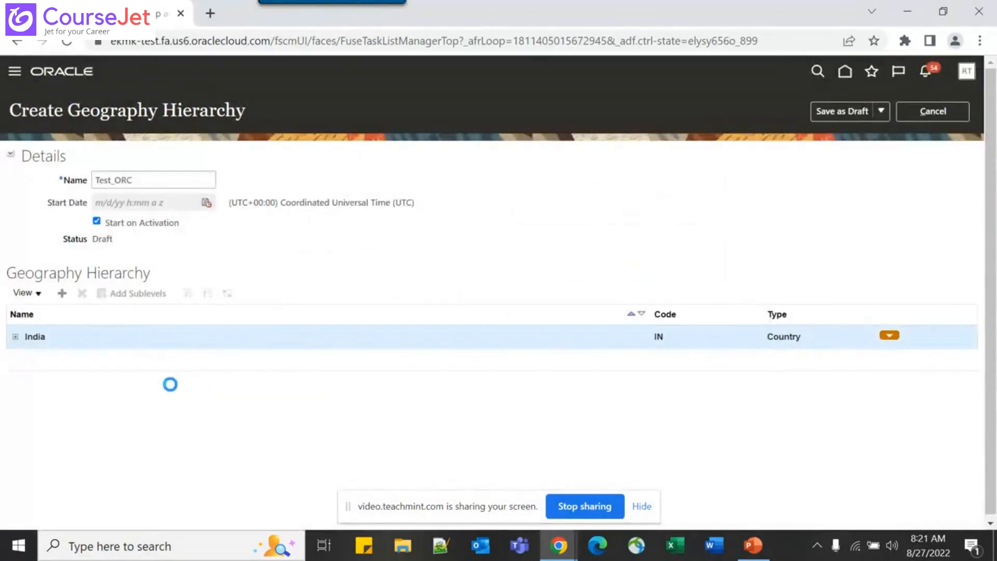
Add Pune, India to the selected Level 1 city sublevels under India
{"action": "left_click", "coordinate": [152, 294]}
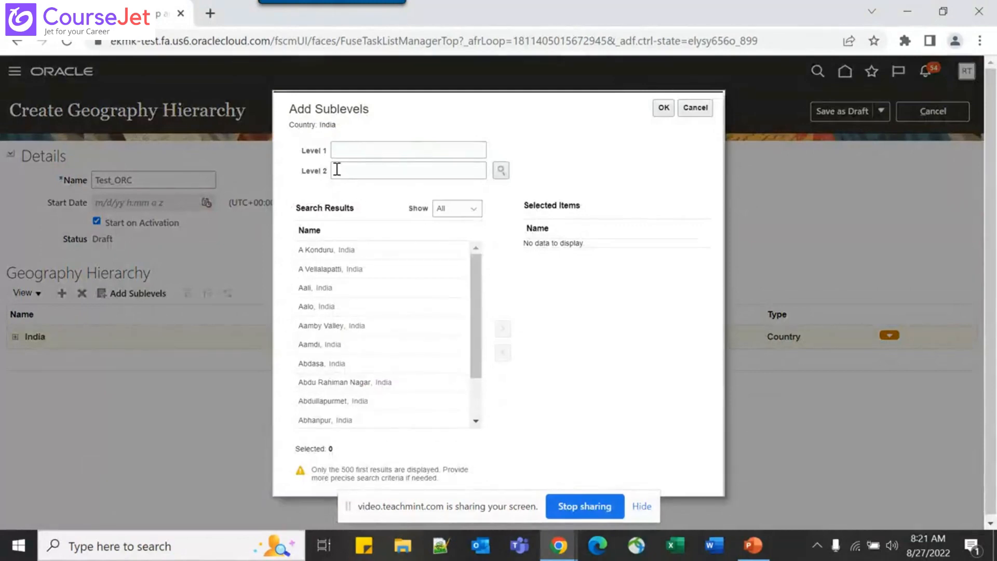
{"action": "left_click", "coordinate": [358, 149]}
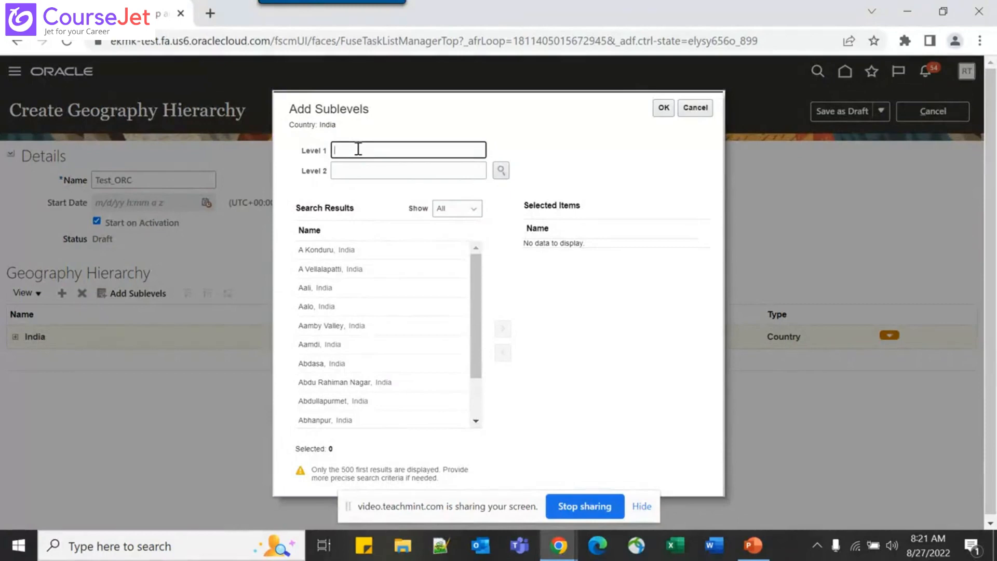
{"action": "type", "text": "Pune"}
{"action": "key", "text": "Return"}
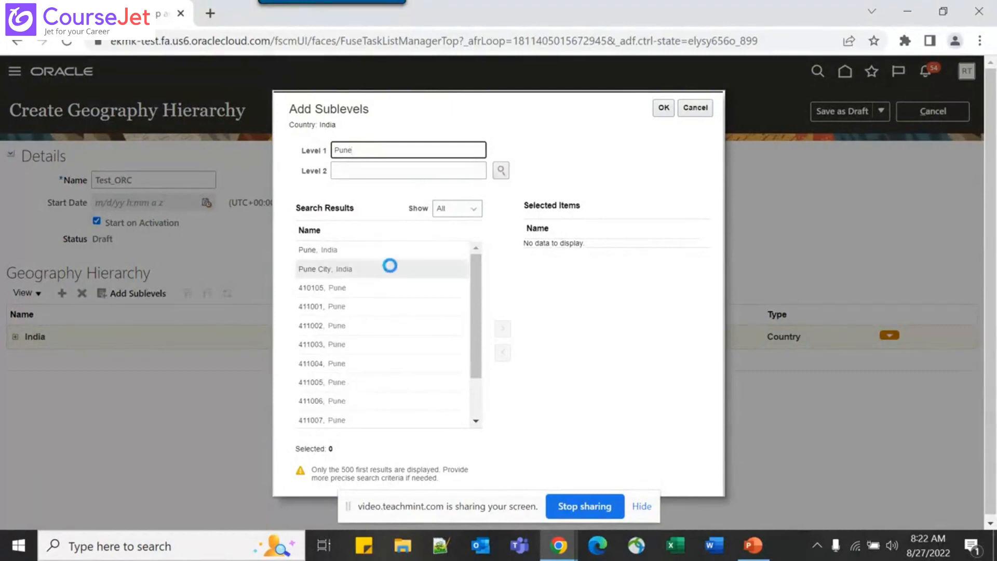
{"action": "left_click", "coordinate": [397, 250]}
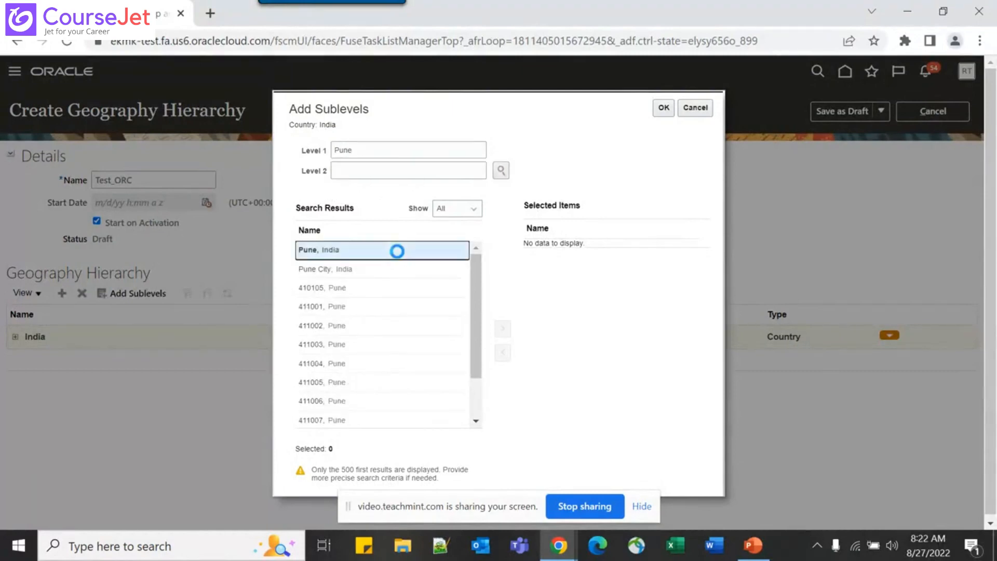
{"action": "left_click", "coordinate": [502, 328]}
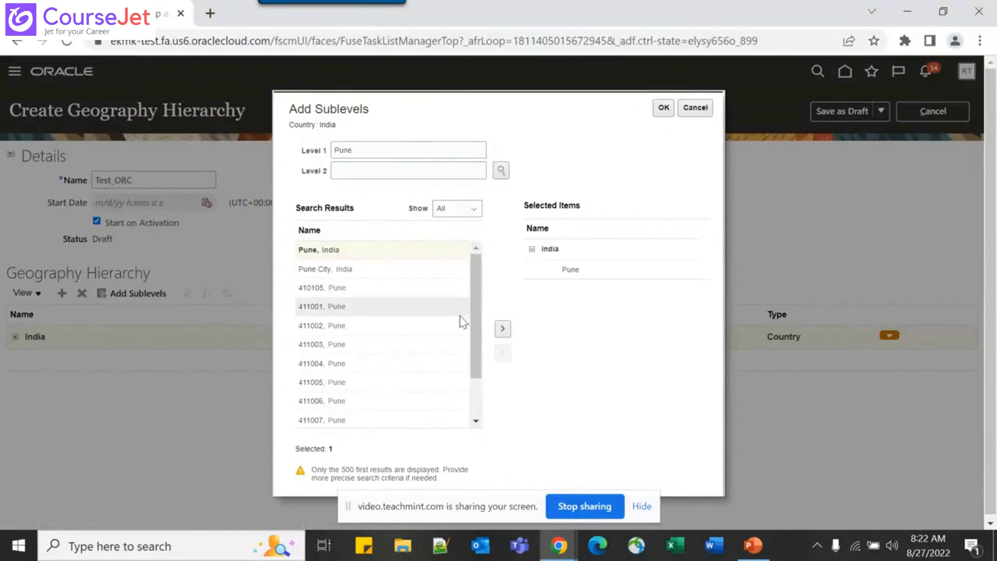
{"action": "scroll", "coordinate": [385, 372], "scroll_direction": "down", "scroll_amount": 2}
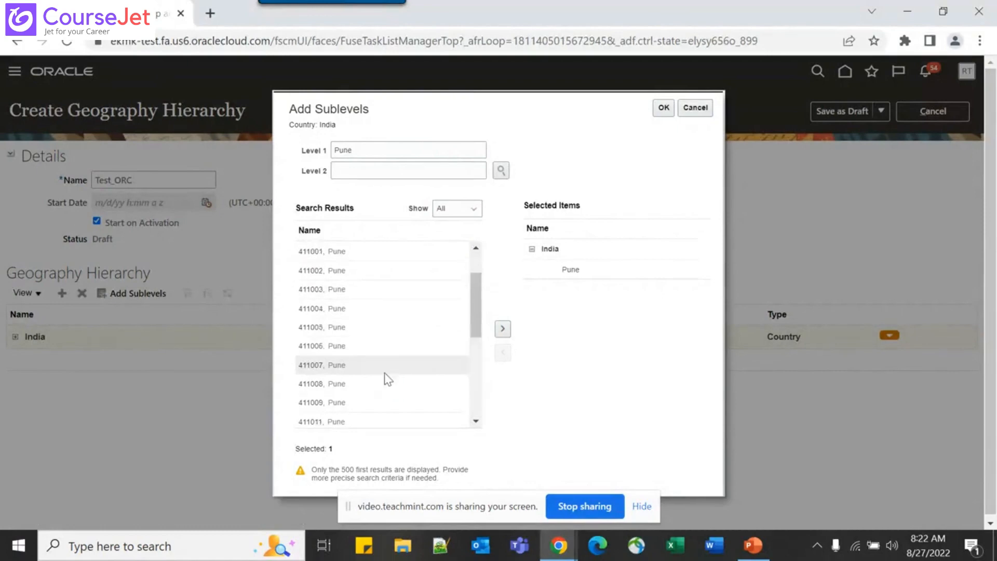
{"action": "scroll", "coordinate": [441, 383], "scroll_direction": "up", "scroll_amount": 2}
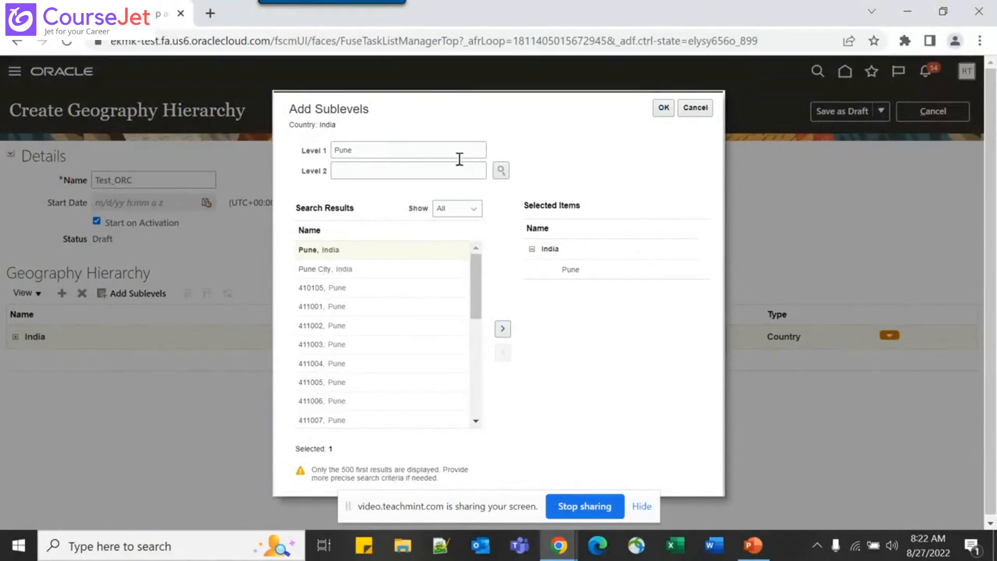
Add Delhi Cantonment, India as well, confirm, and expand India to show both cities
{"action": "left_click", "coordinate": [441, 155]}
{"action": "double_click", "coordinate": [432, 151]}
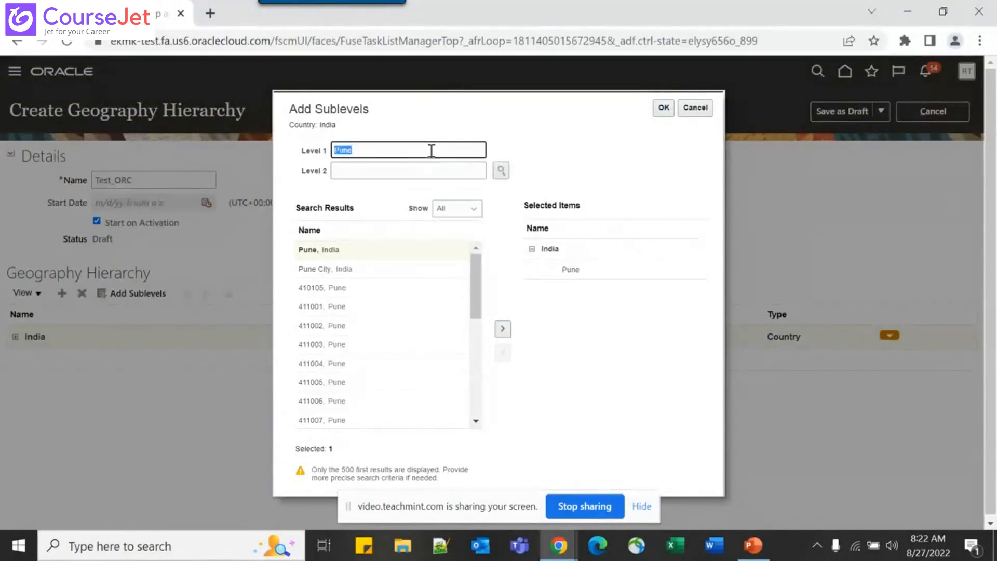
{"action": "type", "text": "DELHI"}
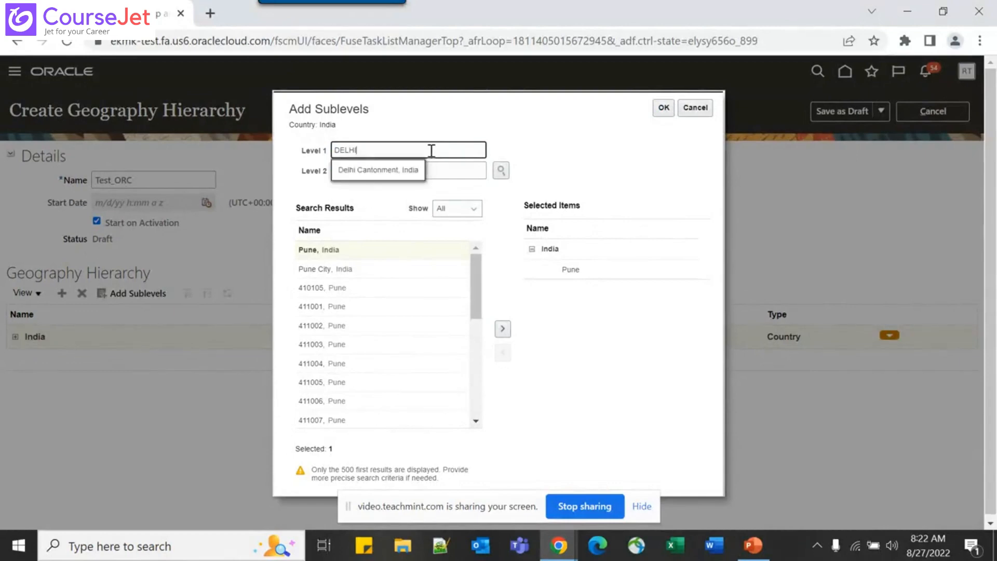
{"action": "left_click", "coordinate": [407, 170]}
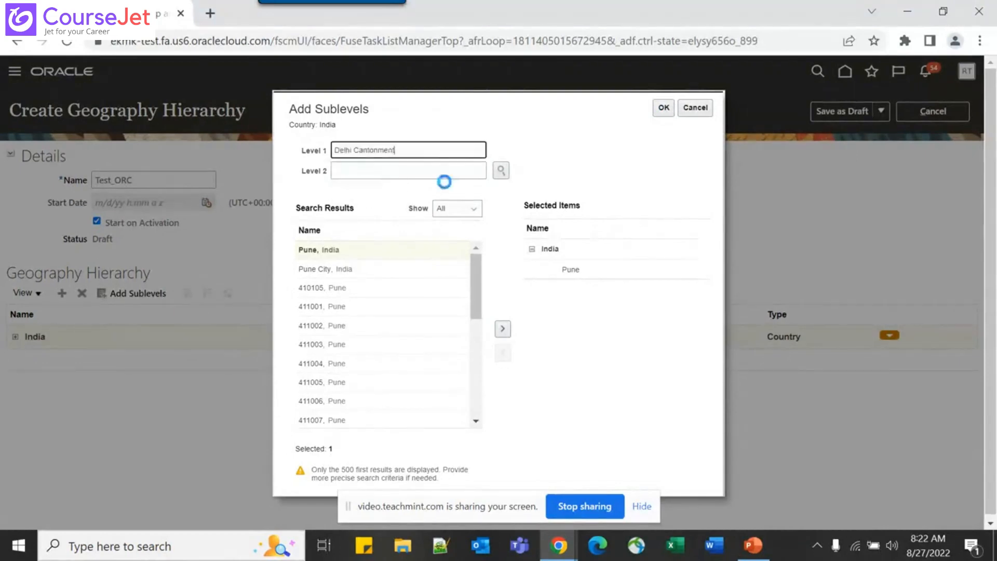
{"action": "left_click", "coordinate": [502, 171]}
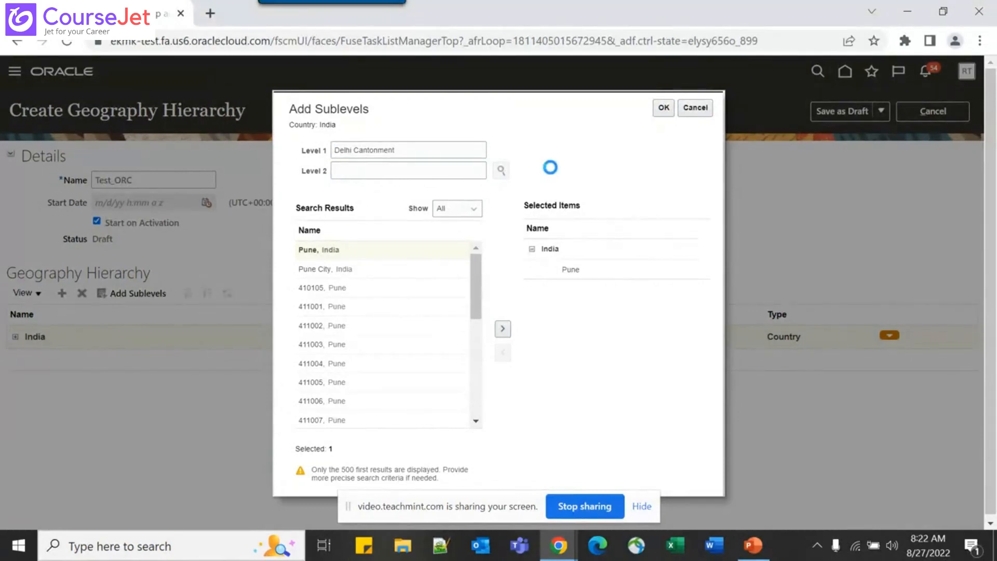
{"action": "left_click", "coordinate": [447, 250]}
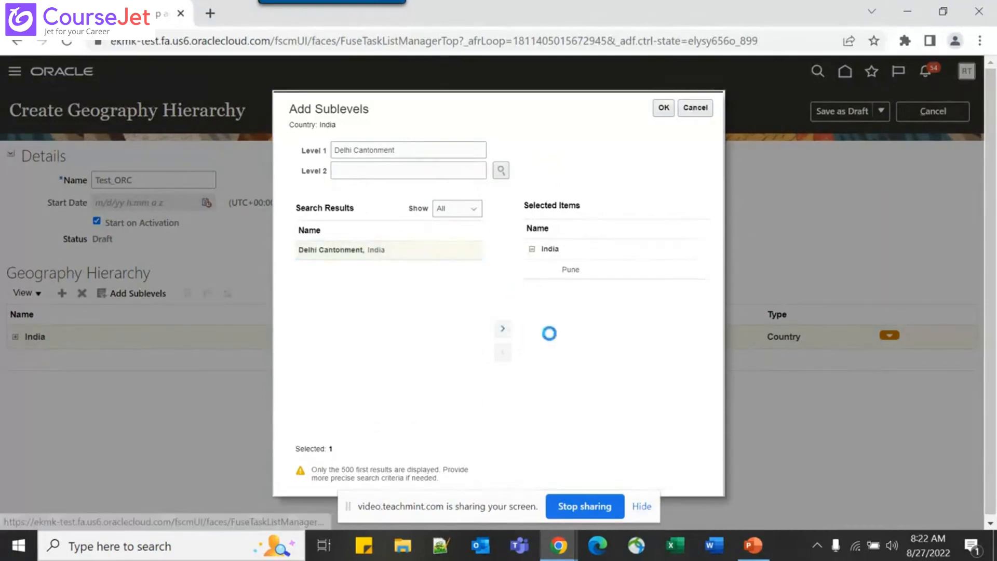
{"action": "left_click", "coordinate": [664, 108]}
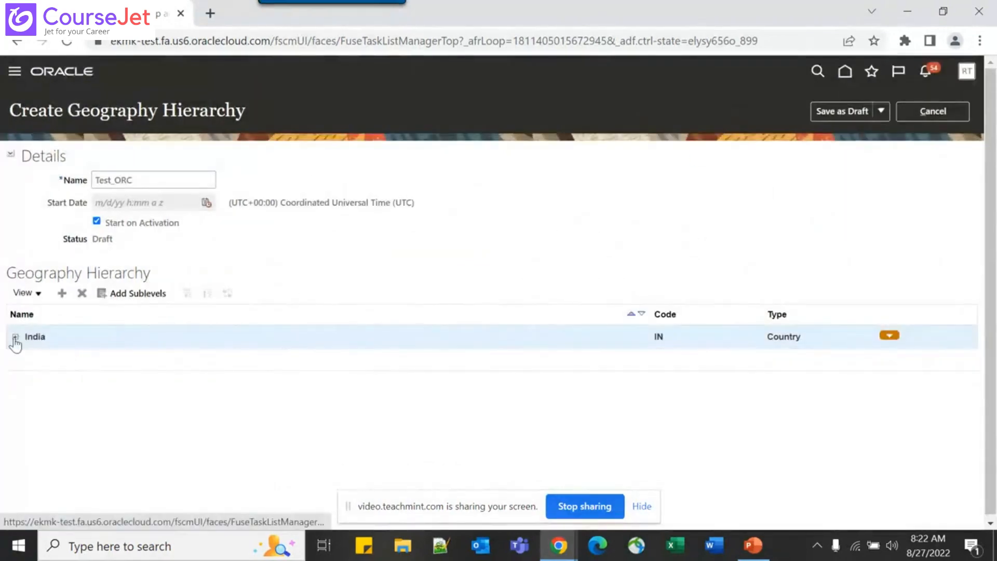
{"action": "left_click", "coordinate": [15, 338]}
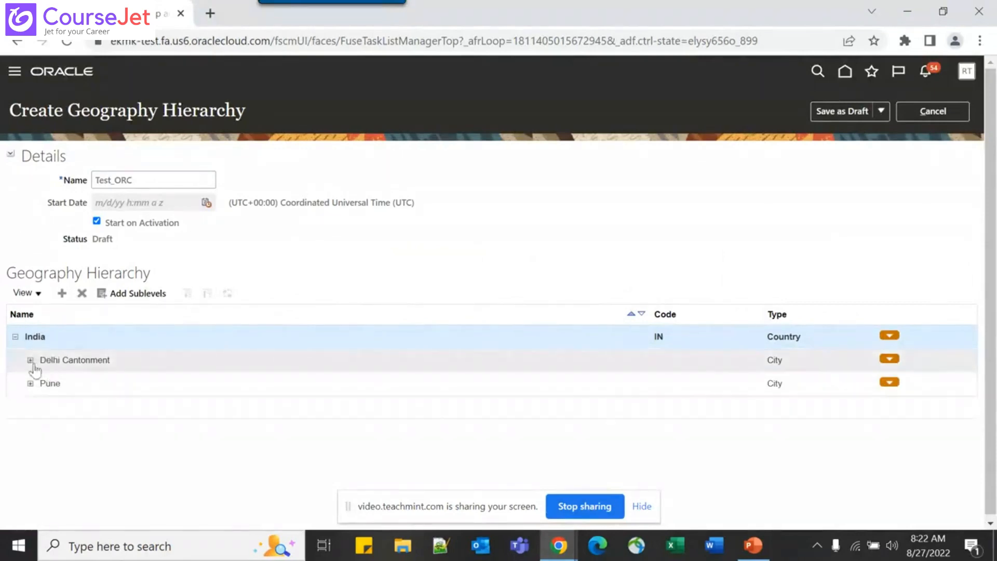
{"action": "left_click", "coordinate": [30, 360]}
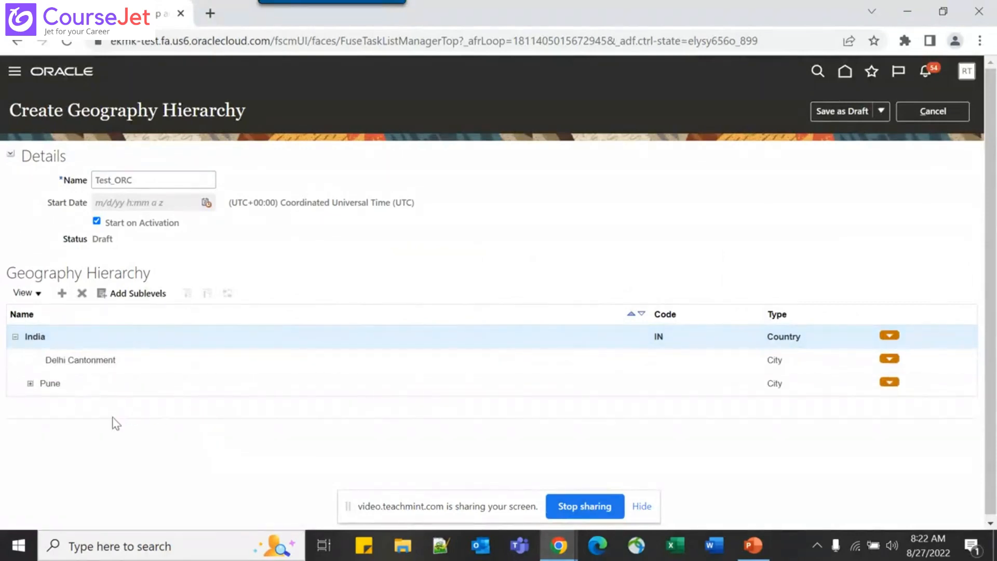
{"action": "left_click", "coordinate": [31, 383]}
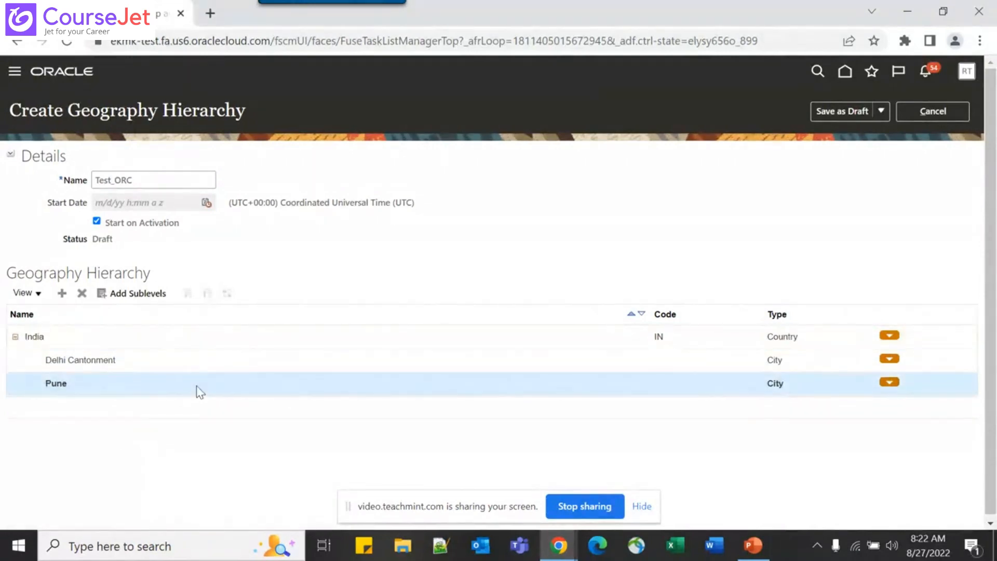
{"action": "key", "text": "alt"}
{"action": "key", "text": "alt+Tab"}
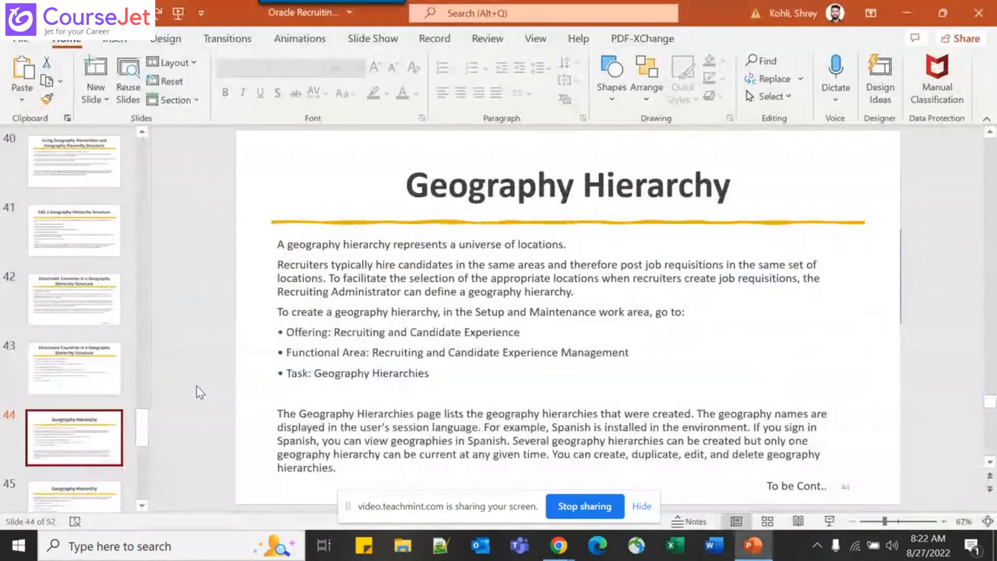
{"action": "scroll", "coordinate": [196, 386], "scroll_direction": "down", "scroll_amount": 1}
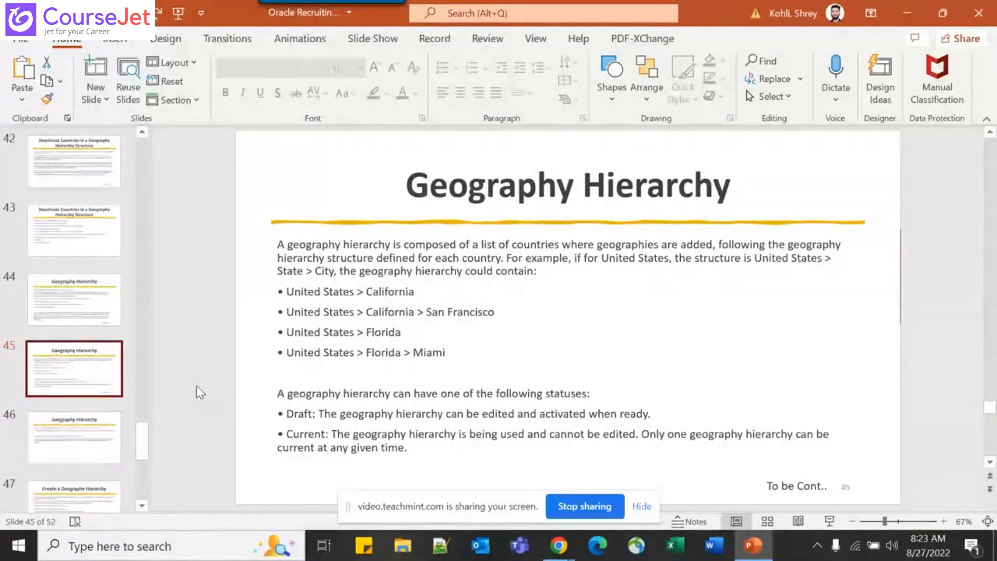
{"action": "key", "text": "alt+Tab"}
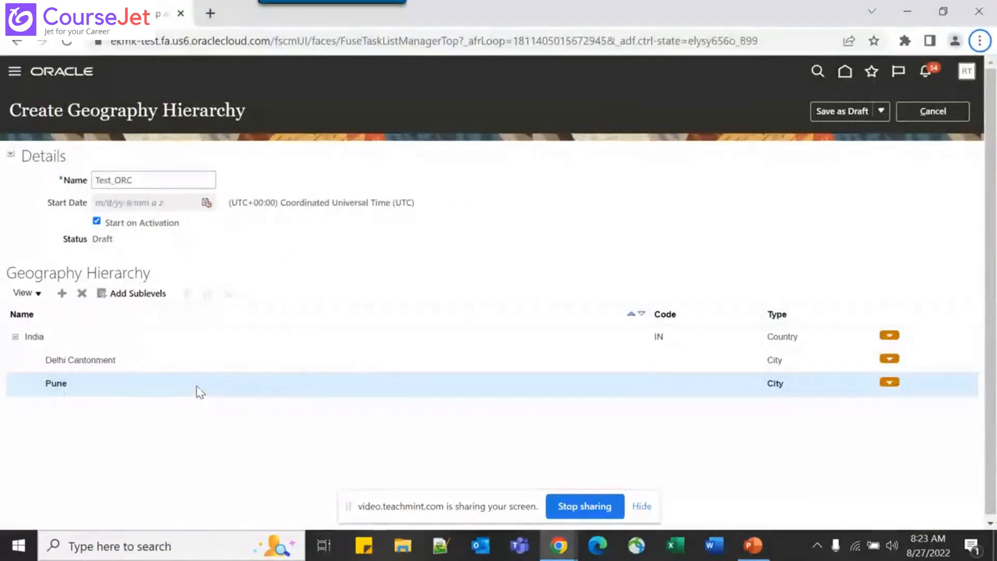
Save and activate Test_ORC, advancing PowerPoint one slide while it processes
{"action": "left_click", "coordinate": [881, 111]}
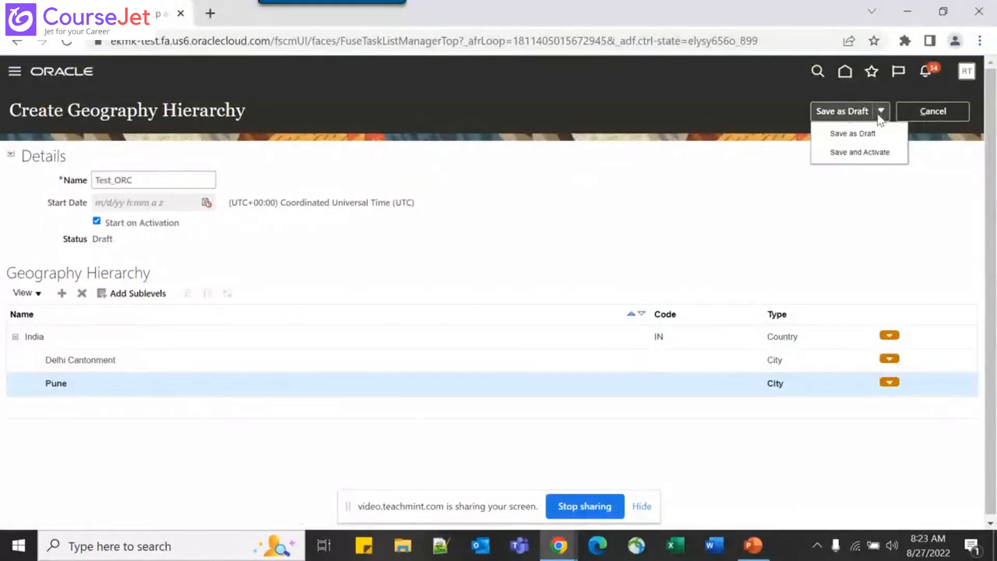
{"action": "left_click", "coordinate": [856, 154]}
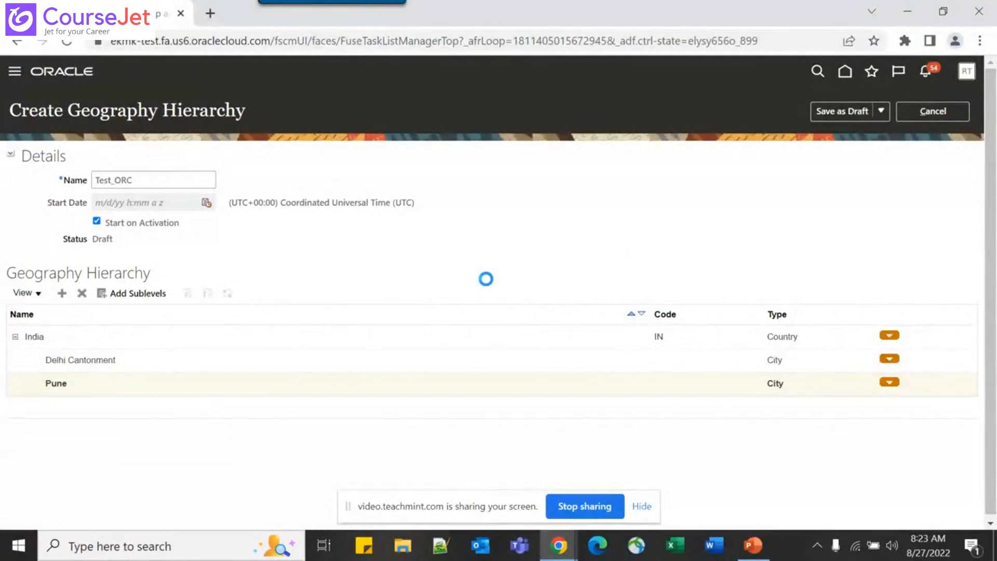
{"action": "key", "text": "alt+Tab"}
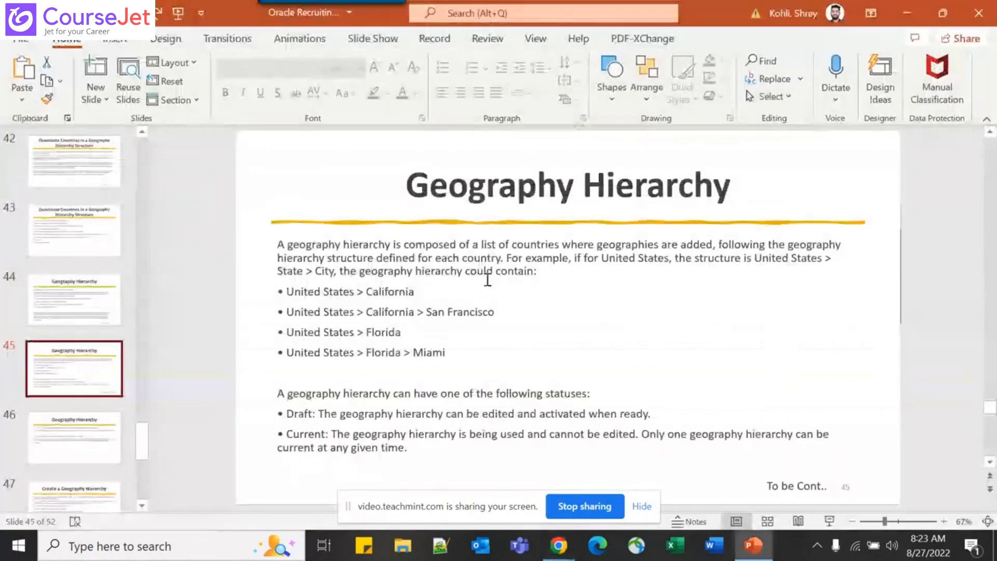
{"action": "key", "text": "Page_Down"}
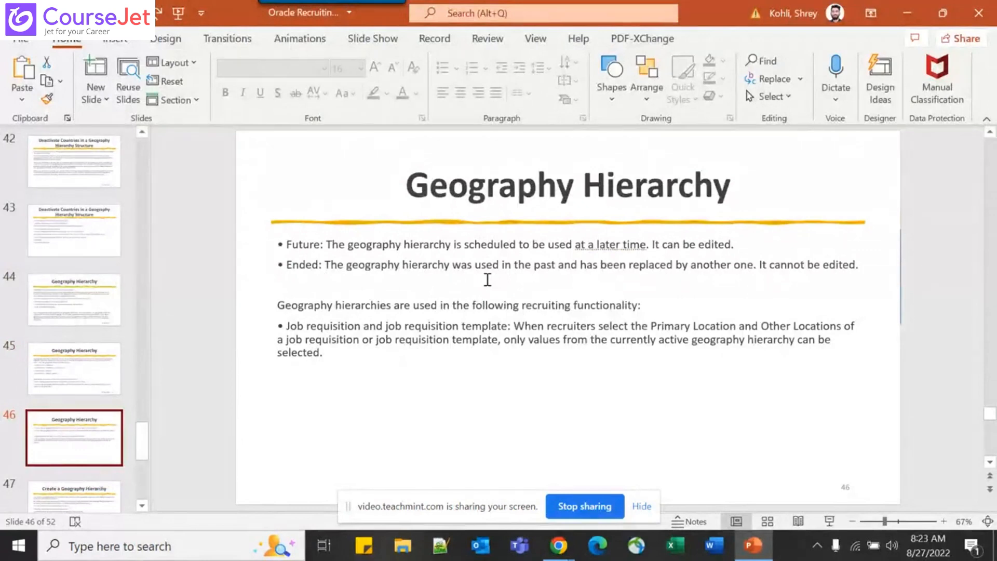
{"action": "key", "text": "alt+Tab"}
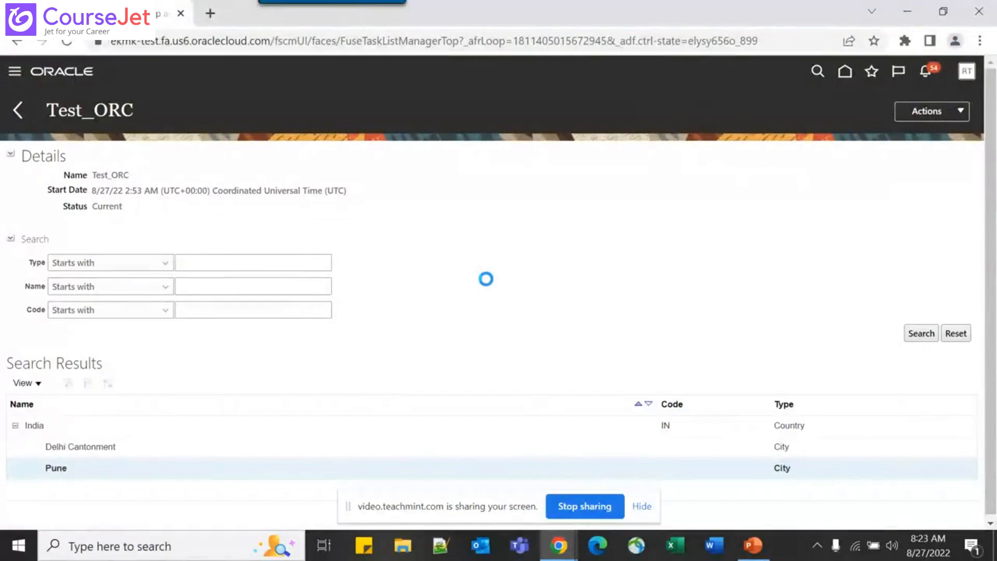
Review the Actions menu, highlight text on slide 46 and the city rows, then return to PowerPoint
{"action": "left_click", "coordinate": [962, 111]}
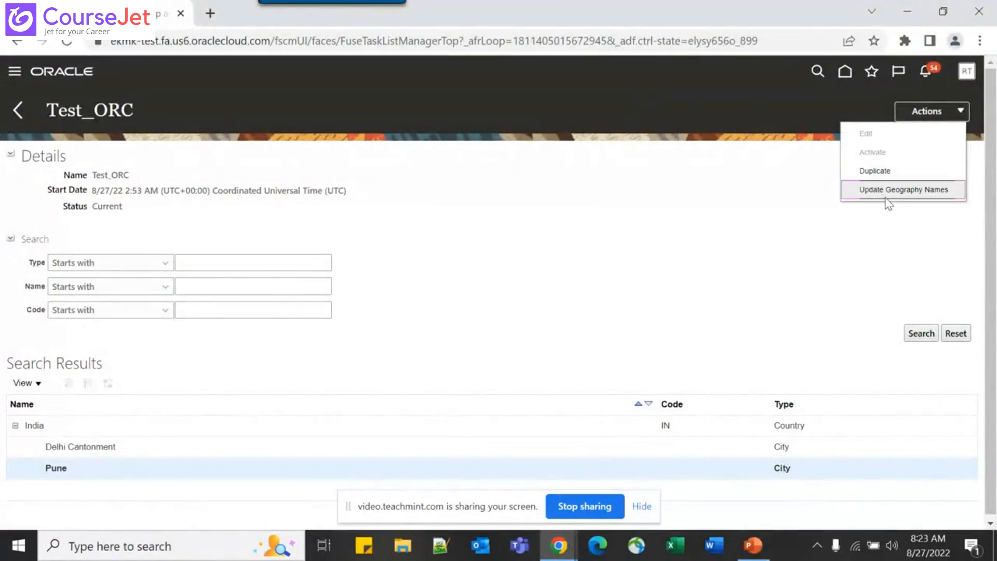
{"action": "key", "text": "alt+Tab"}
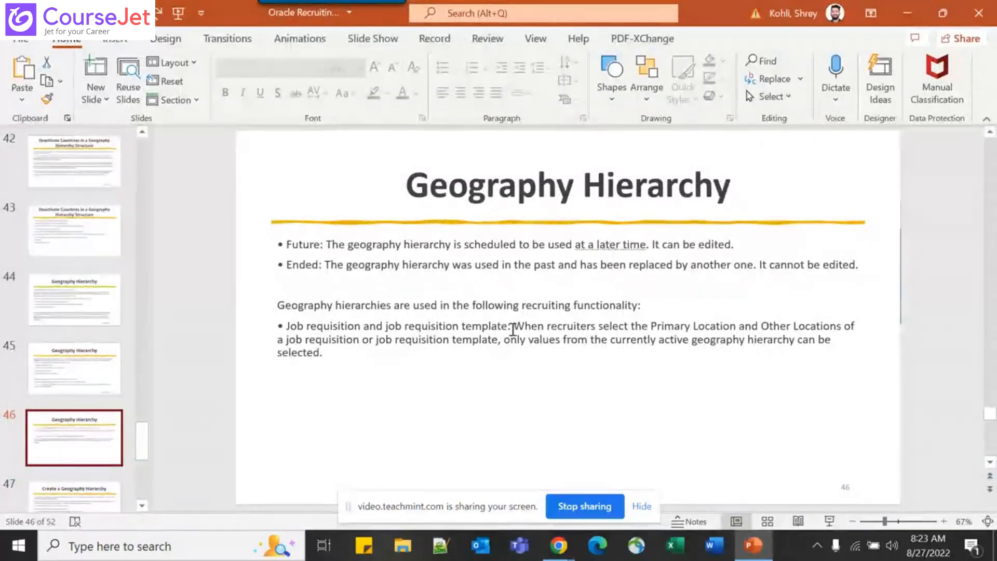
{"action": "left_click_drag", "start_coordinate": [515, 326], "coordinate": [486, 341]}
{"action": "left_click", "coordinate": [551, 332]}
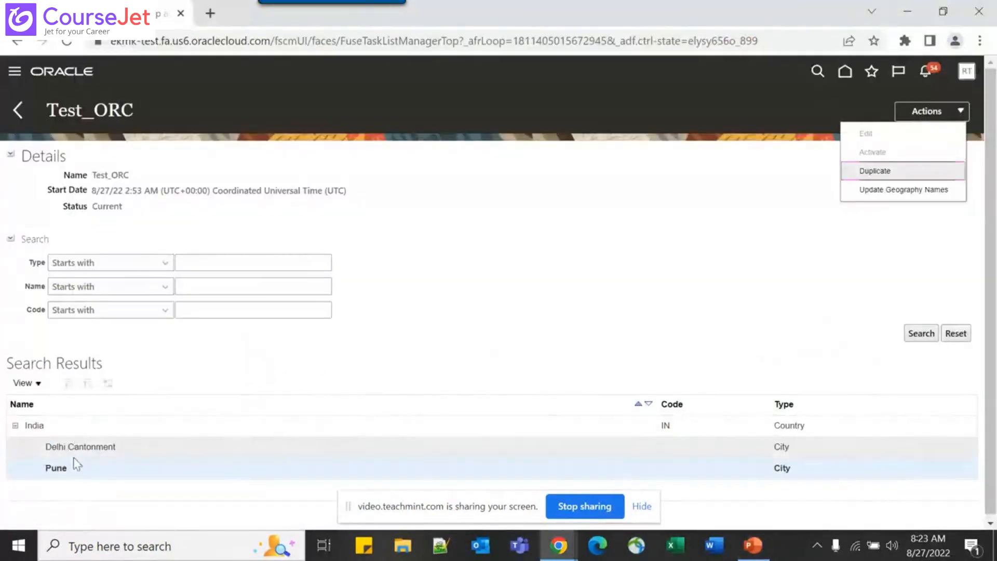
{"action": "left_click_drag", "start_coordinate": [38, 447], "coordinate": [181, 478]}
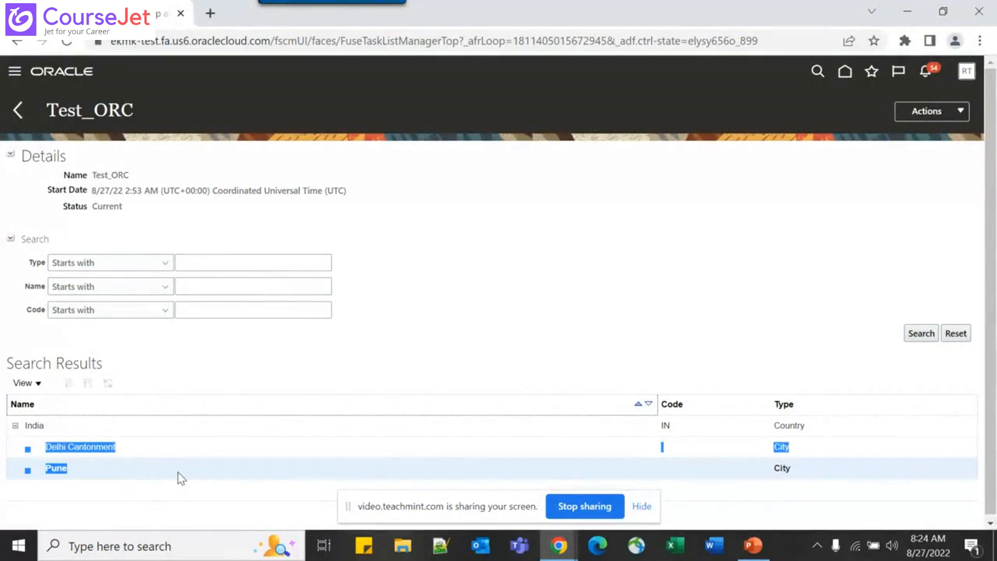
{"action": "key", "text": "alt+Tab"}
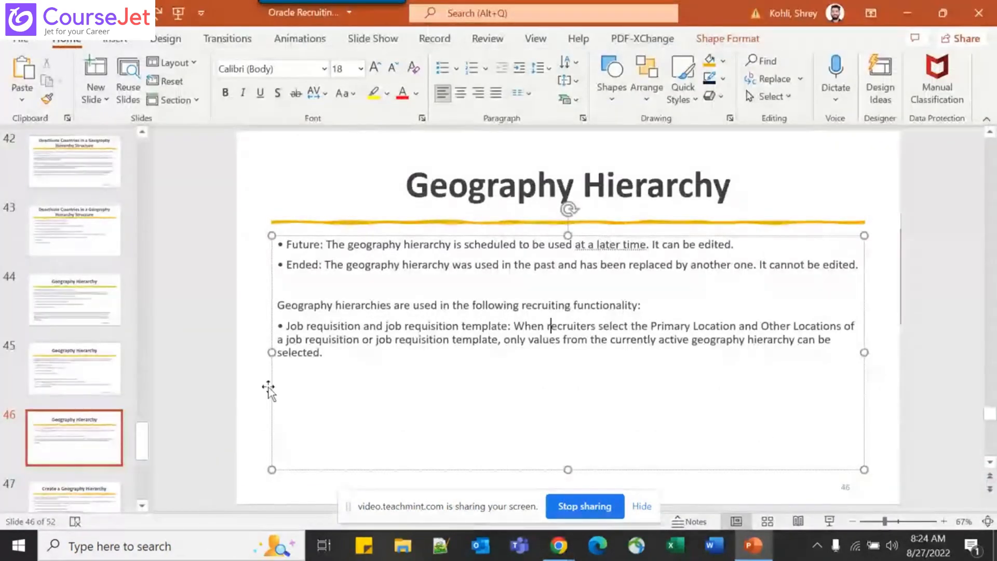
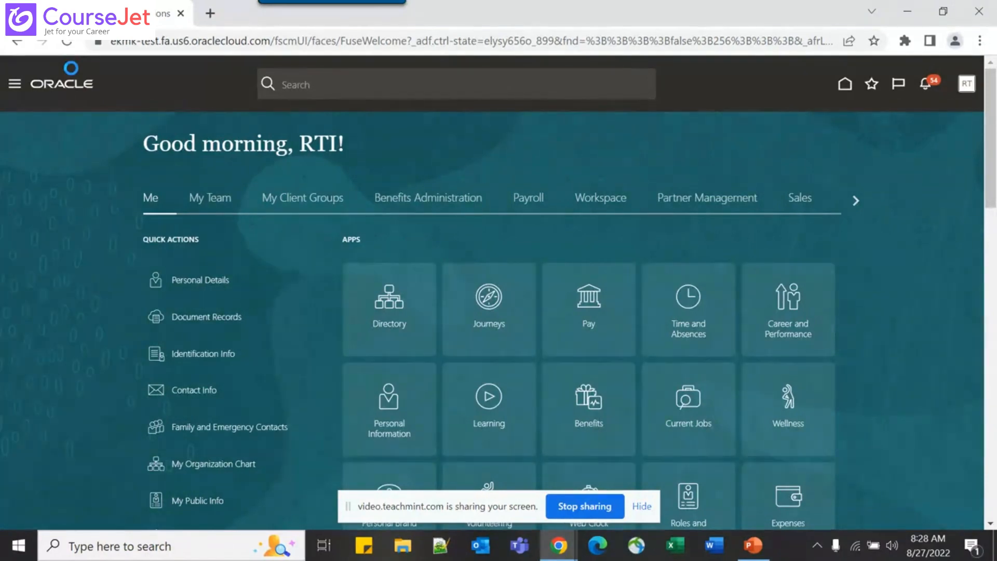
Visit Setup and Maintenance from Settings and Actions, then return to the home page
{"action": "left_click", "coordinate": [964, 85]}
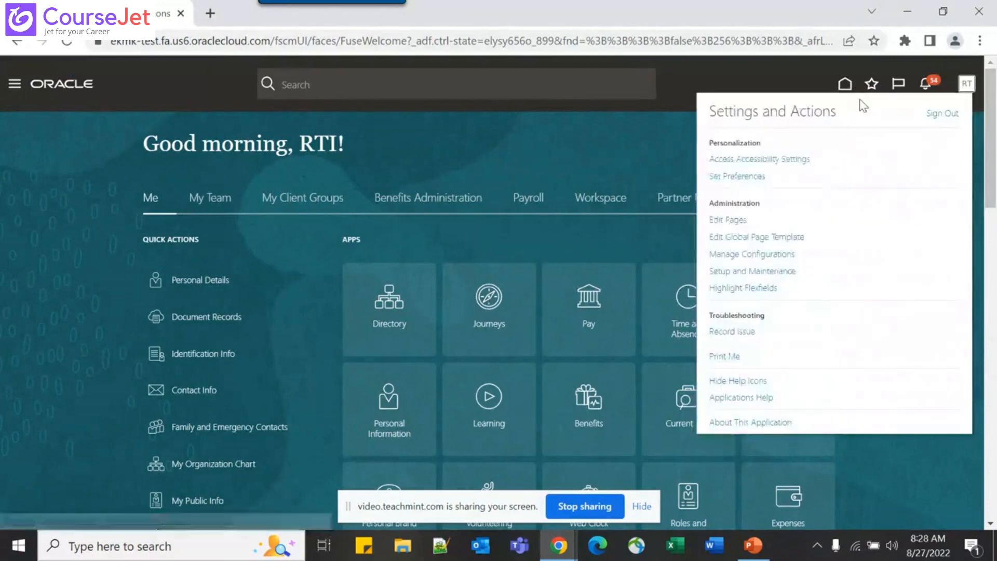
{"action": "left_click", "coordinate": [756, 275]}
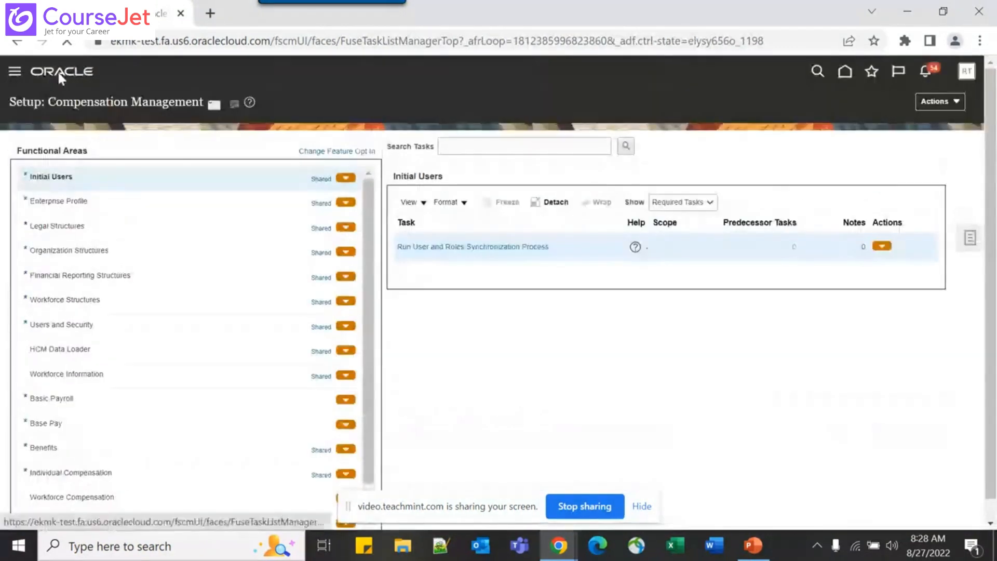
{"action": "left_click", "coordinate": [59, 75]}
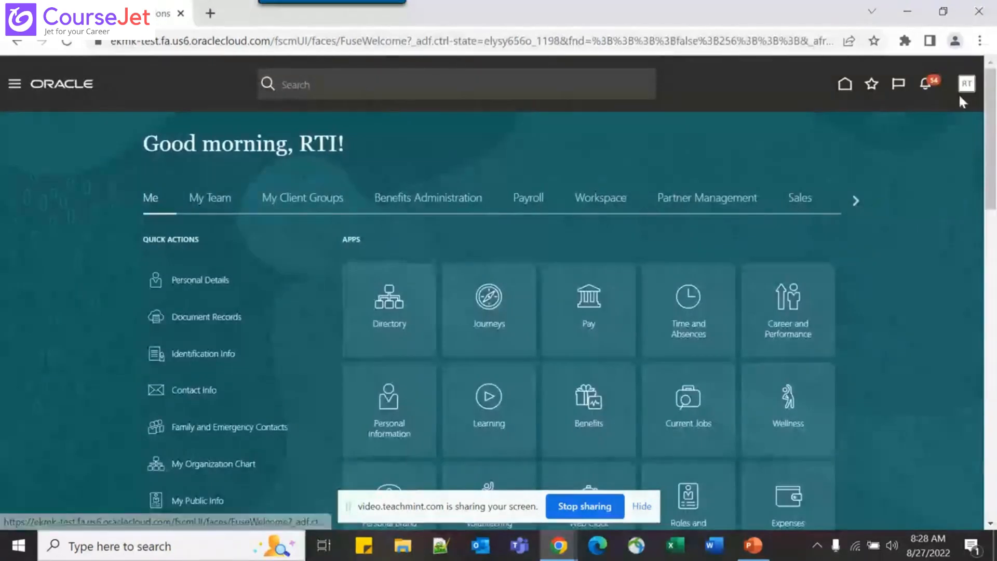
Choose Edit Pages and follow the warning's link to activate a sandbox
{"action": "left_click", "coordinate": [963, 88]}
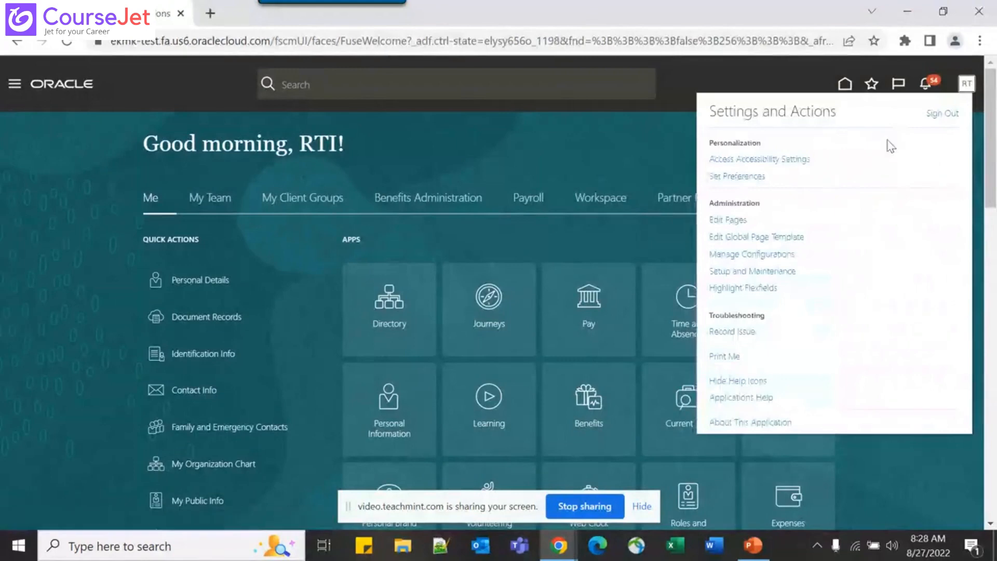
{"action": "left_click", "coordinate": [738, 220]}
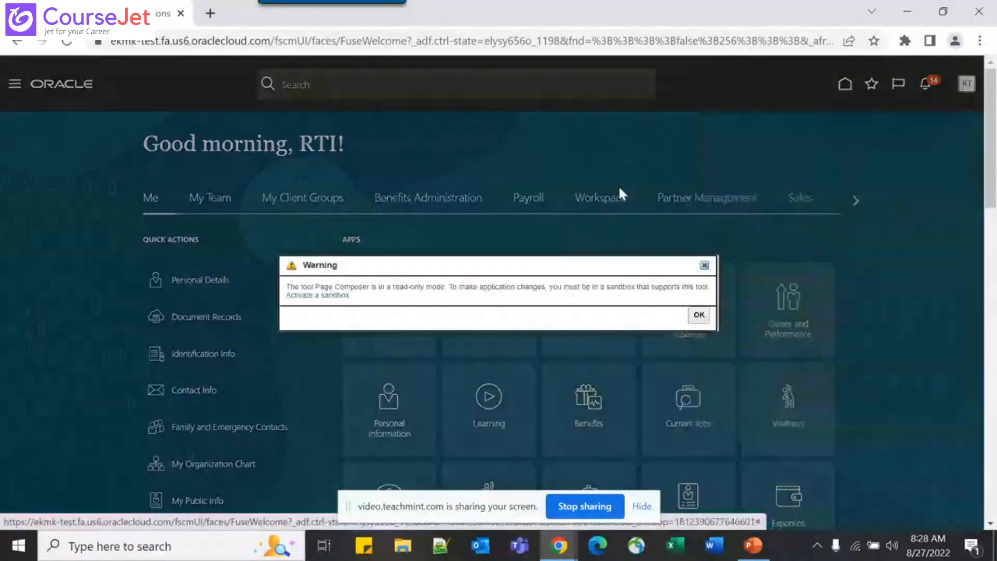
{"action": "left_click", "coordinate": [312, 295]}
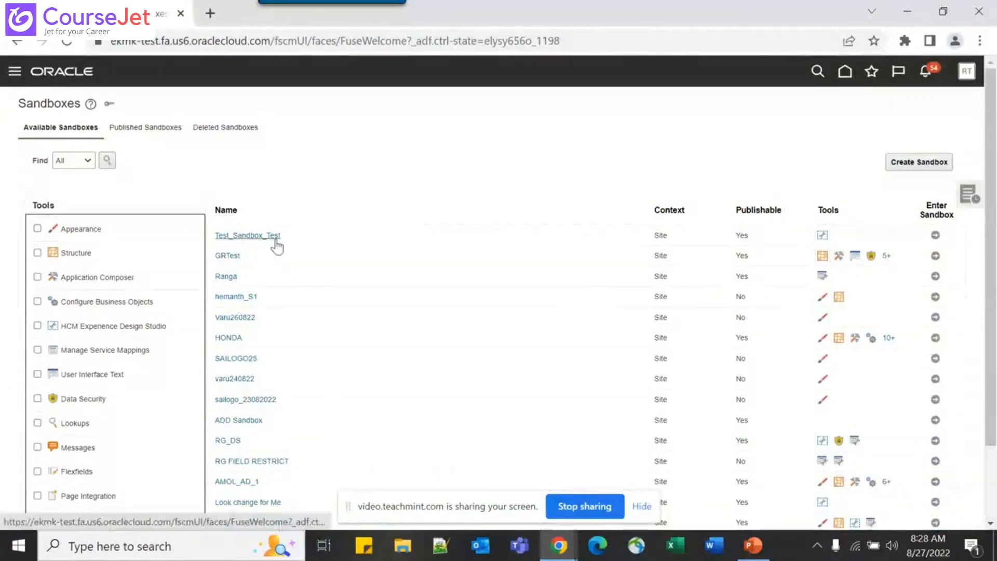
Enter the Test_Sandbox_Test sandbox and launch HCM Experience Design Studio from Tools
{"action": "left_click", "coordinate": [935, 235]}
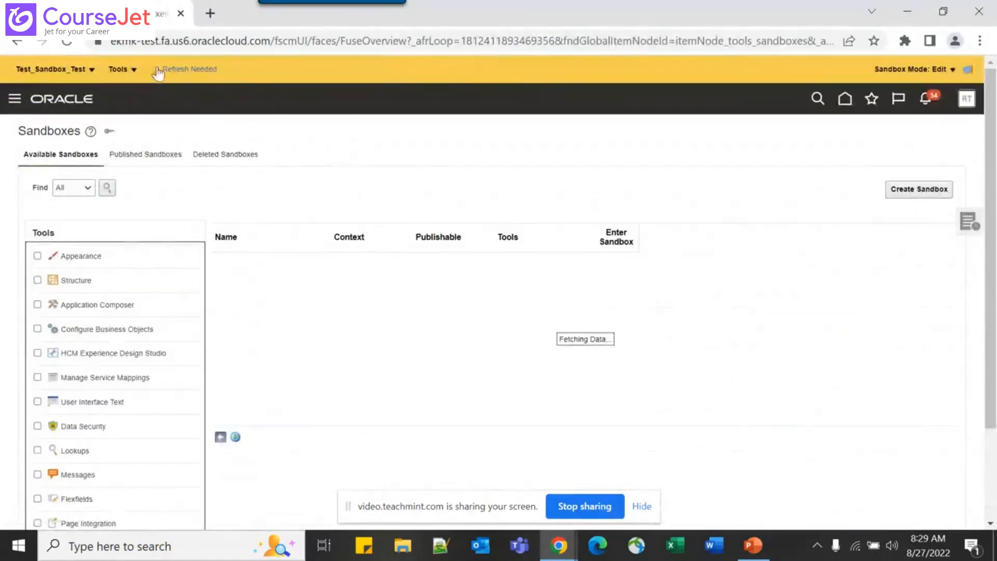
{"action": "left_click", "coordinate": [118, 72]}
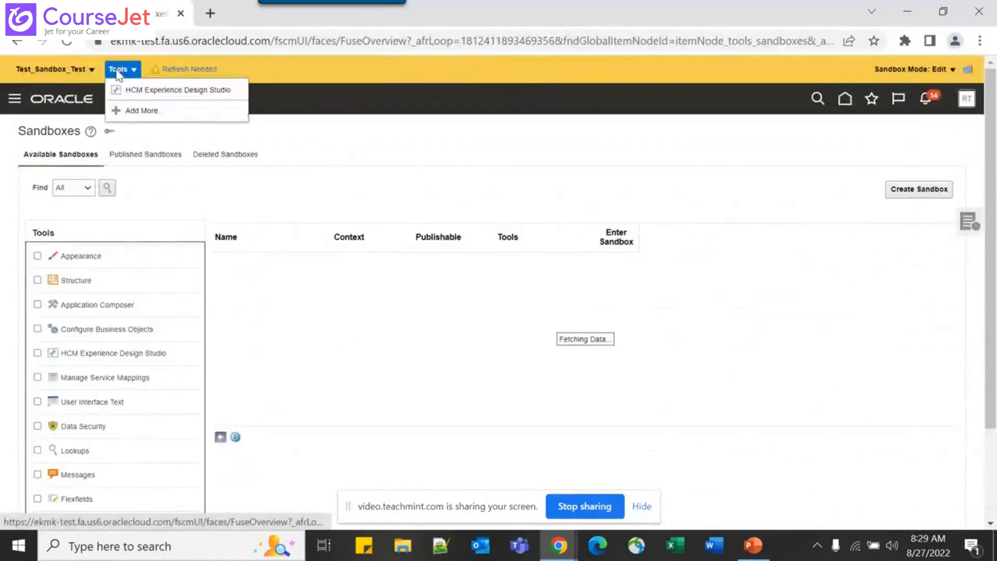
{"action": "left_click", "coordinate": [144, 93]}
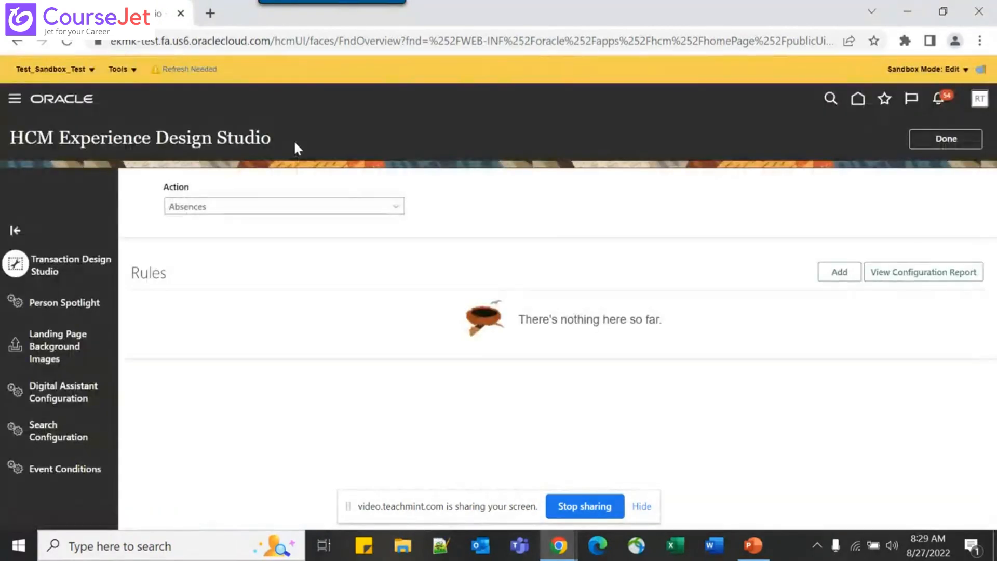
Select 'Recruiting - Create and Edit Job Offer' as the transaction action
{"action": "left_click", "coordinate": [293, 207]}
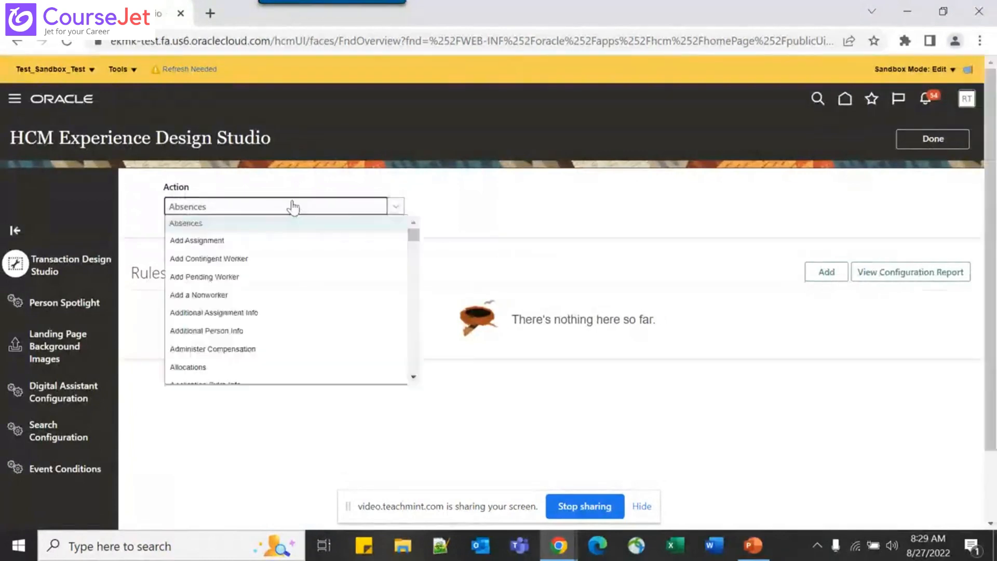
{"action": "key", "text": "r"}
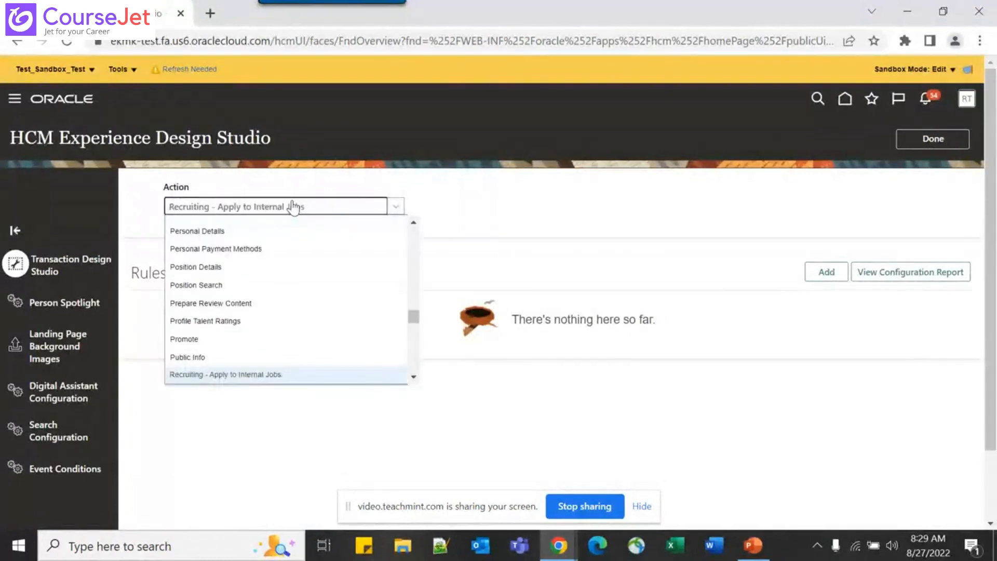
{"action": "key", "text": "Down"}
{"action": "key", "text": "Down"}
{"action": "key", "text": "Down"}
{"action": "key", "text": "Down"}
{"action": "key", "text": "Down"}
{"action": "key", "text": "Down"}
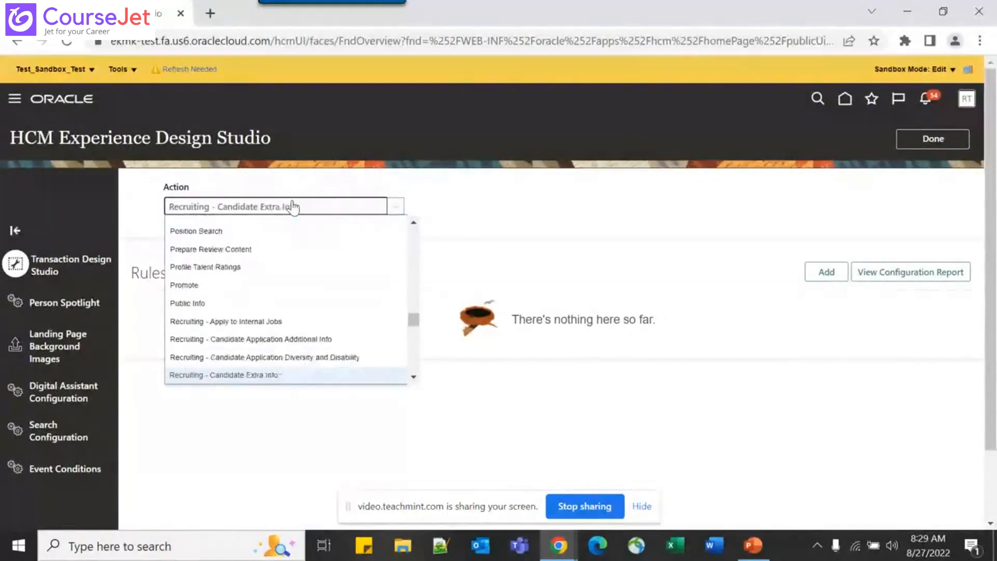
{"action": "key", "text": "Down"}
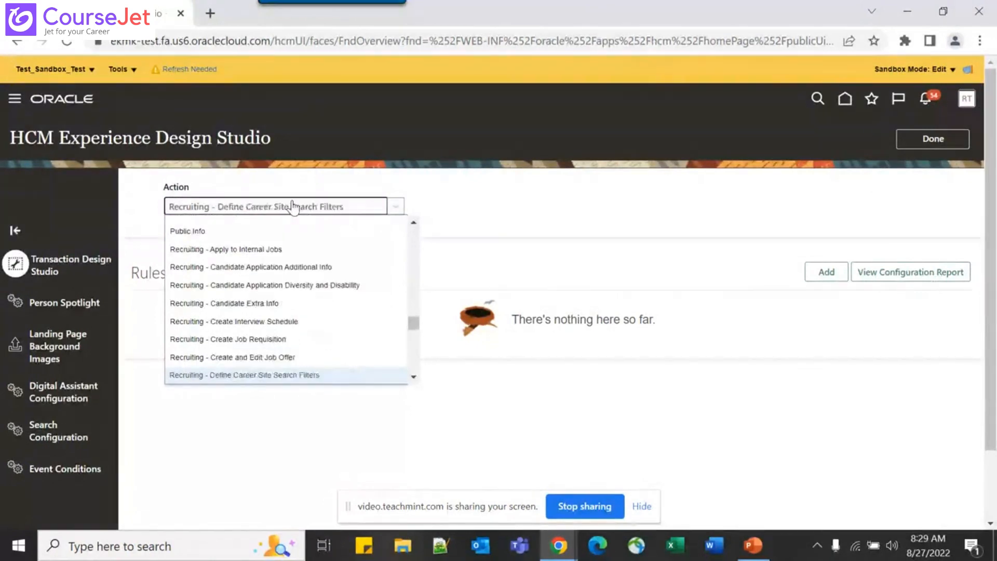
{"action": "key", "text": "Up"}
{"action": "key", "text": "Return"}
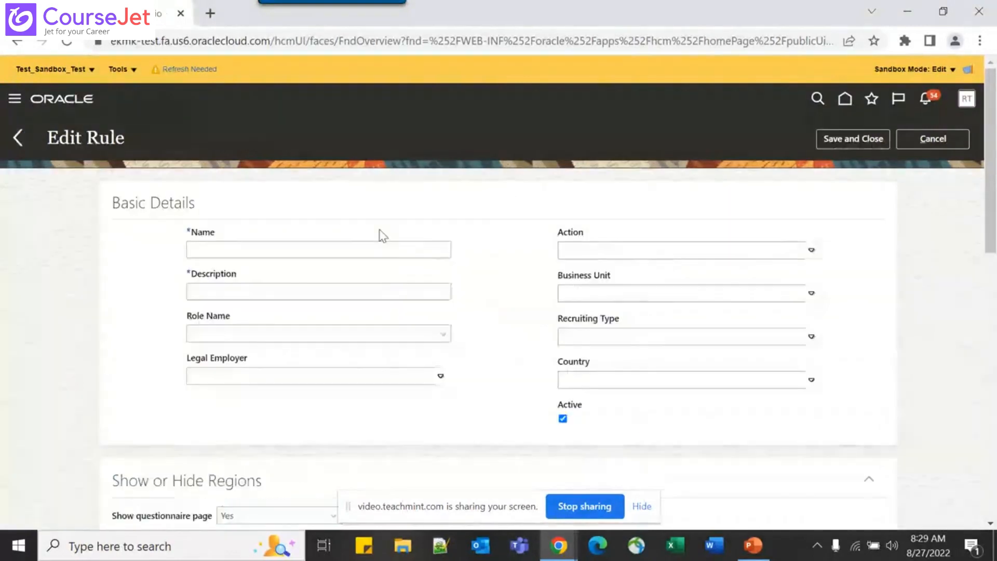
{"action": "scroll", "coordinate": [307, 263], "scroll_direction": "down", "scroll_amount": 10}
{"action": "scroll", "coordinate": [310, 265], "scroll_direction": "up", "scroll_amount": 6}
{"action": "scroll", "coordinate": [308, 264], "scroll_direction": "up", "scroll_amount": 5}
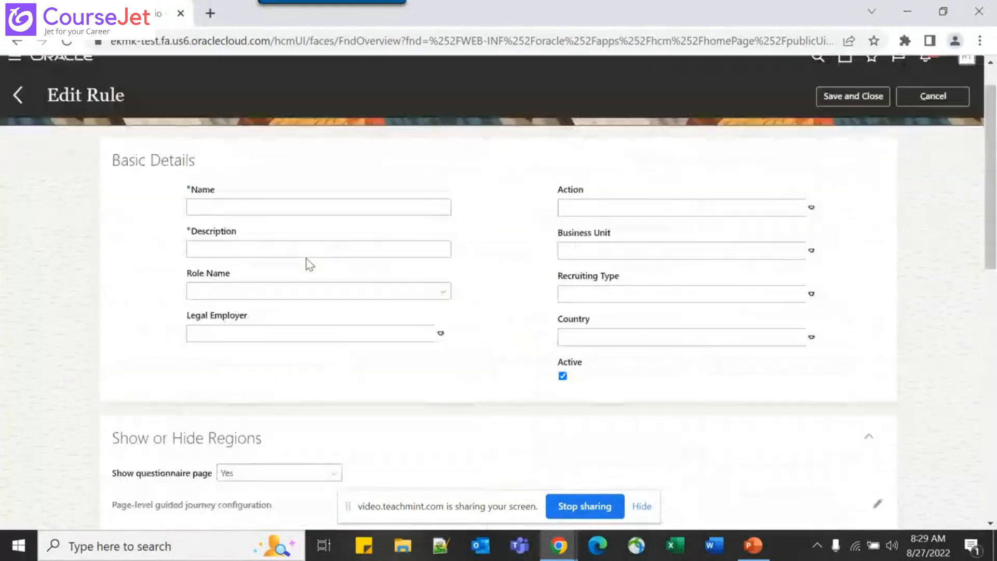
{"action": "left_click", "coordinate": [250, 209]}
{"action": "left_click", "coordinate": [228, 254]}
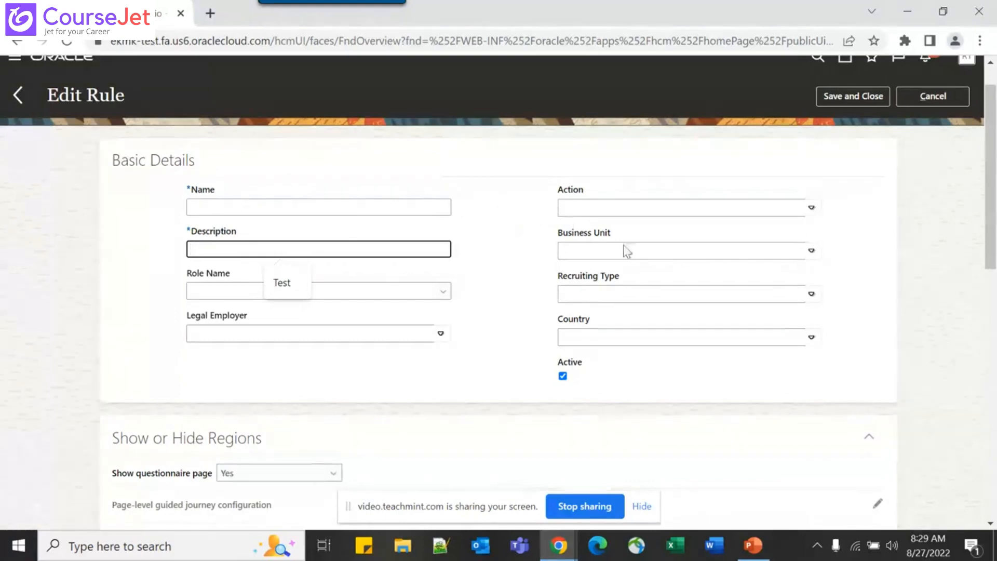
{"action": "left_click", "coordinate": [294, 335]}
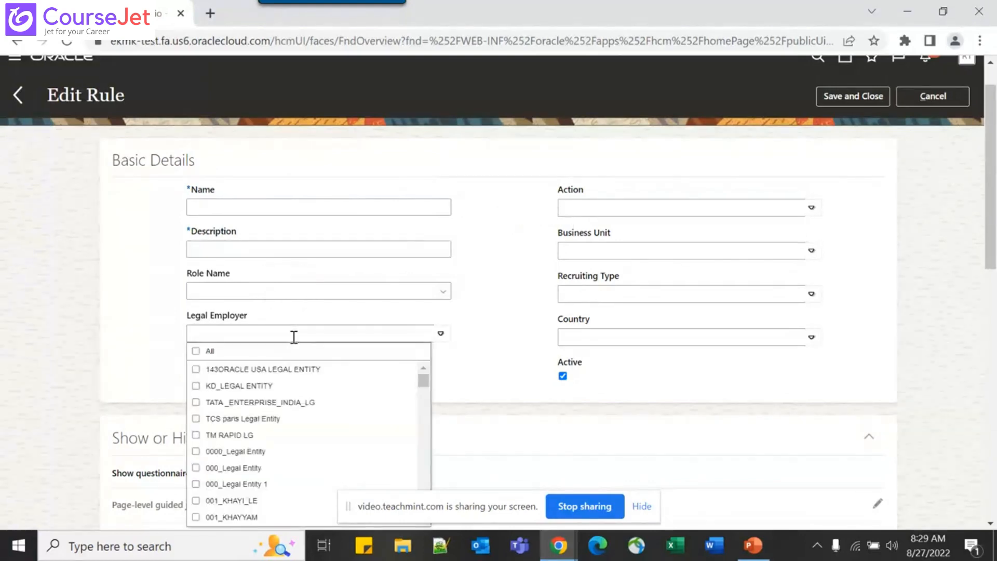
{"action": "left_click", "coordinate": [158, 340]}
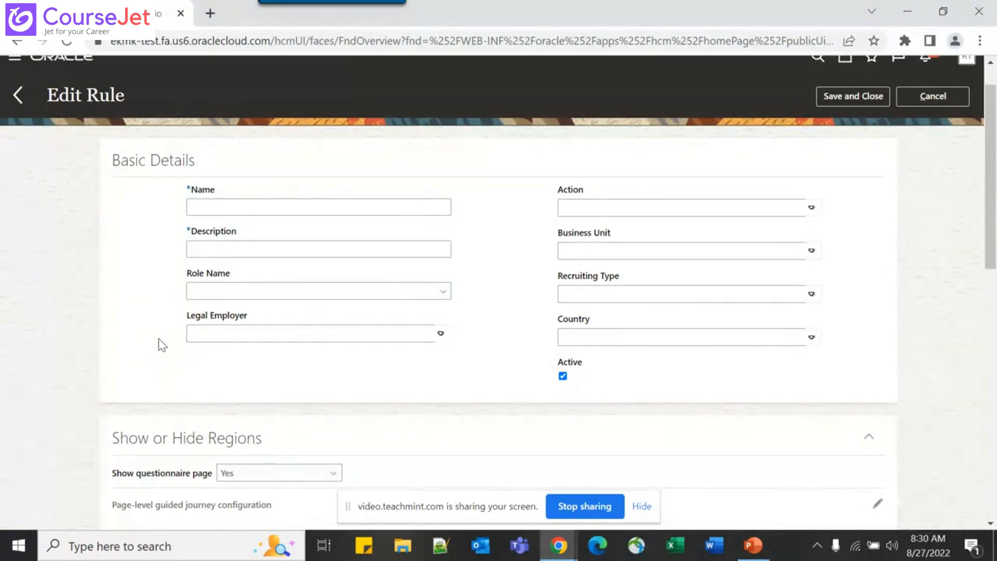
{"action": "scroll", "coordinate": [163, 345], "scroll_direction": "down", "scroll_amount": 2}
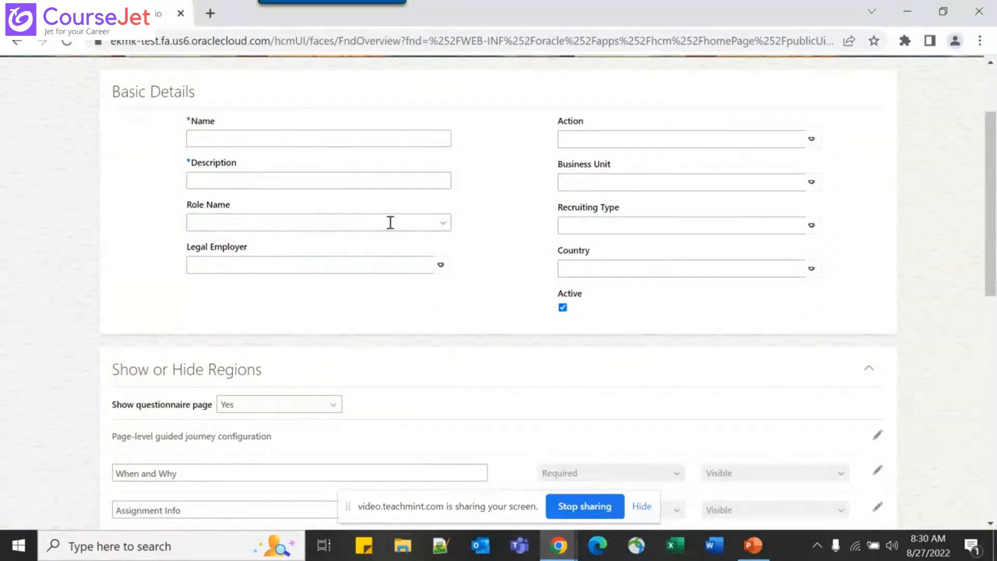
{"action": "left_click", "coordinate": [315, 225]}
{"action": "left_click", "coordinate": [586, 136]}
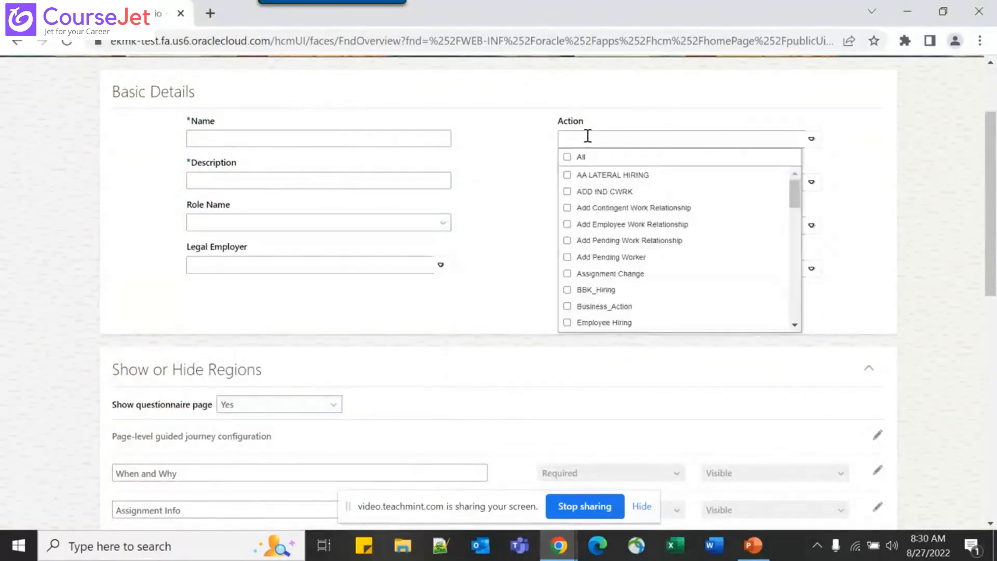
{"action": "left_click", "coordinate": [516, 223]}
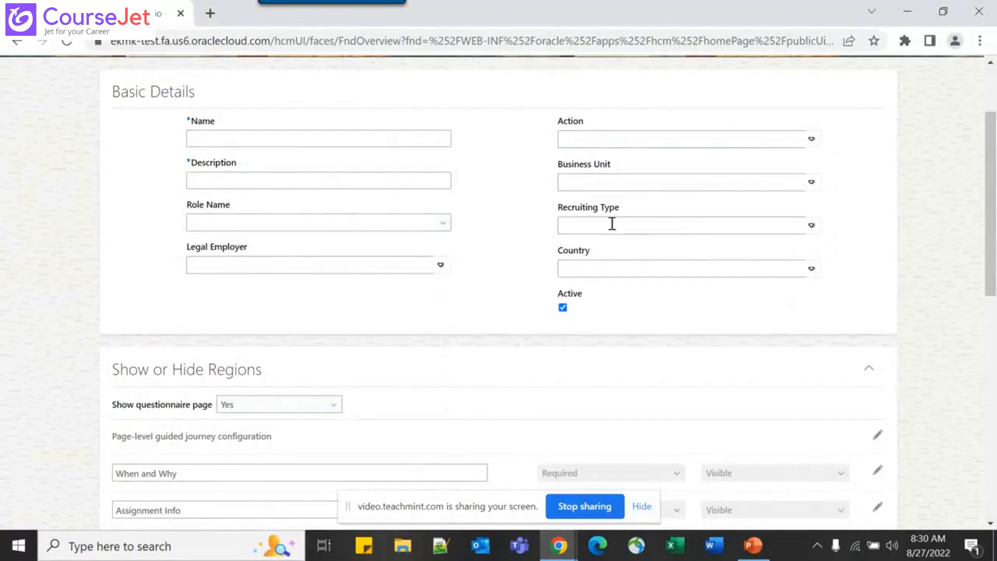
{"action": "left_click", "coordinate": [601, 267]}
{"action": "left_click", "coordinate": [487, 310]}
{"action": "scroll", "coordinate": [488, 310], "scroll_direction": "down", "scroll_amount": 2}
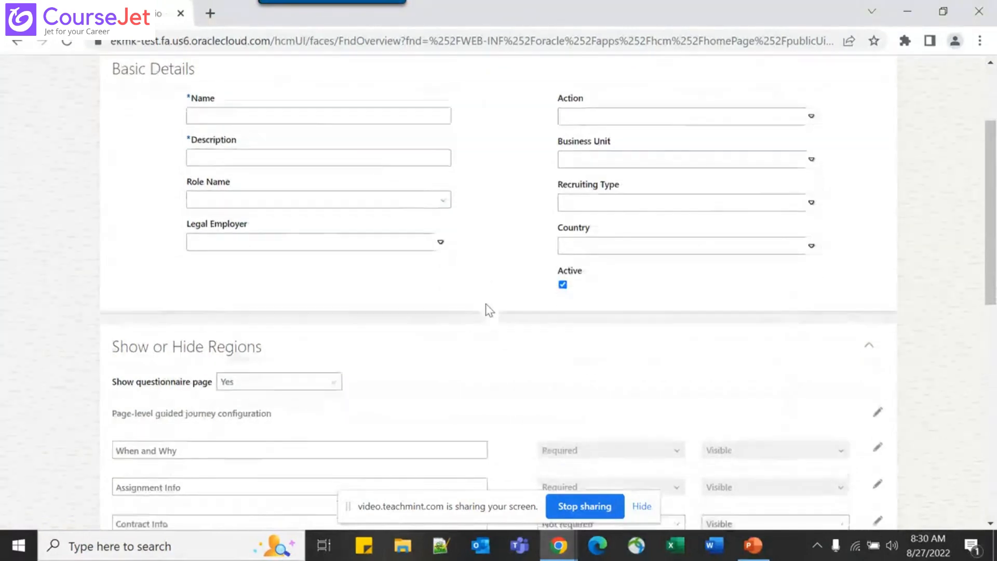
{"action": "scroll", "coordinate": [488, 310], "scroll_direction": "down", "scroll_amount": 5}
{"action": "scroll", "coordinate": [488, 307], "scroll_direction": "up", "scroll_amount": 2}
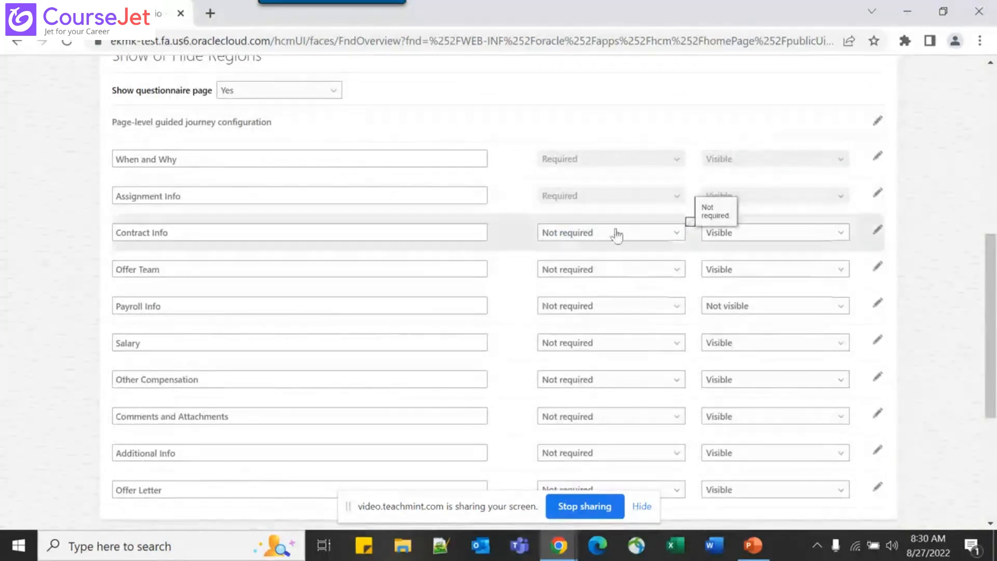
Set the Contract Info region to Not required and keep it Visible
{"action": "left_click", "coordinate": [596, 236]}
{"action": "left_click", "coordinate": [578, 251]}
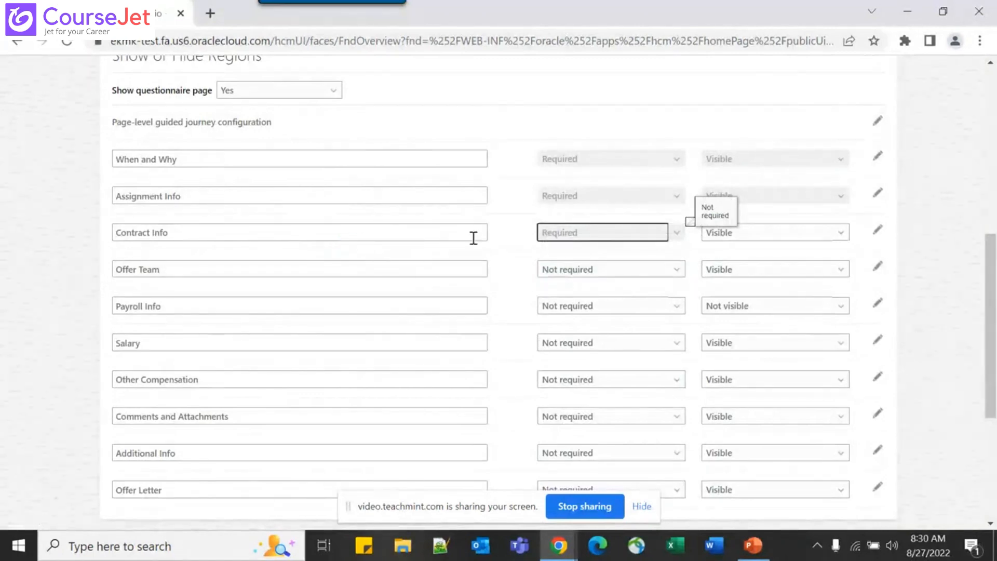
{"action": "left_click", "coordinate": [644, 234]}
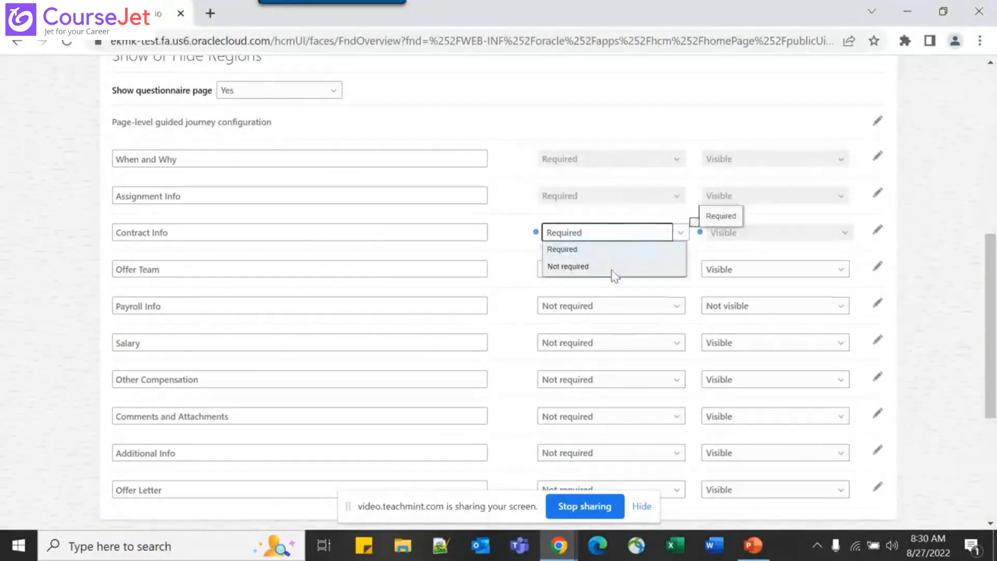
{"action": "left_click", "coordinate": [618, 266]}
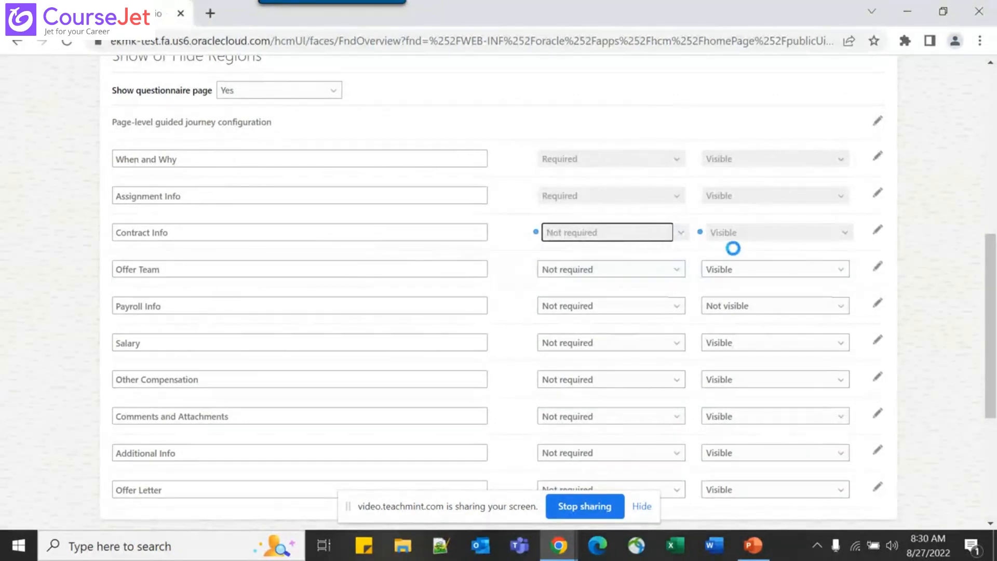
{"action": "left_click", "coordinate": [761, 238]}
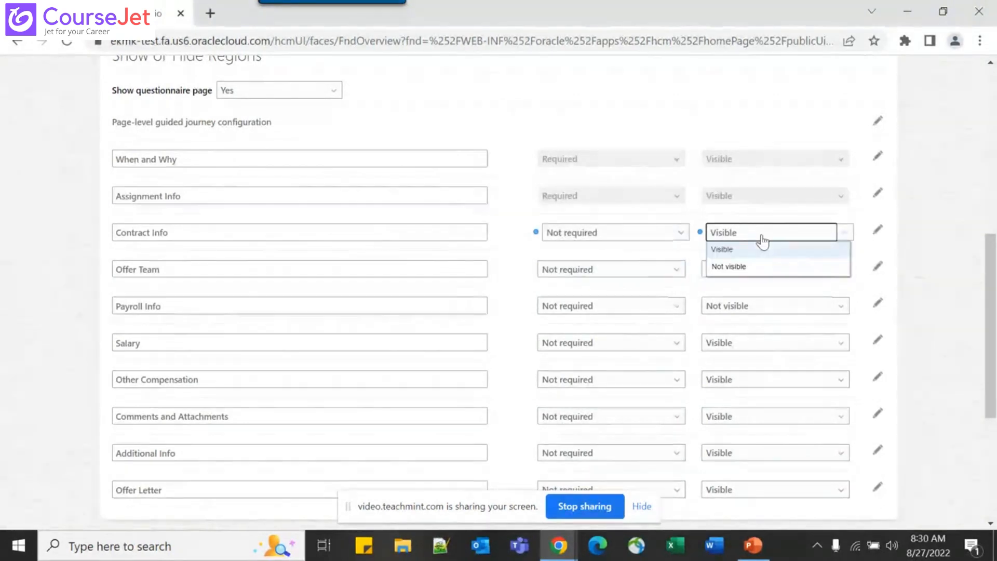
{"action": "left_click", "coordinate": [941, 266]}
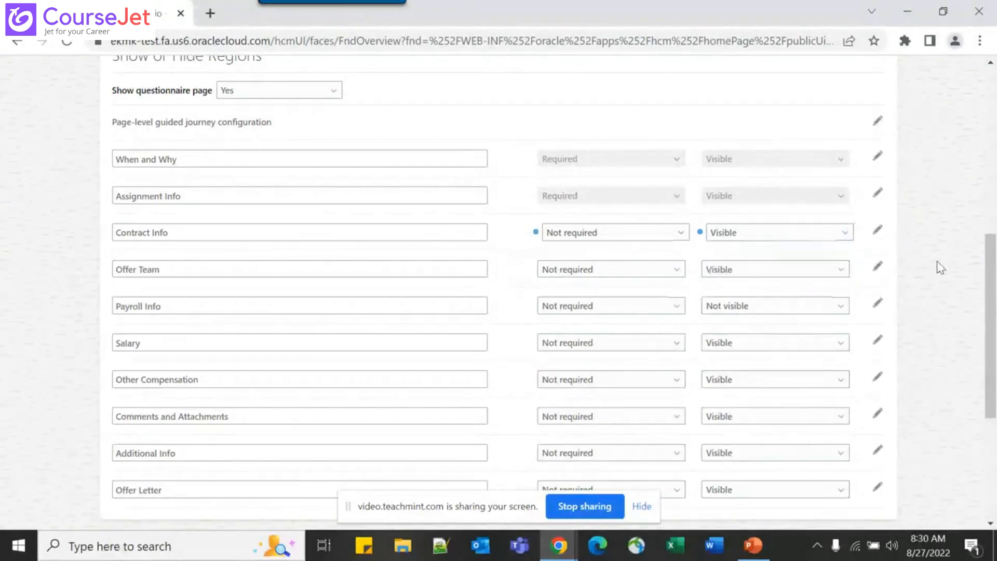
{"action": "scroll", "coordinate": [312, 265], "scroll_direction": "down", "scroll_amount": 2}
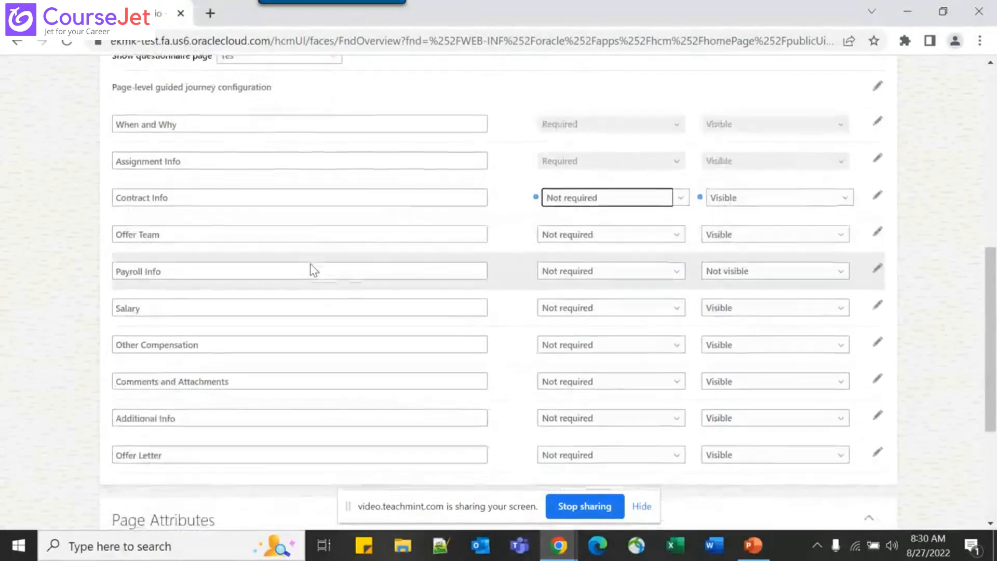
{"action": "scroll", "coordinate": [314, 269], "scroll_direction": "down", "scroll_amount": 1}
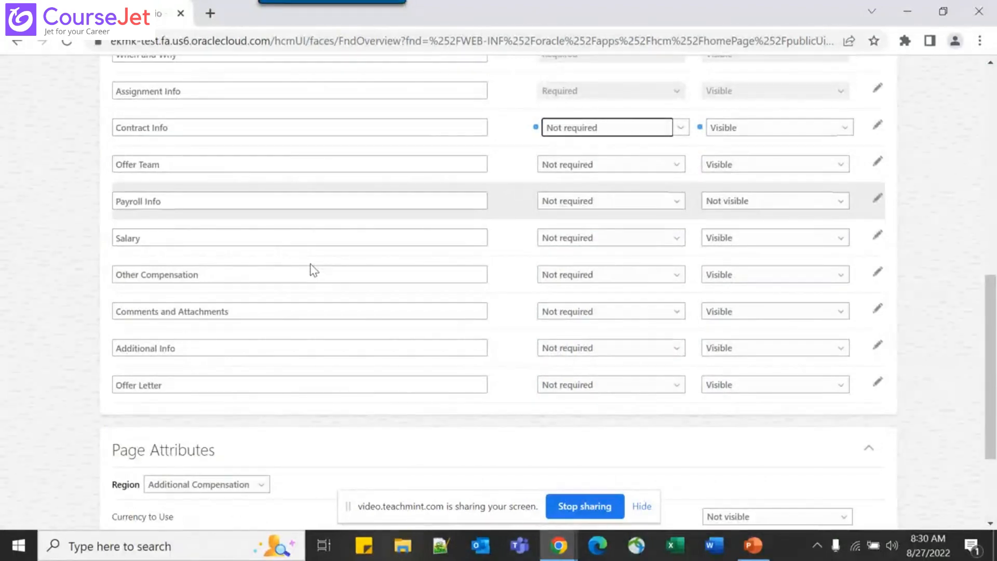
{"action": "scroll", "coordinate": [313, 269], "scroll_direction": "down", "scroll_amount": 1}
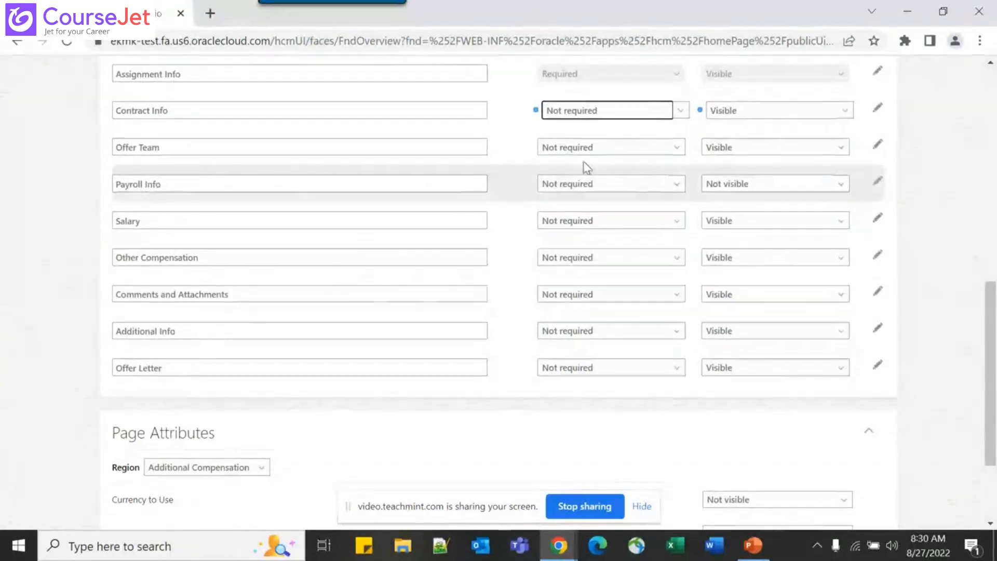
{"action": "left_click", "coordinate": [511, 154]}
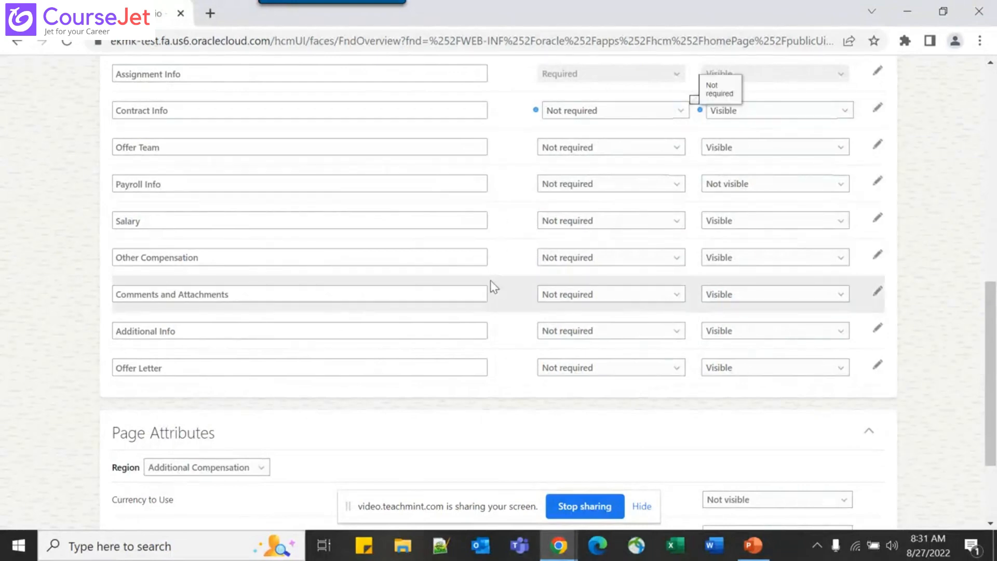
{"action": "scroll", "coordinate": [490, 280], "scroll_direction": "down", "scroll_amount": 3}
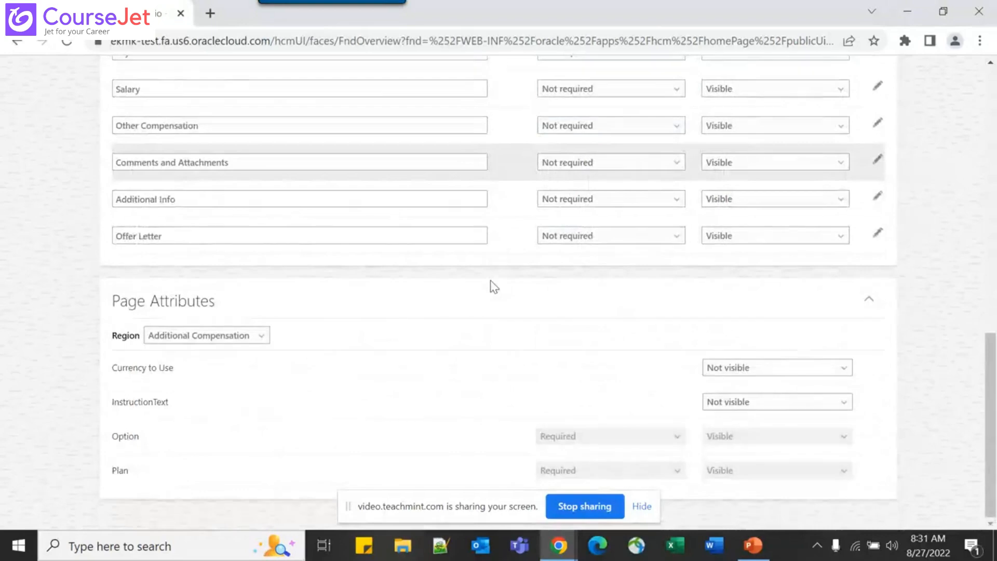
Switch the Page Attributes region to Contract Info and scan its attributes
{"action": "left_click", "coordinate": [246, 343]}
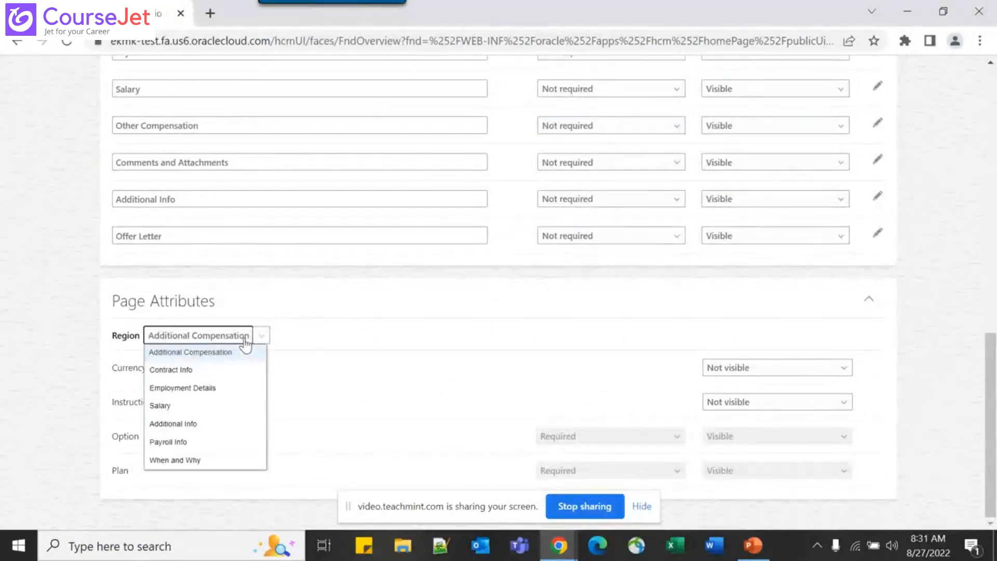
{"action": "left_click", "coordinate": [182, 371]}
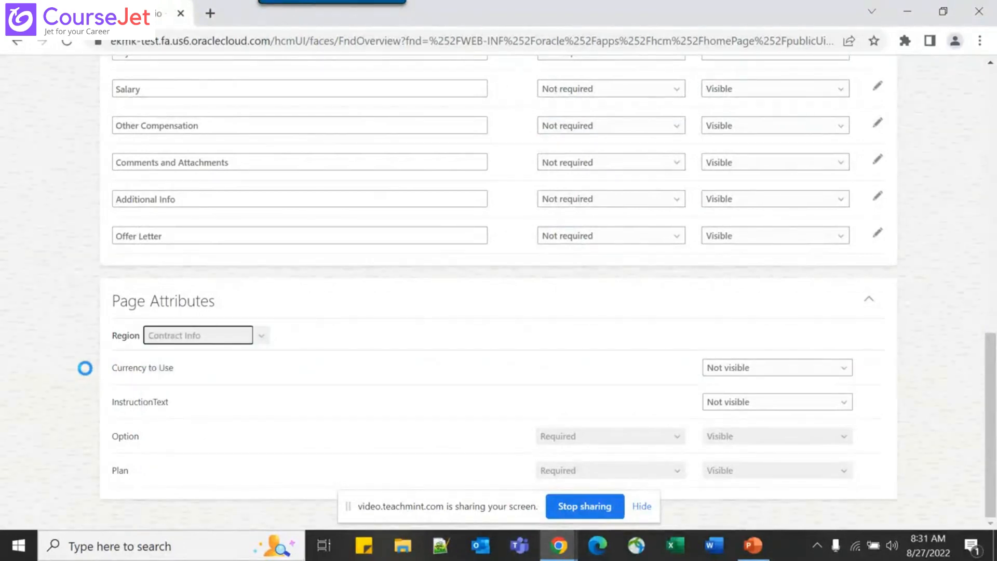
{"action": "scroll", "coordinate": [272, 363], "scroll_direction": "down", "scroll_amount": 2}
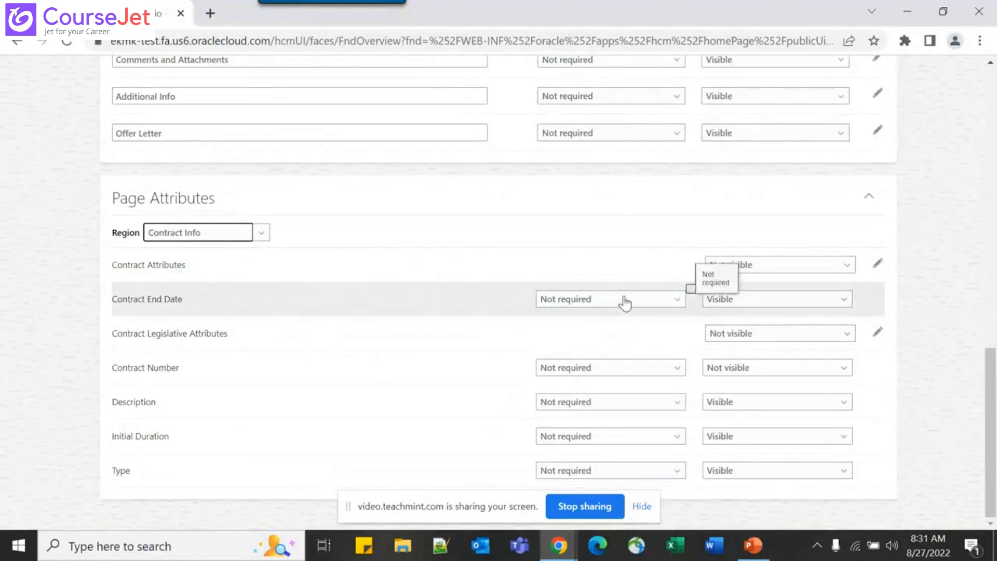
{"action": "scroll", "coordinate": [587, 213], "scroll_direction": "up", "scroll_amount": 5}
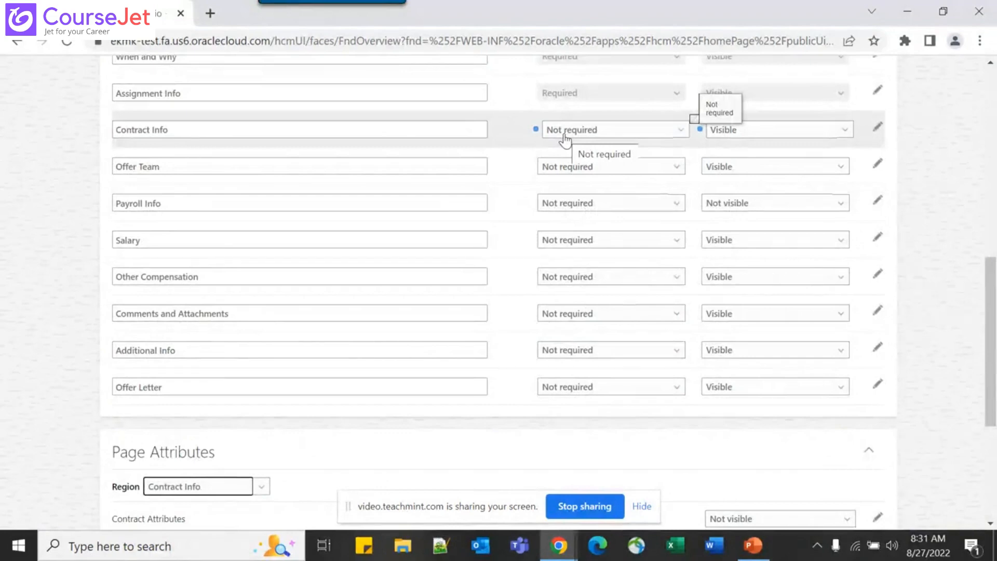
{"action": "scroll", "coordinate": [565, 139], "scroll_direction": "down", "scroll_amount": 5}
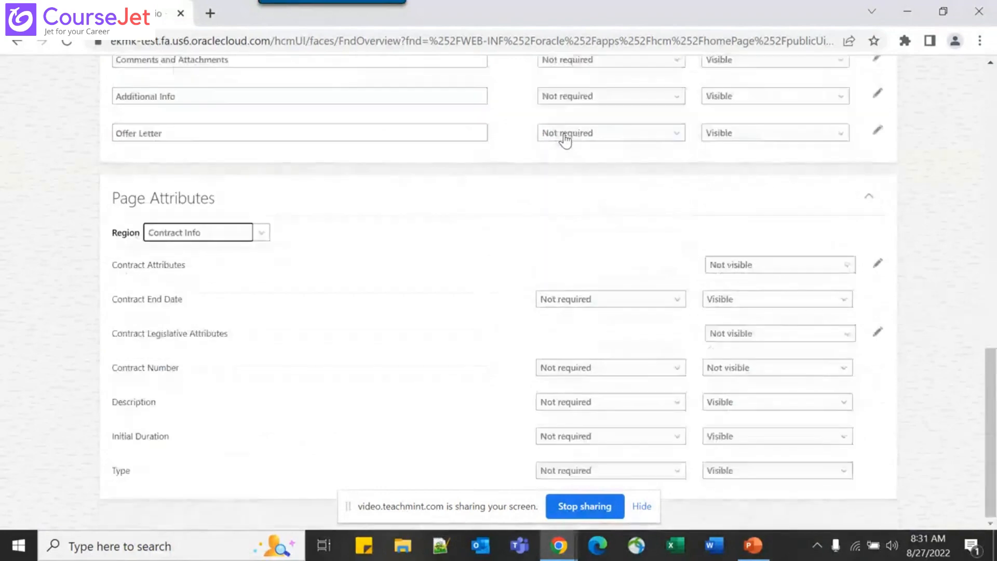
Check Contract End Date's requirement options and leave Contract Legislative Attributes not visible
{"action": "left_click", "coordinate": [632, 300]}
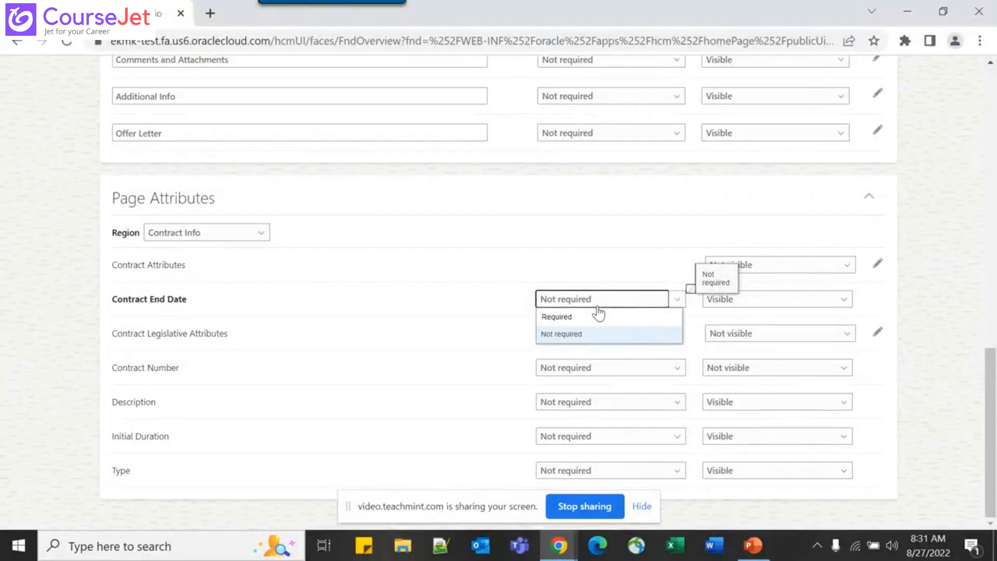
{"action": "left_click", "coordinate": [802, 337]}
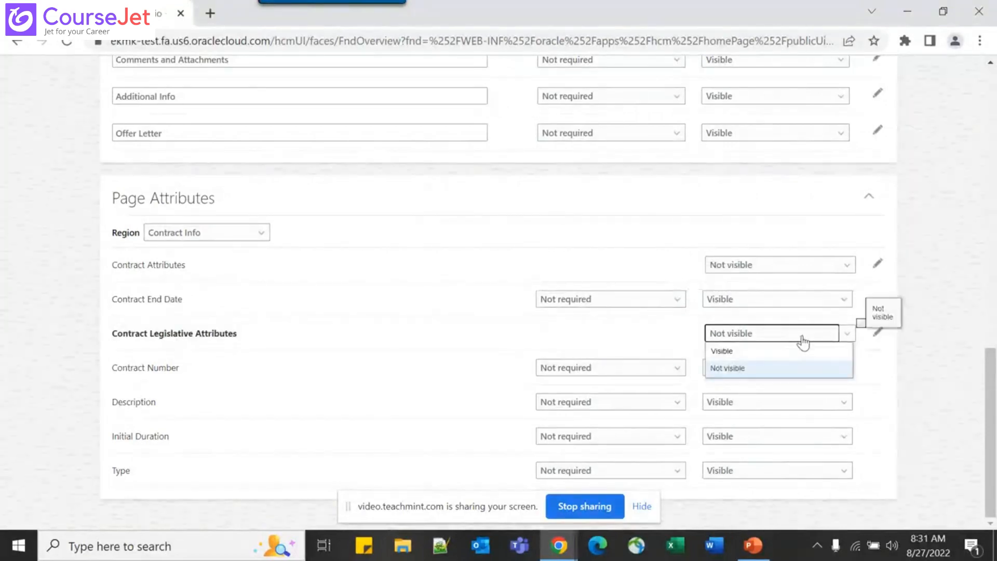
{"action": "left_click", "coordinate": [960, 412]}
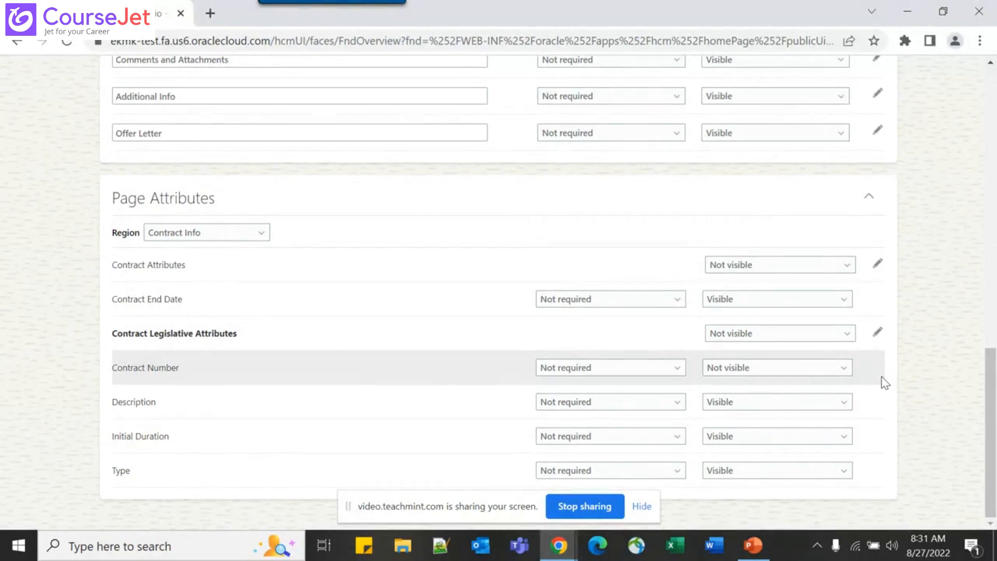
{"action": "scroll", "coordinate": [662, 436], "scroll_direction": "up", "scroll_amount": 6}
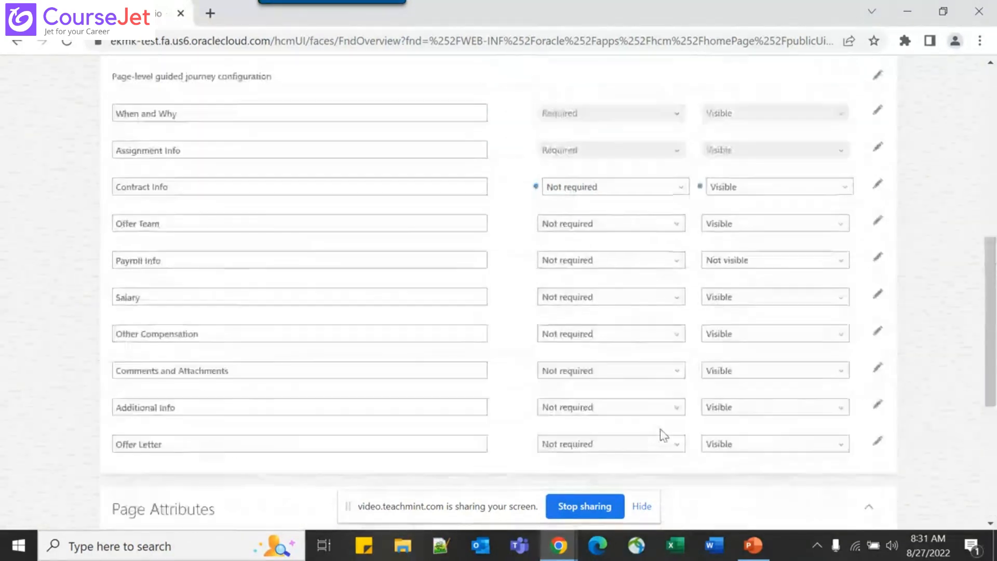
{"action": "scroll", "coordinate": [662, 435], "scroll_direction": "down", "scroll_amount": 5}
{"action": "scroll", "coordinate": [649, 292], "scroll_direction": "up", "scroll_amount": 8}
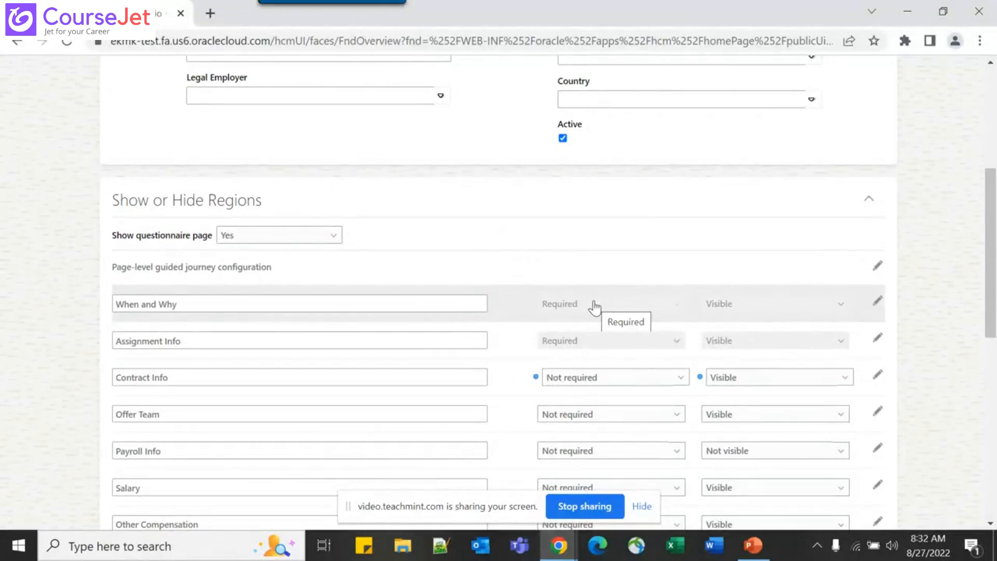
{"action": "scroll", "coordinate": [595, 306], "scroll_direction": "up", "scroll_amount": 5}
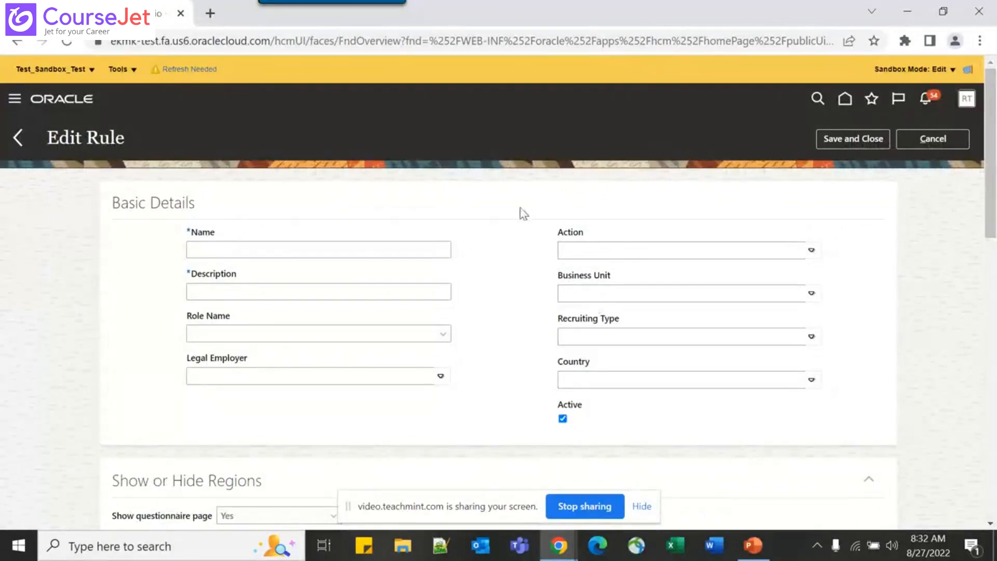
Cancel the unsaved rule, then briefly bring up and minimize PowerPoint
{"action": "left_click", "coordinate": [953, 133]}
{"action": "left_click", "coordinate": [753, 546]}
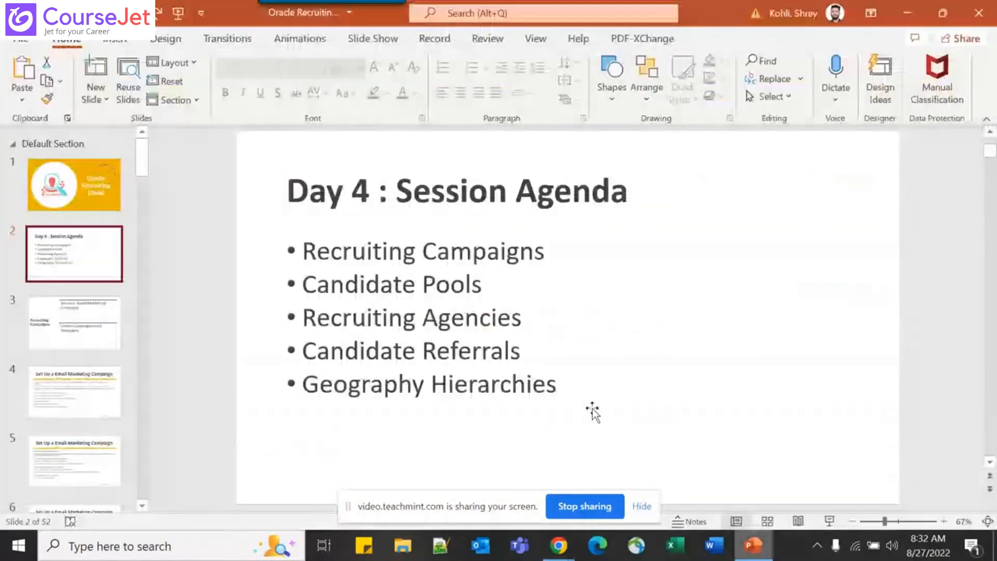
{"action": "left_click", "coordinate": [906, 9]}
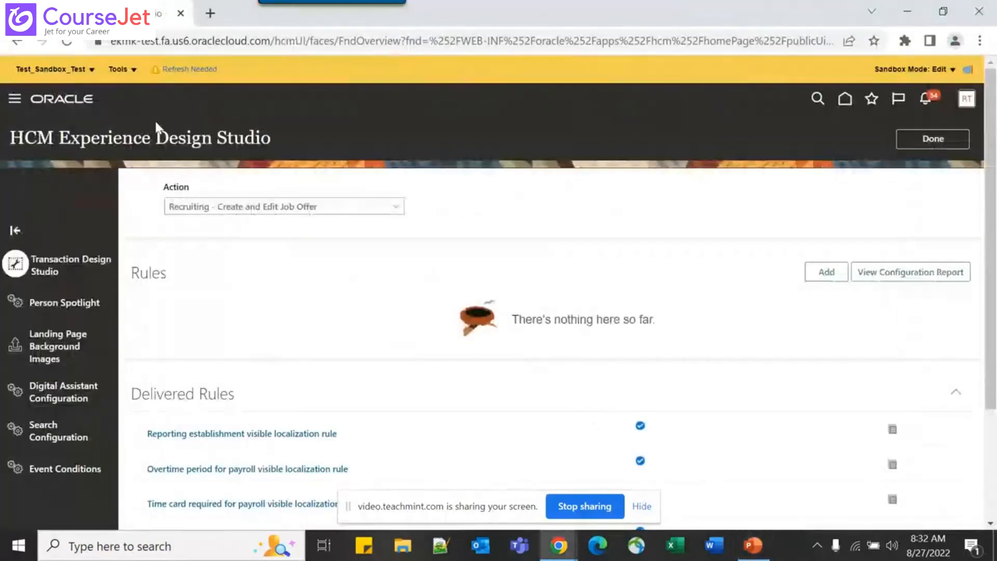